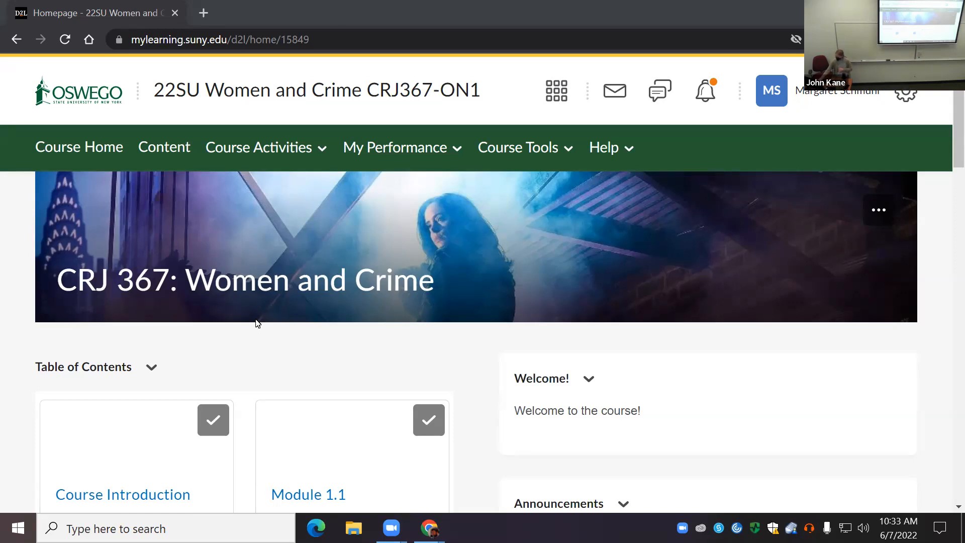
pyautogui.scroll(-5, 257, 323)
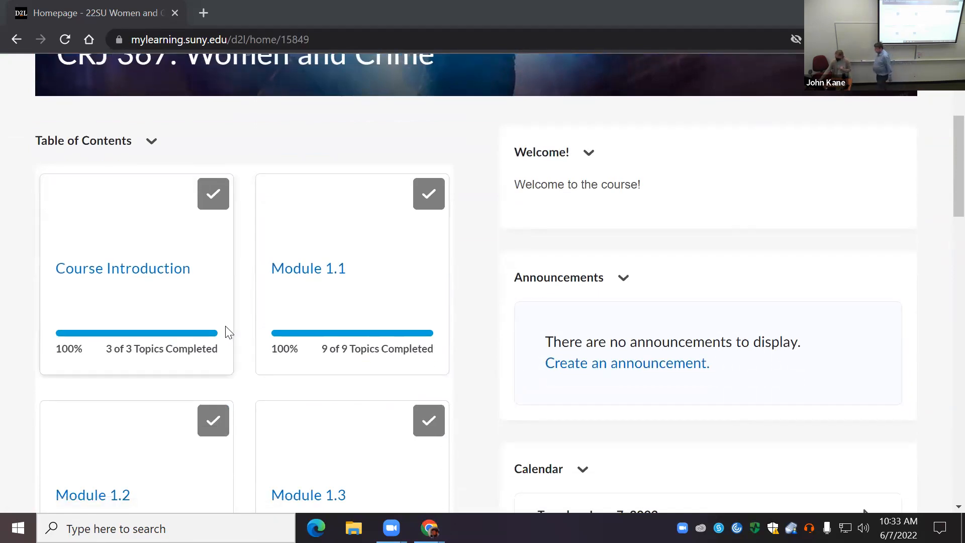
pyautogui.scroll(5, 225, 332)
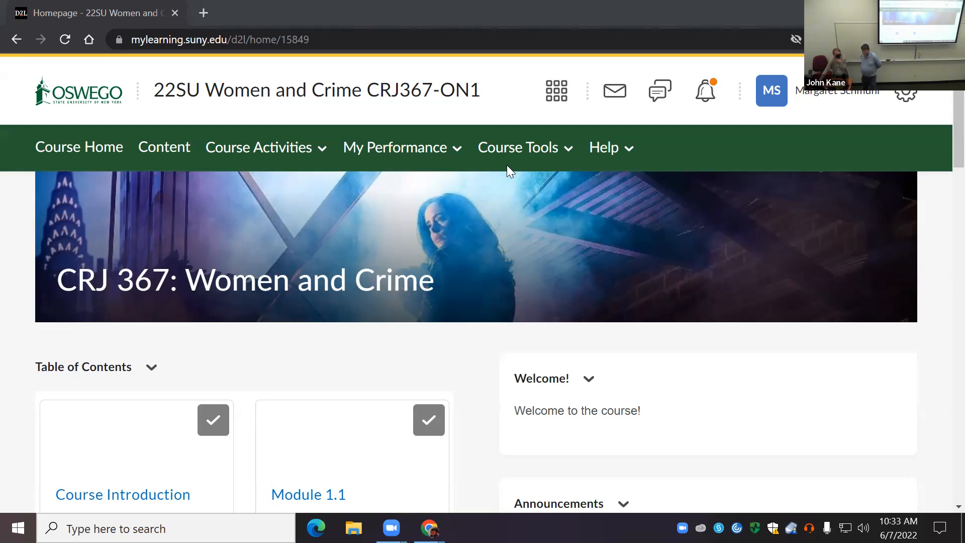
# Step: Open the Grades tool of the Women and Crime CRJ367-ON1 course through Course Admin
pyautogui.click(552, 153)
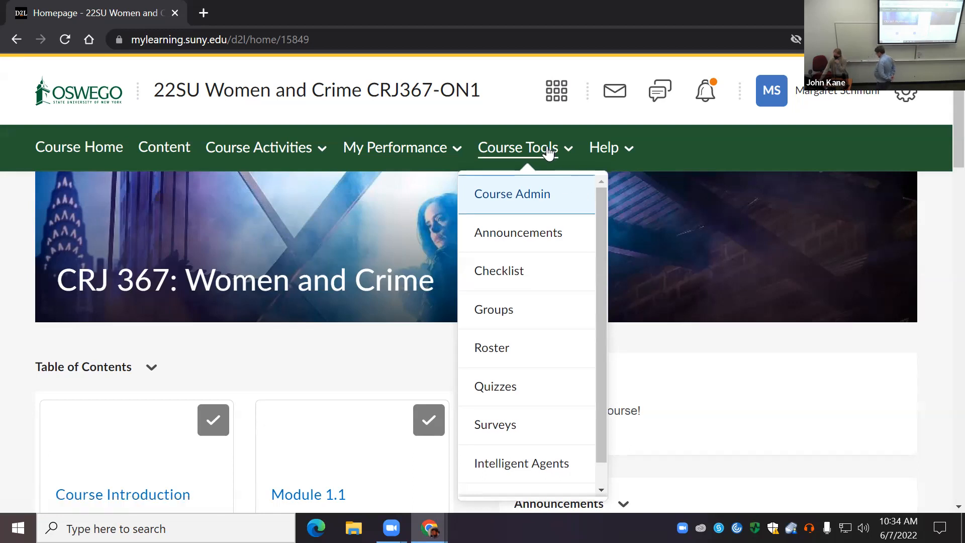
pyautogui.click(522, 198)
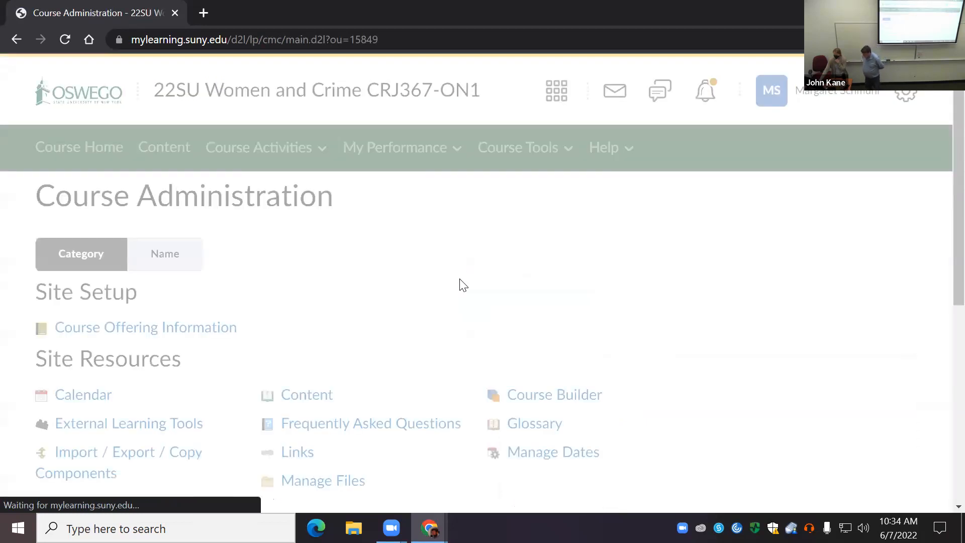
pyautogui.scroll(-4, 480, 321)
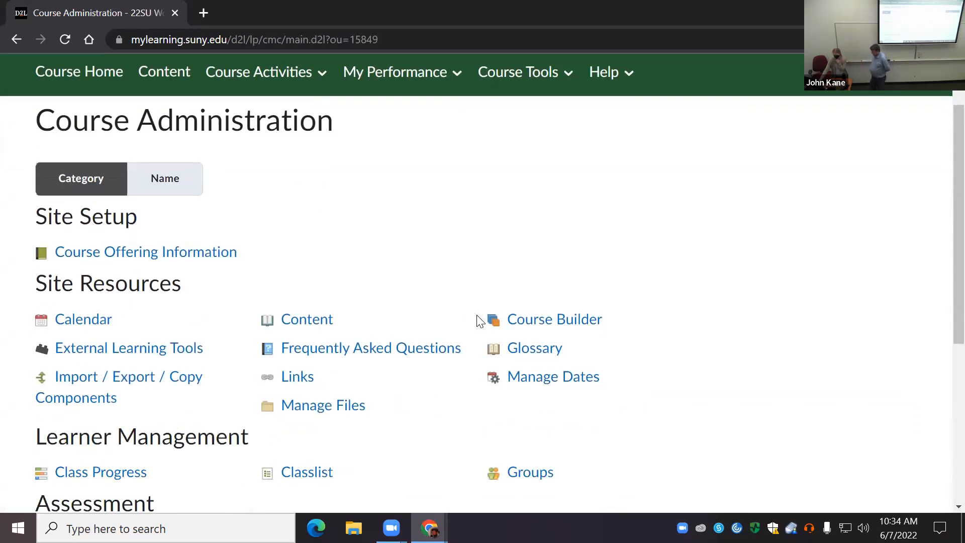
pyautogui.scroll(-1, 479, 320)
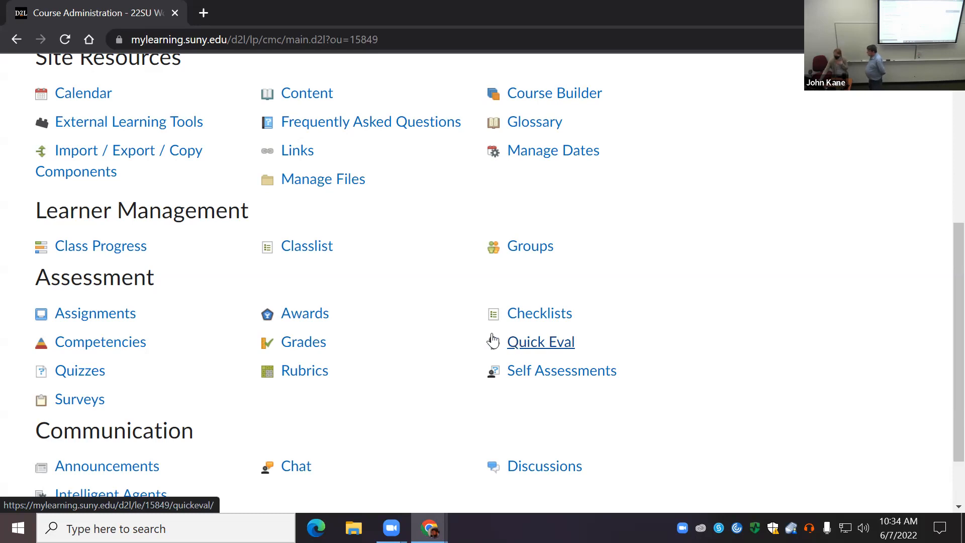
pyautogui.click(318, 350)
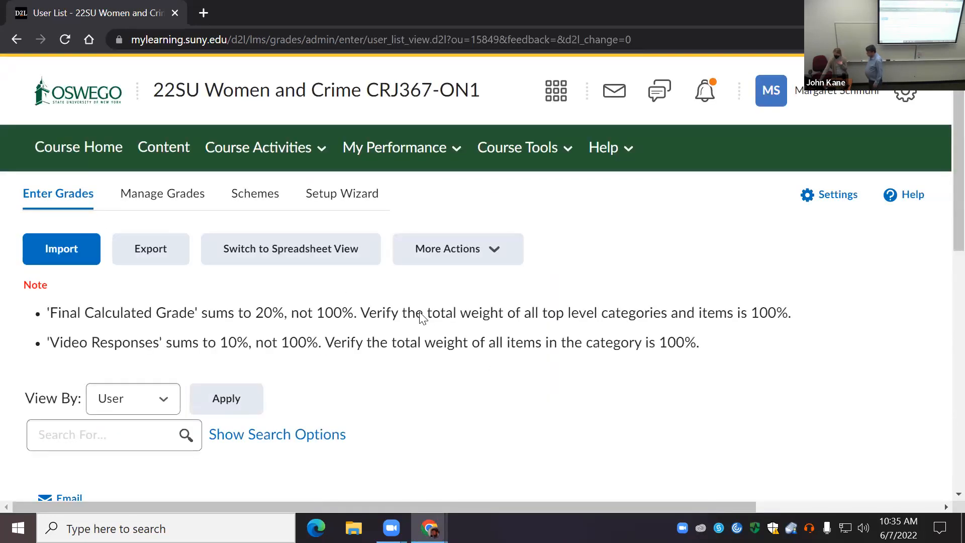
# Step: Look over the Enter Grades page of the Women and Crime course and try to open the Setup Wizard
pyautogui.scroll(-5, 426, 324)
pyautogui.scroll(4, 426, 322)
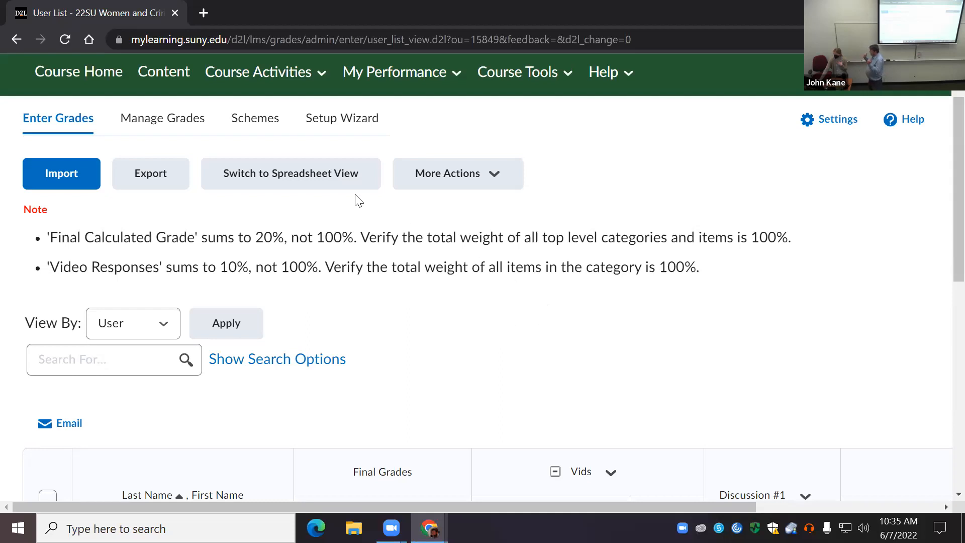
pyautogui.click(342, 120)
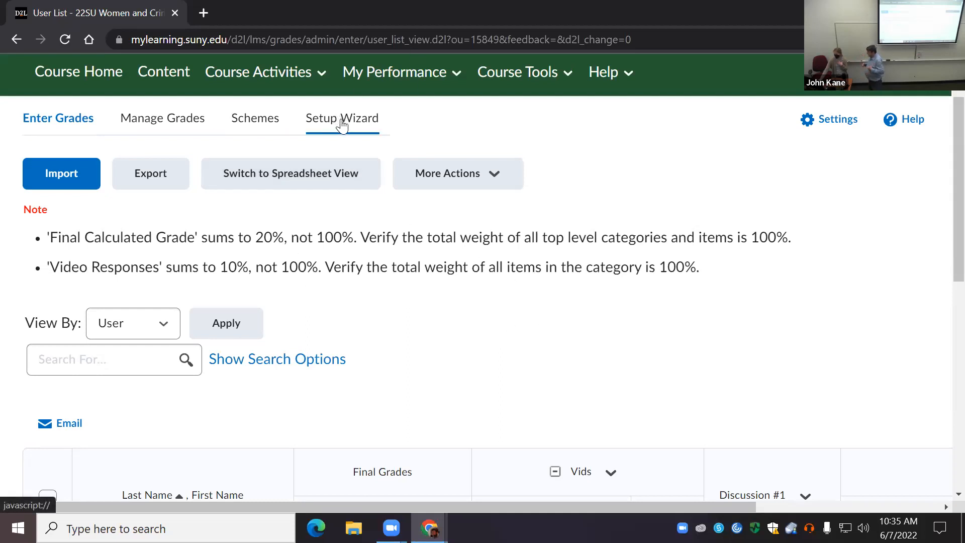
pyautogui.scroll(1, 422, 301)
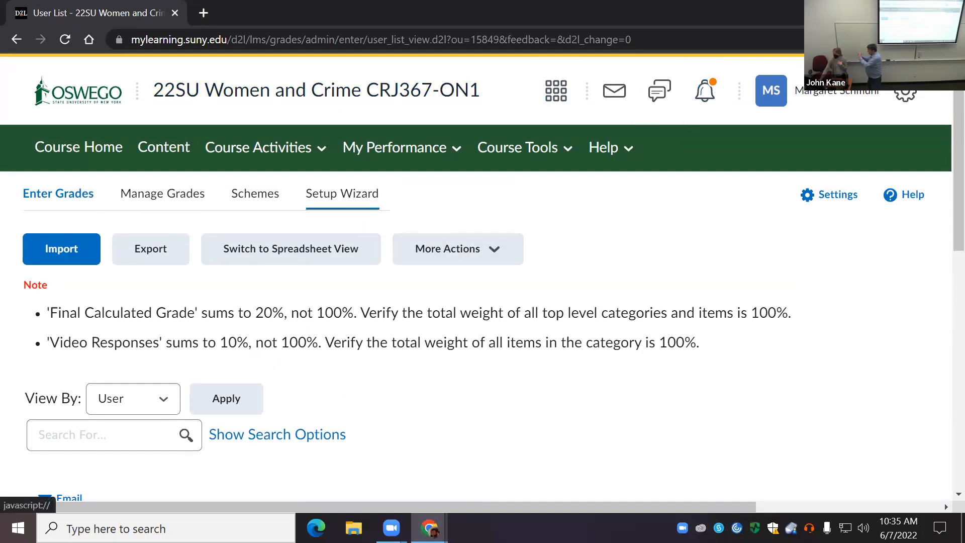
# Step: Return to the SUNY Oswego homepage and open the Fall 2022 course Seminar in Criminal Justice CRJ401-810
pyautogui.click(83, 103)
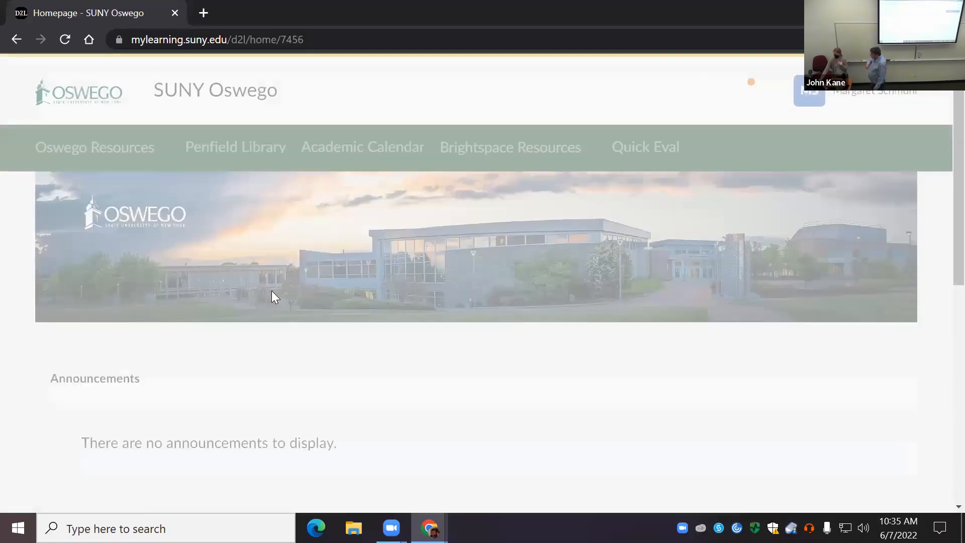
pyautogui.scroll(-6, 454, 274)
pyautogui.scroll(-2, 564, 315)
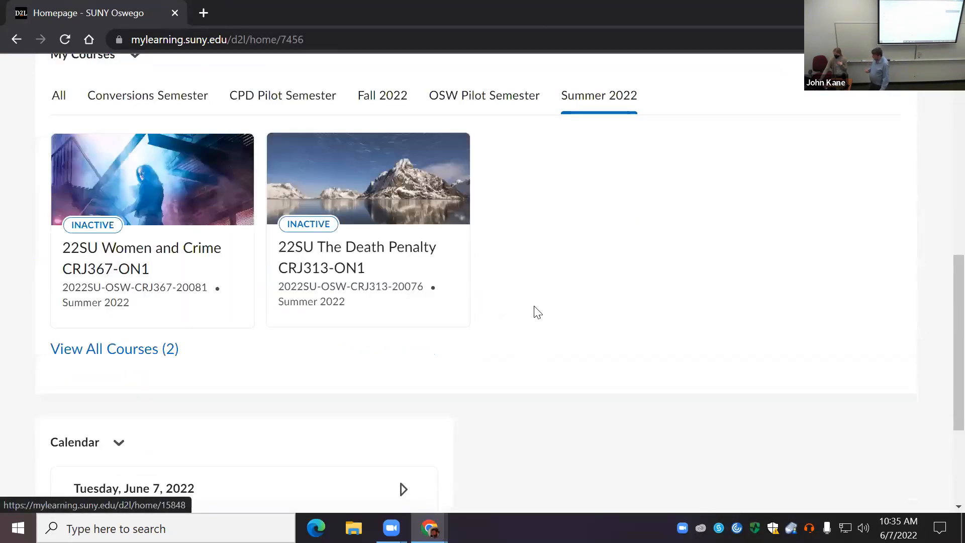
pyautogui.scroll(-2, 536, 292)
pyautogui.scroll(3, 532, 267)
pyautogui.click(380, 140)
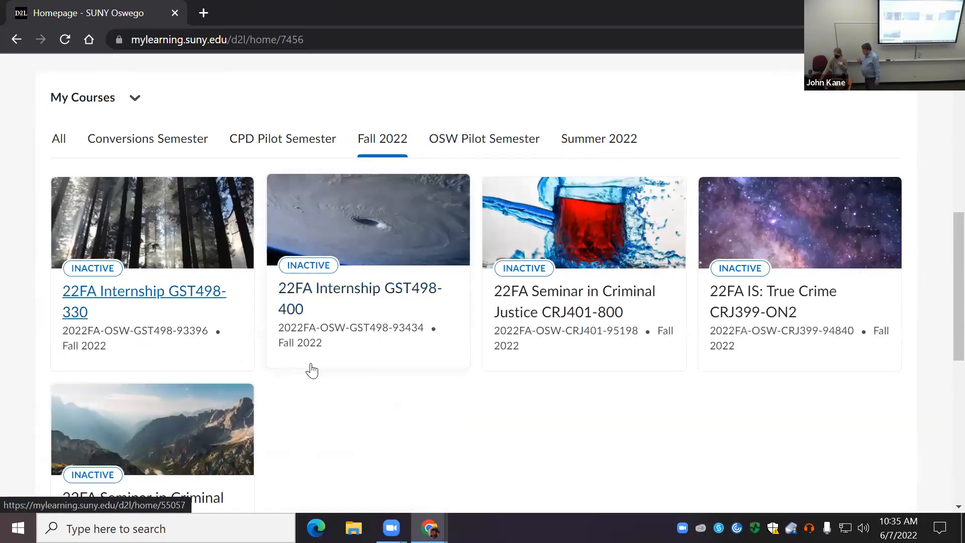
pyautogui.scroll(-1, 302, 382)
pyautogui.click(172, 442)
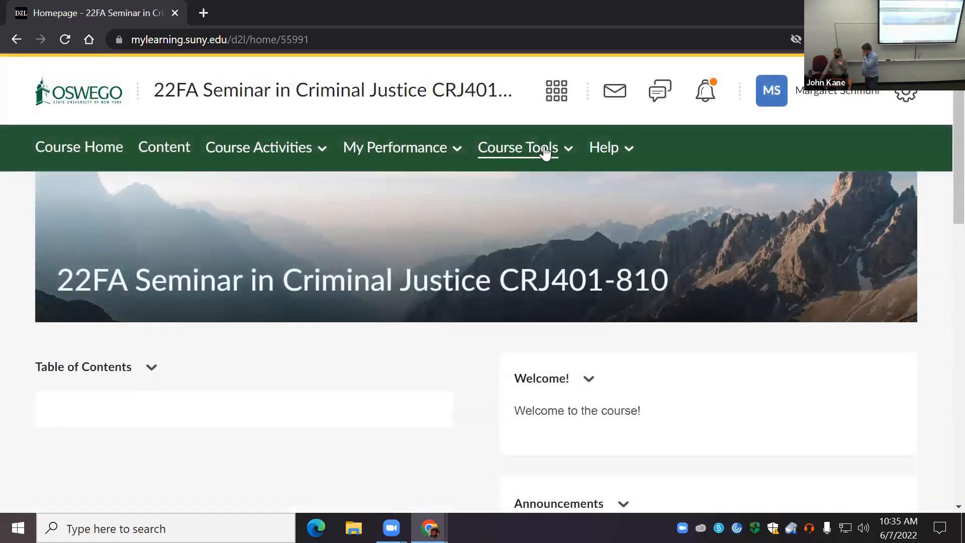
# Step: Open the Grades tool of the Seminar in Criminal Justice course through Course Admin
pyautogui.click(547, 150)
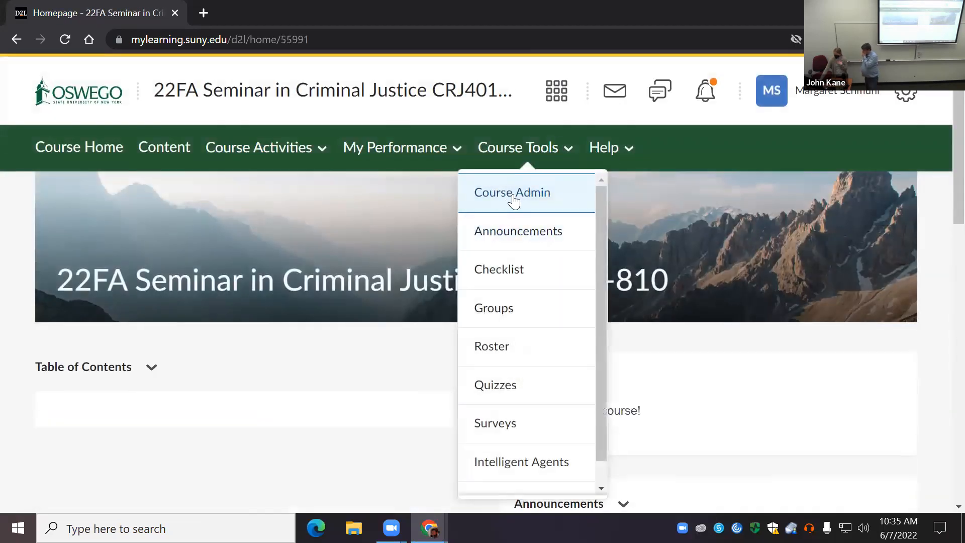
pyautogui.click(510, 196)
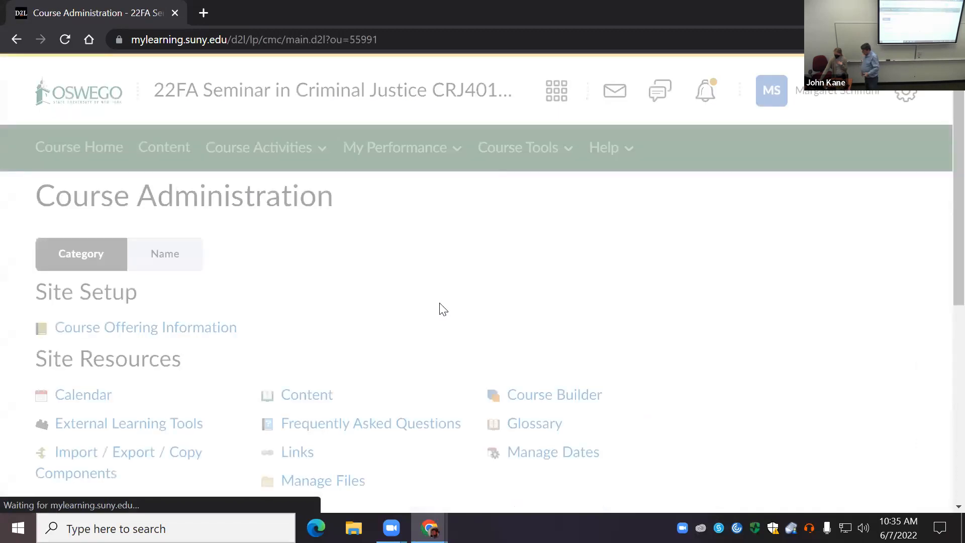
pyautogui.scroll(-5, 469, 319)
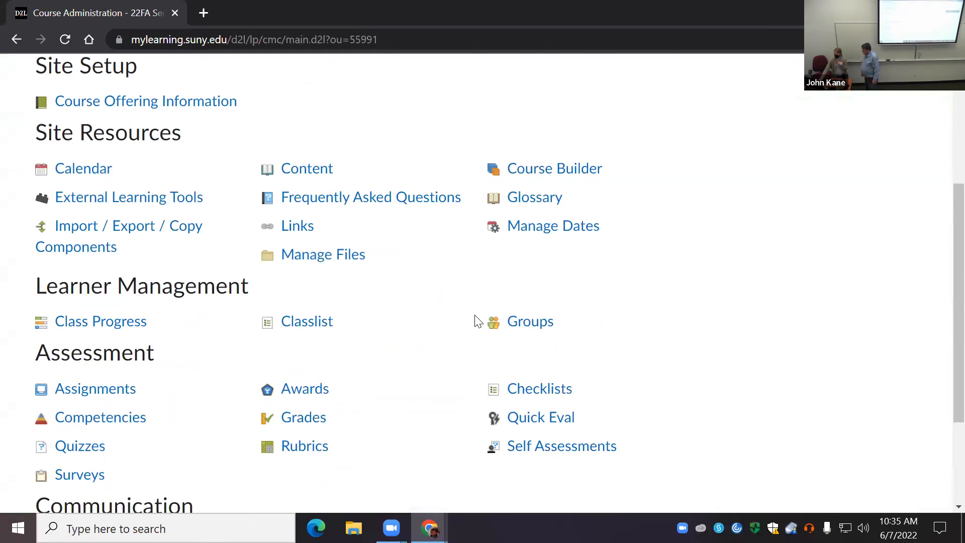
pyautogui.scroll(-1, 441, 360)
pyautogui.click(308, 343)
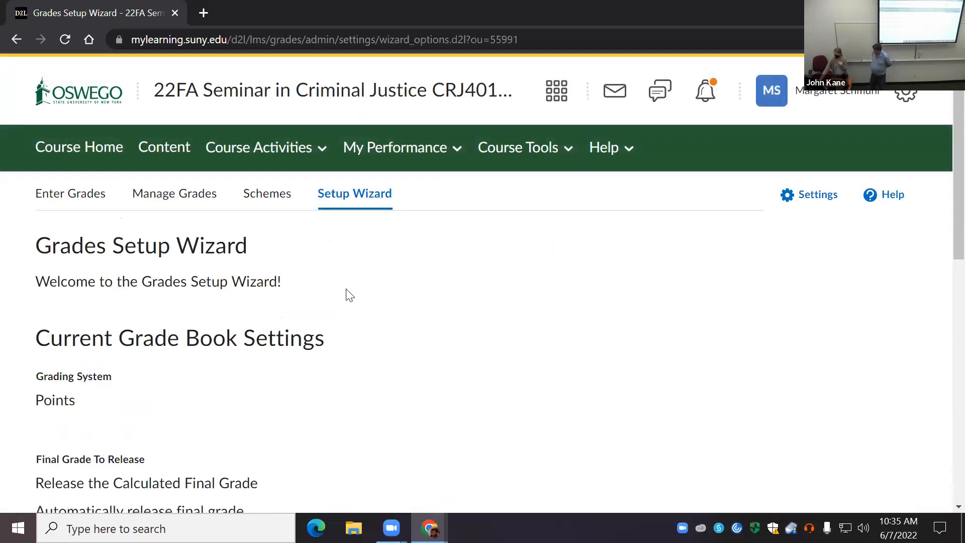
# Step: Review all the current grade book settings and start the Grades Setup Wizard
pyautogui.scroll(-1, 346, 294)
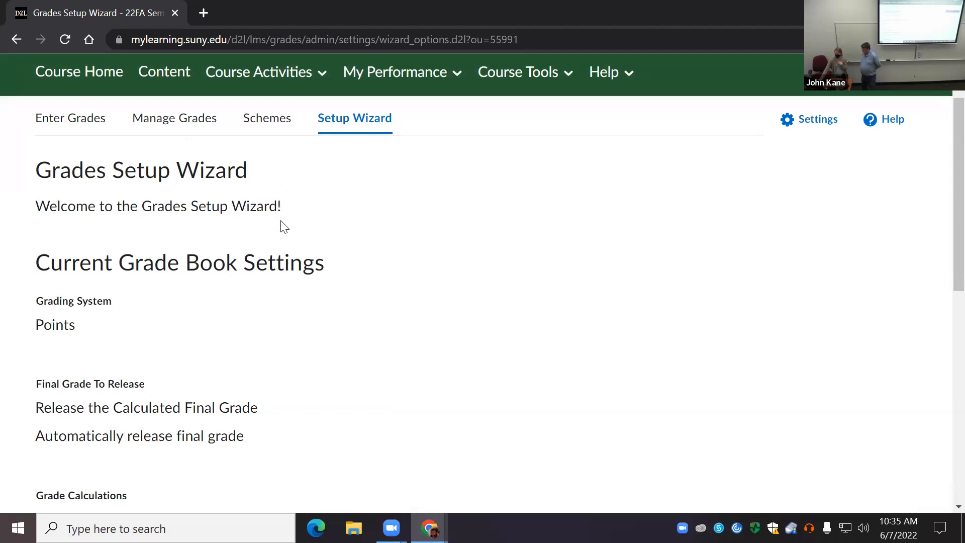
pyautogui.scroll(-1, 300, 251)
pyautogui.scroll(-1, 300, 254)
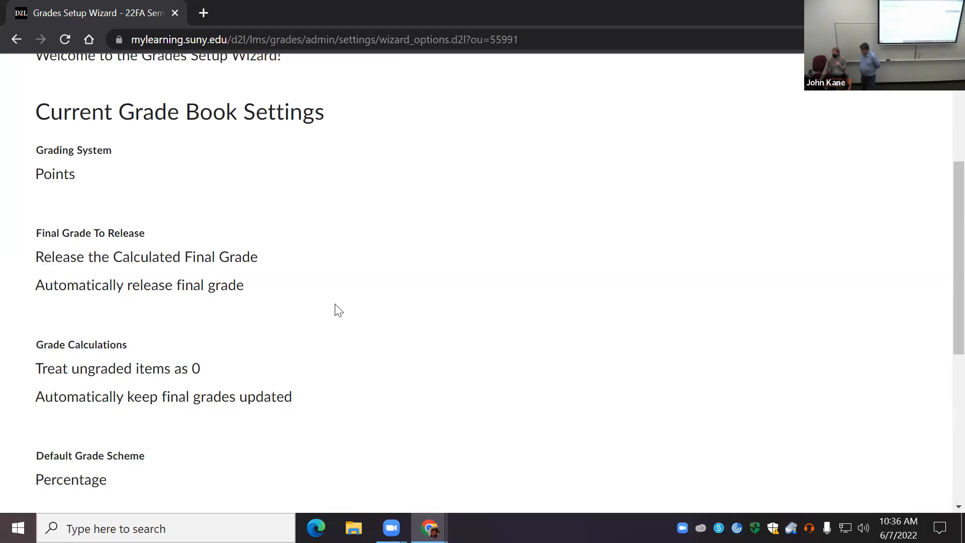
pyautogui.scroll(-1, 330, 320)
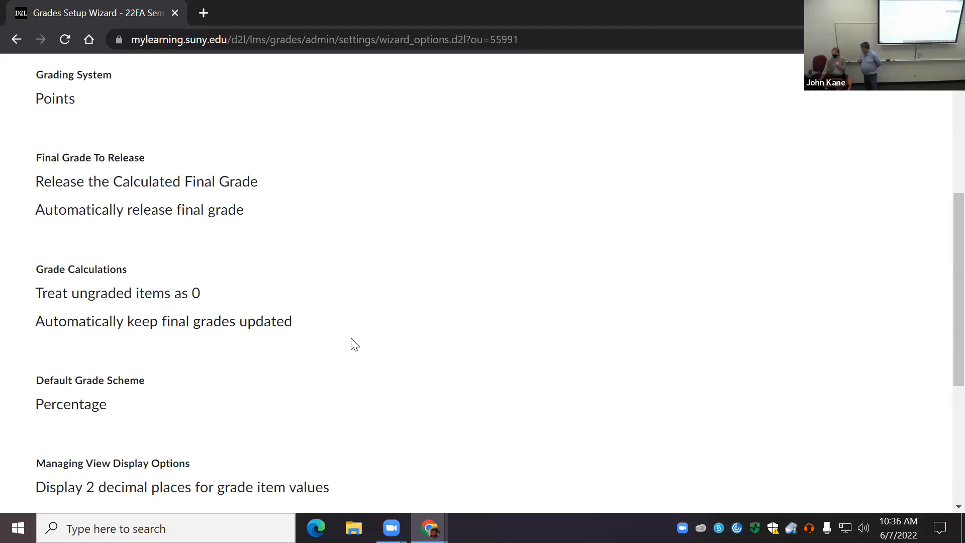
pyautogui.scroll(-3, 333, 354)
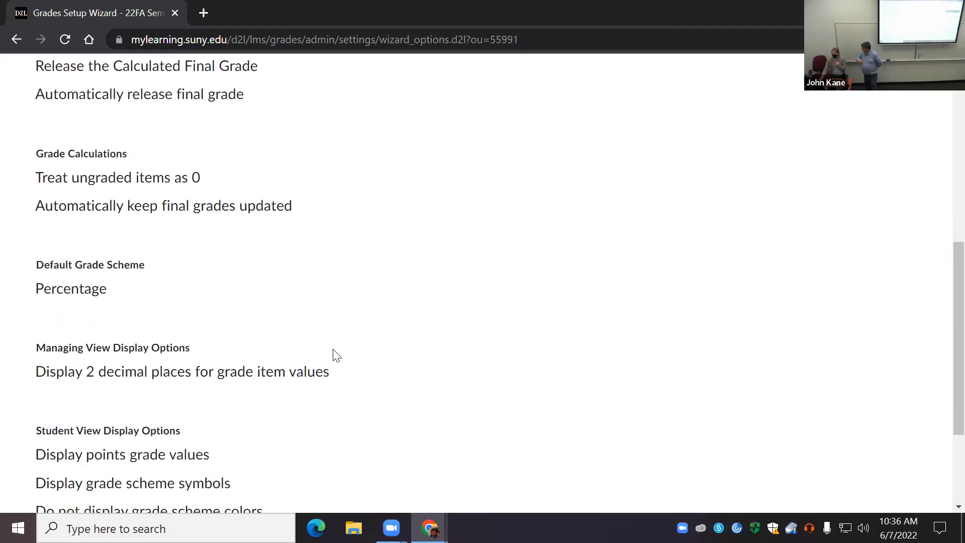
pyautogui.scroll(-3, 333, 358)
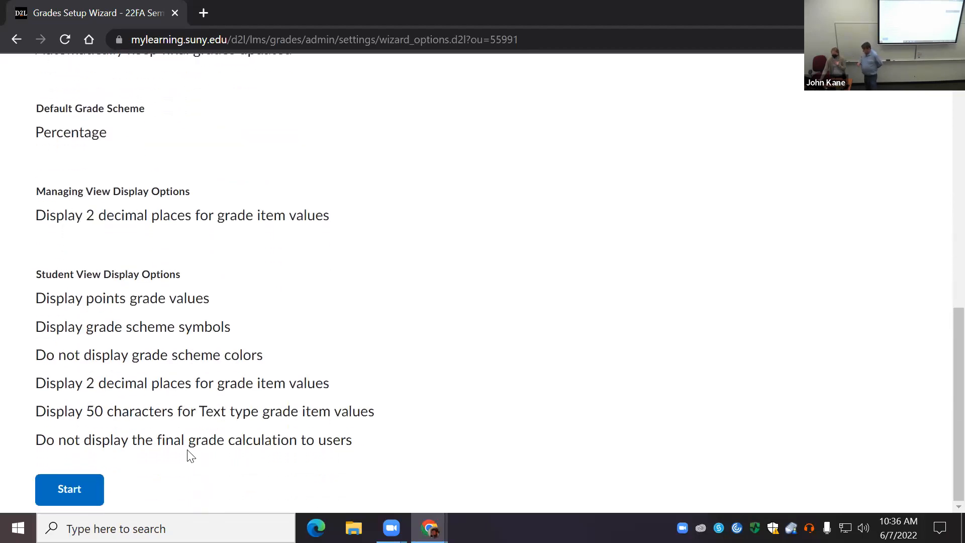
pyautogui.click(69, 491)
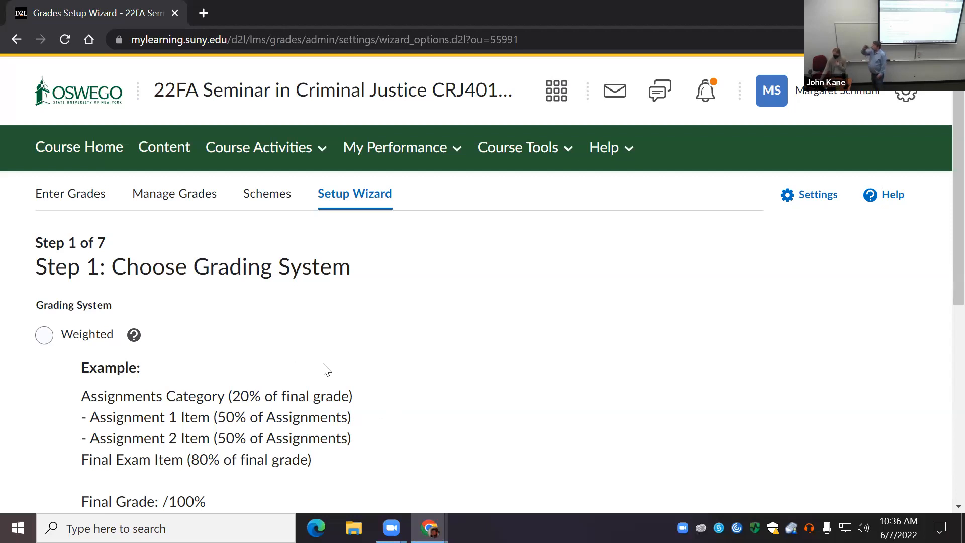
# Step: Choose Weighted as the grading system in step 1 of the Grades Setup Wizard
pyautogui.scroll(-1, 322, 369)
pyautogui.scroll(1, 297, 361)
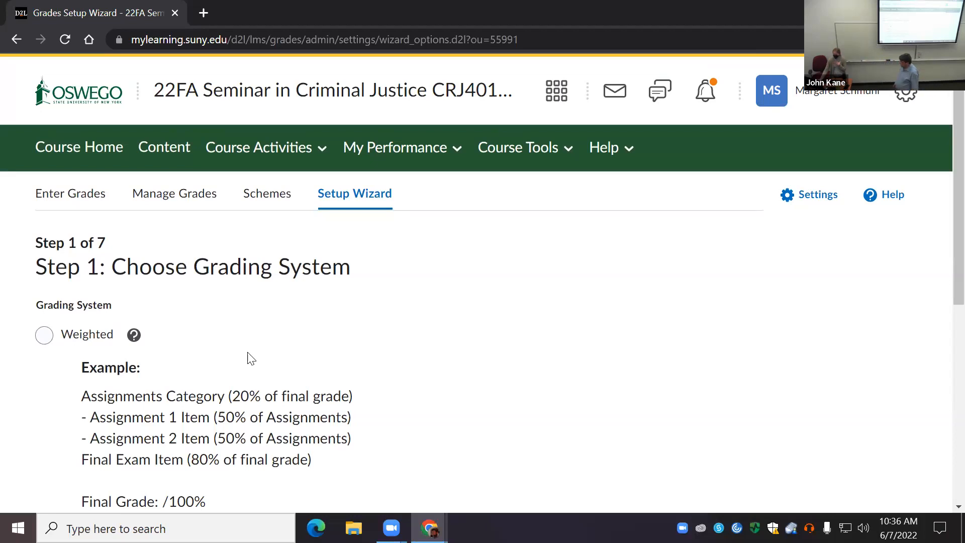
pyautogui.scroll(-1, 271, 356)
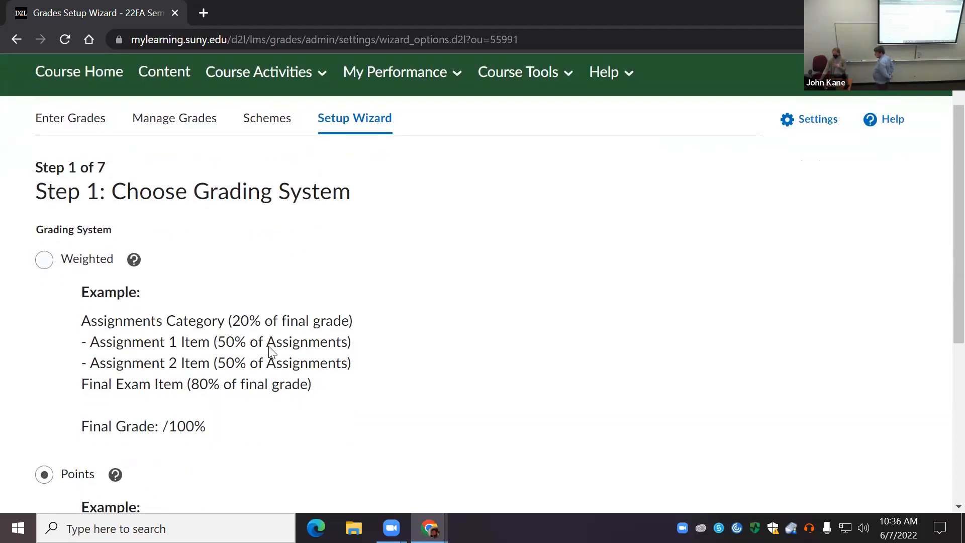
pyautogui.scroll(-1, 272, 355)
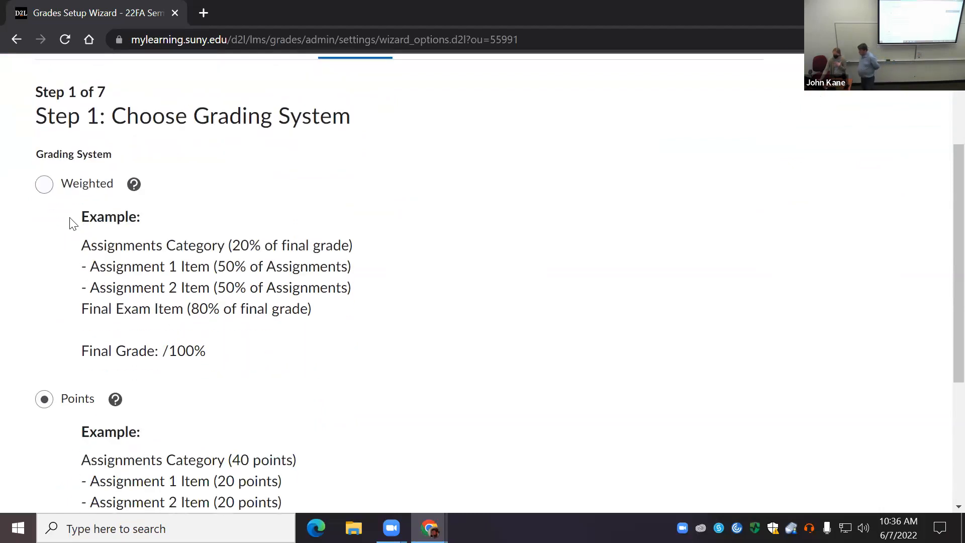
pyautogui.click(45, 185)
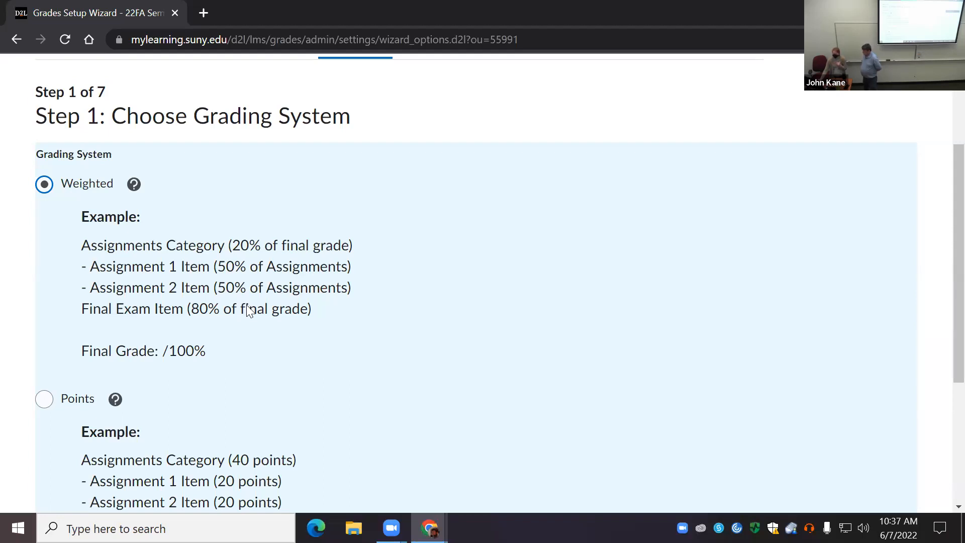
# Step: Compare the examples for the Weighted, Points and Formula grading systems and open the help information on Formula
pyautogui.scroll(-1, 272, 328)
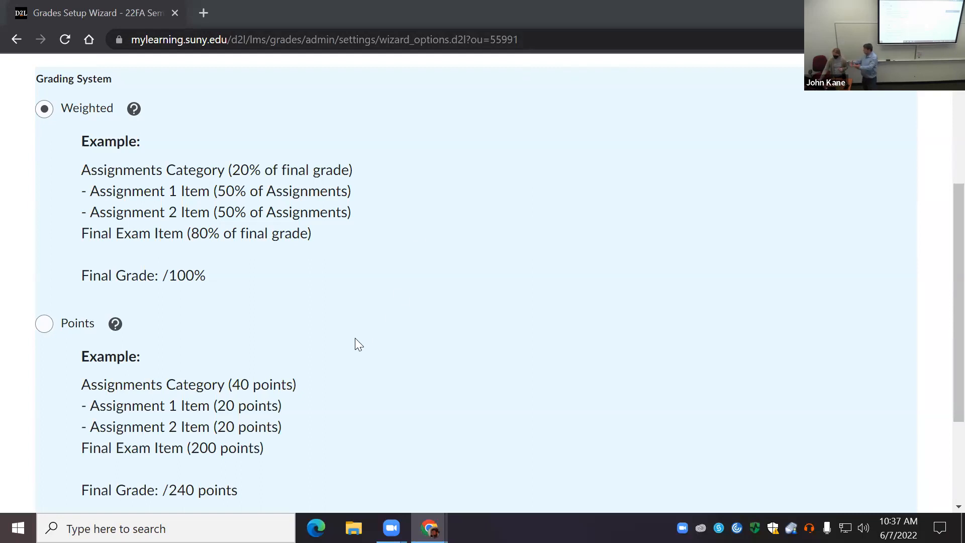
pyautogui.scroll(-1, 353, 340)
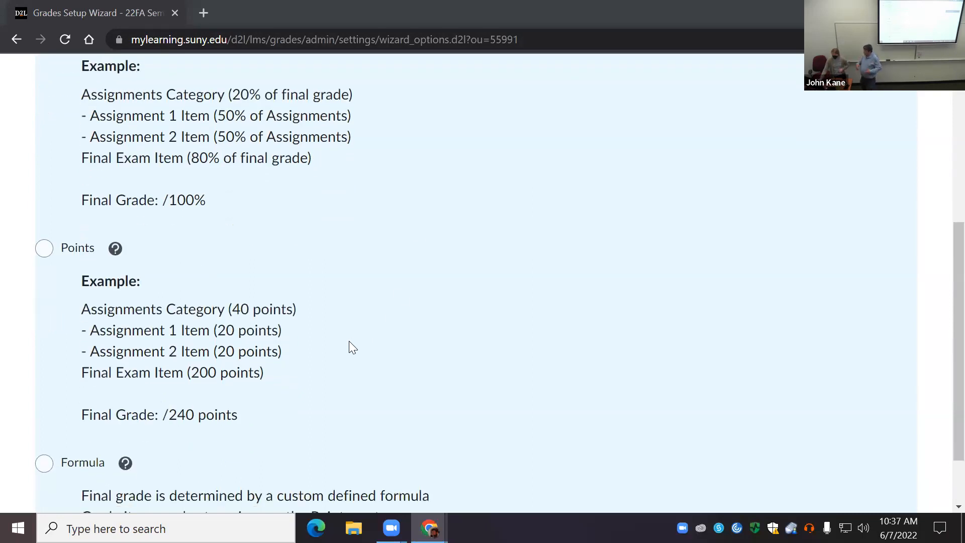
pyautogui.scroll(1, 349, 338)
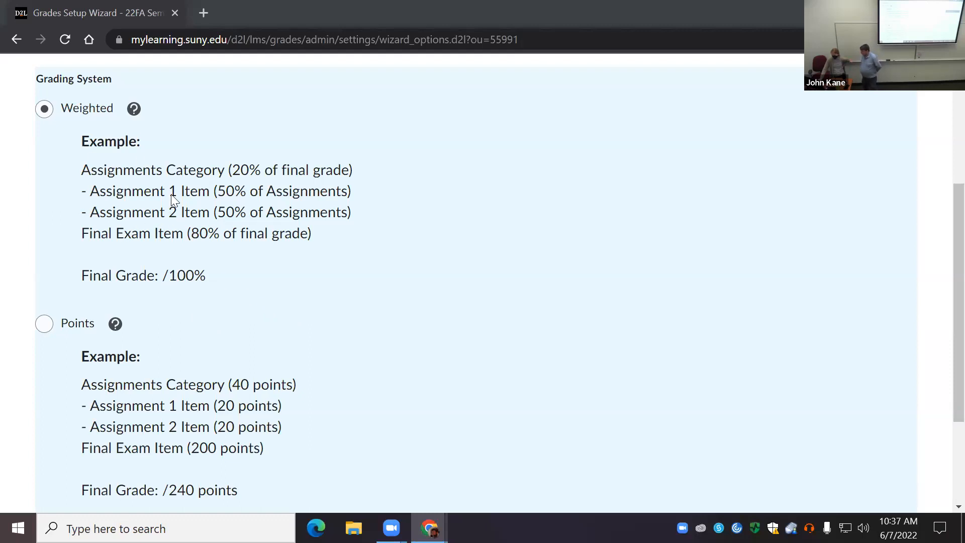
pyautogui.scroll(-3, 311, 282)
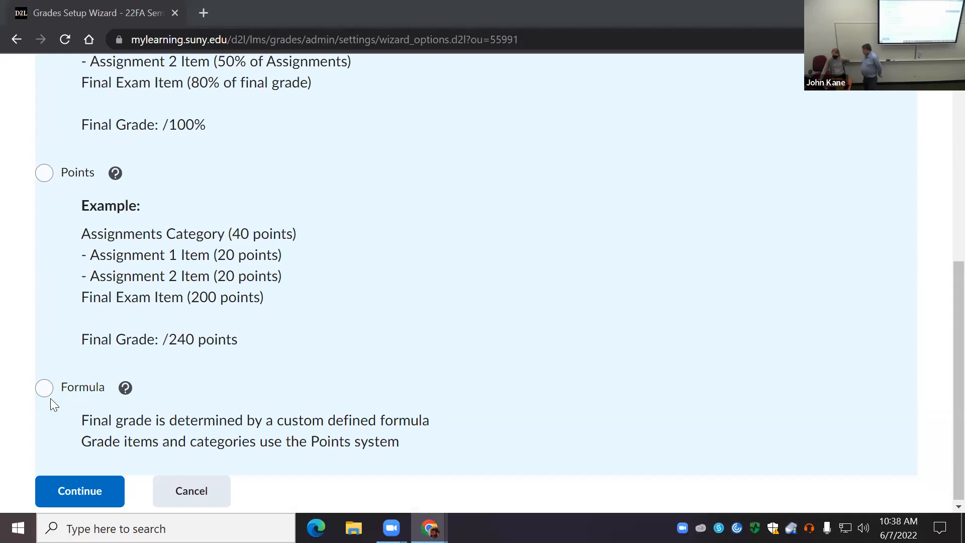
pyautogui.scroll(3, 226, 302)
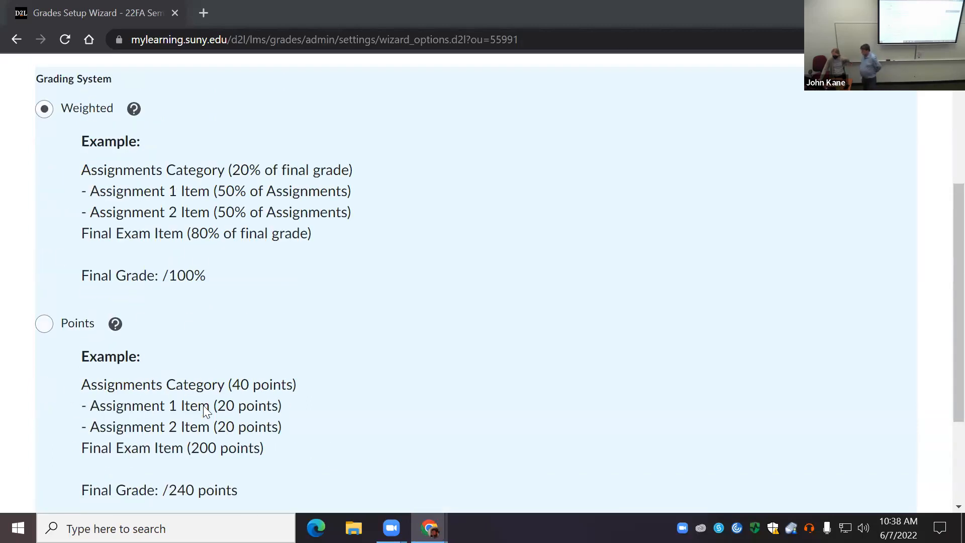
pyautogui.scroll(-1, 329, 313)
pyautogui.scroll(-2, 328, 311)
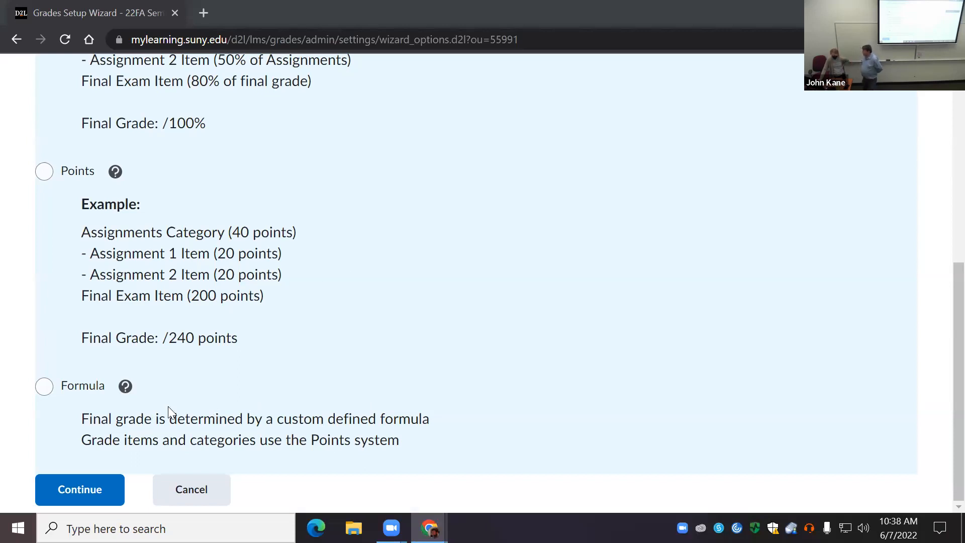
pyautogui.click(126, 388)
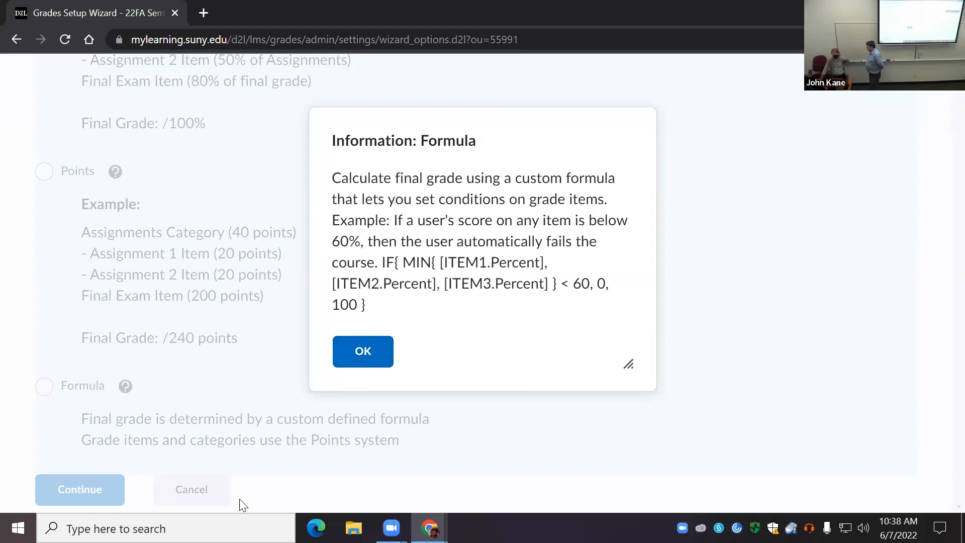
# Step: Continue with the Weighted grading system and accept the automatically released Calculated Final Grade in step 2
pyautogui.click(369, 361)
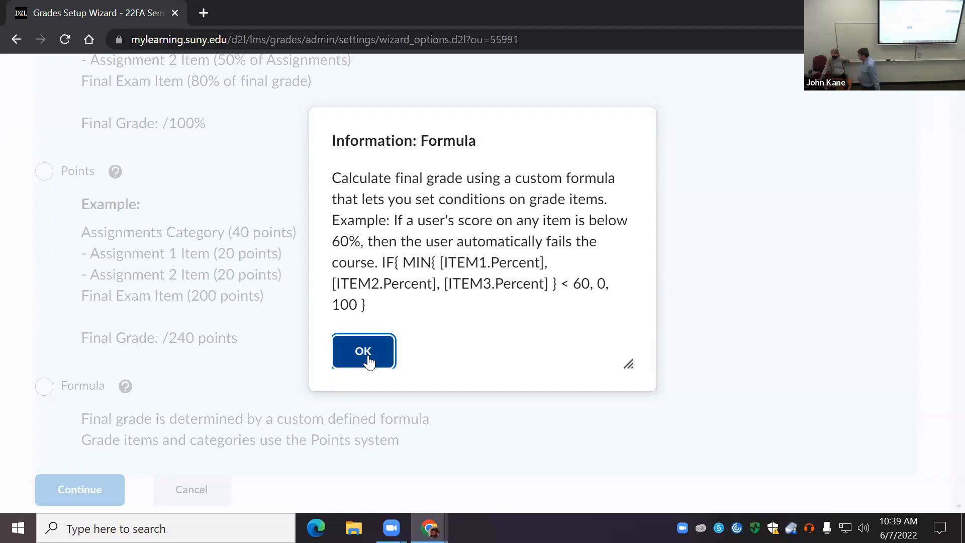
pyautogui.click(368, 361)
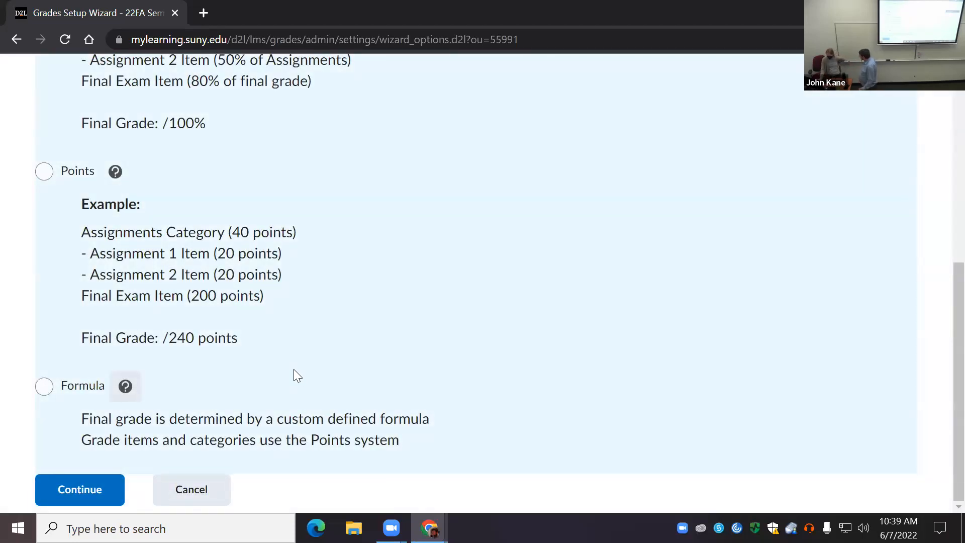
pyautogui.scroll(3, 217, 375)
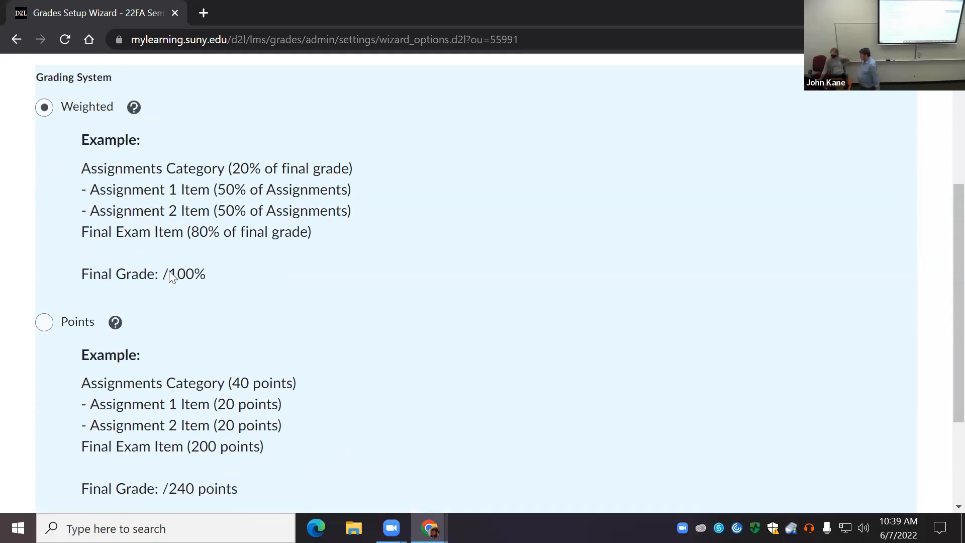
pyautogui.scroll(-3, 187, 308)
pyautogui.click(90, 497)
pyautogui.scroll(-2, 289, 302)
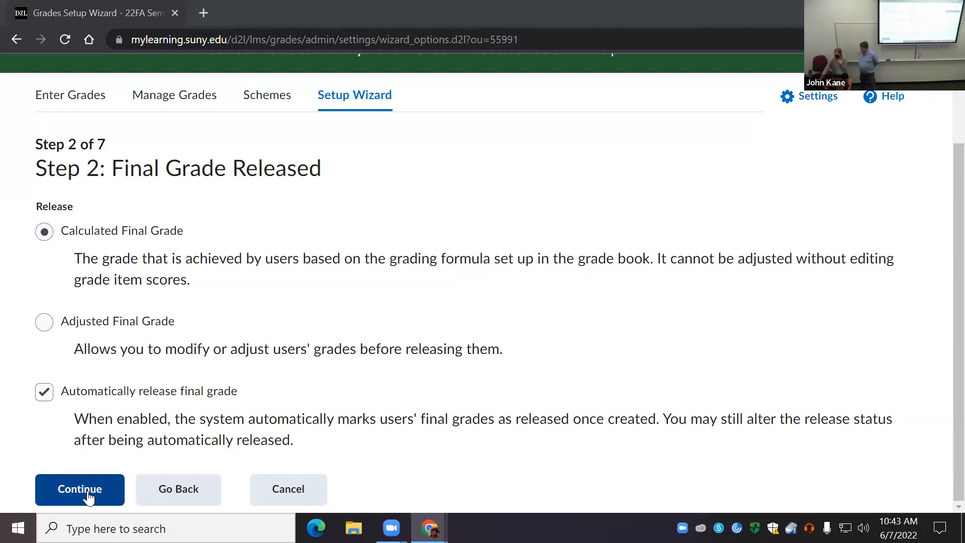
pyautogui.click(88, 497)
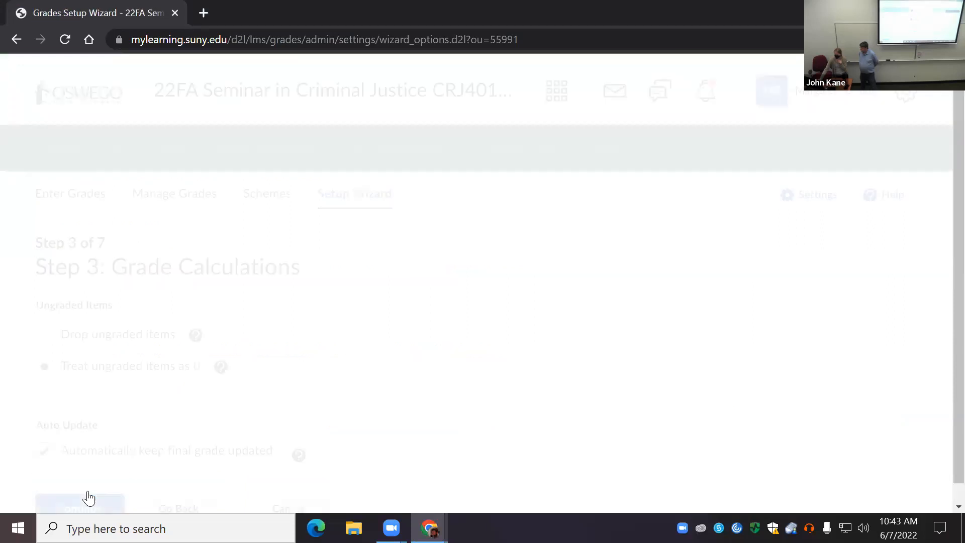
# Step: Choose to drop ungraded items in step 3, check the help on both ungraded-item options, and continue to step 4
pyautogui.scroll(-1, 179, 390)
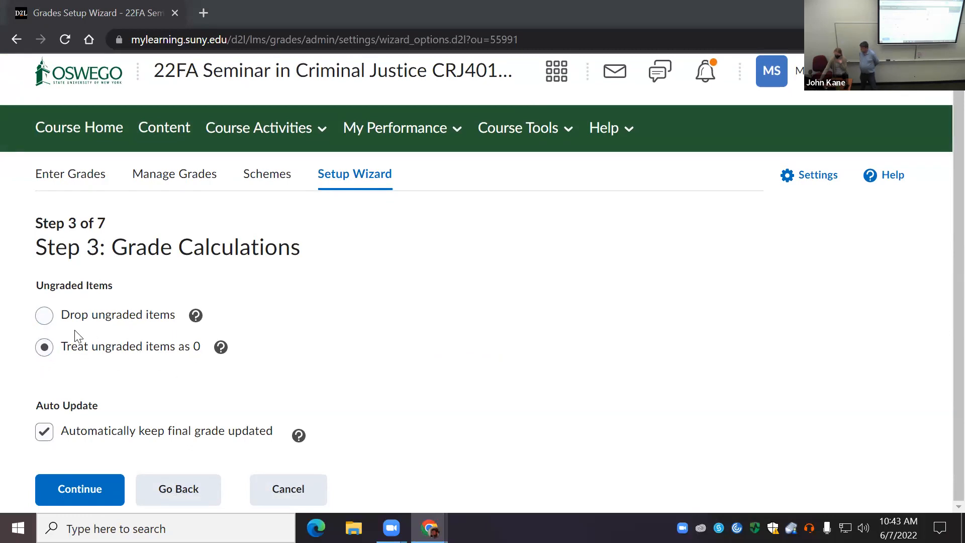
pyautogui.click(45, 317)
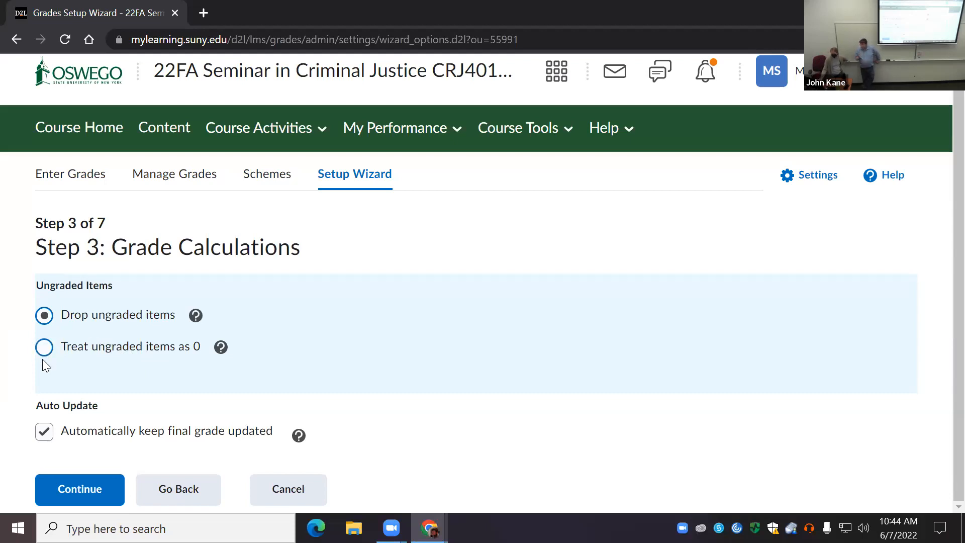
pyautogui.click(227, 353)
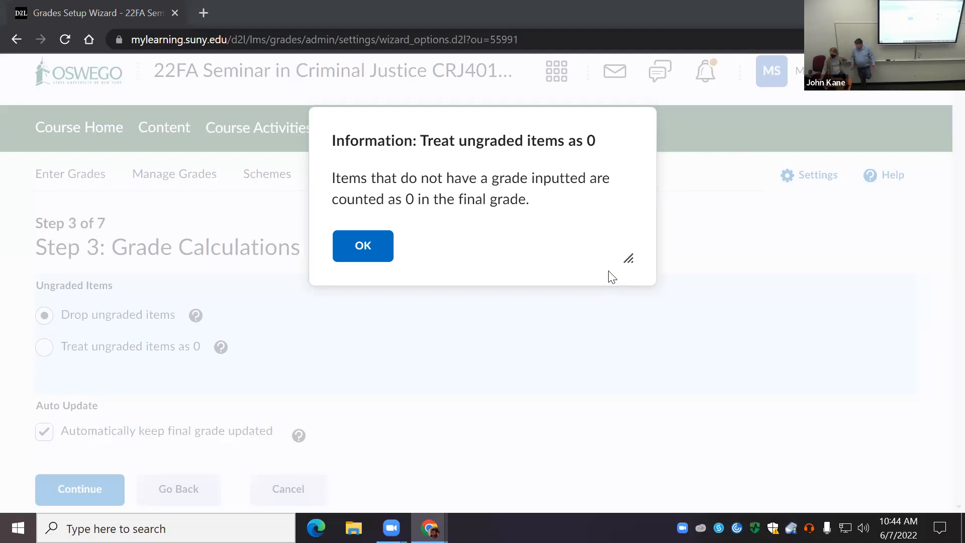
pyautogui.click(355, 244)
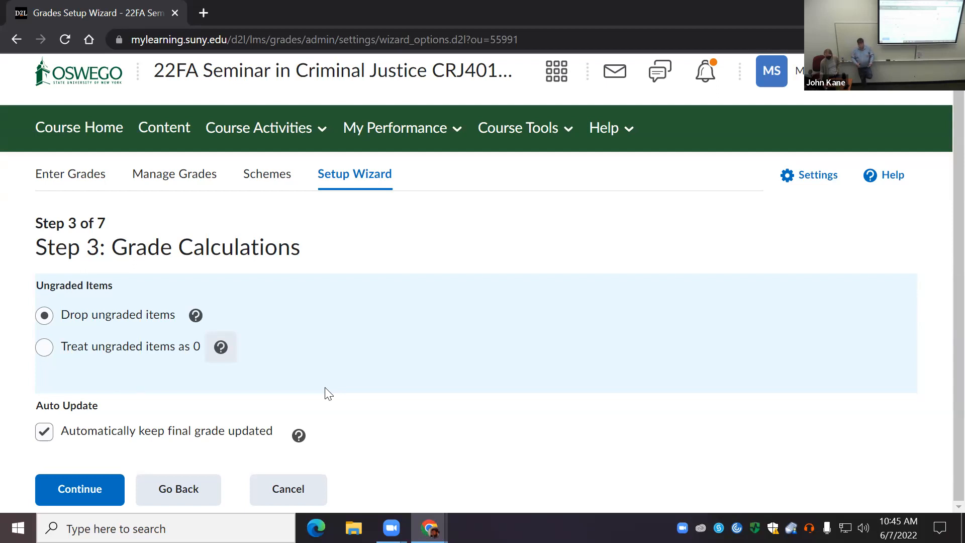
pyautogui.click(196, 315)
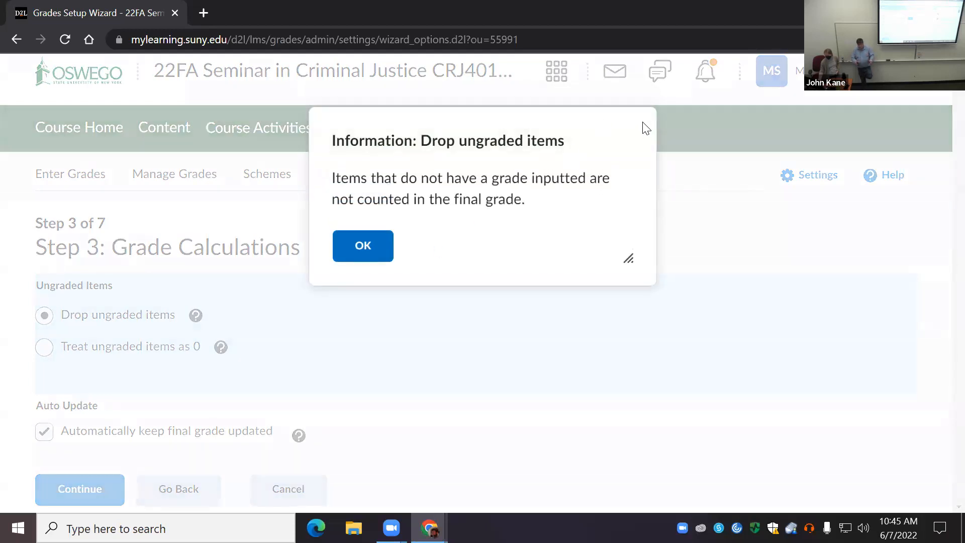
pyautogui.click(372, 249)
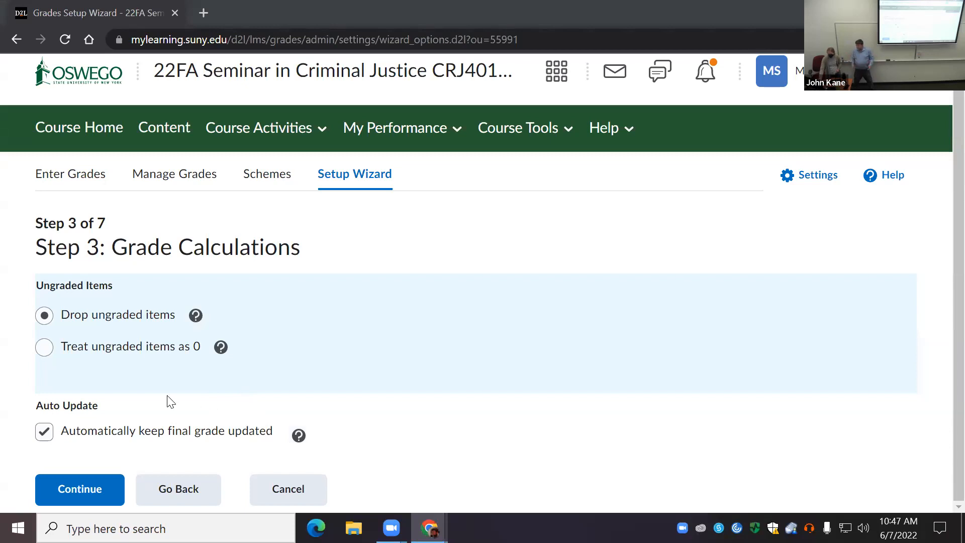
pyautogui.click(89, 491)
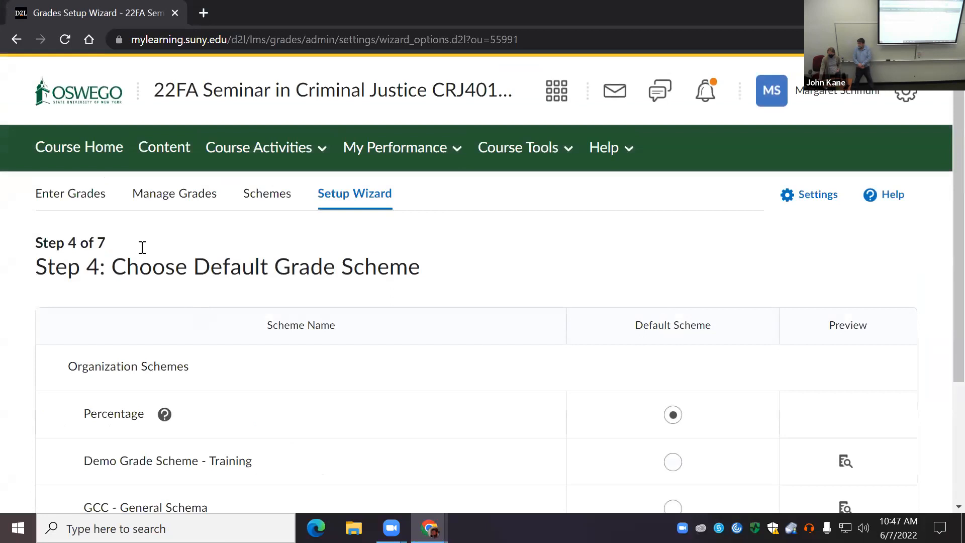
# Step: Preview the ranges of the Demo Grade Scheme - Training and read the help information on the Percentage scheme
pyautogui.scroll(-3, 312, 340)
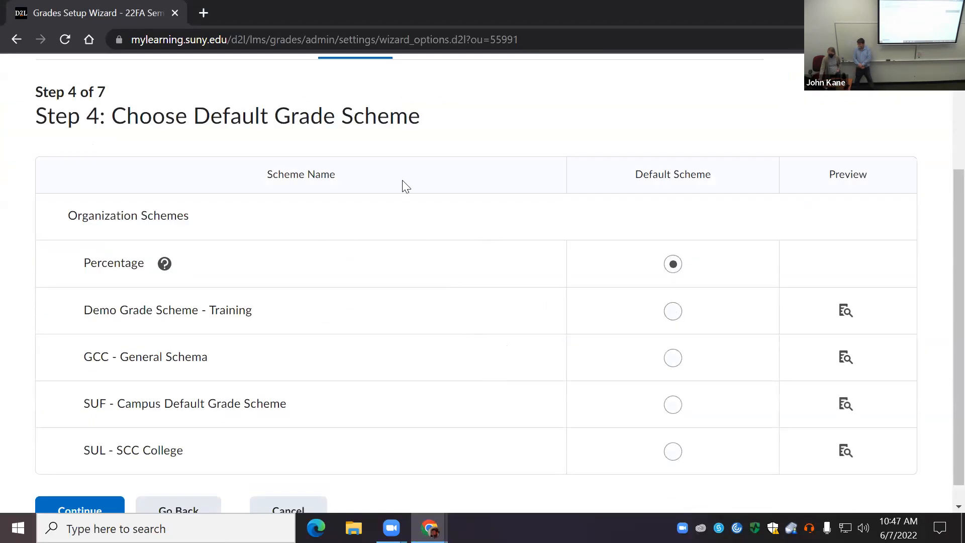
pyautogui.click(843, 316)
pyautogui.moveTo(627, 232); pyautogui.dragTo(493, 362)
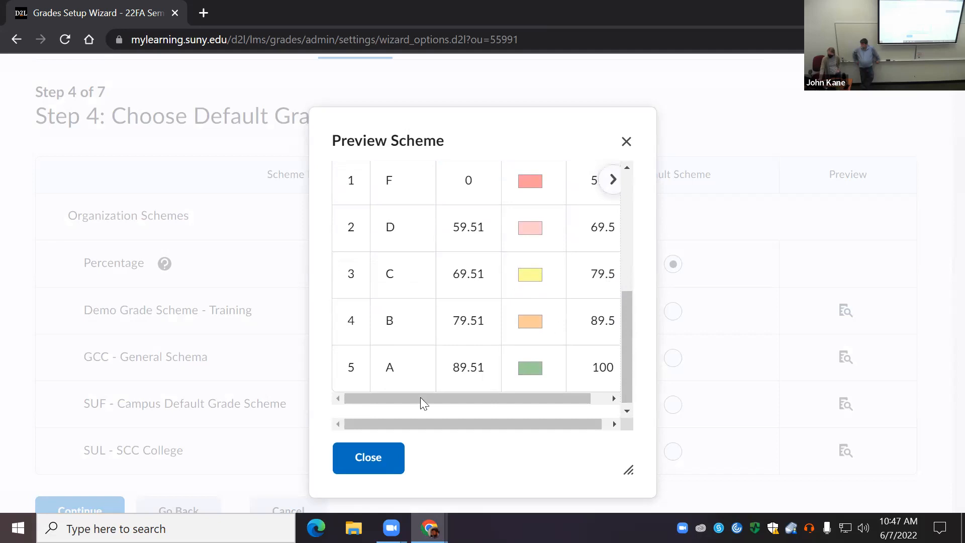
pyautogui.moveTo(420, 397); pyautogui.dragTo(597, 302)
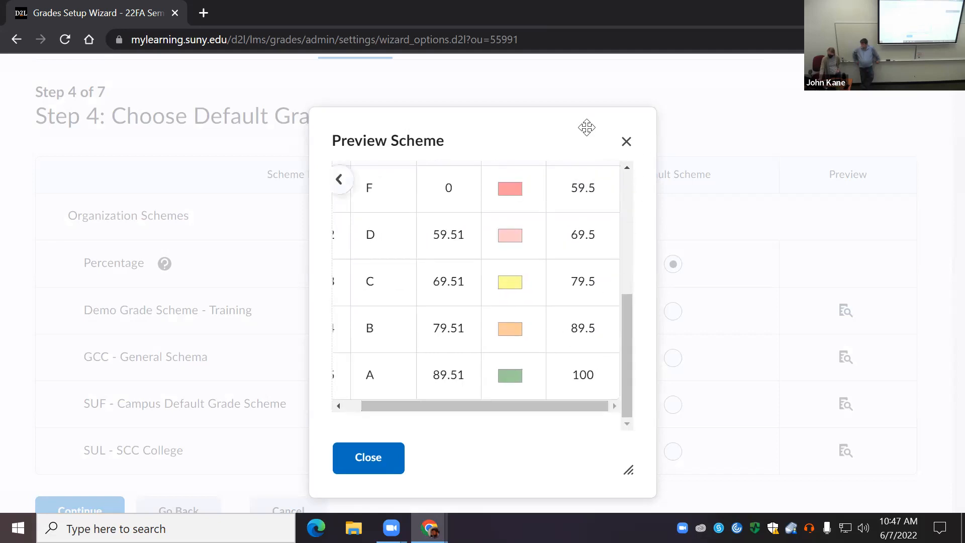
pyautogui.click(626, 143)
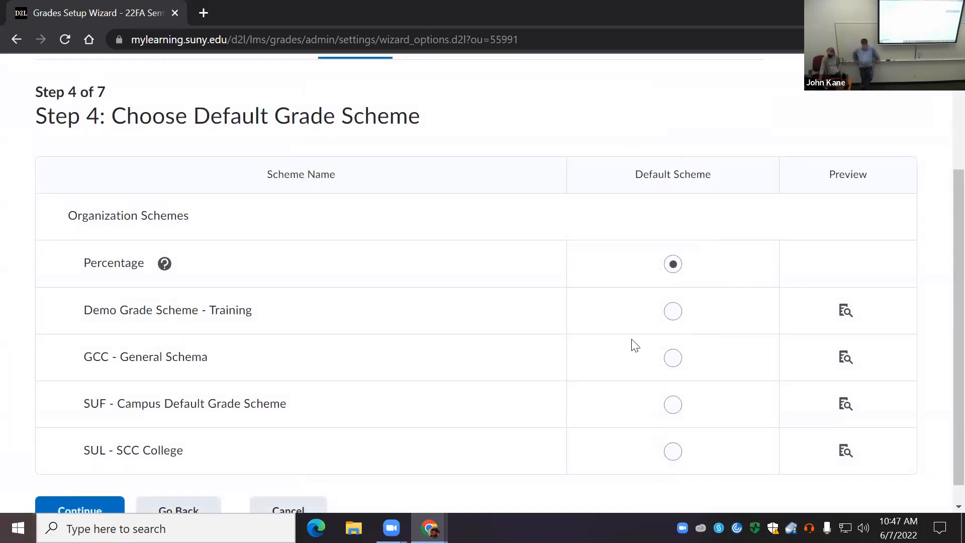
pyautogui.click(165, 264)
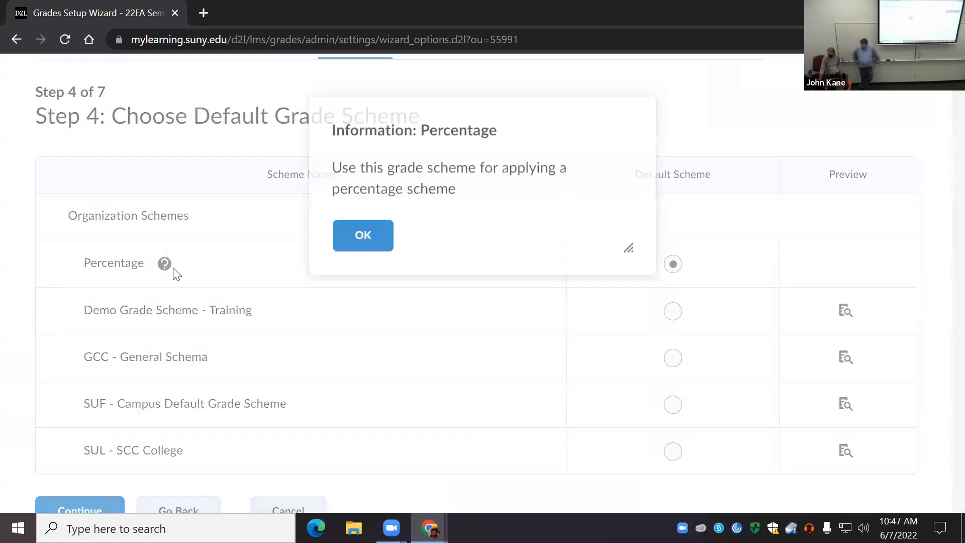
pyautogui.click(376, 256)
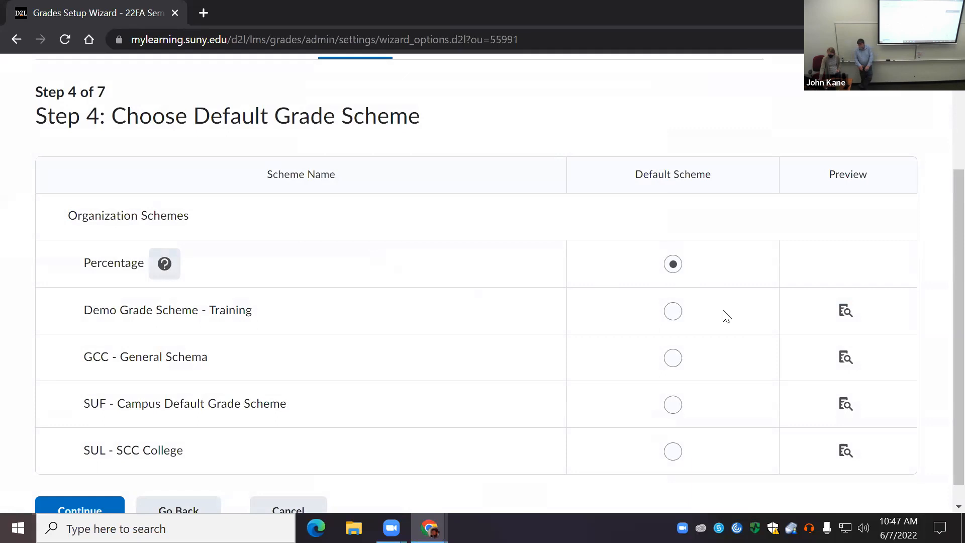
# Step: Preview the GCC - General Schema and examine its letter grade symbols, start percentages, colors and assigned values
pyautogui.scroll(-1, 744, 332)
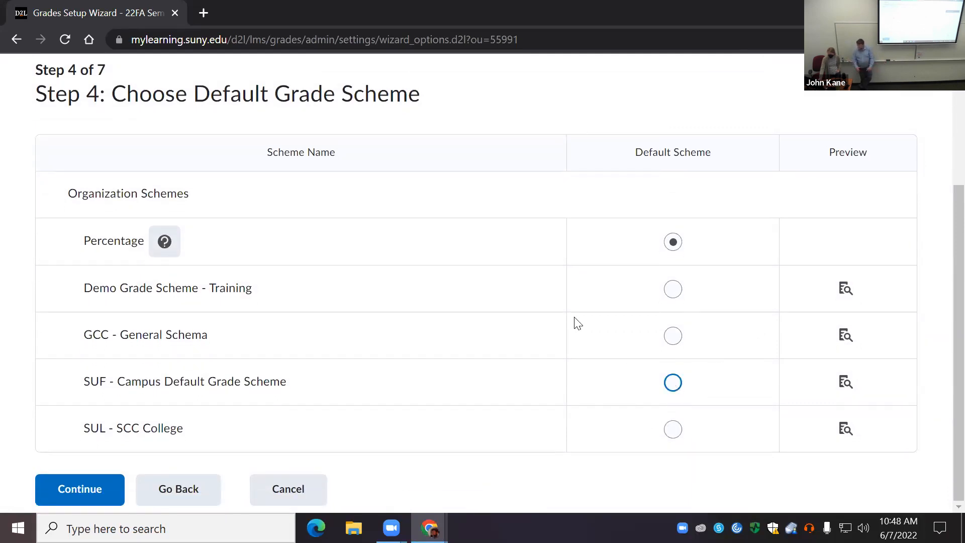
pyautogui.click(846, 335)
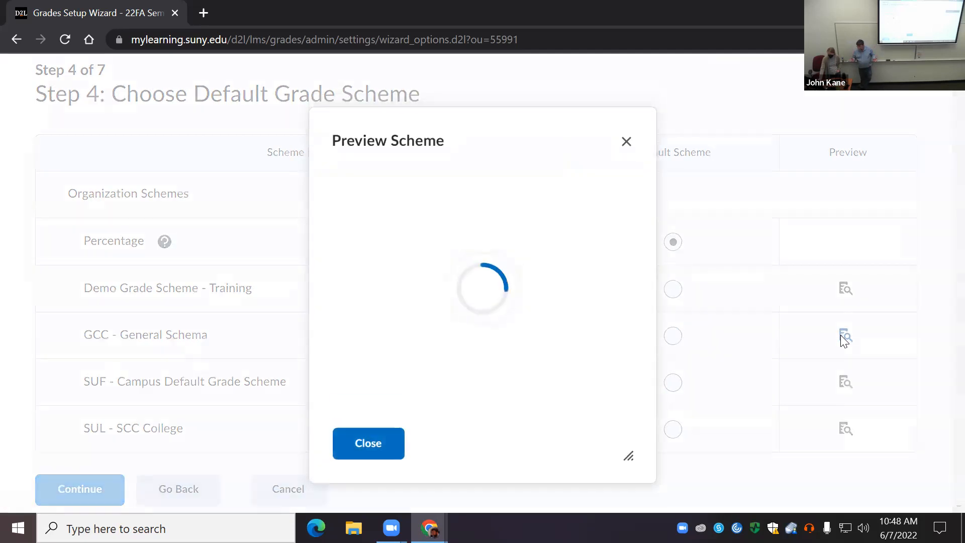
pyautogui.scroll(-3, 427, 307)
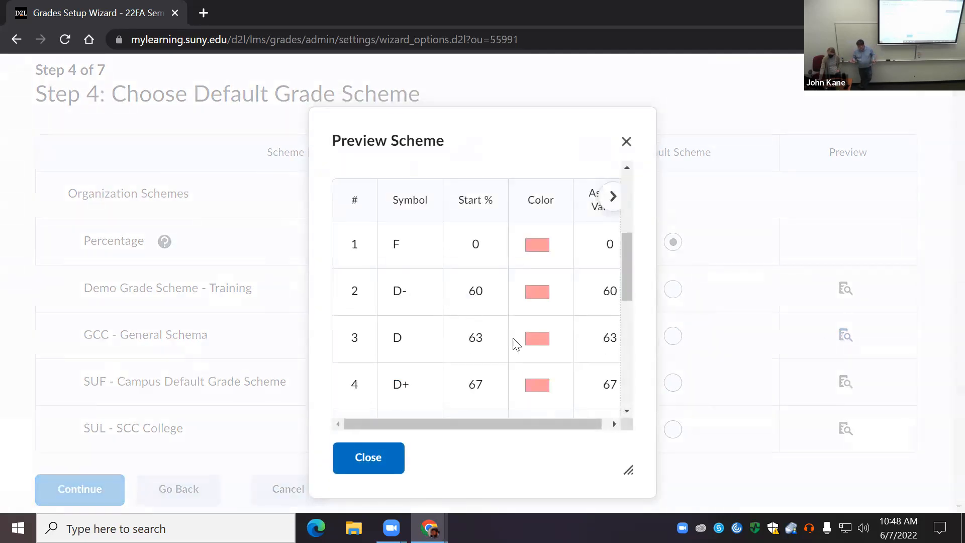
pyautogui.moveTo(480, 424); pyautogui.dragTo(543, 423)
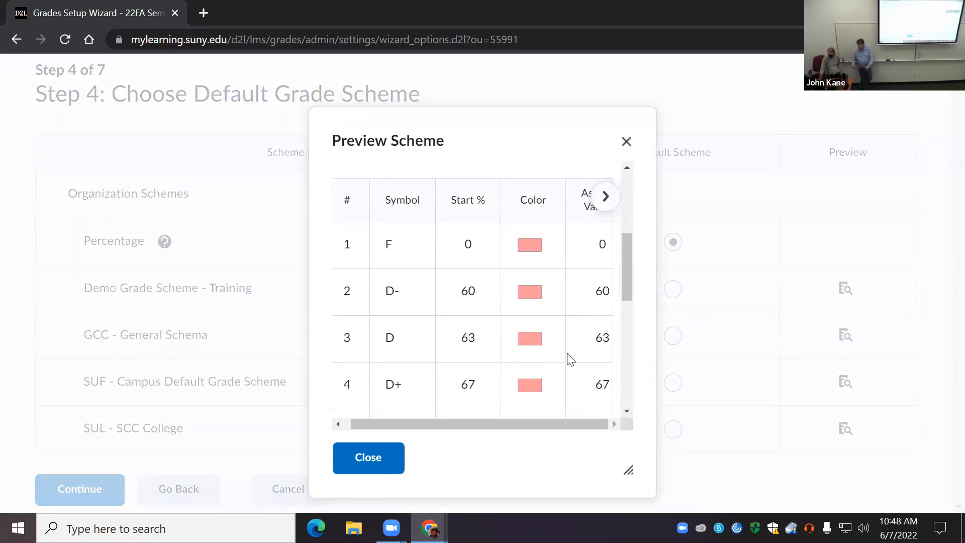
pyautogui.scroll(-2, 573, 349)
pyautogui.scroll(2, 573, 348)
pyautogui.scroll(-4, 582, 334)
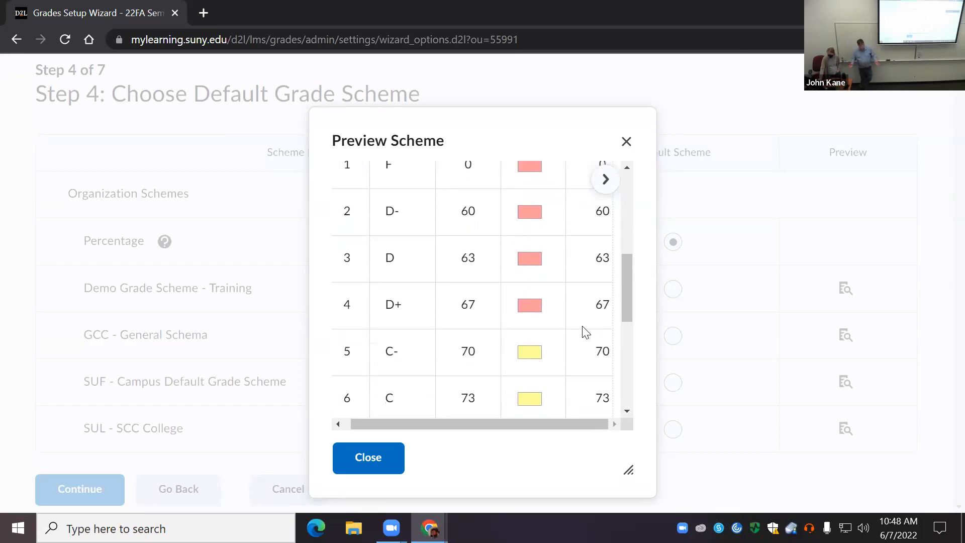
pyautogui.scroll(-3, 583, 331)
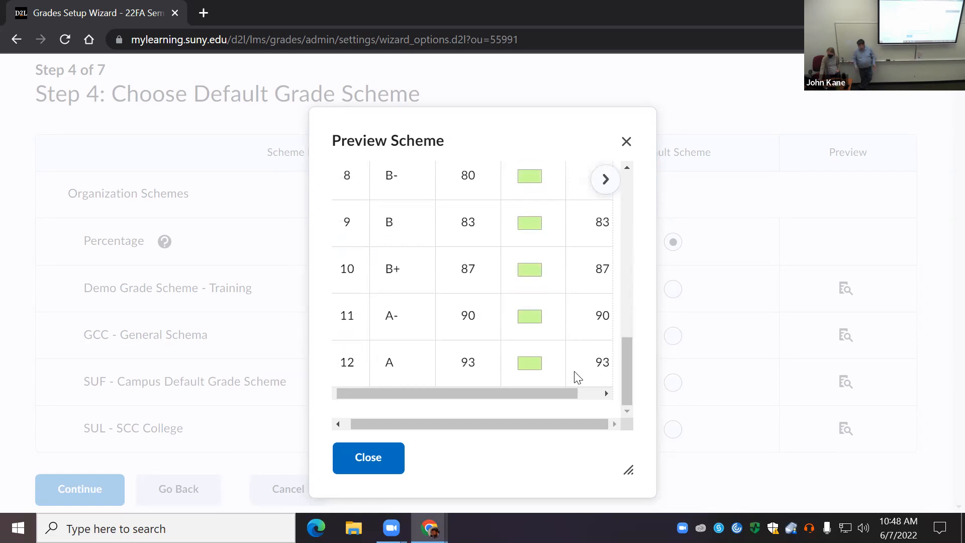
pyautogui.scroll(5, 544, 382)
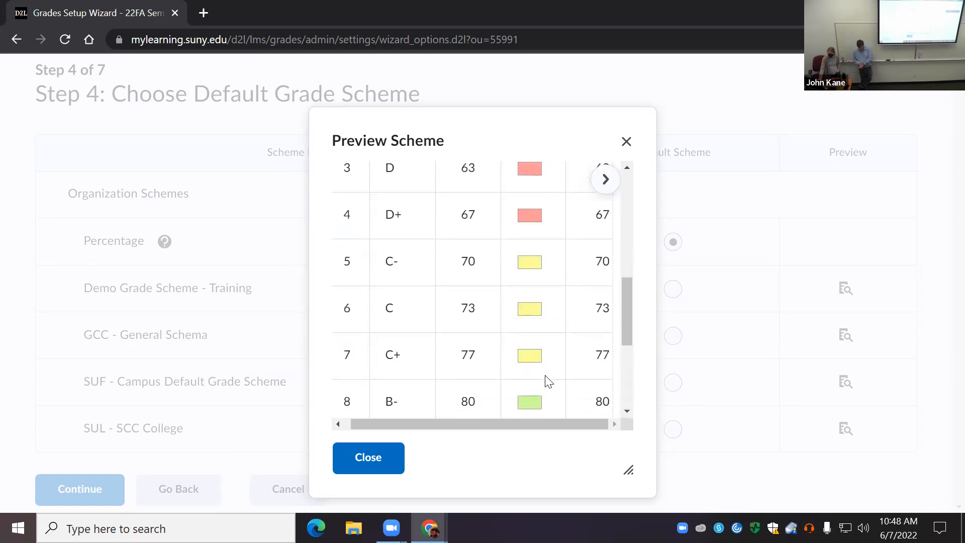
pyautogui.scroll(6, 539, 382)
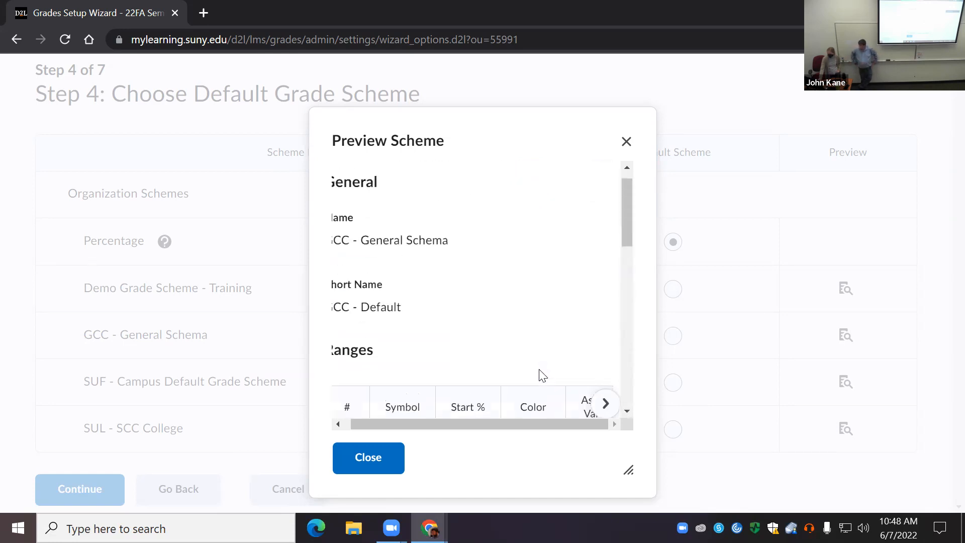
pyautogui.scroll(-4, 531, 395)
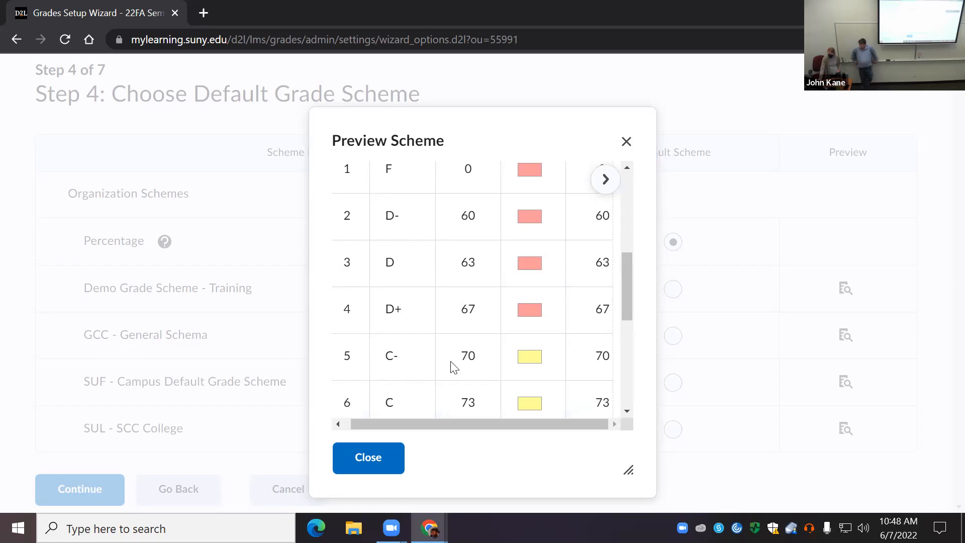
pyautogui.scroll(-2, 452, 367)
pyautogui.scroll(-3, 448, 404)
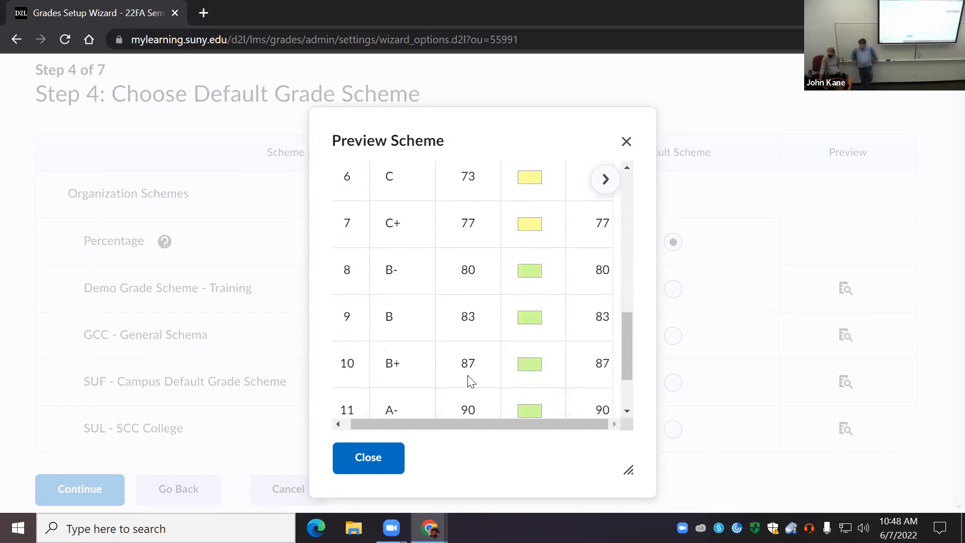
pyautogui.scroll(-2, 467, 380)
pyautogui.click(369, 466)
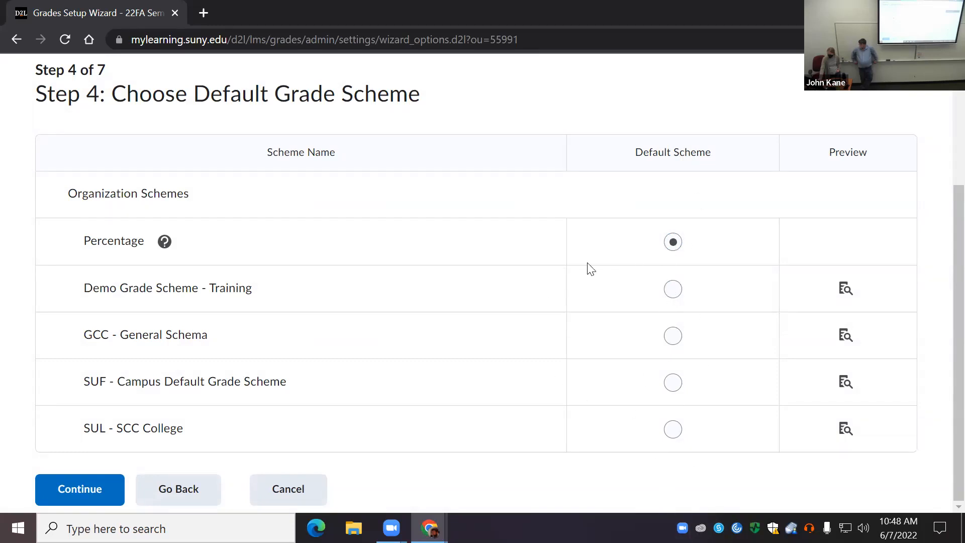
# Step: Recheck the help on Percentage, select it as the default grade scheme, and continue to step 5
pyautogui.click(166, 243)
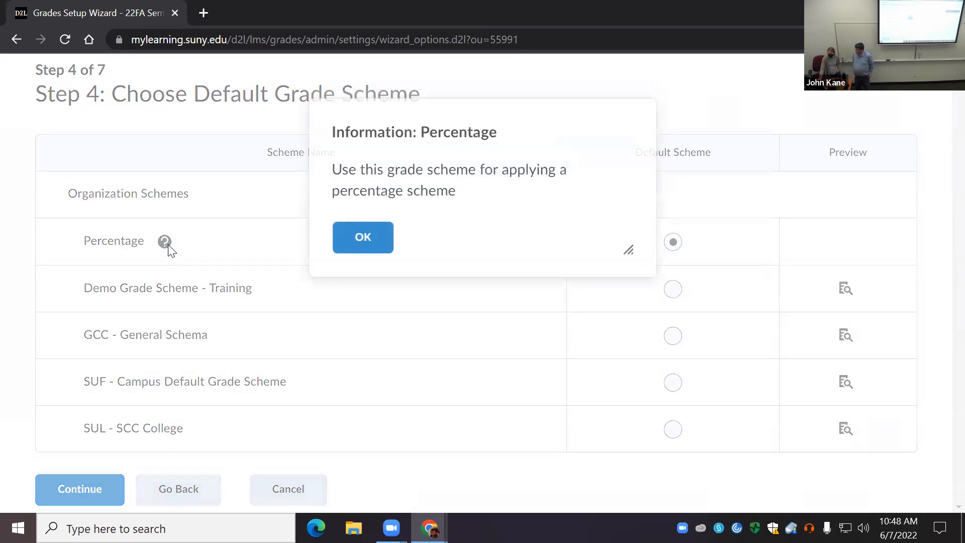
pyautogui.click(354, 250)
pyautogui.click(672, 241)
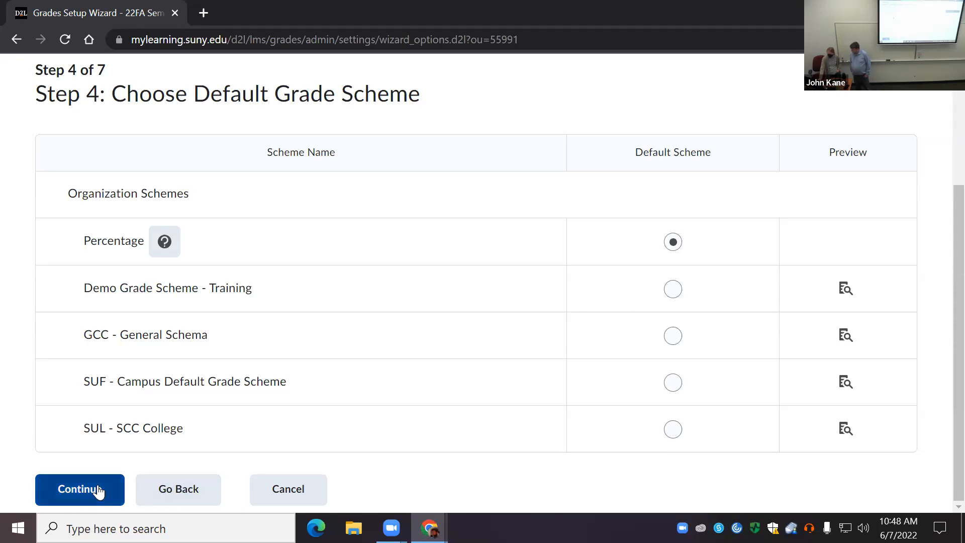
pyautogui.click(672, 289)
pyautogui.click(673, 242)
pyautogui.scroll(4, 260, 452)
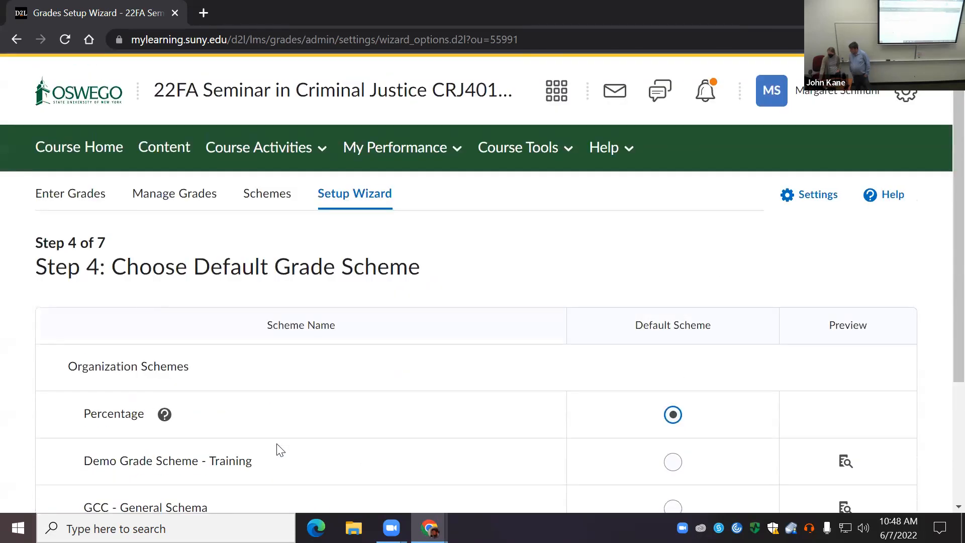
pyautogui.scroll(-4, 280, 450)
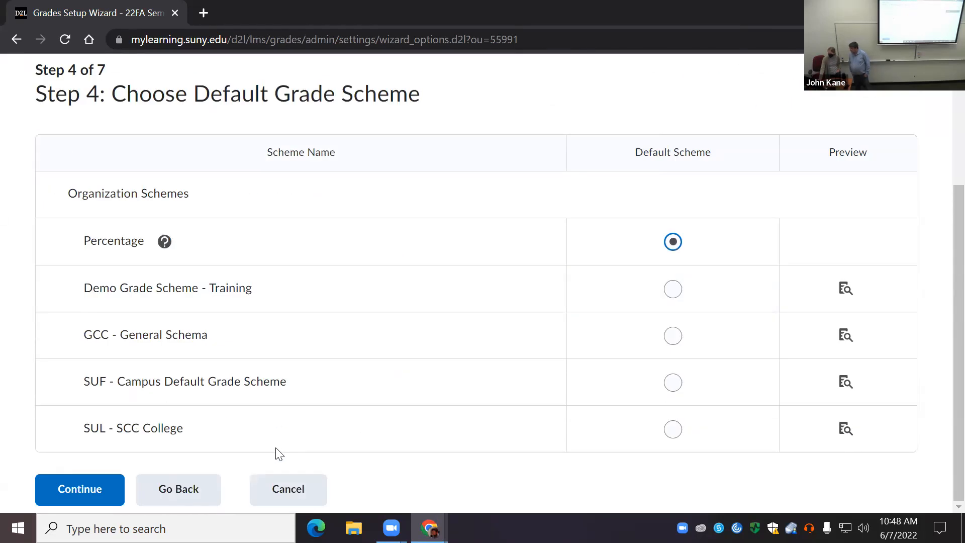
pyautogui.click(83, 491)
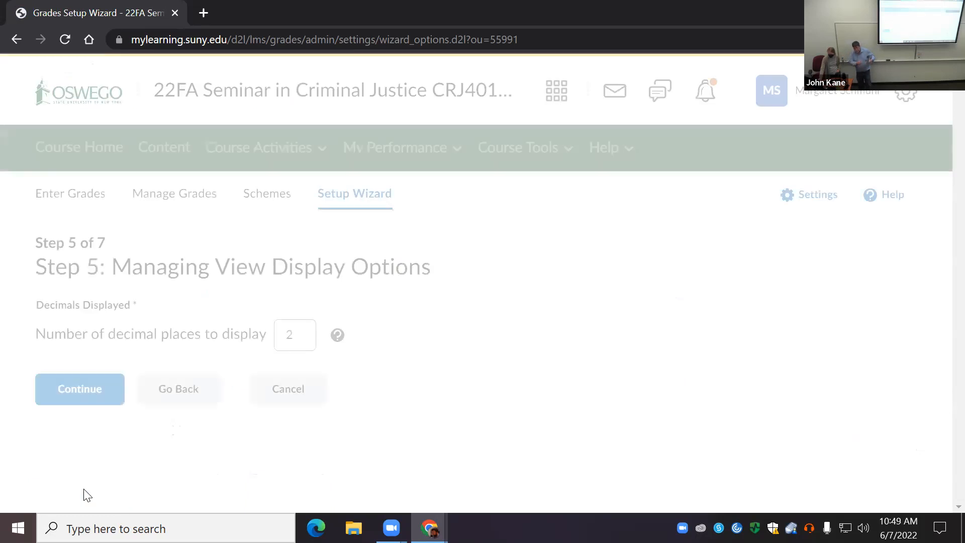
# Step: Keep 2 decimal places for the managing view in step 5 and continue to step 6
pyautogui.click(306, 336)
pyautogui.click(109, 352)
pyautogui.click(296, 336)
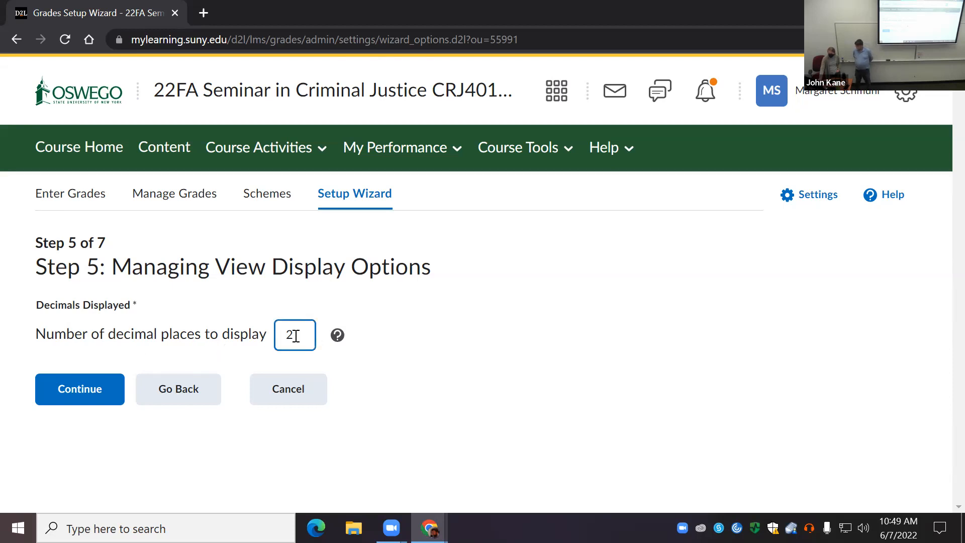
pyautogui.click(84, 397)
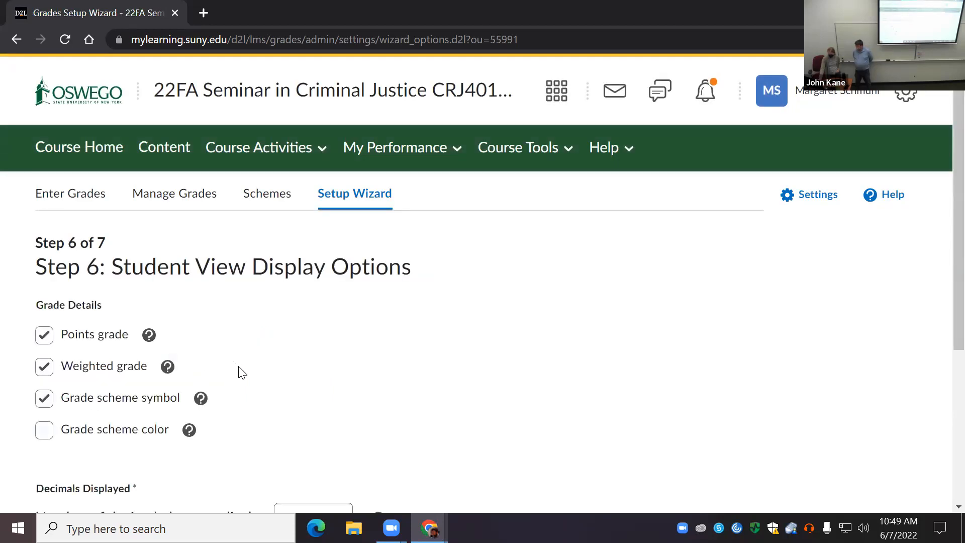
# Step: Turn off Points grade and turn on Grade scheme color in the student view's grade details
pyautogui.scroll(-3, 239, 374)
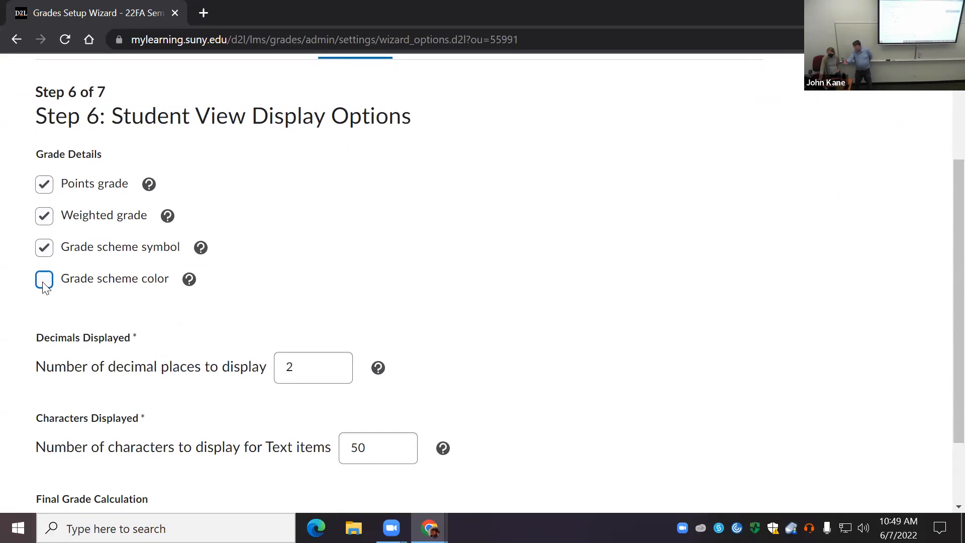
pyautogui.click(45, 187)
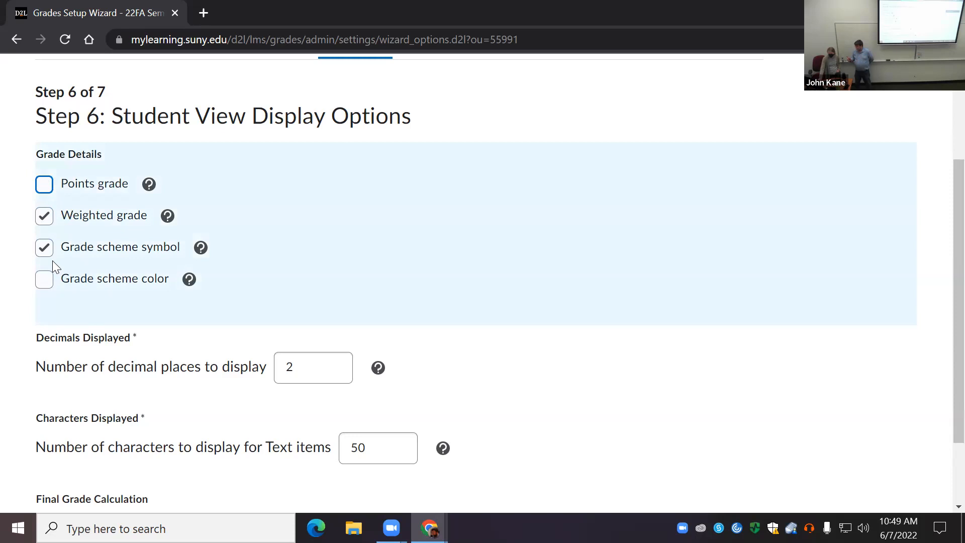
pyautogui.click(45, 280)
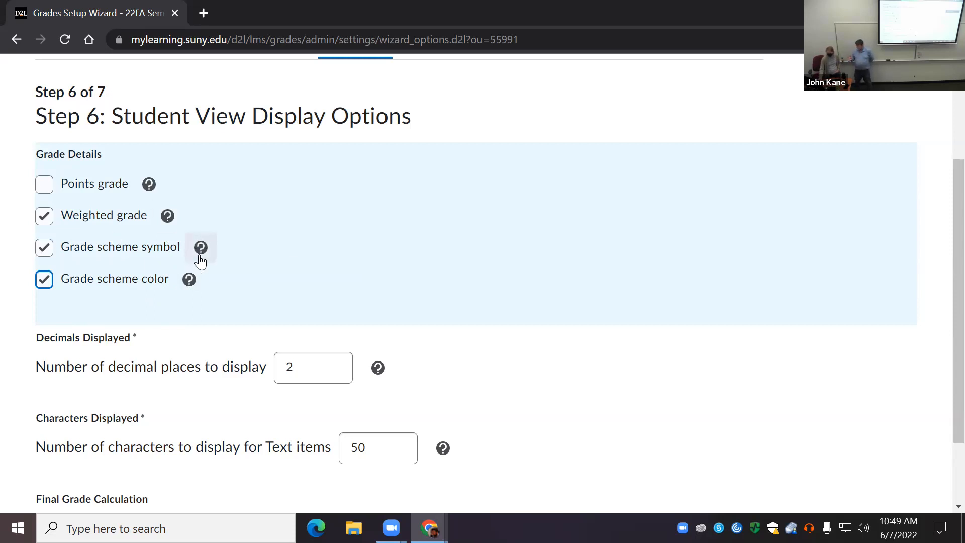
# Step: Read the help information on the Grade scheme color and Grade scheme symbol options
pyautogui.click(190, 279)
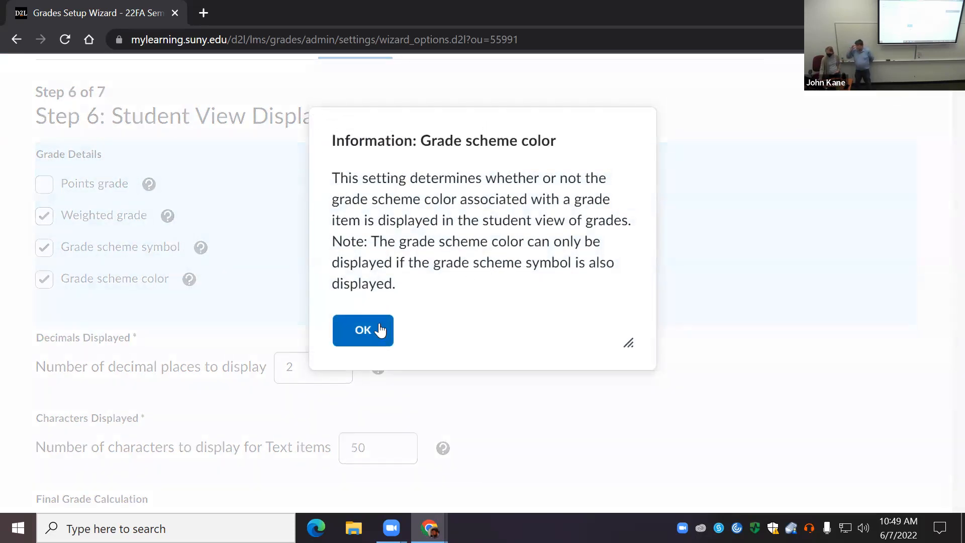
pyautogui.click(372, 339)
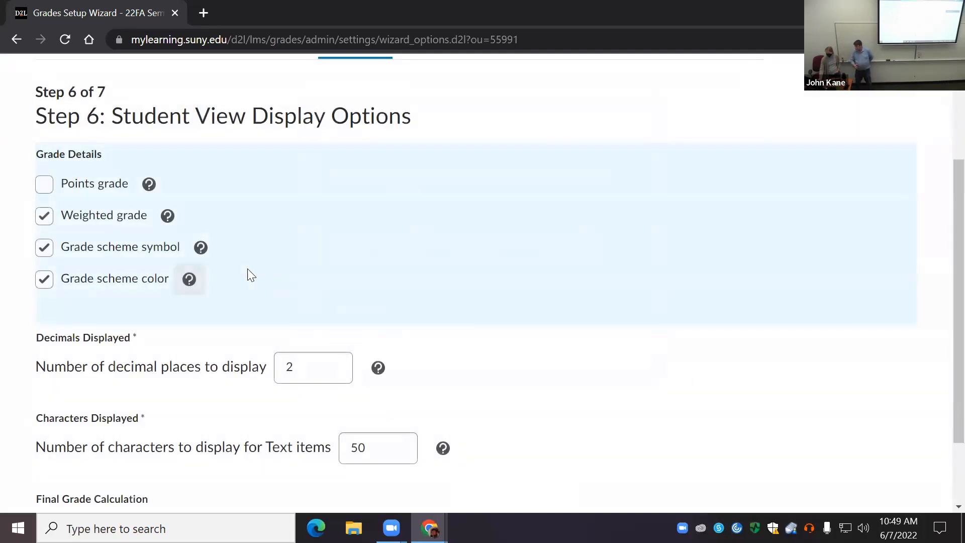
pyautogui.click(201, 248)
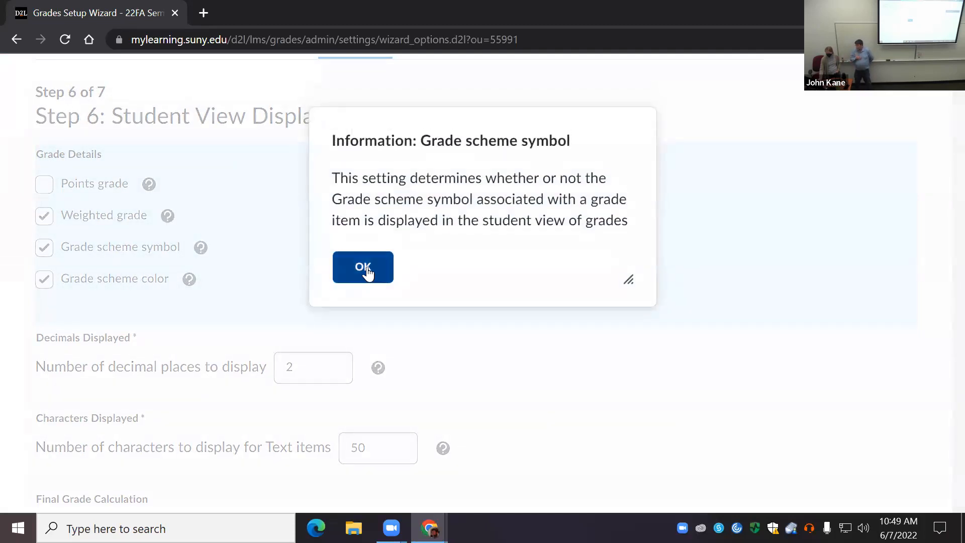
pyautogui.click(368, 274)
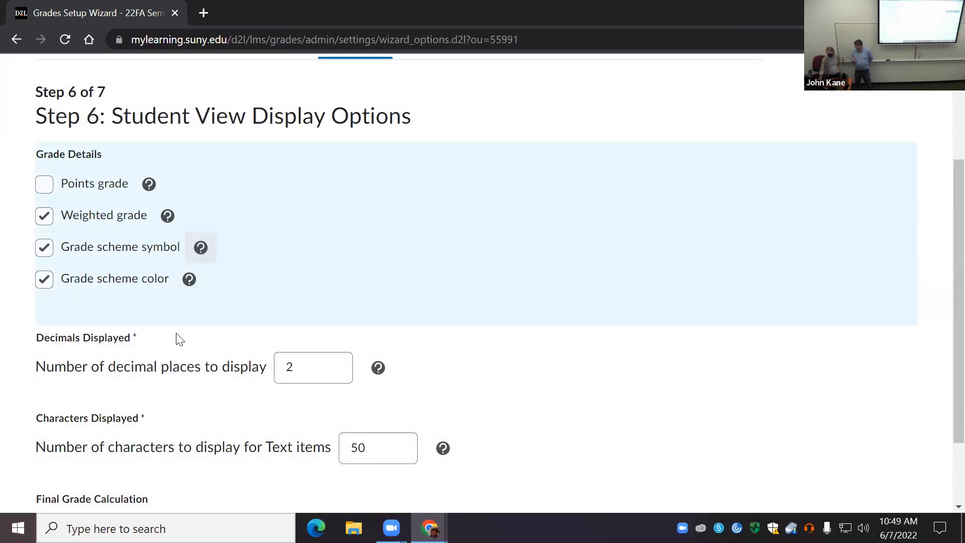
pyautogui.click(404, 69)
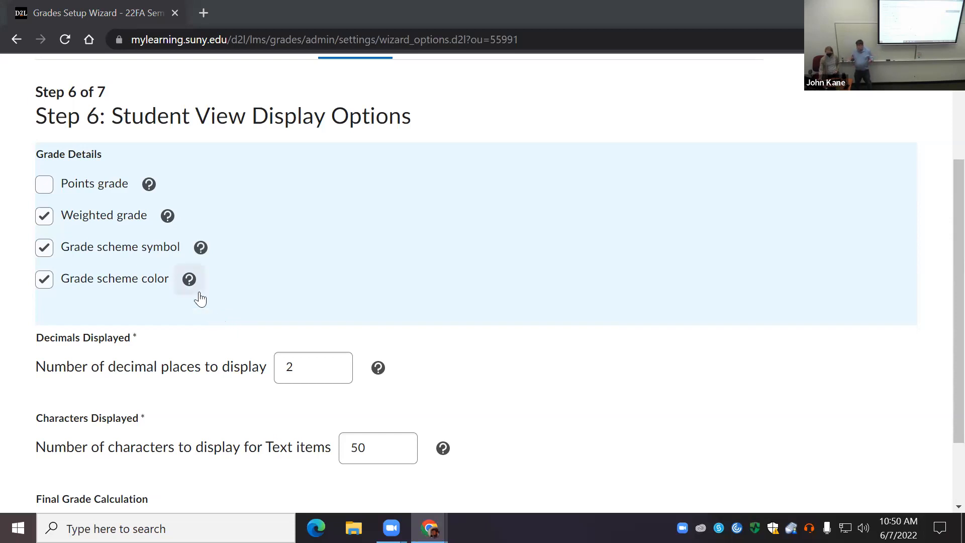
# Step: Enable displaying the final grade calculation to users, keep 2 decimals and 50 characters, and continue to step 7
pyautogui.scroll(-1, 184, 354)
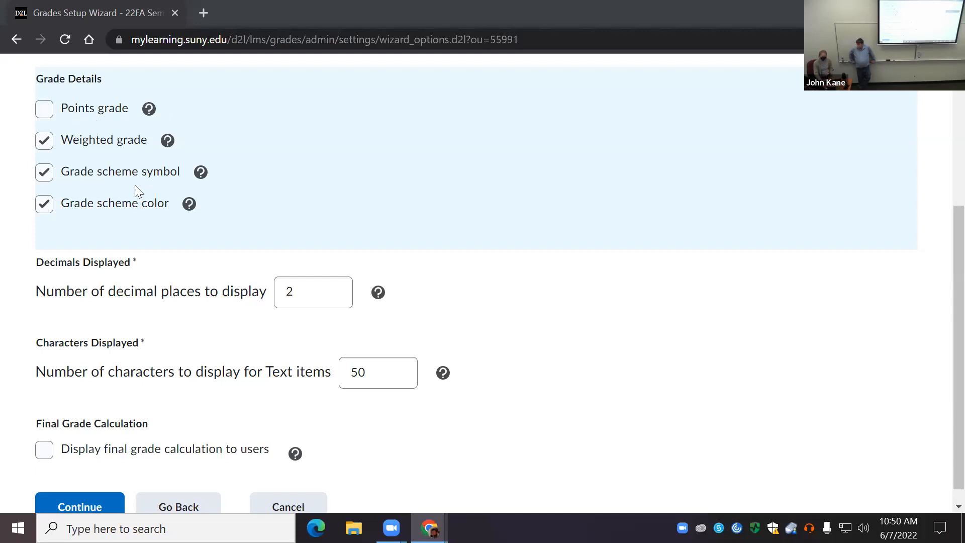
pyautogui.scroll(3, 113, 200)
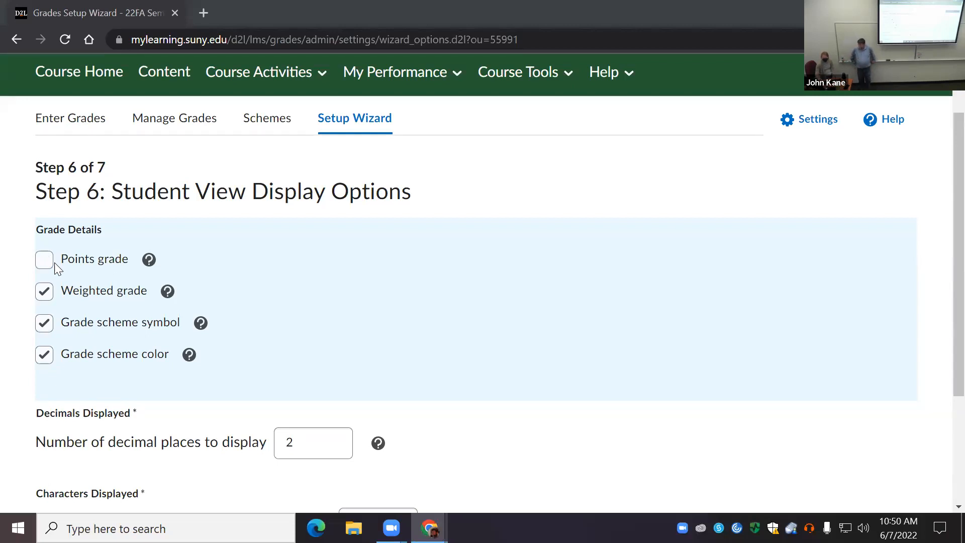
pyautogui.scroll(-1, 108, 350)
pyautogui.scroll(-2, 212, 366)
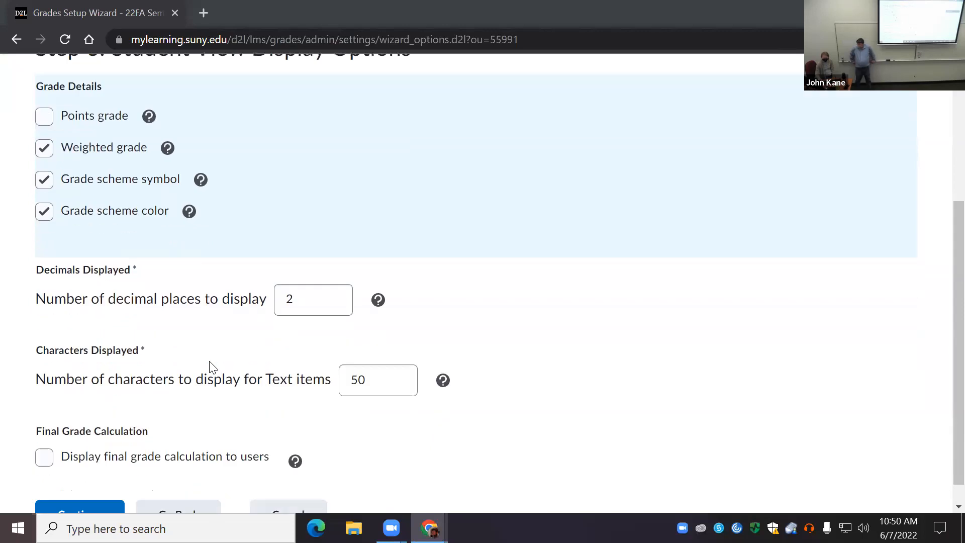
pyautogui.click(397, 363)
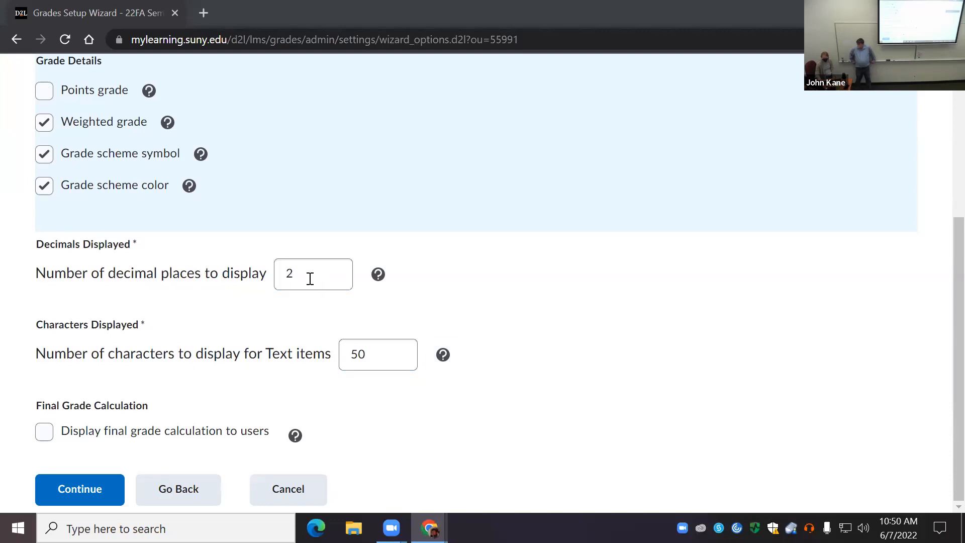
pyautogui.click(45, 435)
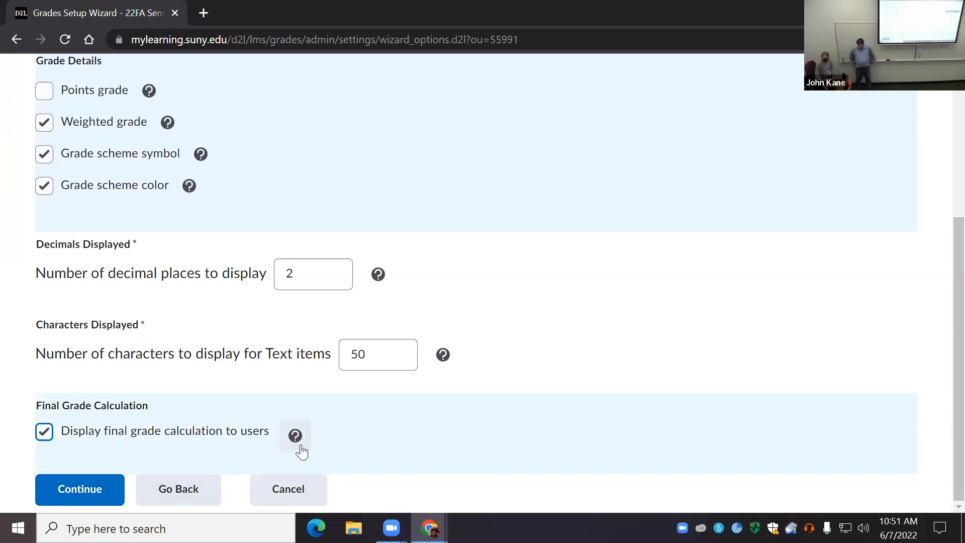
pyautogui.click(73, 497)
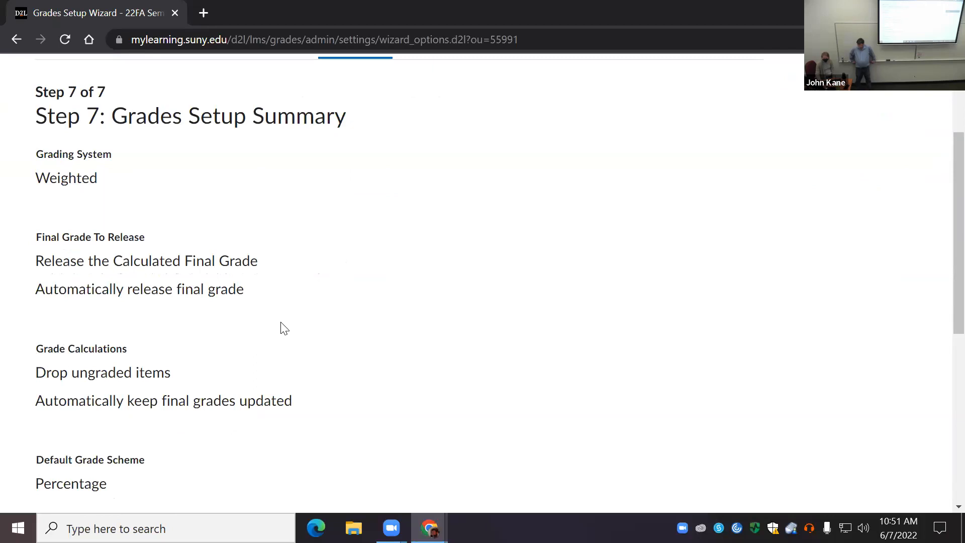
# Step: Review the grades setup summary in step 7 and finish the wizard
pyautogui.scroll(-3, 278, 310)
pyautogui.scroll(-3, 277, 312)
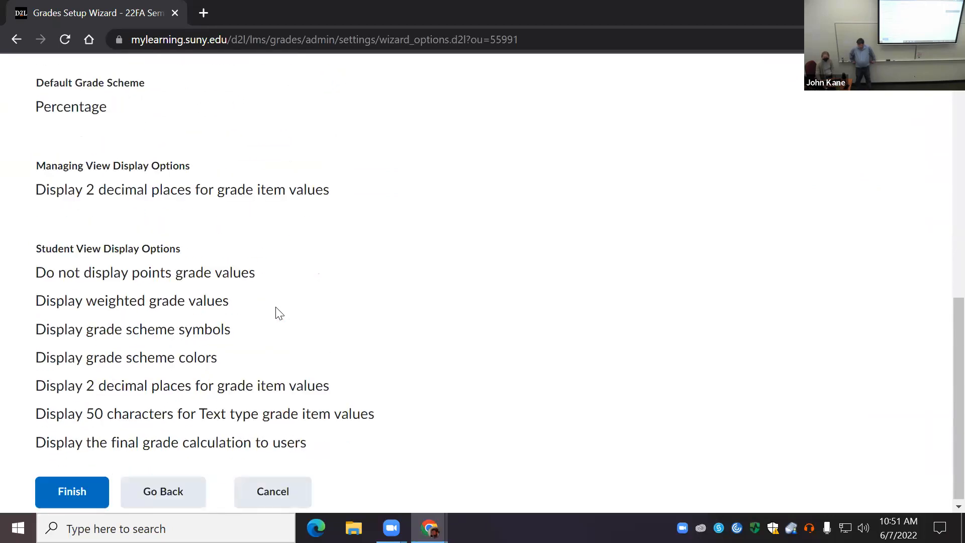
pyautogui.click(71, 493)
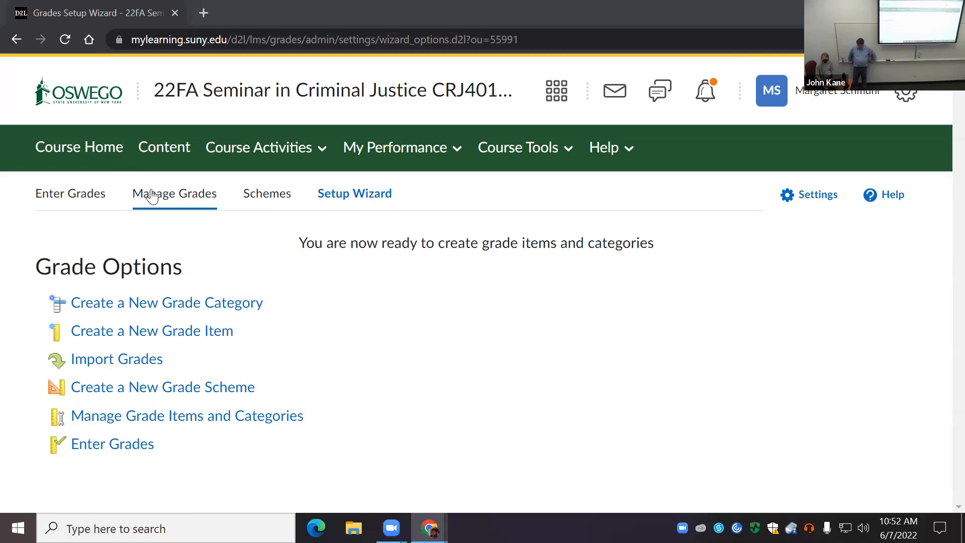
# Step: View the course as OSW - Student (Non-Cascading) and open the student's Grades page
pyautogui.click(851, 99)
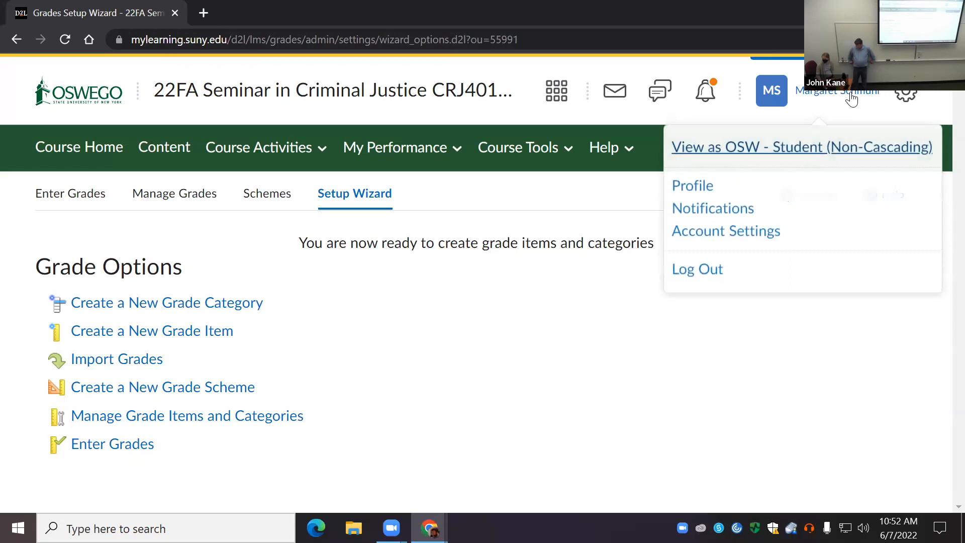
pyautogui.click(769, 154)
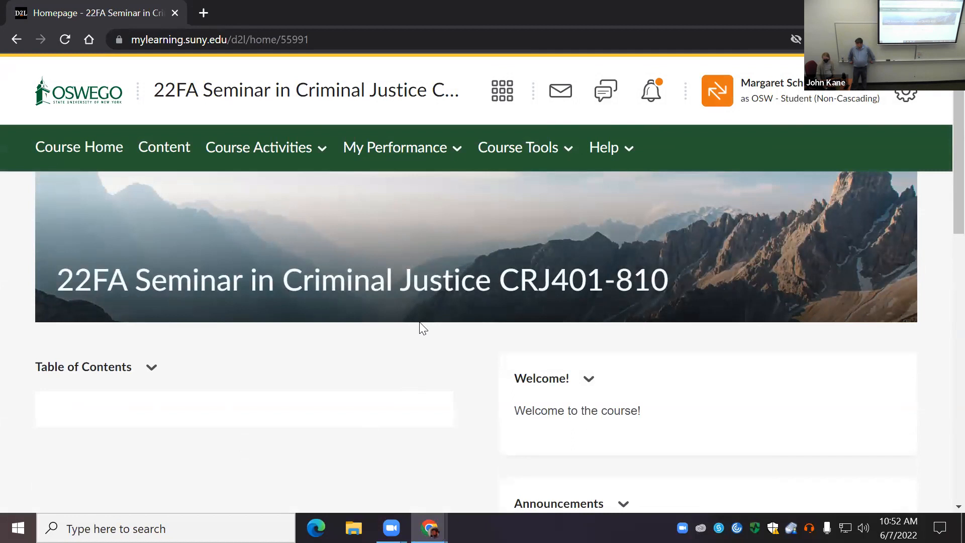
pyautogui.click(561, 151)
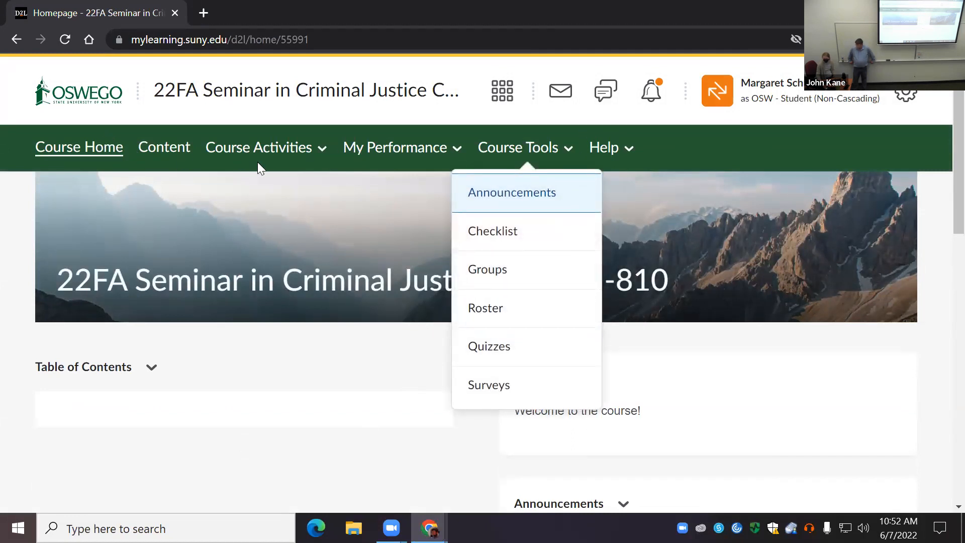
pyautogui.click(323, 150)
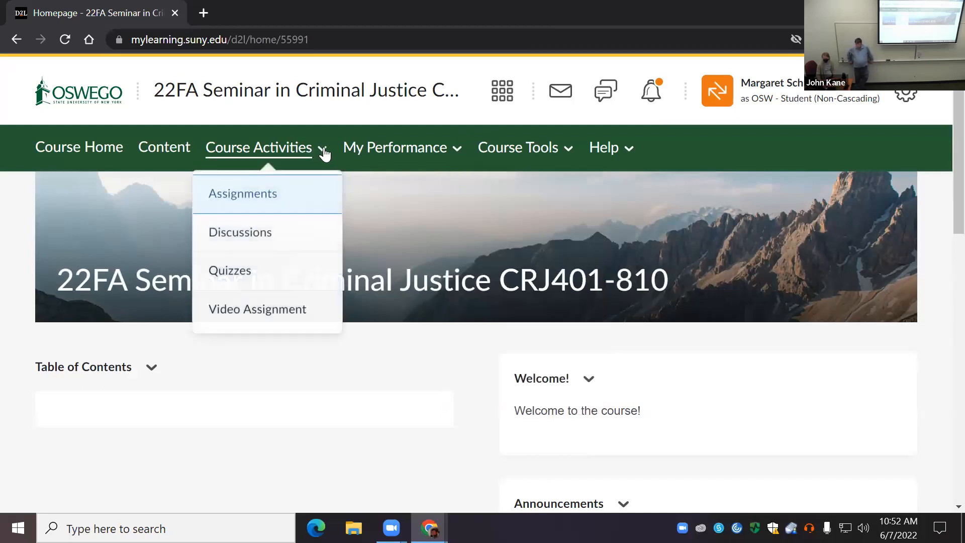
pyautogui.click(455, 149)
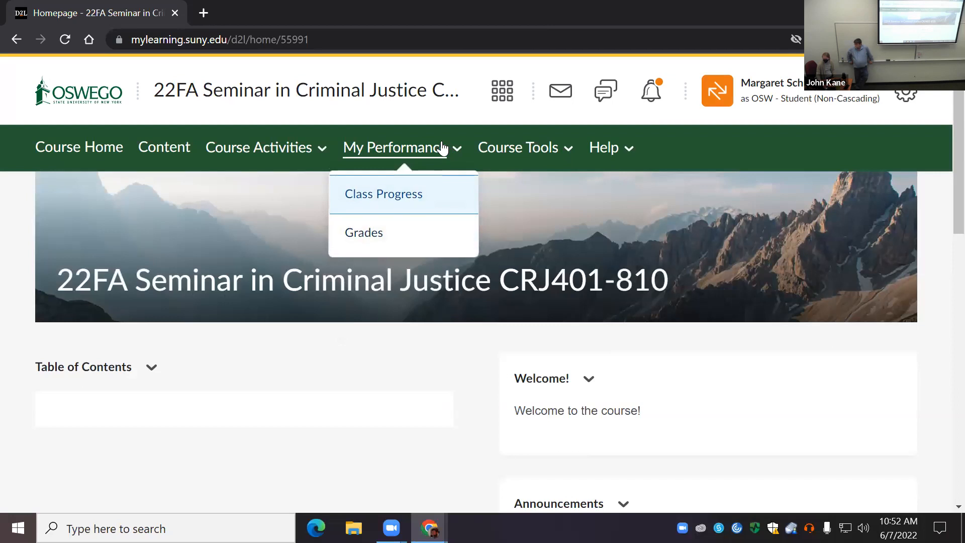
pyautogui.click(365, 232)
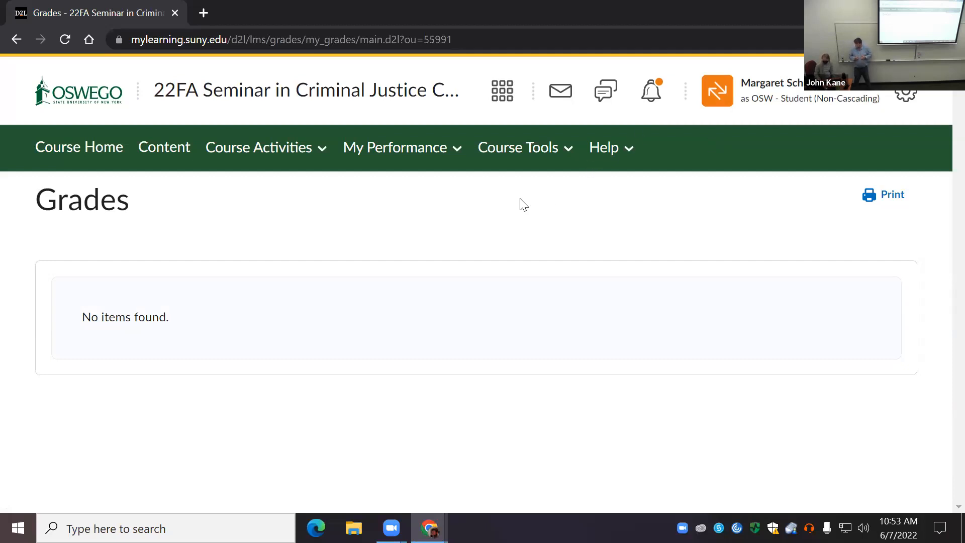
# Step: Exit the student view and reopen the course's Grades tool from Course Administration
pyautogui.click(778, 93)
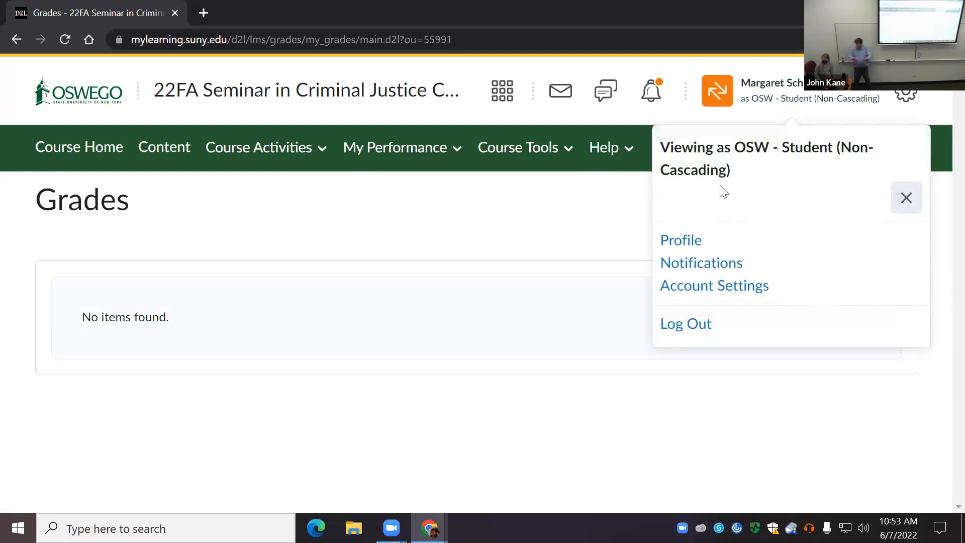
pyautogui.click(906, 200)
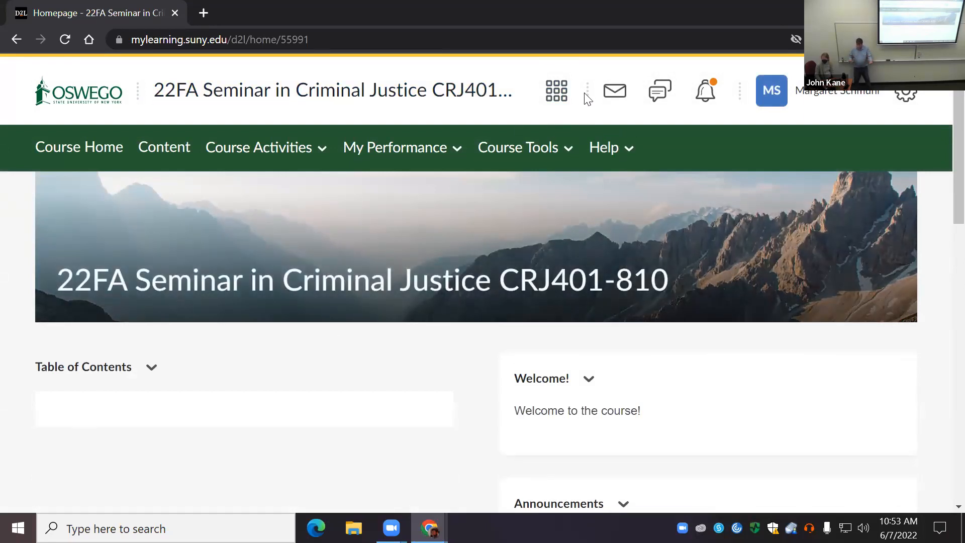
pyautogui.click(518, 148)
pyautogui.click(523, 193)
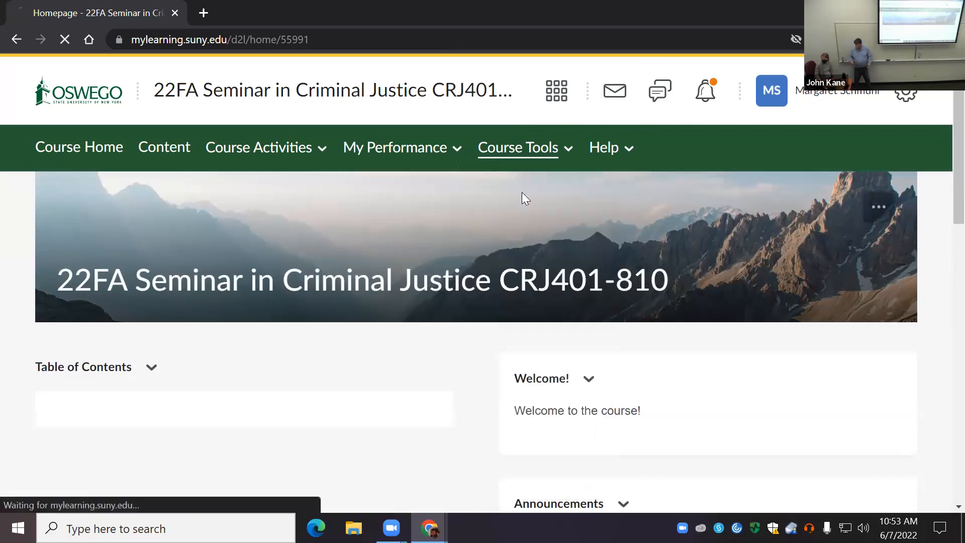
pyautogui.scroll(-3, 324, 367)
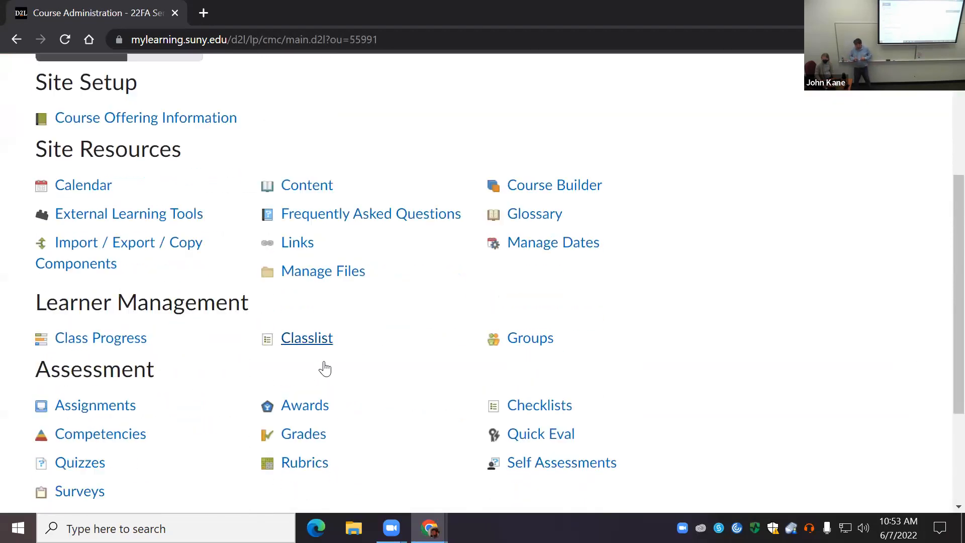
pyautogui.scroll(-3, 324, 369)
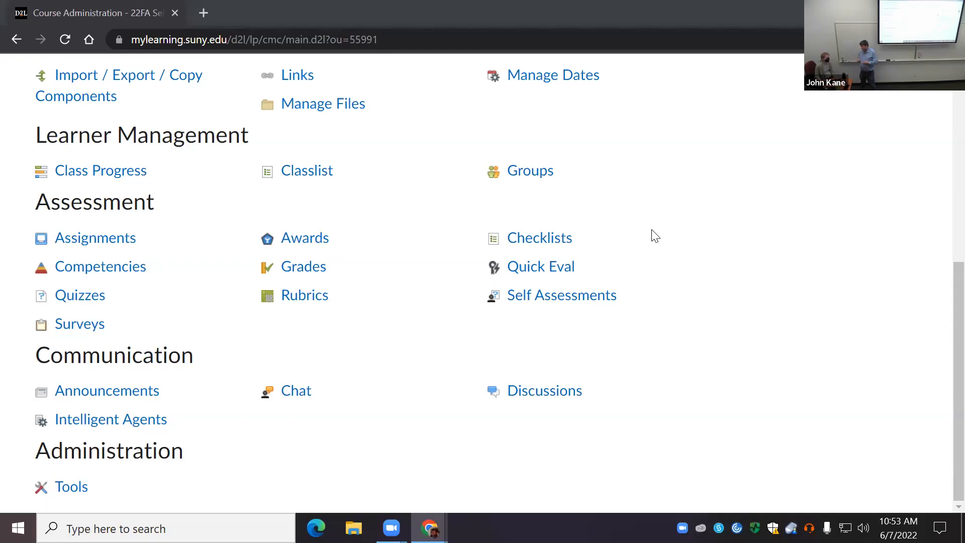
pyautogui.click(301, 270)
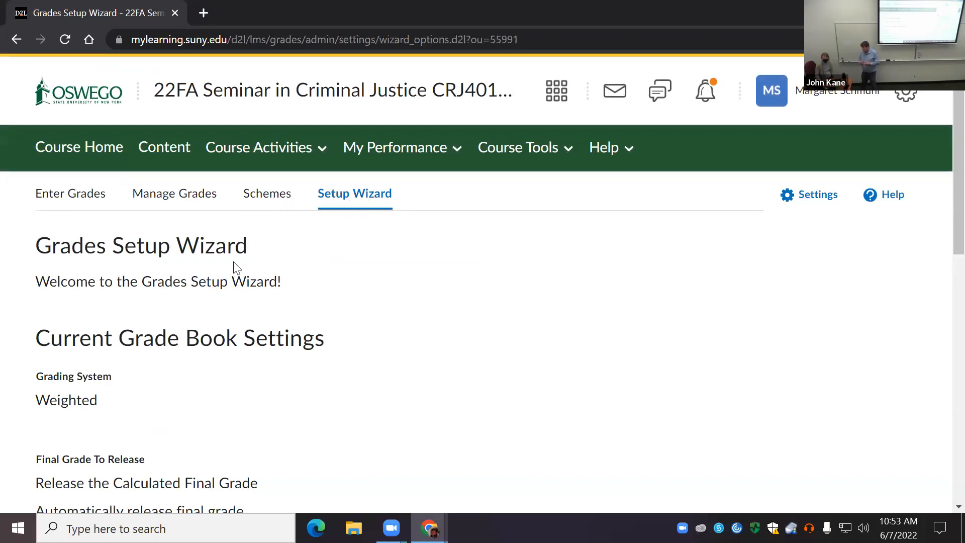
# Step: Examine the current grade book settings in the Setup Wizard, from grading system through student view display options
pyautogui.scroll(-4, 236, 267)
pyautogui.scroll(-6, 233, 422)
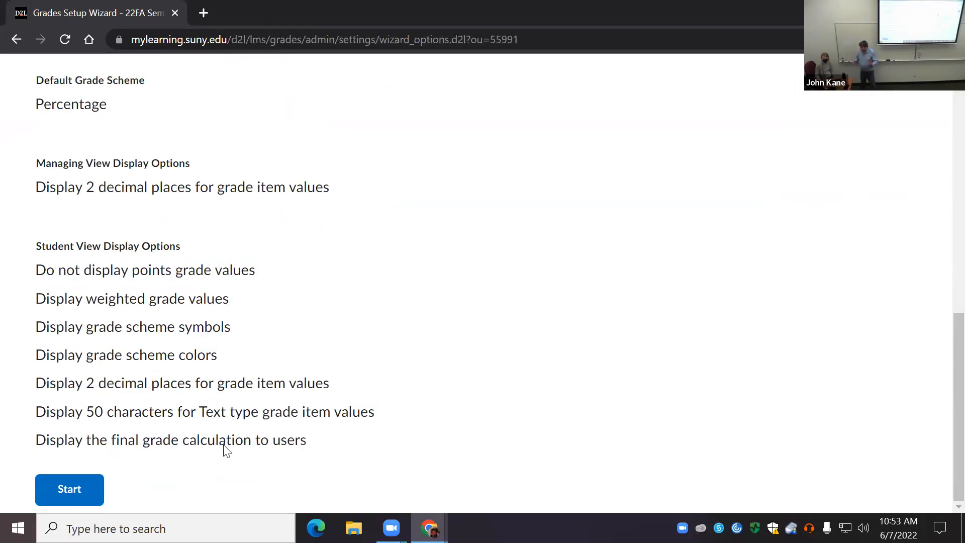
pyautogui.scroll(6, 224, 447)
pyautogui.scroll(5, 221, 387)
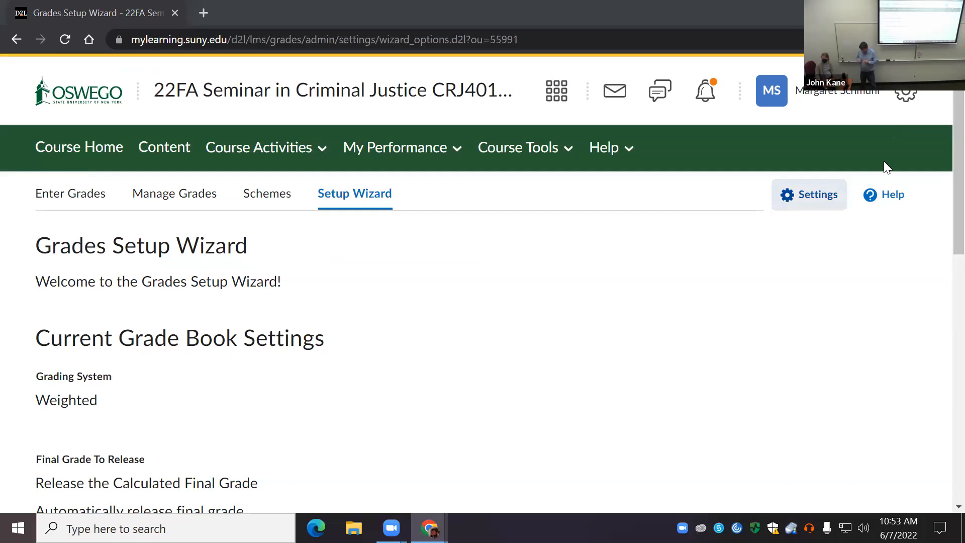
pyautogui.scroll(-10, 222, 298)
pyautogui.scroll(-1, 219, 293)
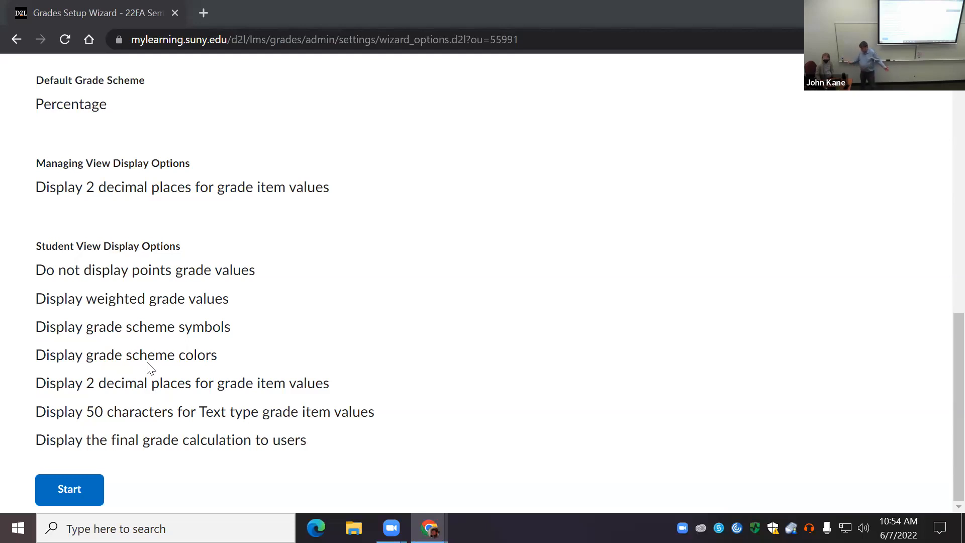
pyautogui.scroll(9, 168, 420)
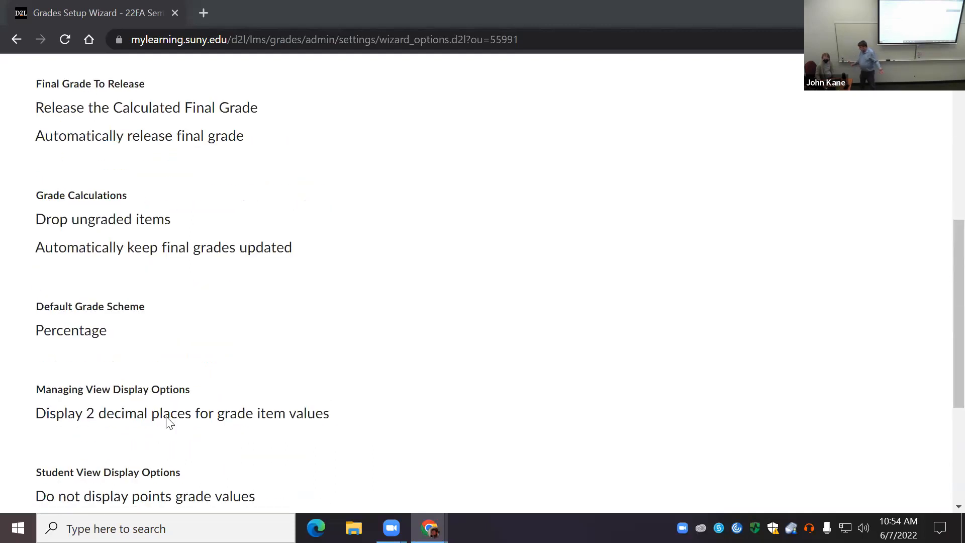
pyautogui.scroll(2, 169, 422)
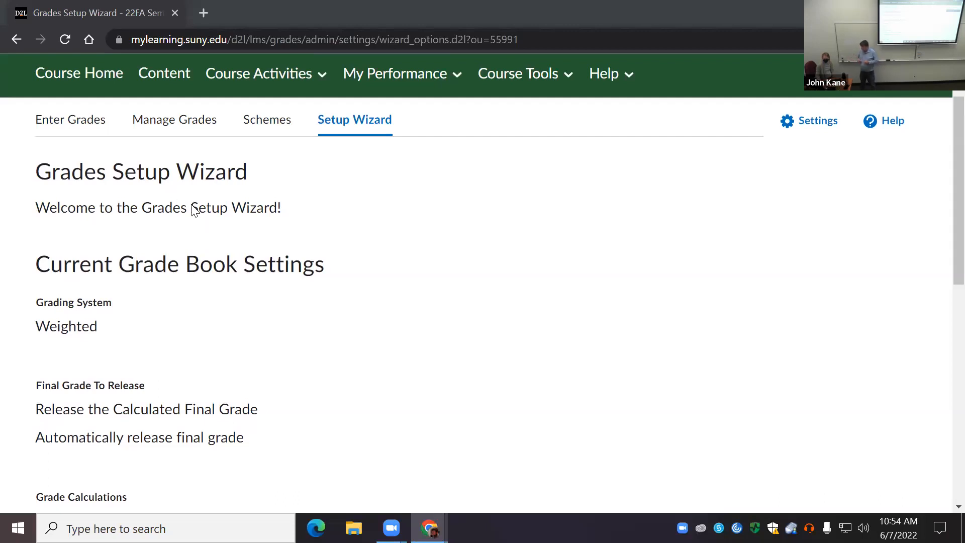
# Step: Recheck the Setup Wizard's current settings, from the weighted grading system down to the student view display options
pyautogui.scroll(-2, 209, 244)
pyautogui.scroll(2, 211, 240)
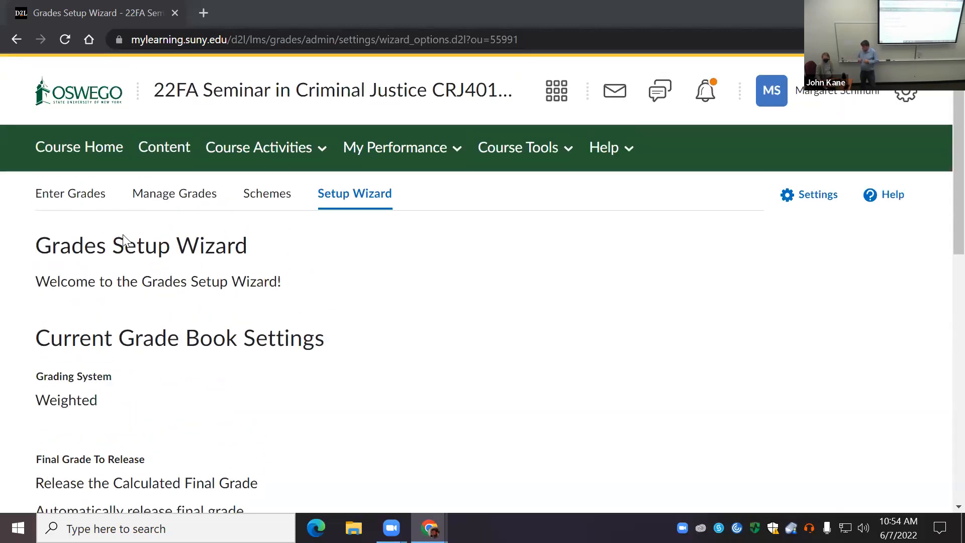
pyautogui.scroll(-2, 195, 276)
pyautogui.scroll(-8, 200, 266)
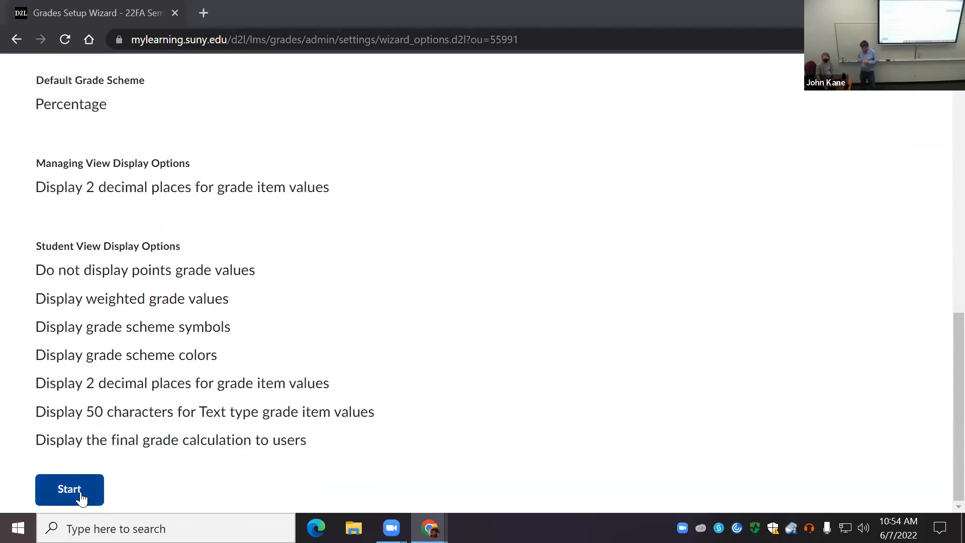
pyautogui.scroll(1, 341, 309)
pyautogui.scroll(10, 341, 308)
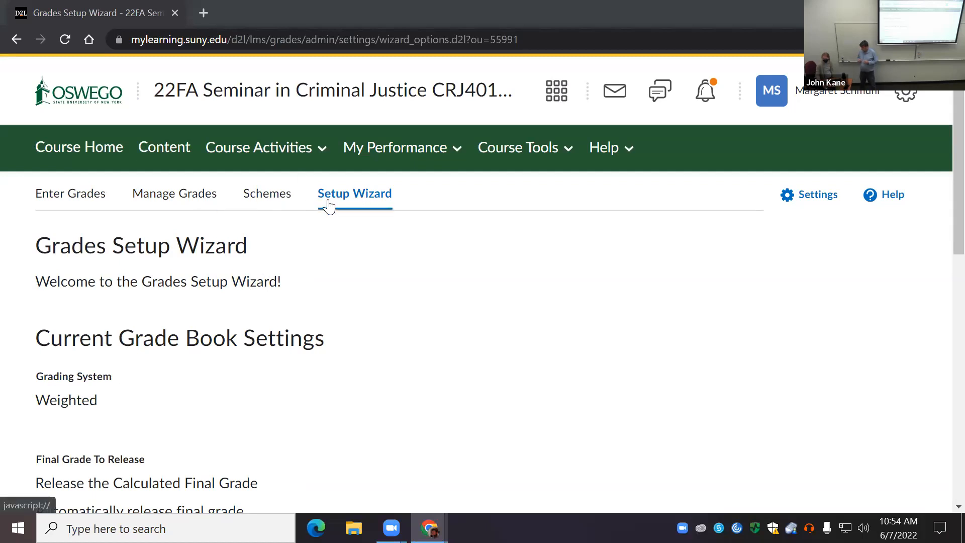
# Step: Open the course's grade schemes and examine the organization schemes, the default scheme and the actions available for schemes
pyautogui.click(277, 197)
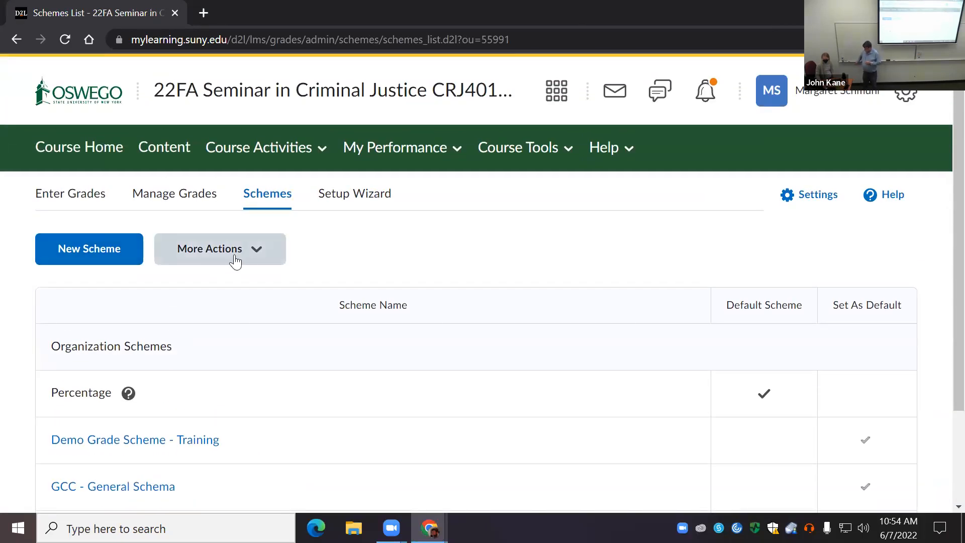
pyautogui.click(258, 257)
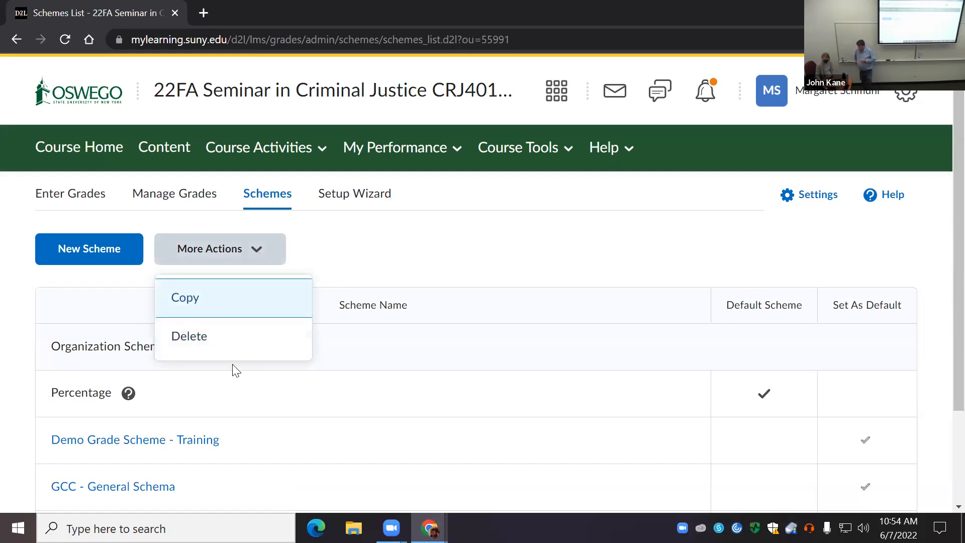
pyautogui.scroll(-3, 517, 299)
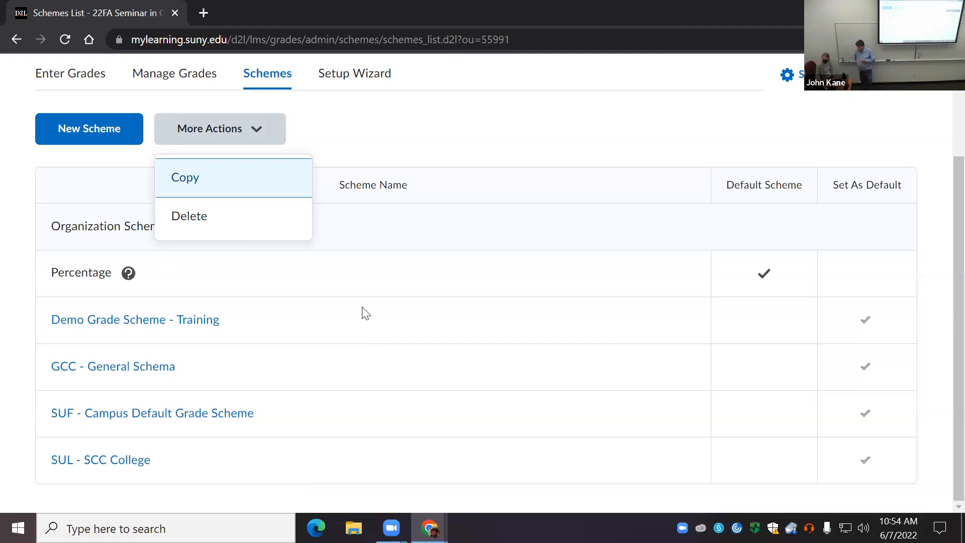
pyautogui.click(320, 288)
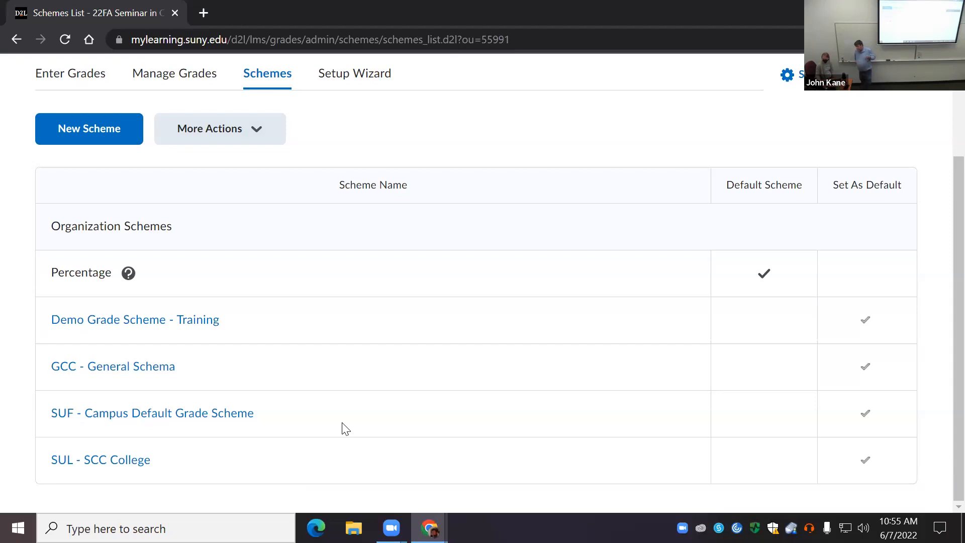
pyautogui.scroll(3, 345, 429)
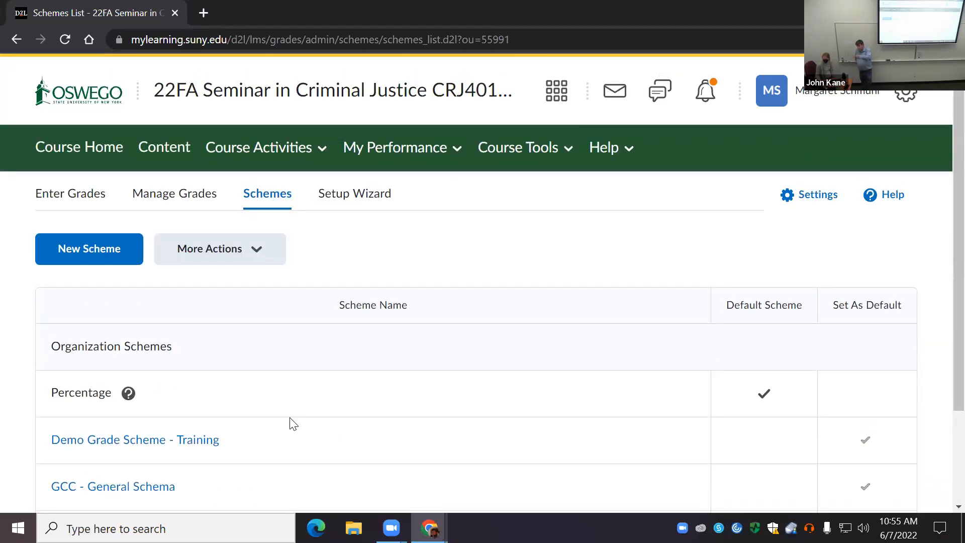
pyautogui.scroll(-3, 293, 426)
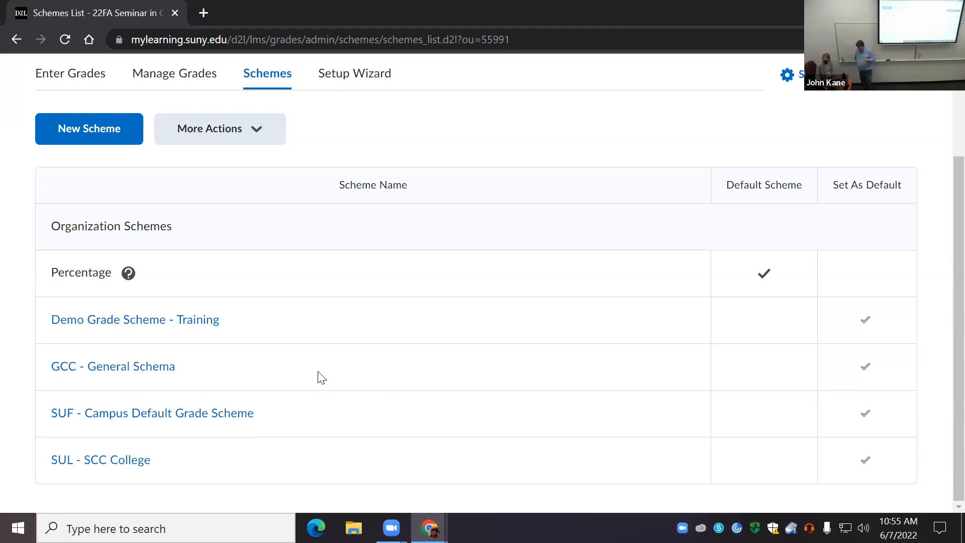
pyautogui.scroll(3, 322, 378)
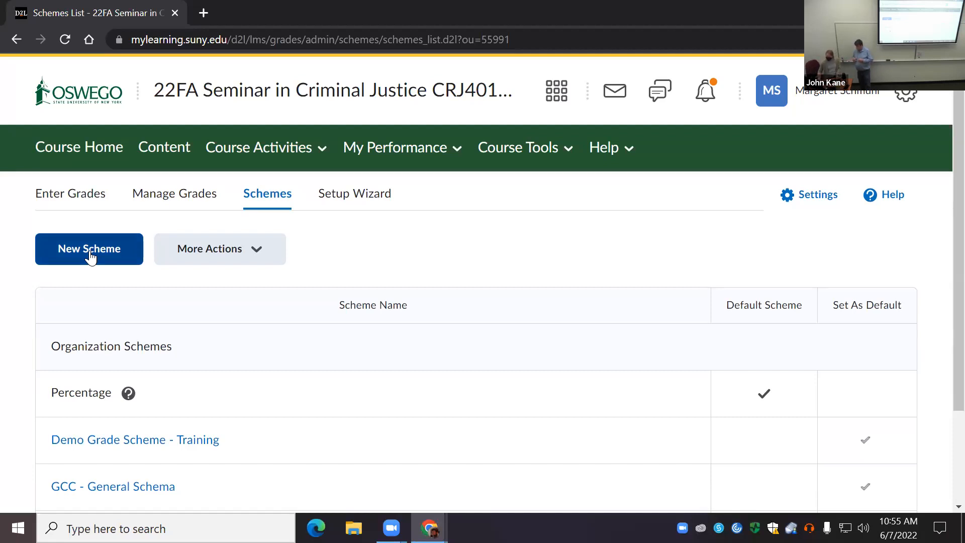
pyautogui.scroll(-1, 151, 307)
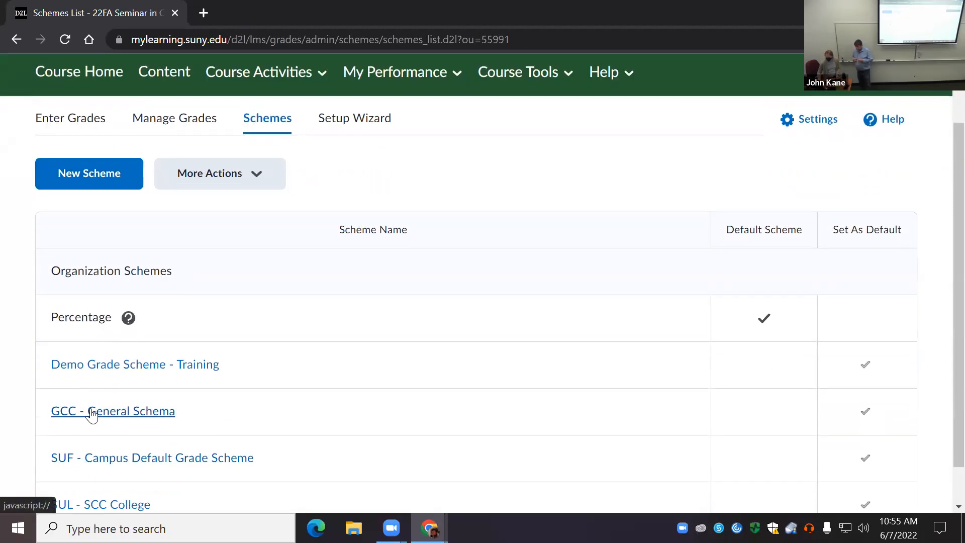
pyautogui.scroll(1, 100, 291)
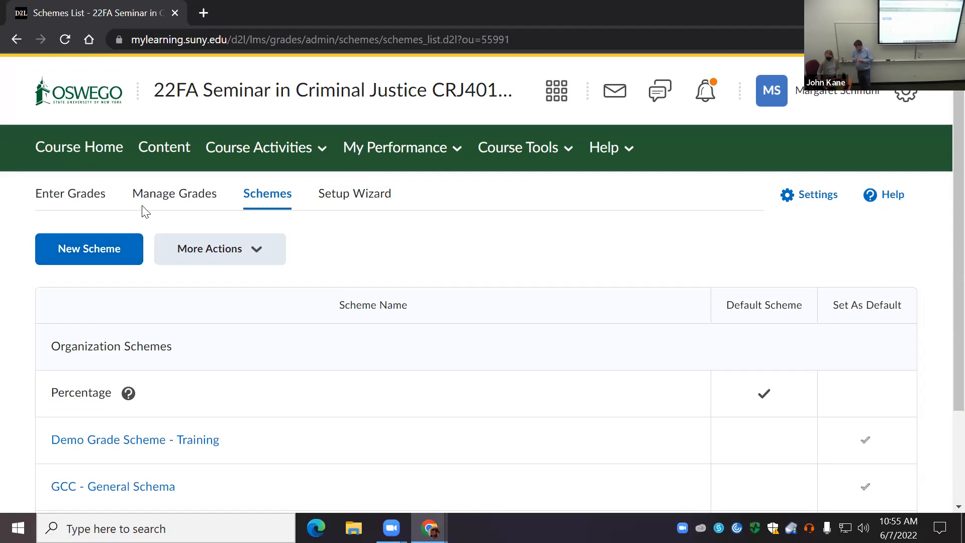
# Step: Open the Manage Grades list, check its additional actions, and start a new grade category
pyautogui.click(171, 195)
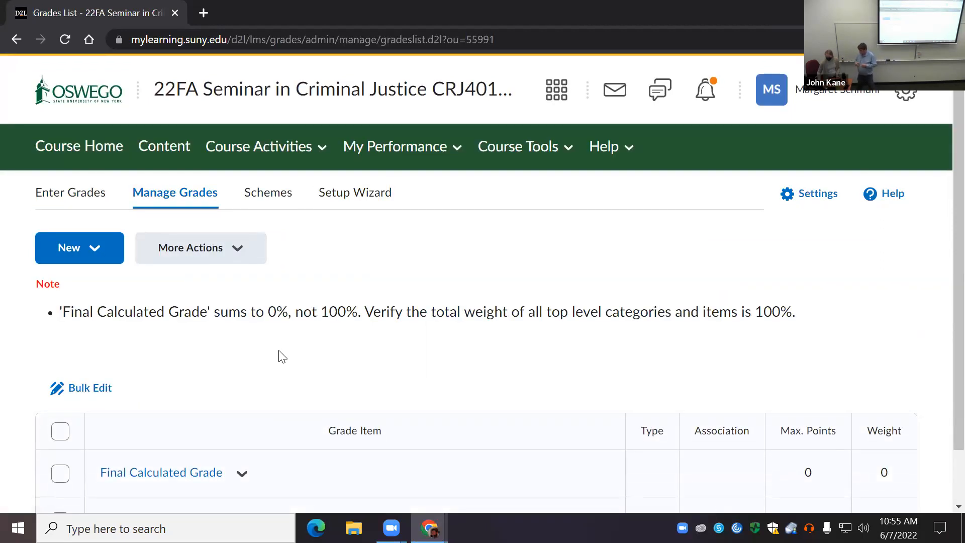
pyautogui.scroll(-1, 281, 357)
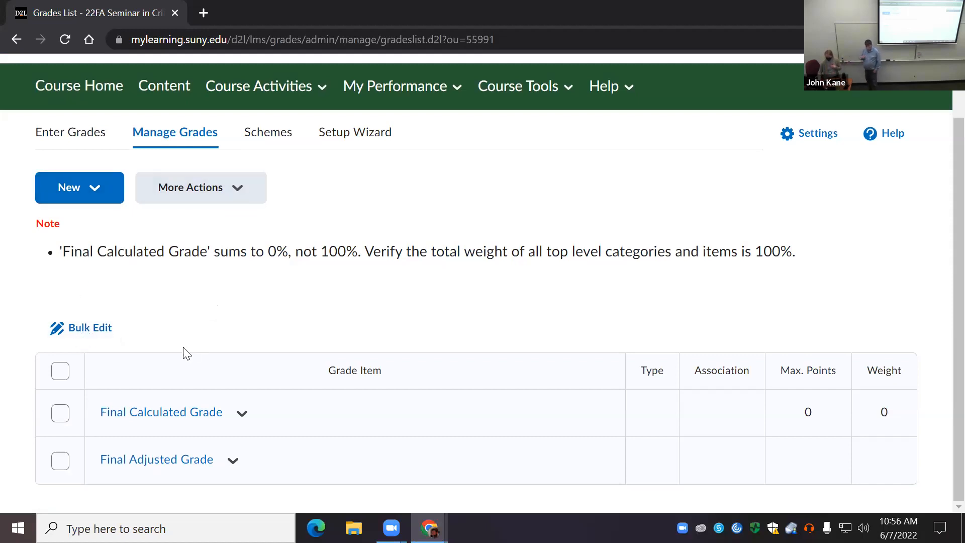
pyautogui.scroll(2, 182, 347)
pyautogui.click(230, 250)
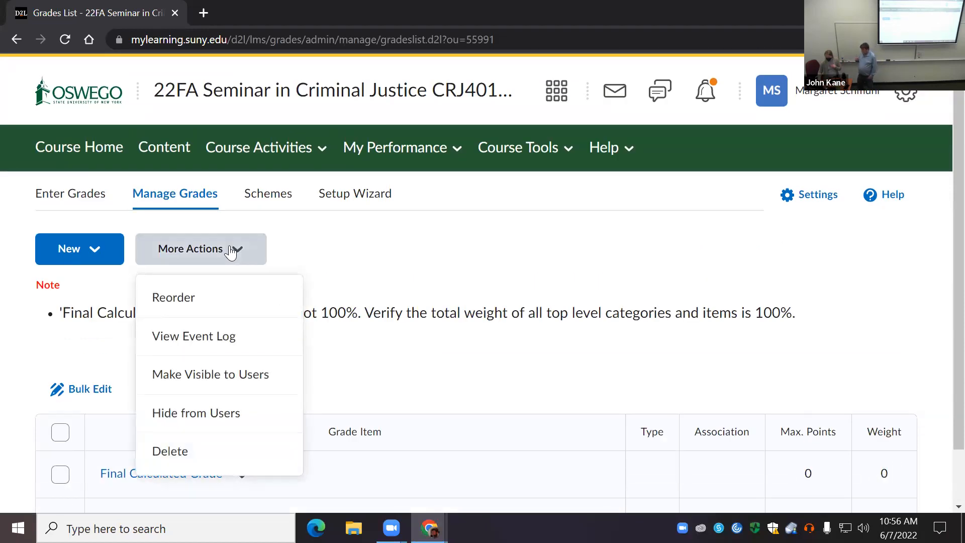
pyautogui.click(96, 252)
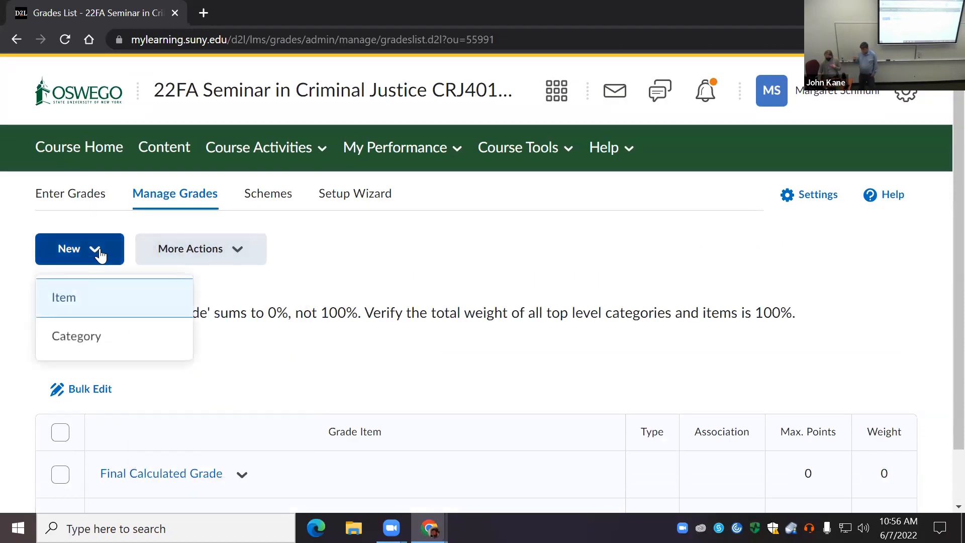
pyautogui.click(98, 344)
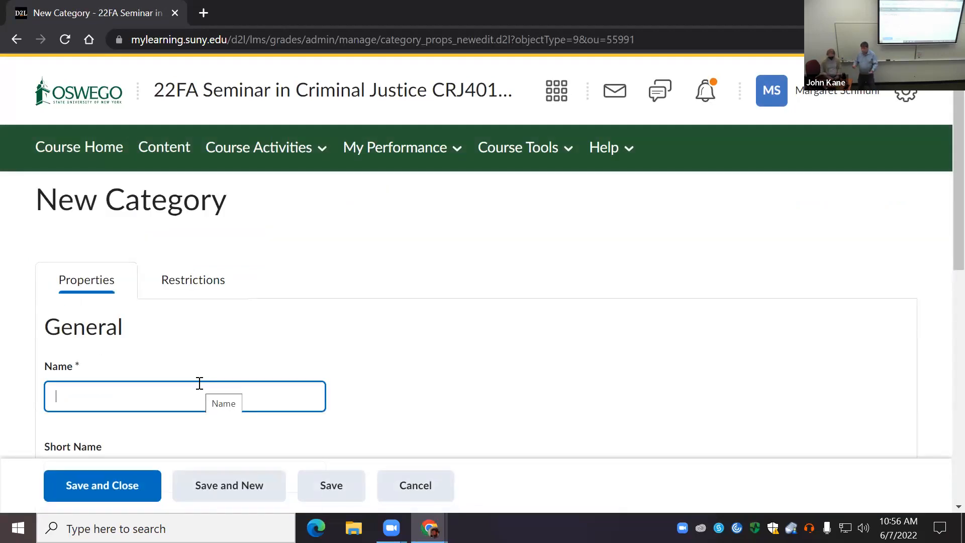
# Step: Name the new category Annotations and give it the short name Annotation
pyautogui.click(199, 383)
pyautogui.write('A')
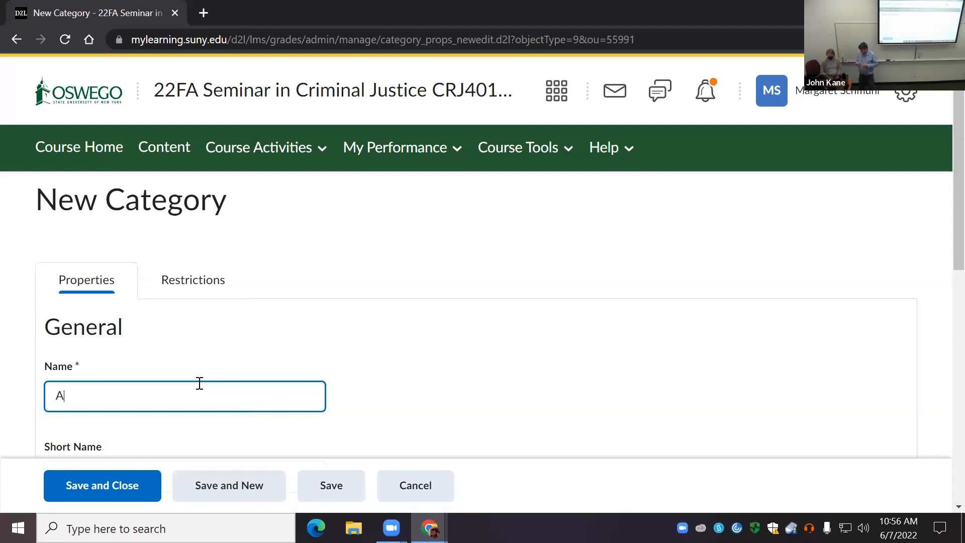
pyautogui.write('nnotations')
pyautogui.scroll(-5, 212, 383)
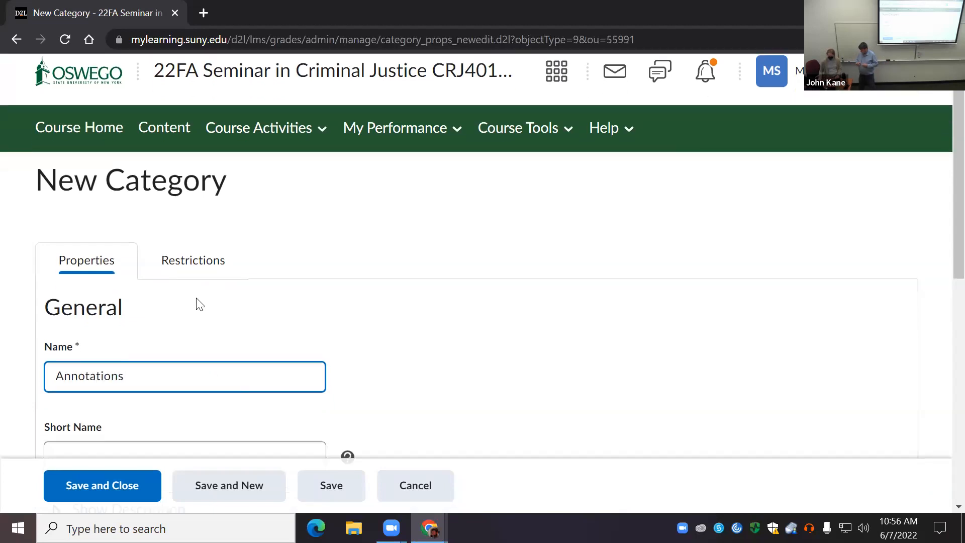
pyautogui.click(187, 306)
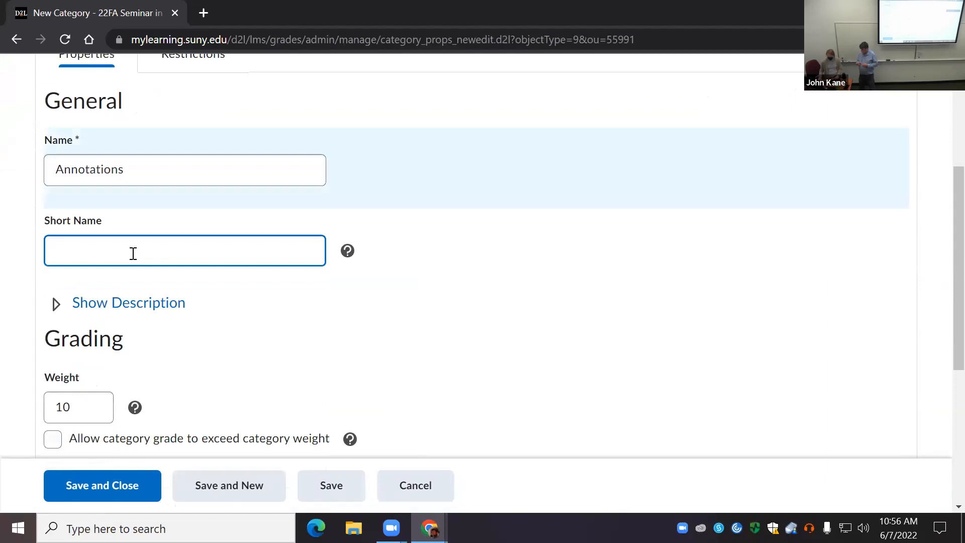
pyautogui.write('Annotation')
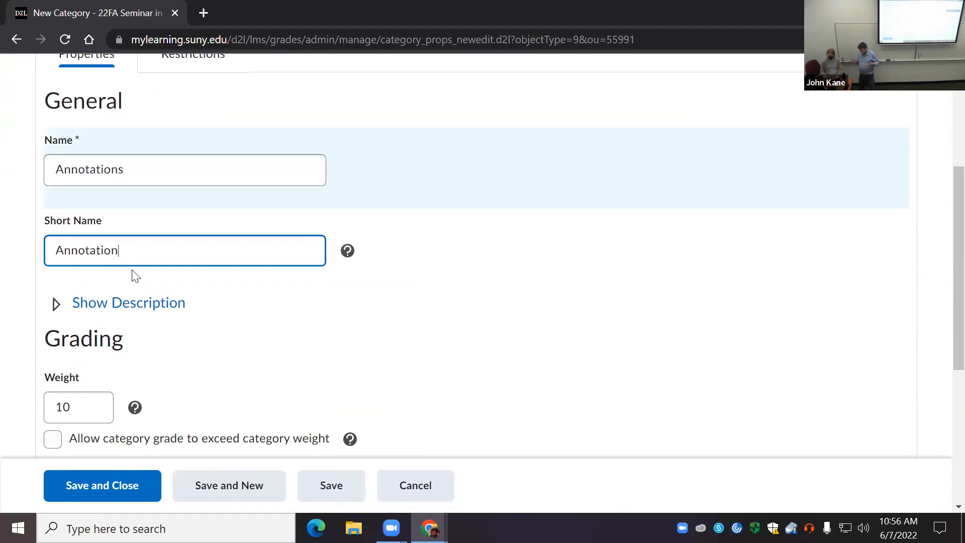
pyautogui.scroll(3, 163, 261)
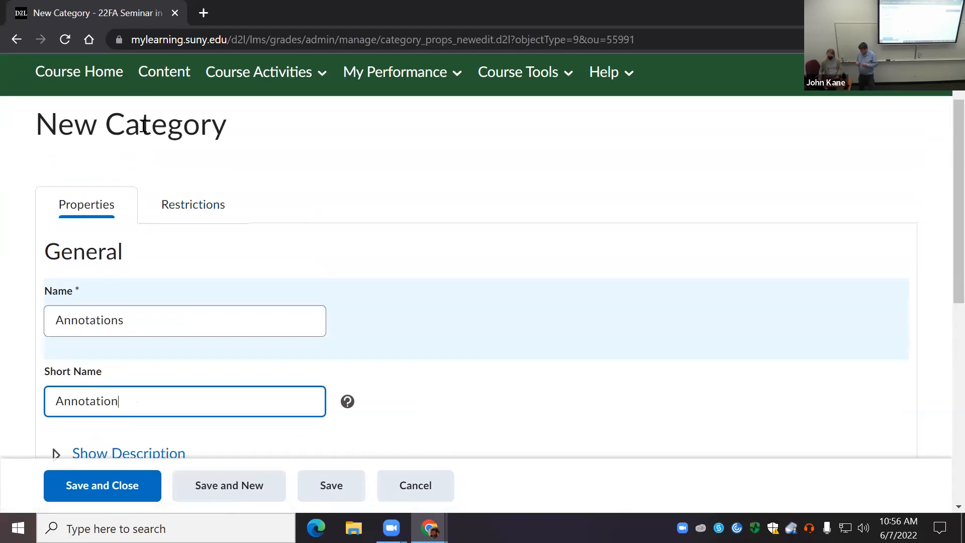
# Step: Add the category description "These are grades related to the annotations on our course readings." and allow users to view it
pyautogui.scroll(-2, 146, 193)
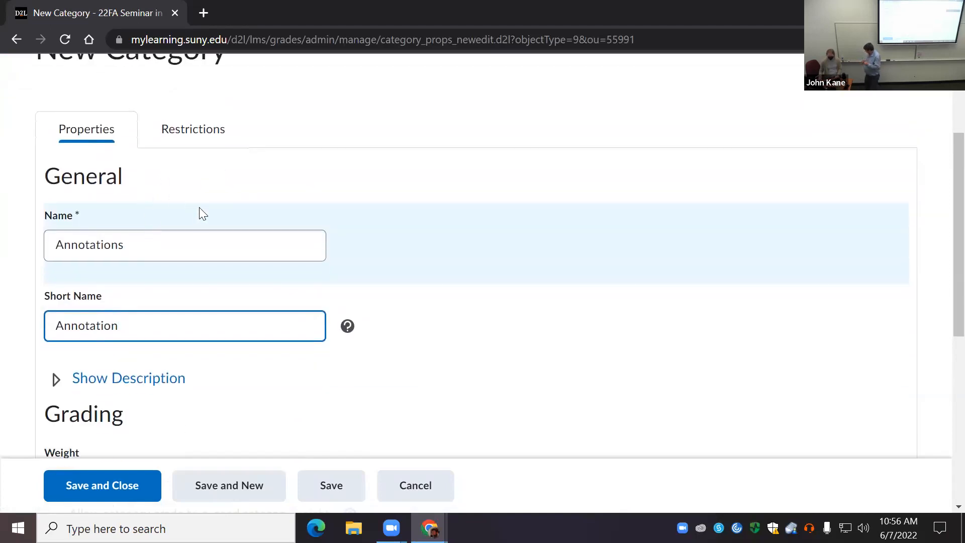
pyautogui.scroll(-2, 166, 226)
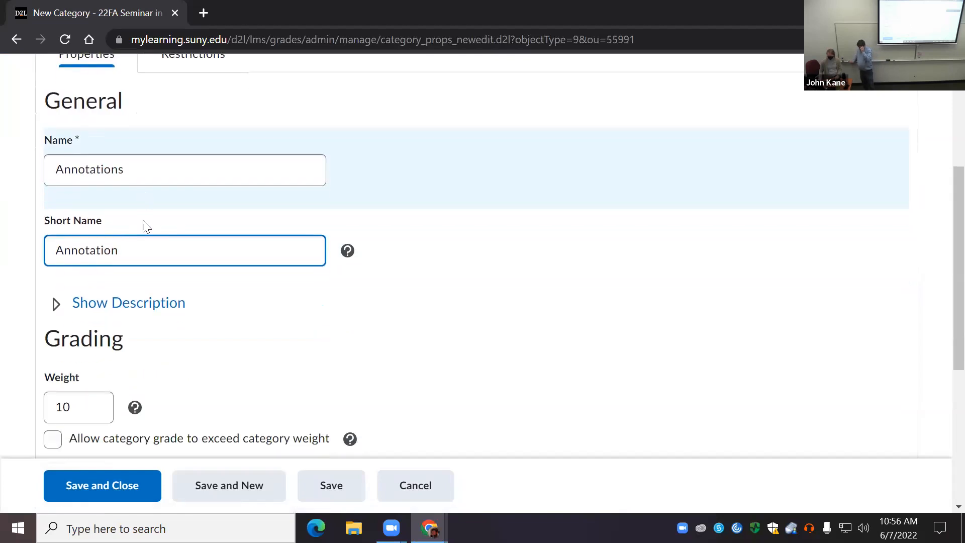
pyautogui.click(57, 304)
pyautogui.scroll(-3, 196, 302)
pyautogui.click(194, 287)
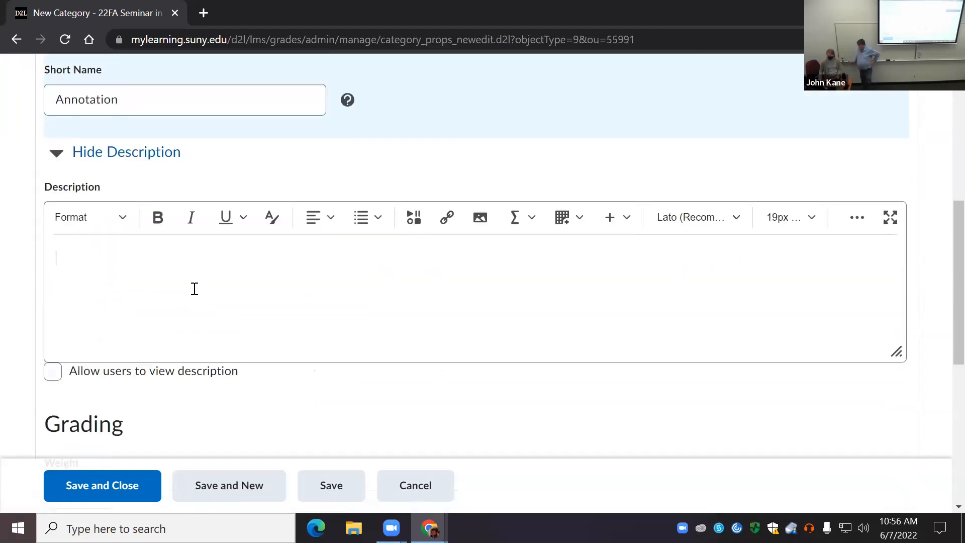
pyautogui.write('These are ')
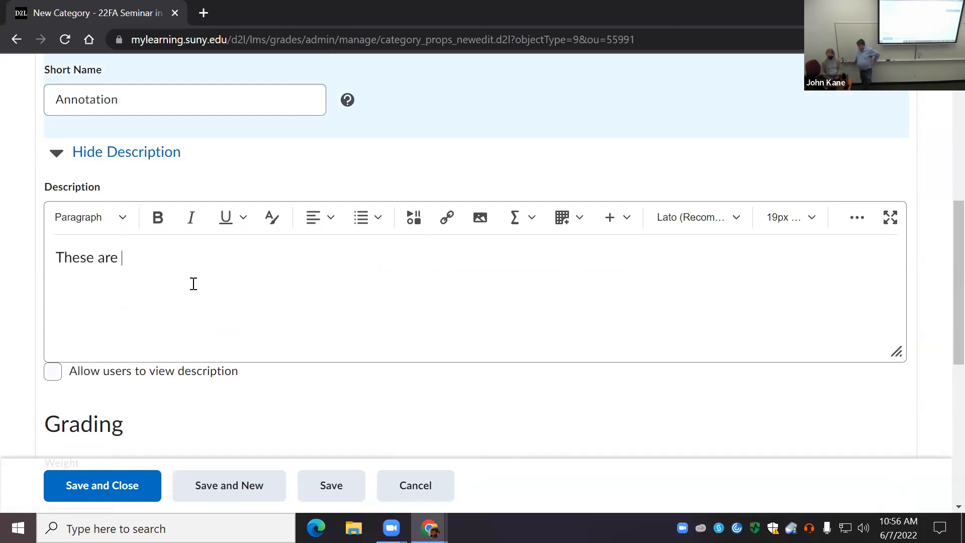
pyautogui.write('grades related t')
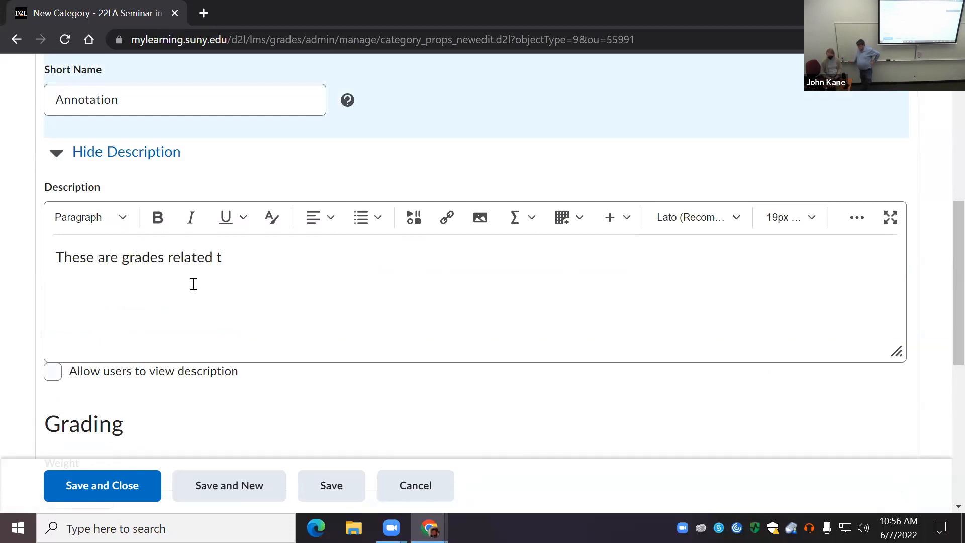
pyautogui.write('o the annotations on ')
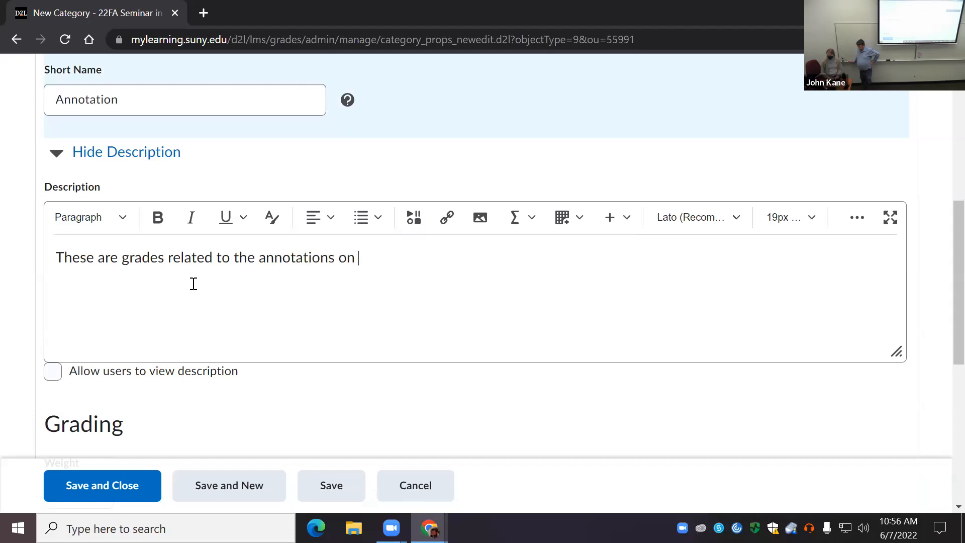
pyautogui.write('our course readings.')
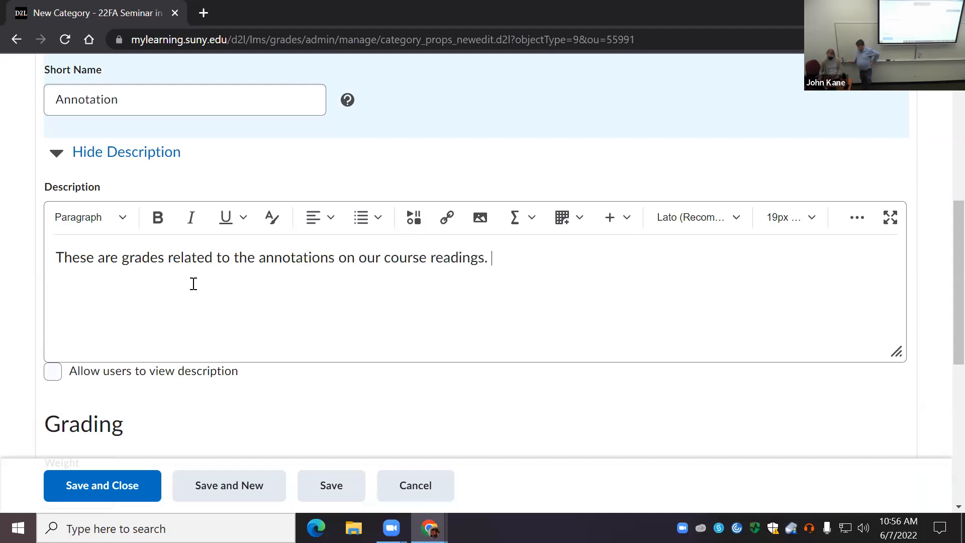
pyautogui.click(57, 371)
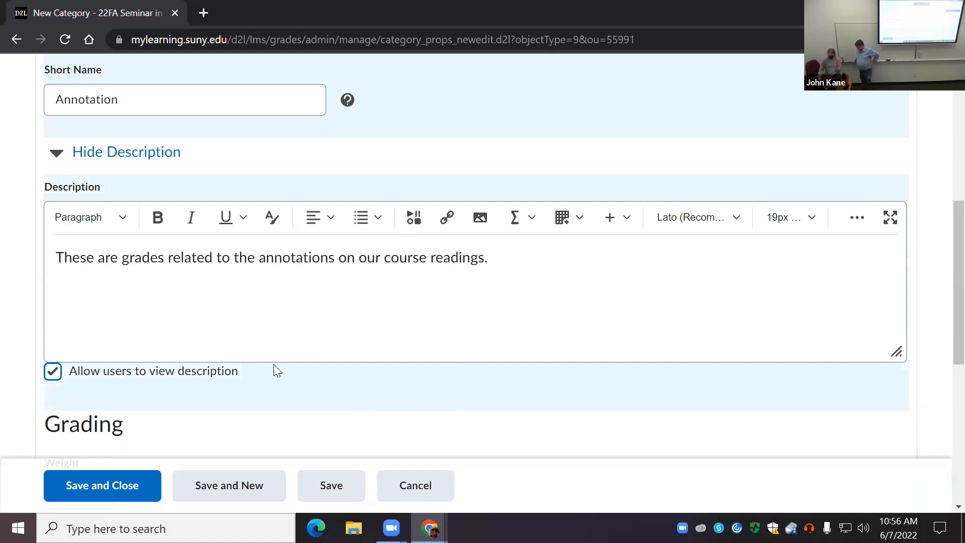
# Step: Set the Annotations category's weight to 5 and distribute weights by points across all items in the category
pyautogui.scroll(-5, 245, 358)
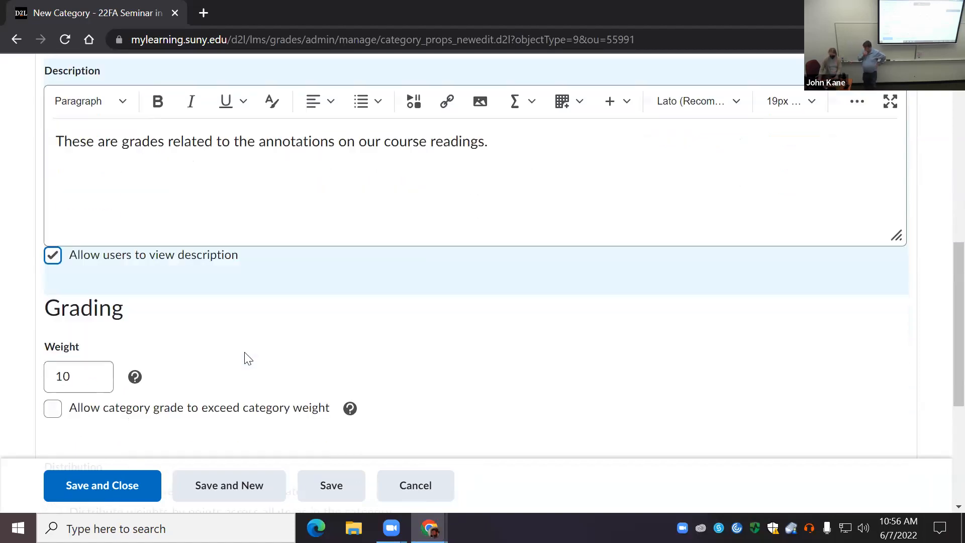
pyautogui.click(59, 266)
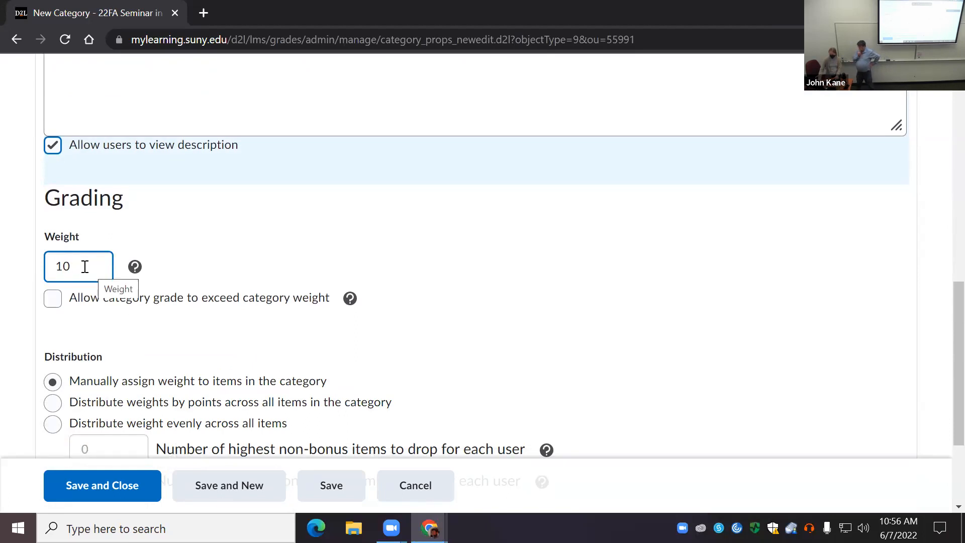
pyautogui.doubleClick(47, 269)
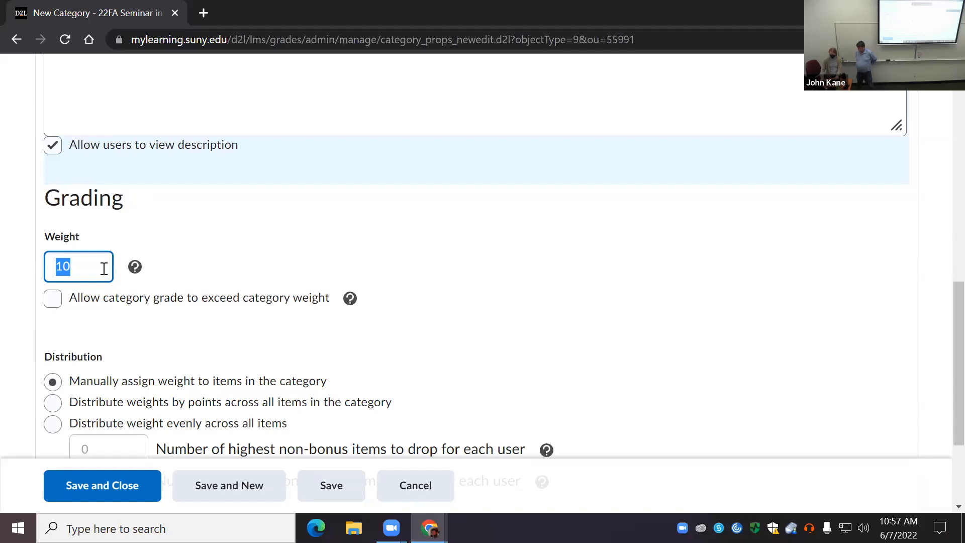
pyautogui.write('5')
pyautogui.scroll(-1, 155, 291)
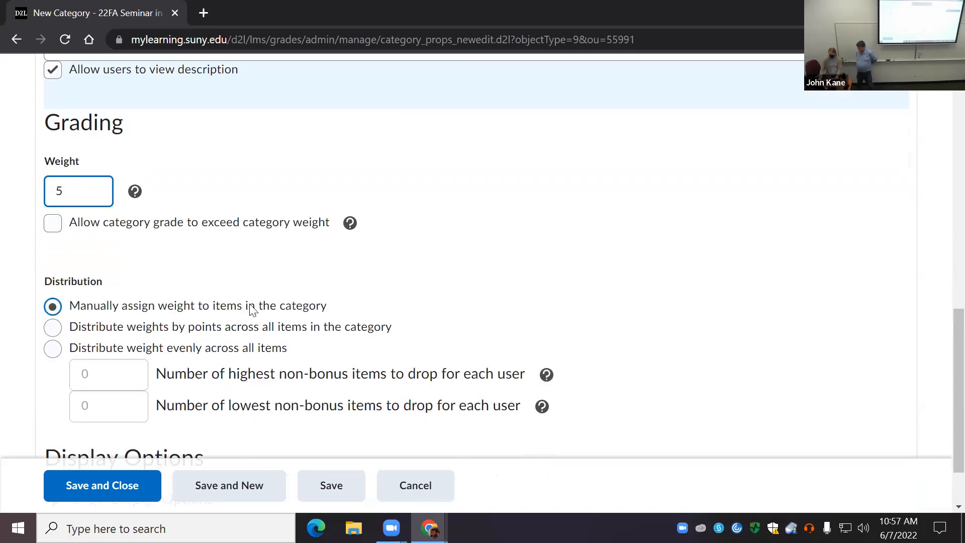
pyautogui.click(52, 332)
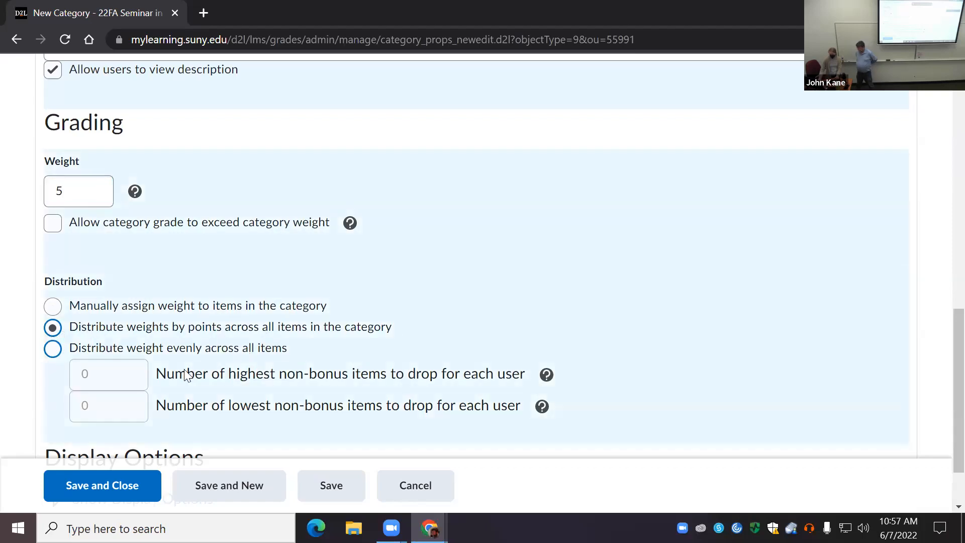
# Step: Try the points-based and manual weight distributions for the Annotations category, and choose to distribute weight evenly across all items
pyautogui.click(53, 350)
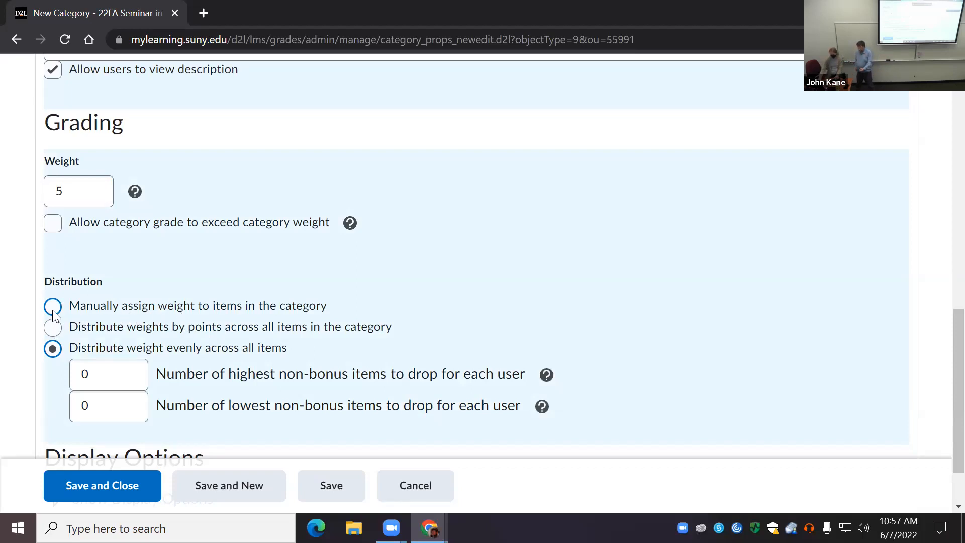
pyautogui.click(147, 382)
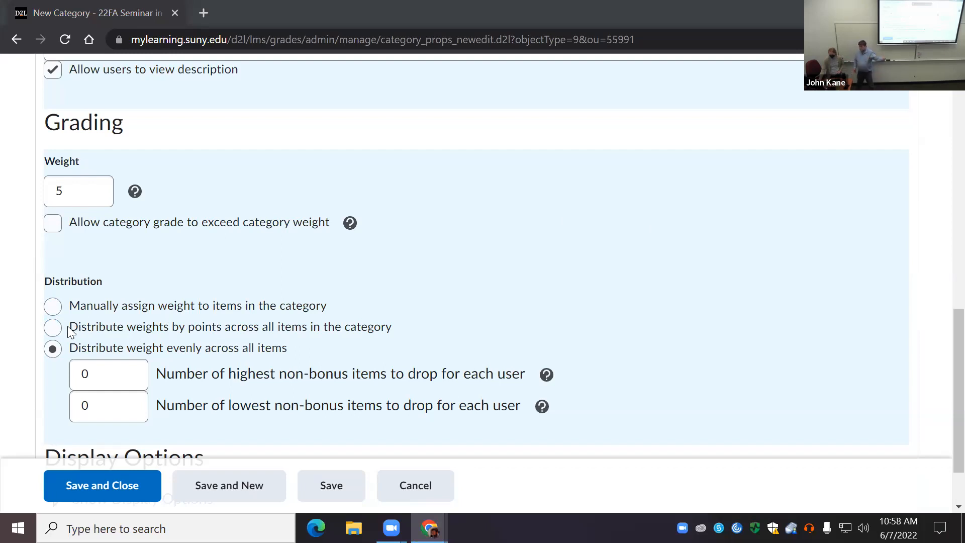
pyautogui.click(52, 331)
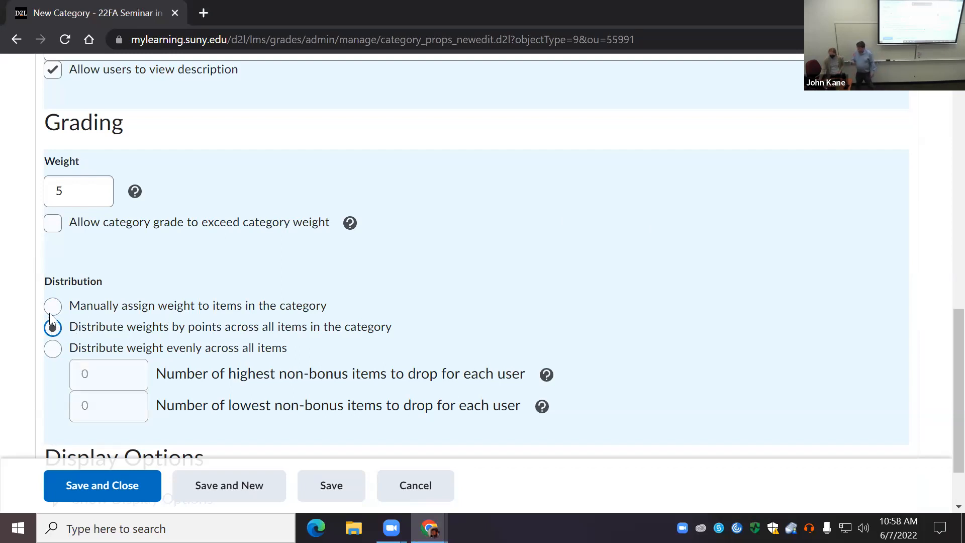
pyautogui.scroll(-2, 151, 372)
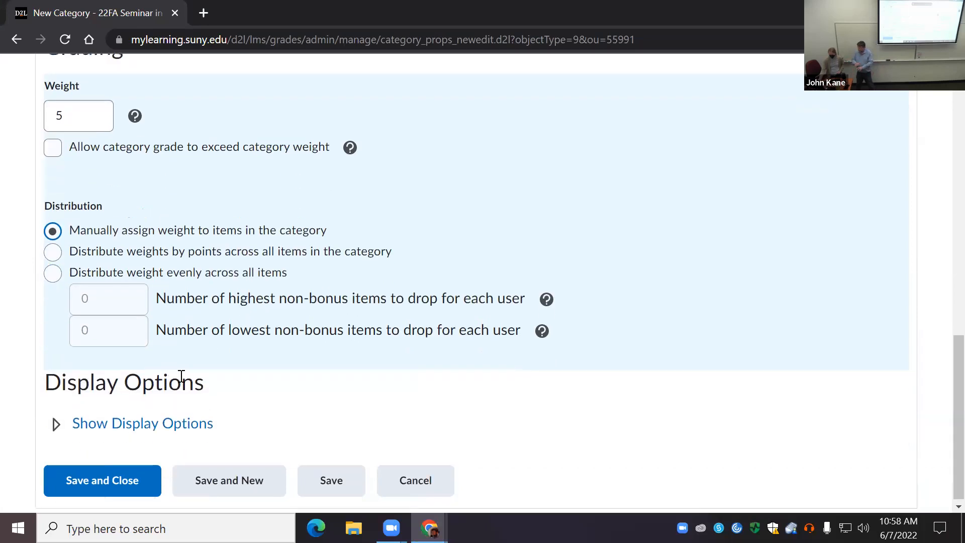
pyautogui.scroll(4, 192, 398)
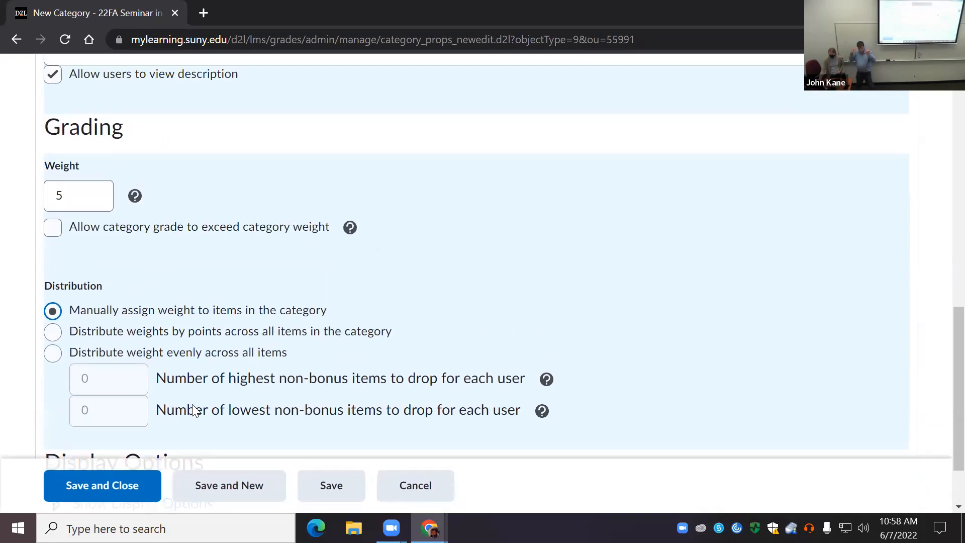
pyautogui.scroll(-3, 193, 405)
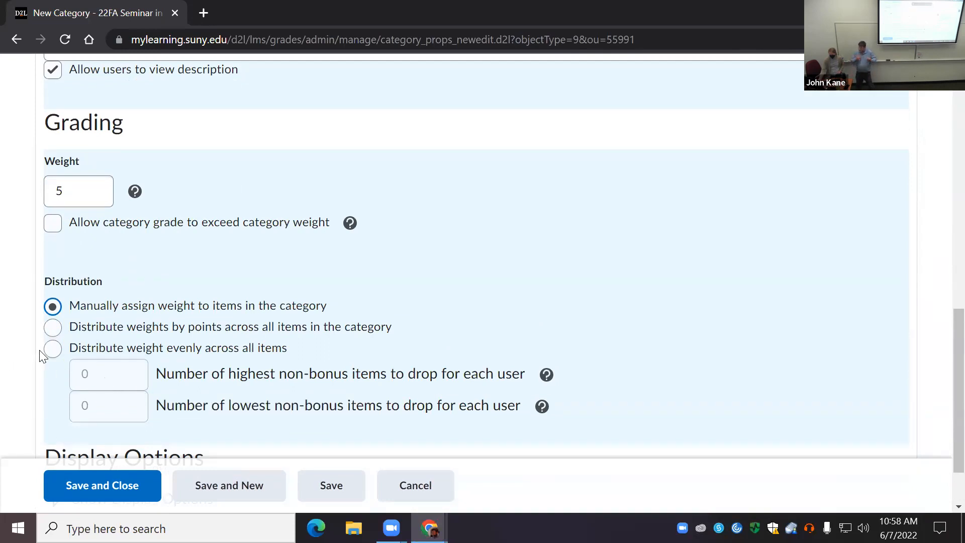
pyautogui.click(53, 349)
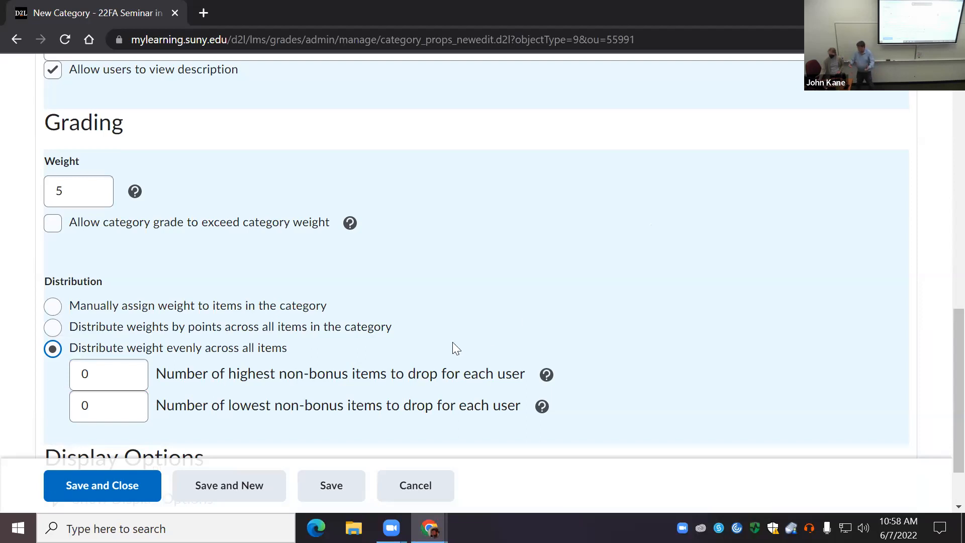
# Step: Show the category's display options and enable displaying the class average to users
pyautogui.scroll(-2, 300, 327)
pyautogui.scroll(-1, 300, 329)
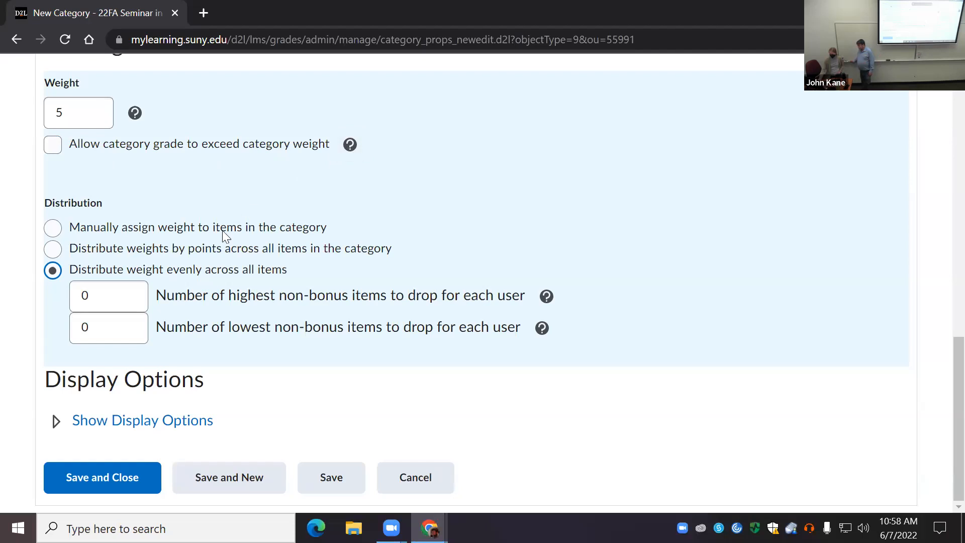
pyautogui.click(56, 421)
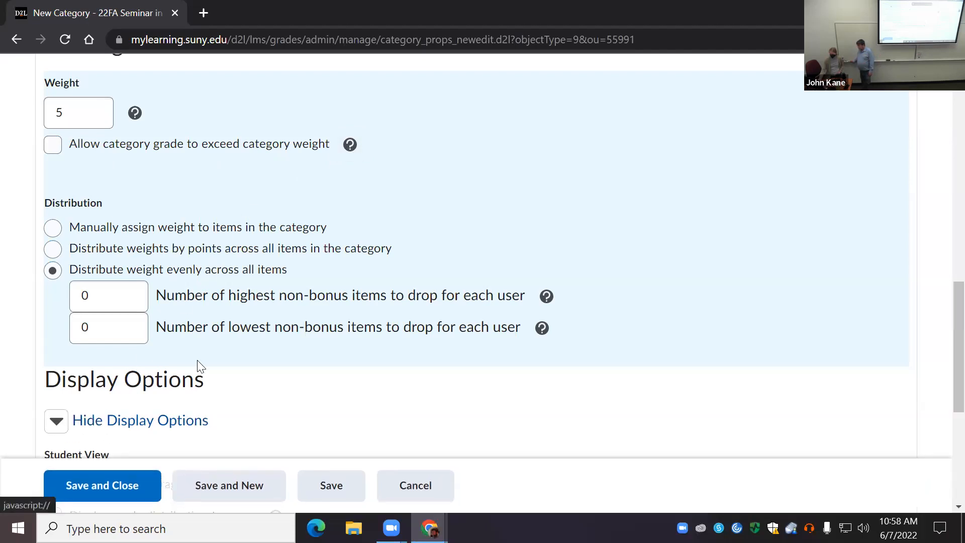
pyautogui.scroll(-3, 200, 366)
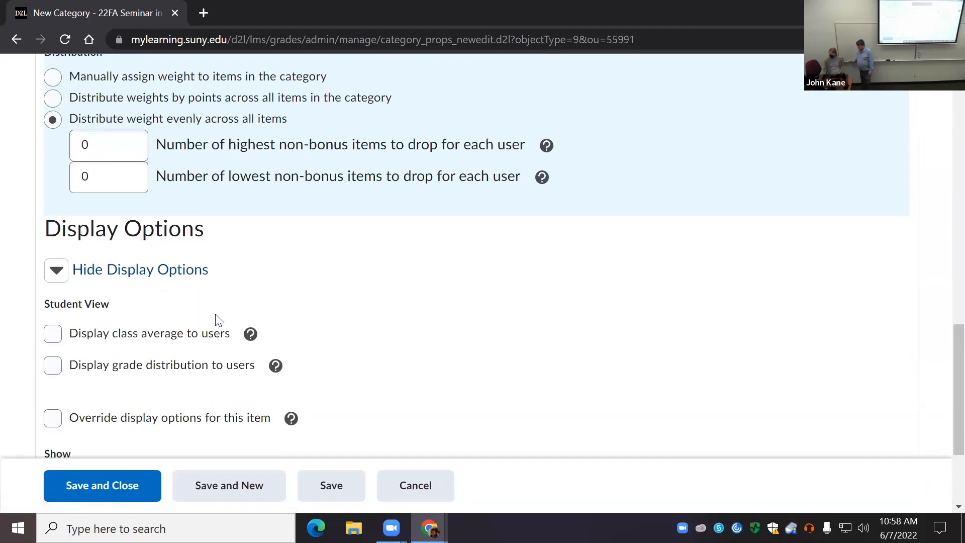
pyautogui.scroll(-1, 216, 316)
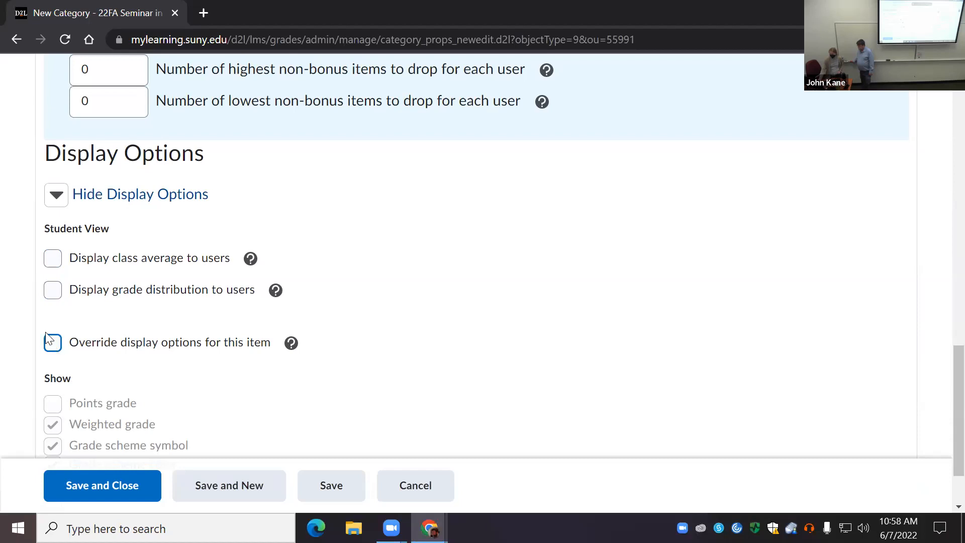
pyautogui.click(53, 259)
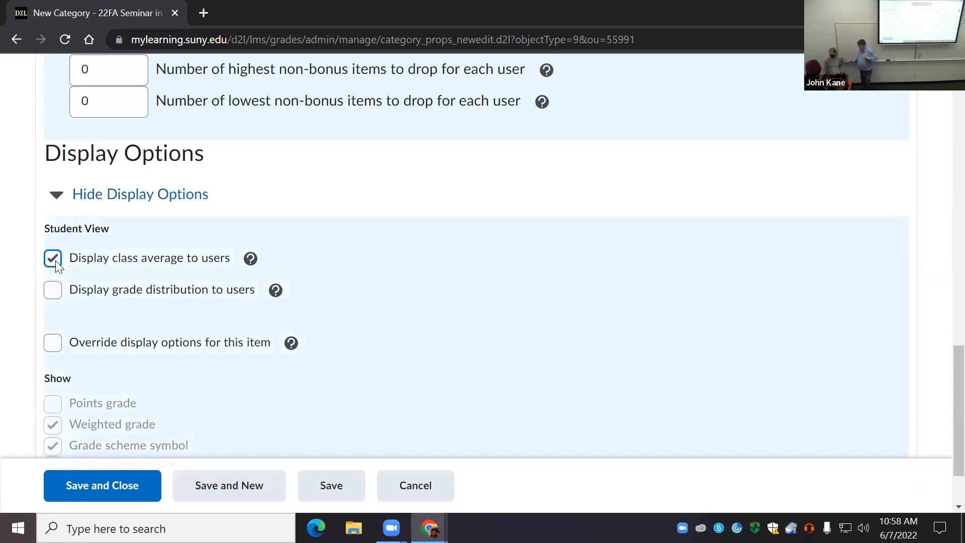
pyautogui.scroll(-2, 194, 309)
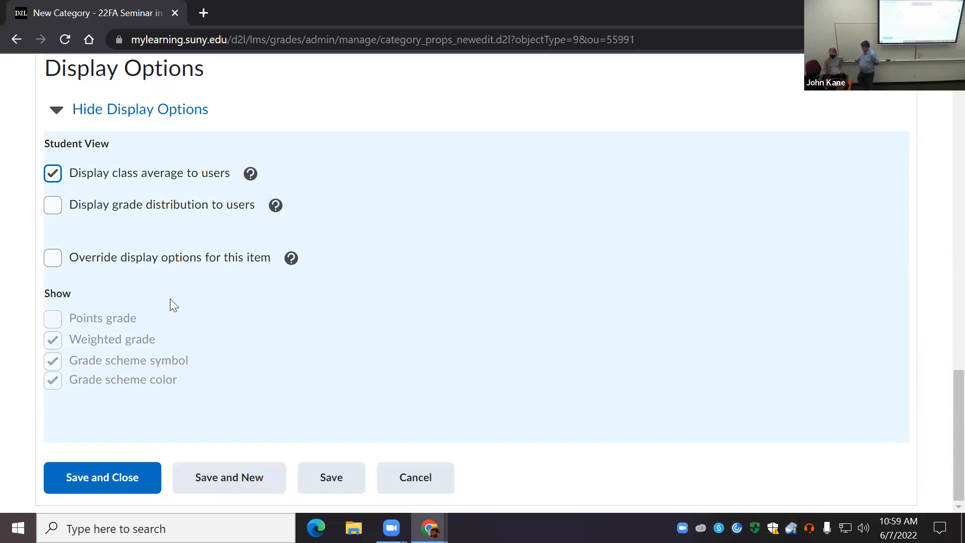
pyautogui.click(53, 259)
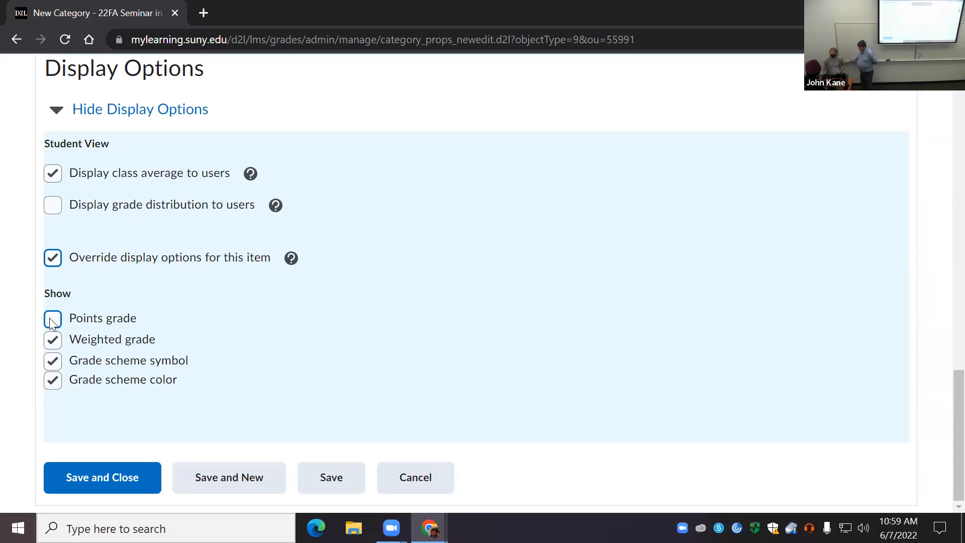
pyautogui.click(54, 259)
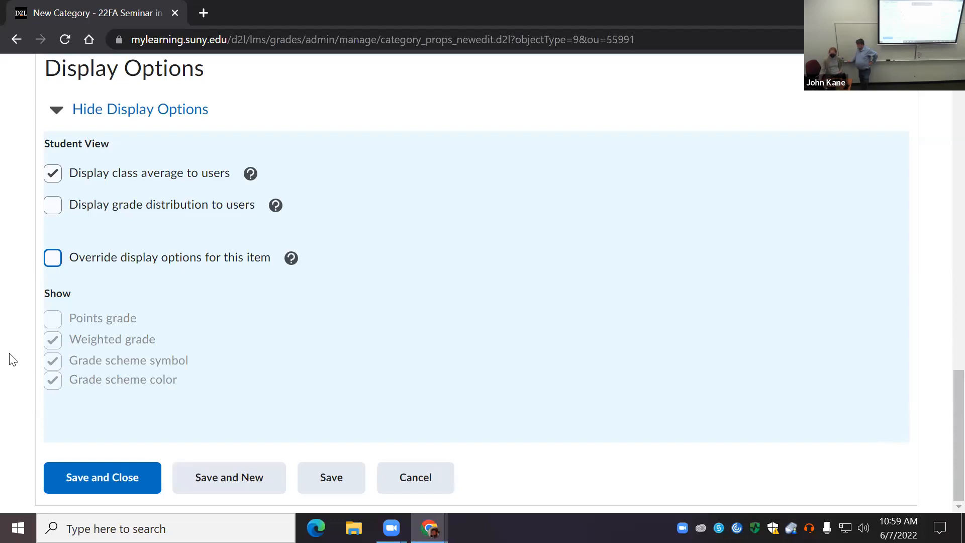
pyautogui.click(53, 257)
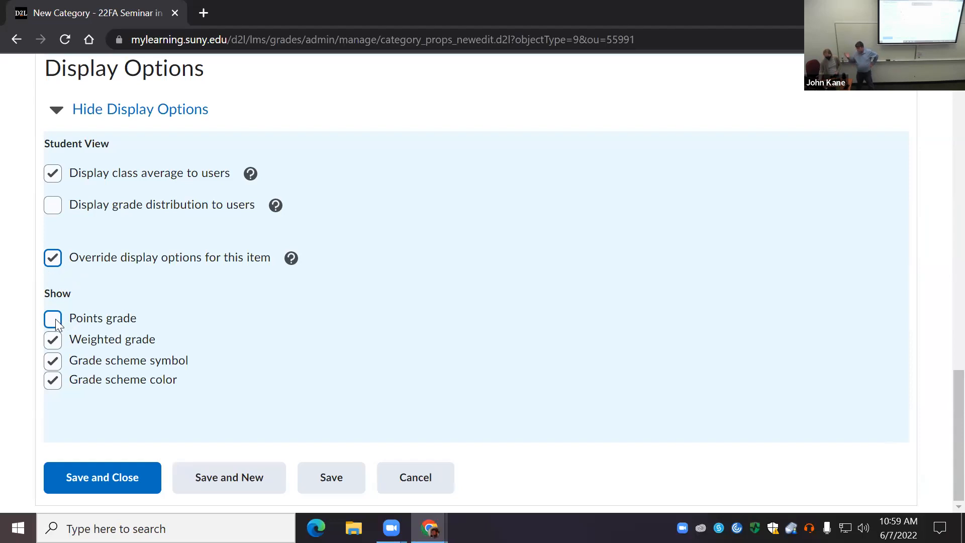
pyautogui.click(53, 258)
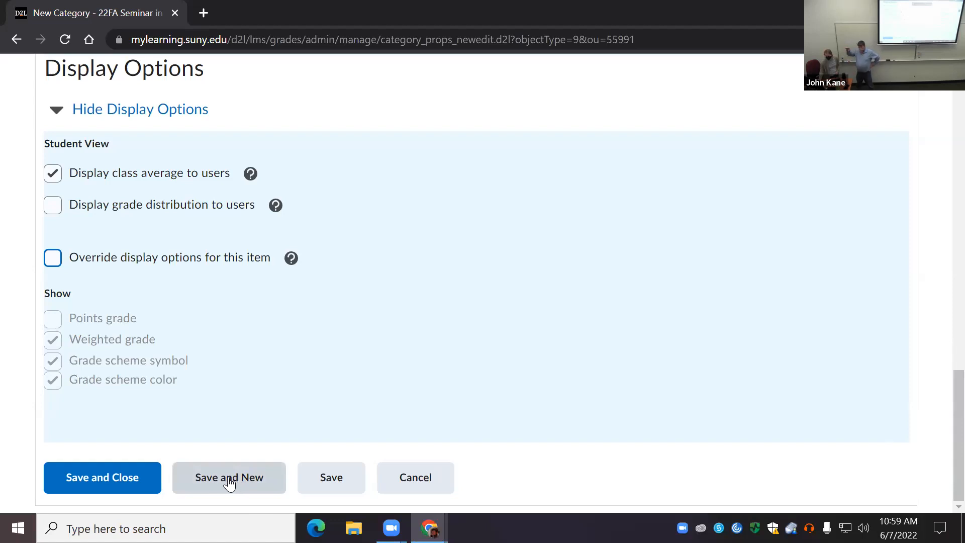
# Step: Save and close the Annotations category, and start another new grade category
pyautogui.click(90, 488)
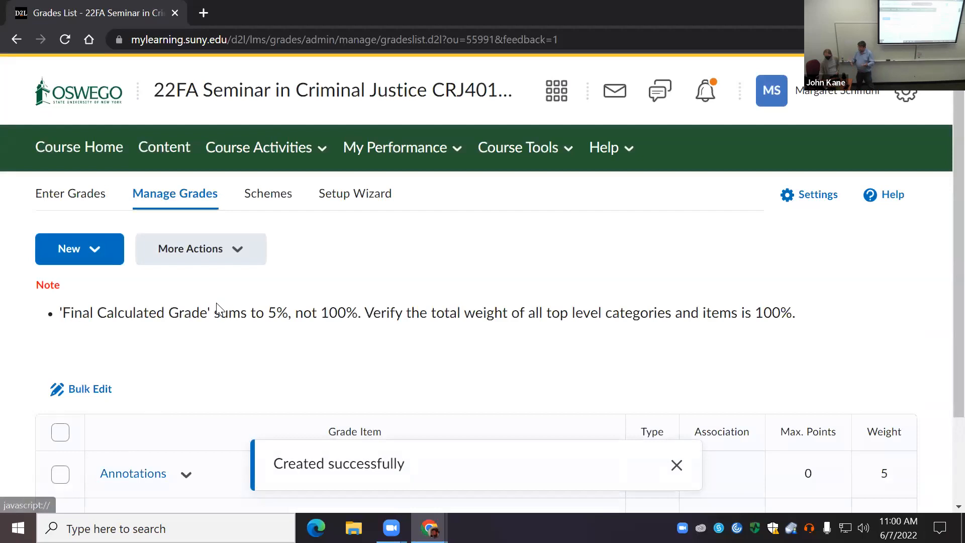
pyautogui.click(88, 251)
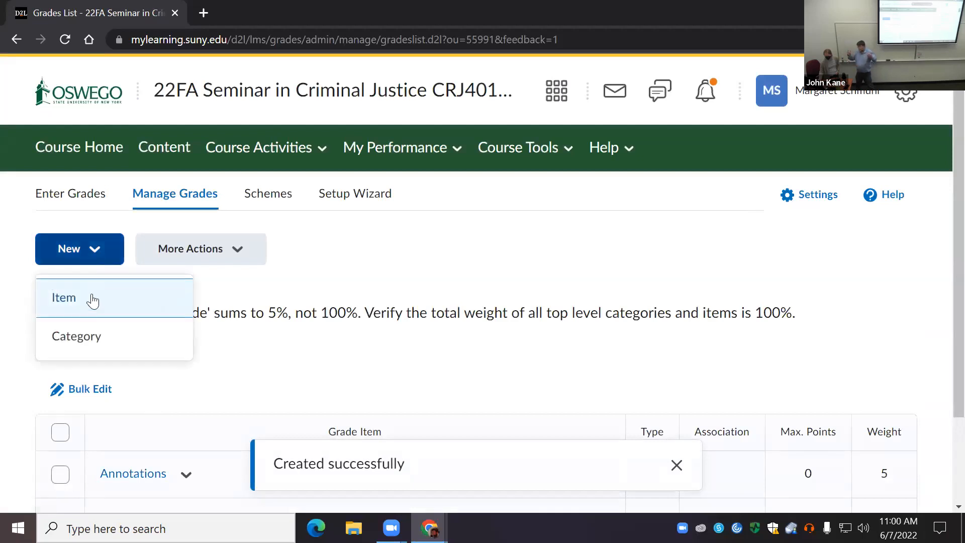
pyautogui.click(73, 338)
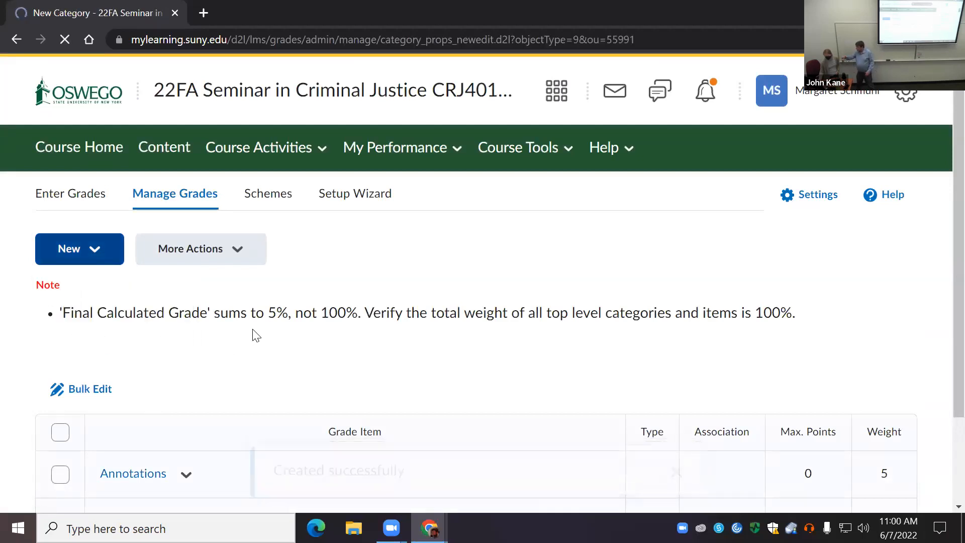
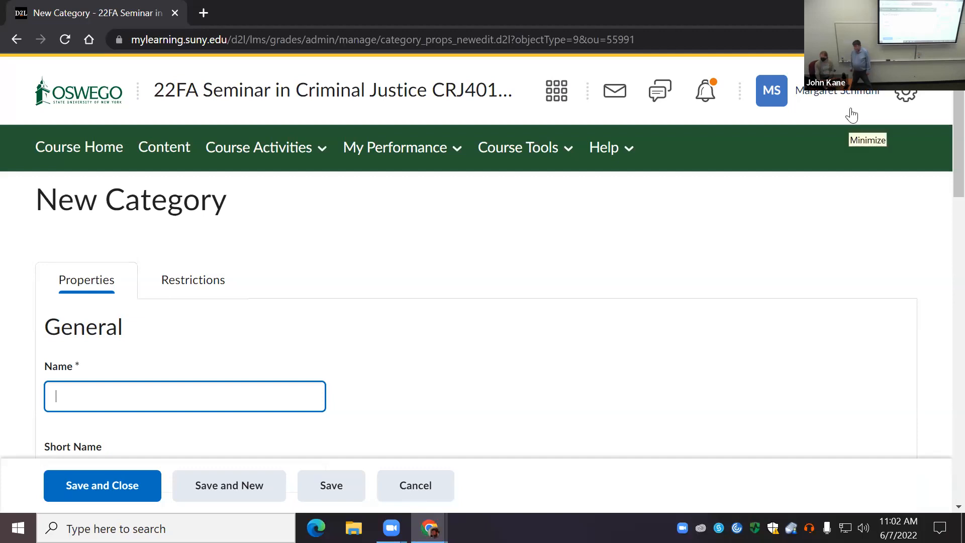
# Step: Name the new grade category Policy Unessay and give it the short name Unessay
pyautogui.scroll(-3, 211, 351)
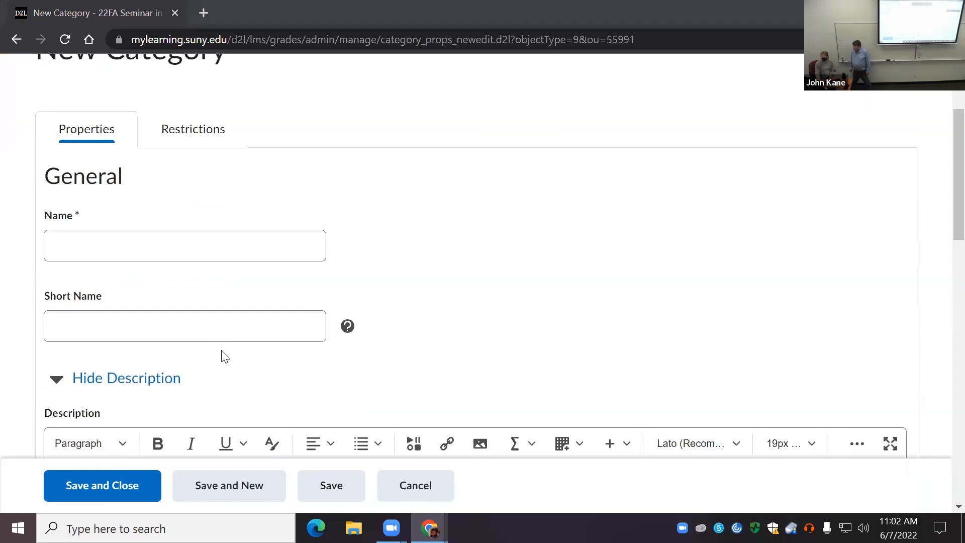
pyautogui.scroll(2, 221, 355)
pyautogui.click(145, 314)
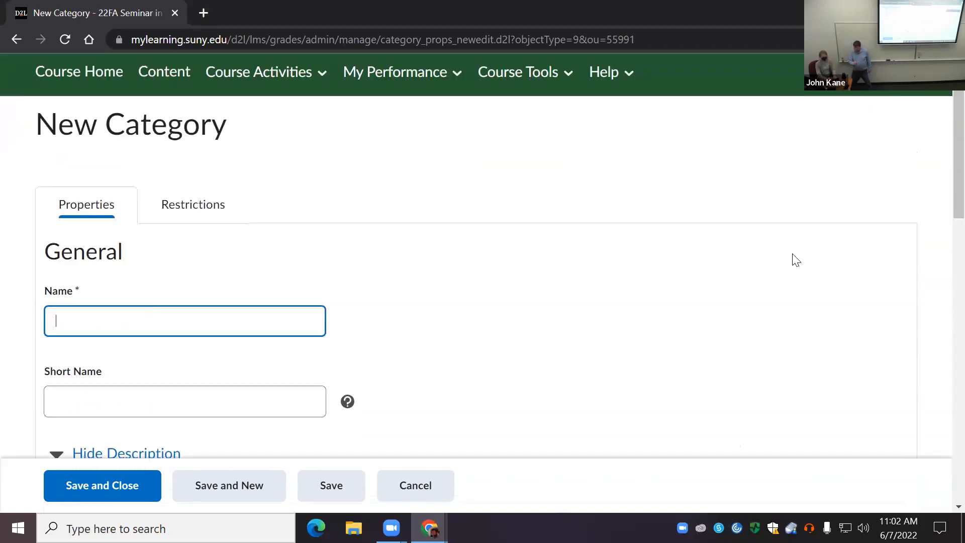
pyautogui.write('Policy Paper')
pyautogui.press('BackSpace')
pyautogui.press('BackSpace')
pyautogui.press('BackSpace')
pyautogui.press('BackSpace')
pyautogui.press('BackSpace')
pyautogui.press('BackSpace')
pyautogui.write('Unessay')
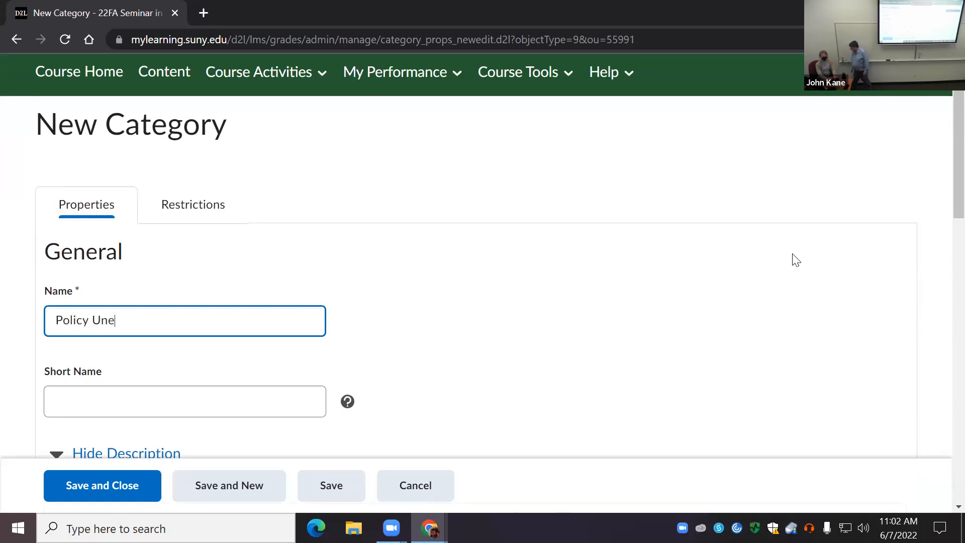
pyautogui.click(185, 400)
pyautogui.write('Unessay')
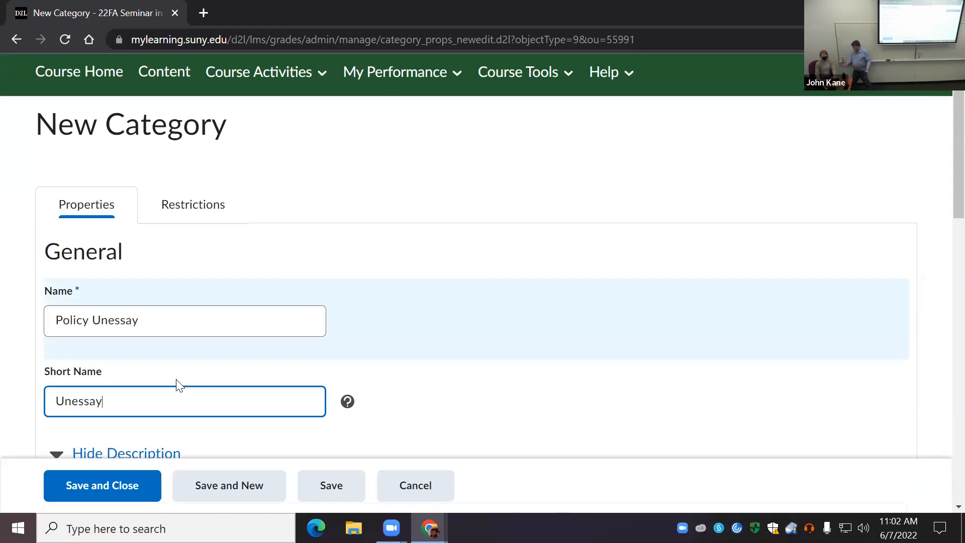
# Step: Set the Policy Unessay category's weight to 50
pyautogui.scroll(-7, 189, 366)
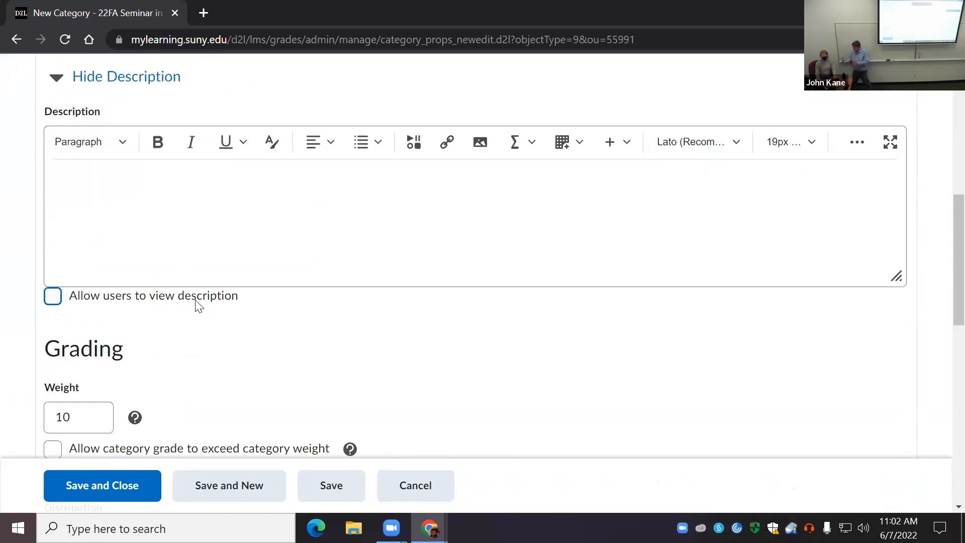
pyautogui.scroll(-3, 196, 304)
pyautogui.click(107, 267)
pyautogui.moveTo(94, 274); pyautogui.dragTo(48, 271)
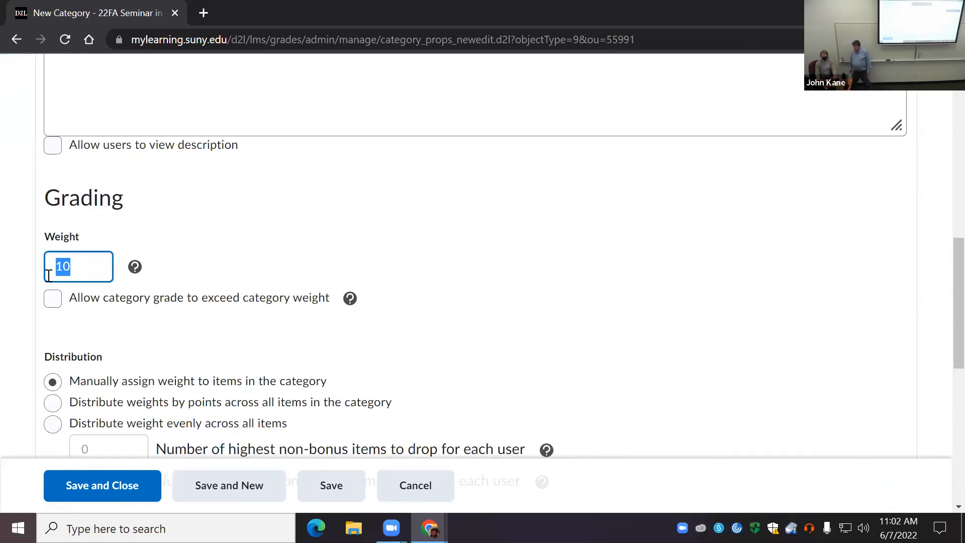
pyautogui.write('50')
# Step: Choose to manually assign weight to items in the Policy Unessay category, and save and close it
pyautogui.scroll(6, 243, 220)
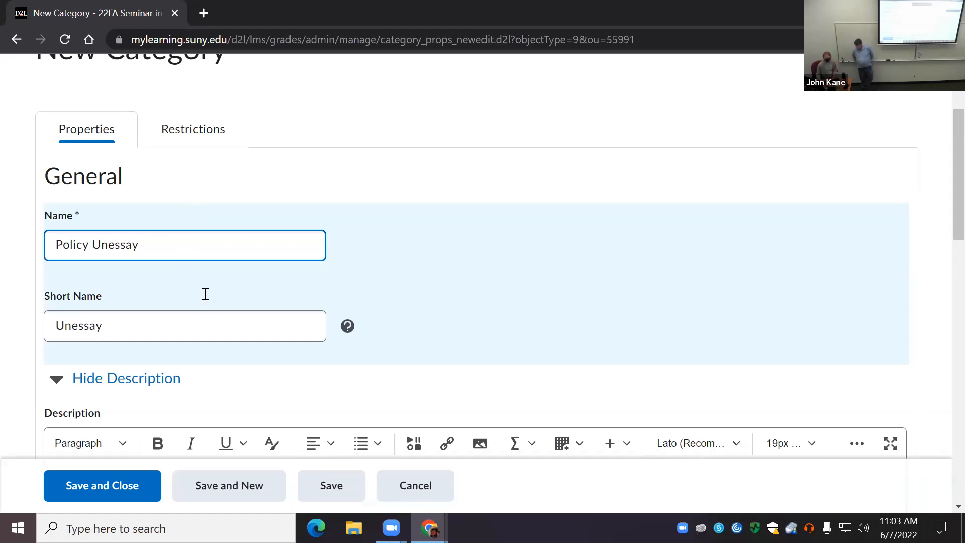
pyautogui.scroll(-1, 229, 337)
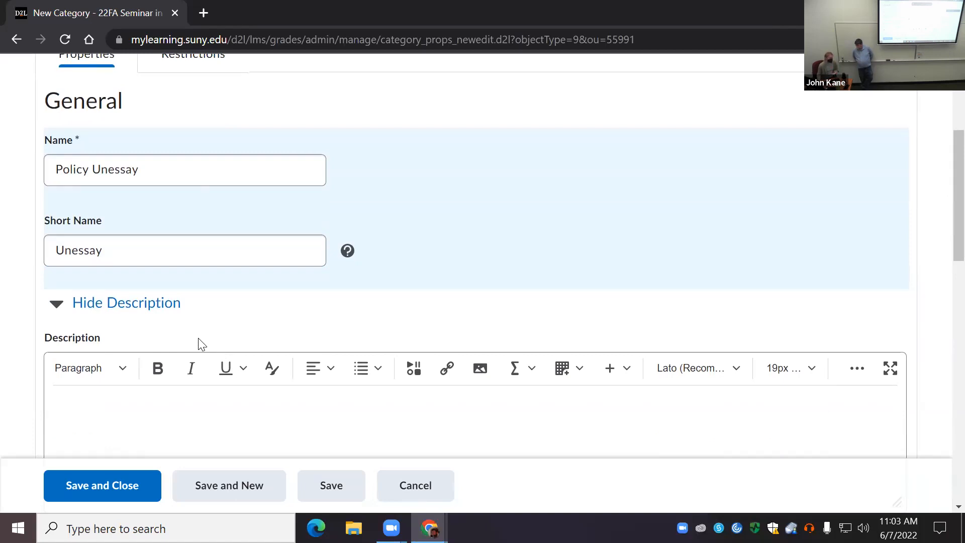
pyautogui.scroll(-3, 198, 338)
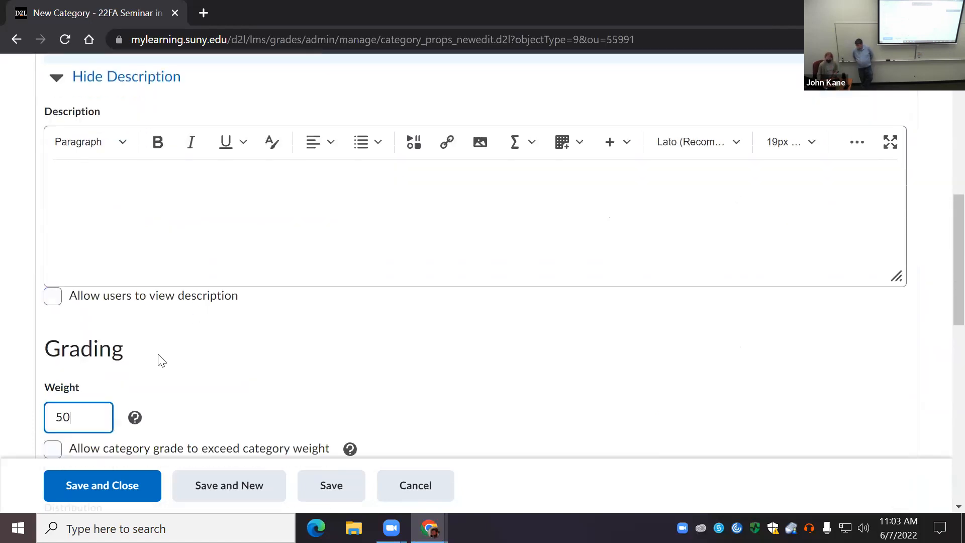
pyautogui.scroll(-3, 194, 373)
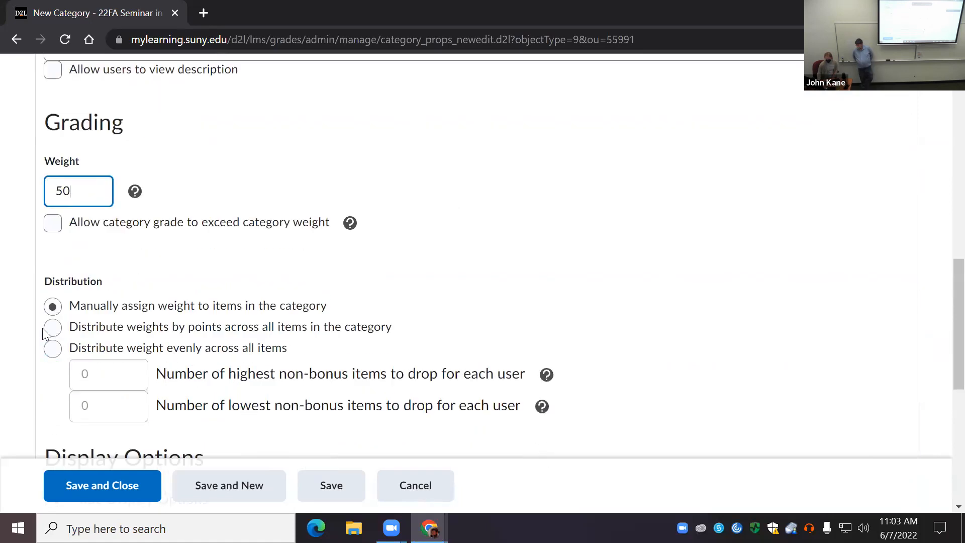
pyautogui.click(80, 311)
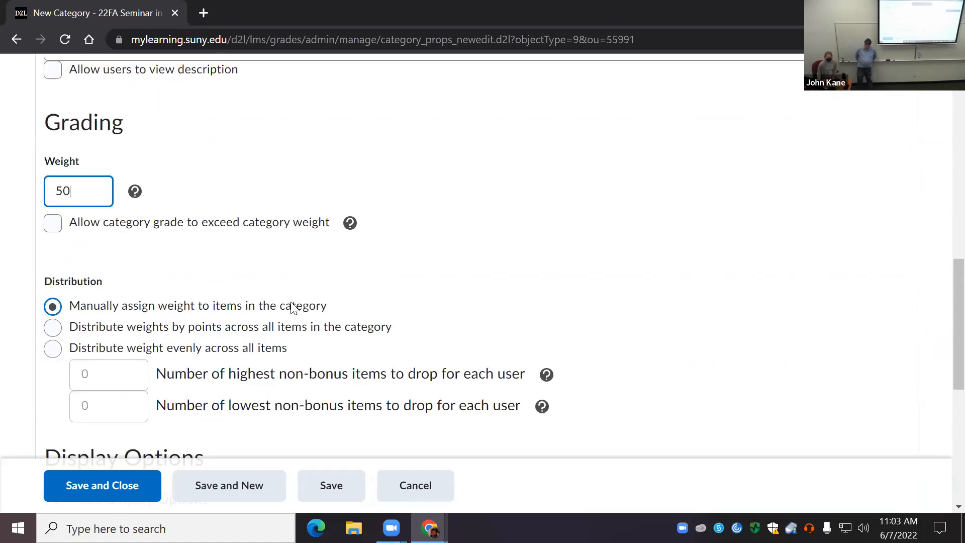
pyautogui.scroll(-6, 259, 244)
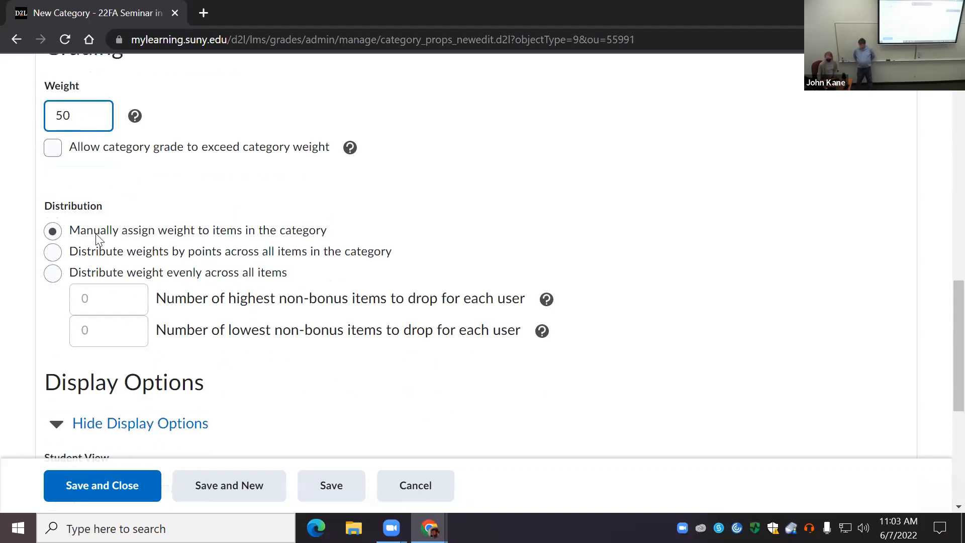
pyautogui.scroll(-2, 134, 338)
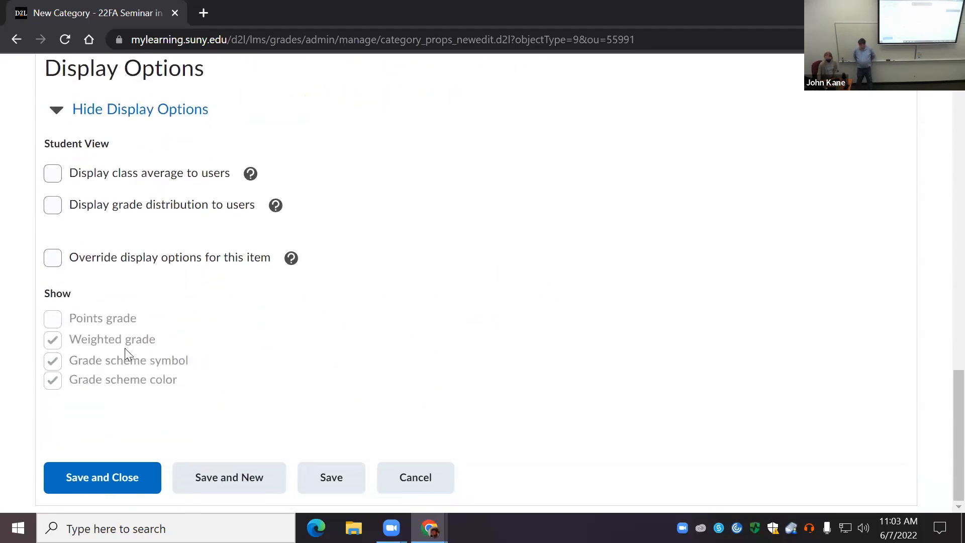
pyautogui.click(98, 479)
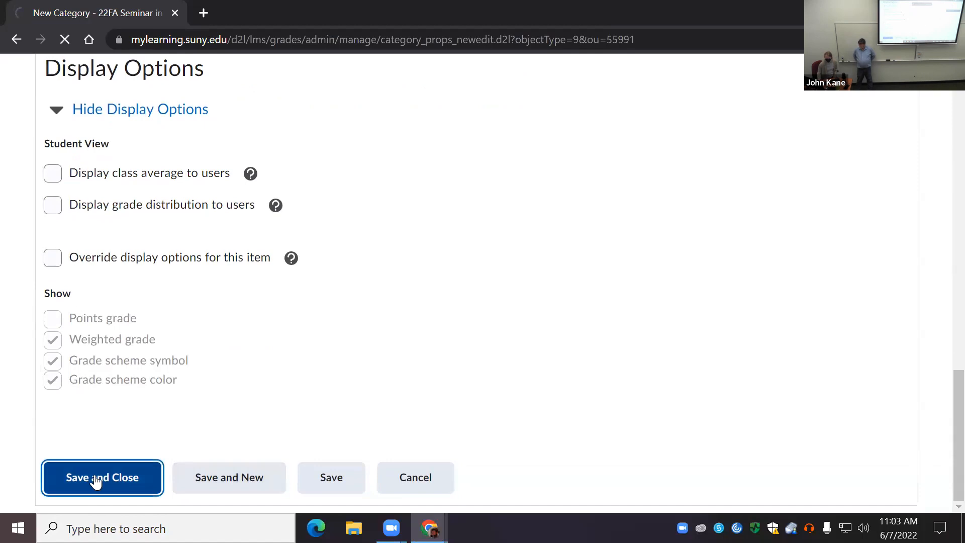
# Step: Examine the category weights and notes in the grades list, and view the Final Calculated Grade's properties without saving
pyautogui.scroll(-2, 321, 377)
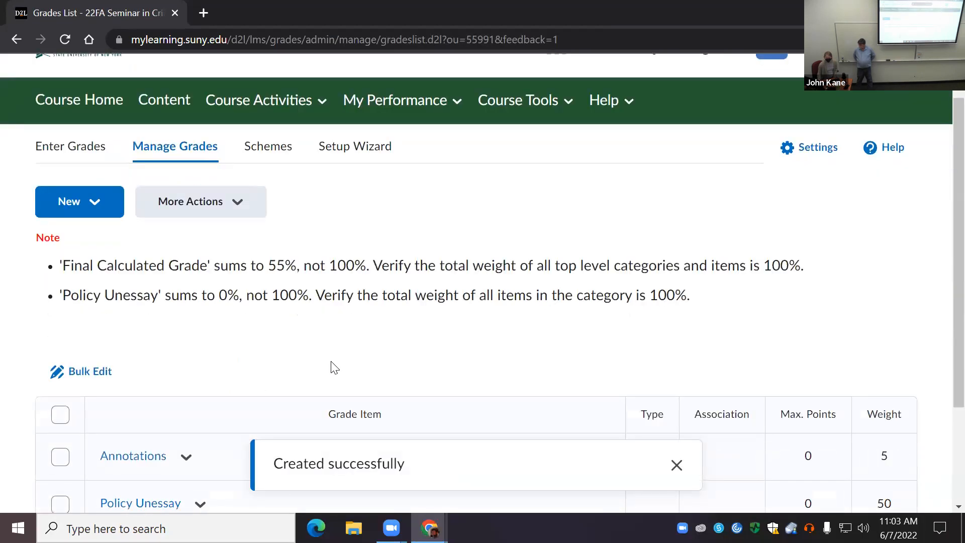
pyautogui.scroll(-3, 334, 368)
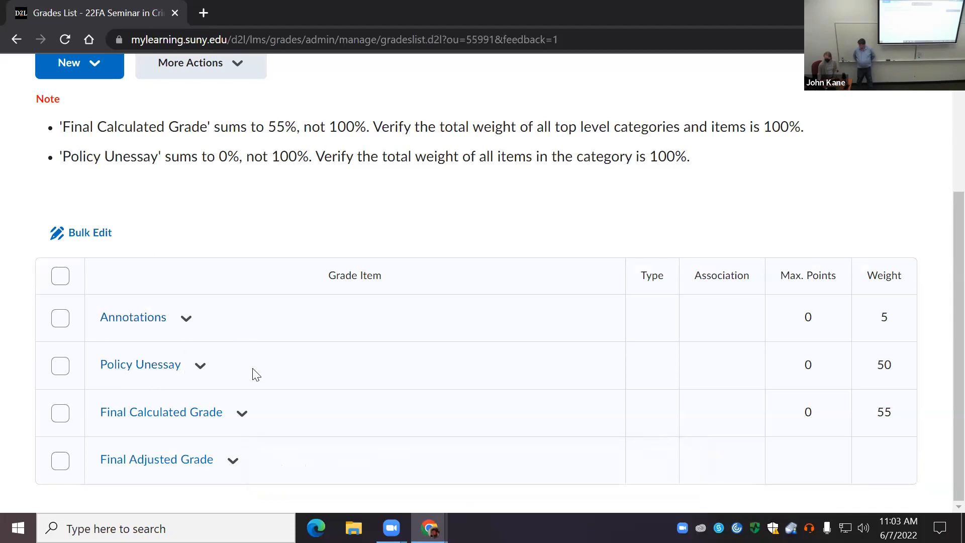
pyautogui.scroll(4, 191, 360)
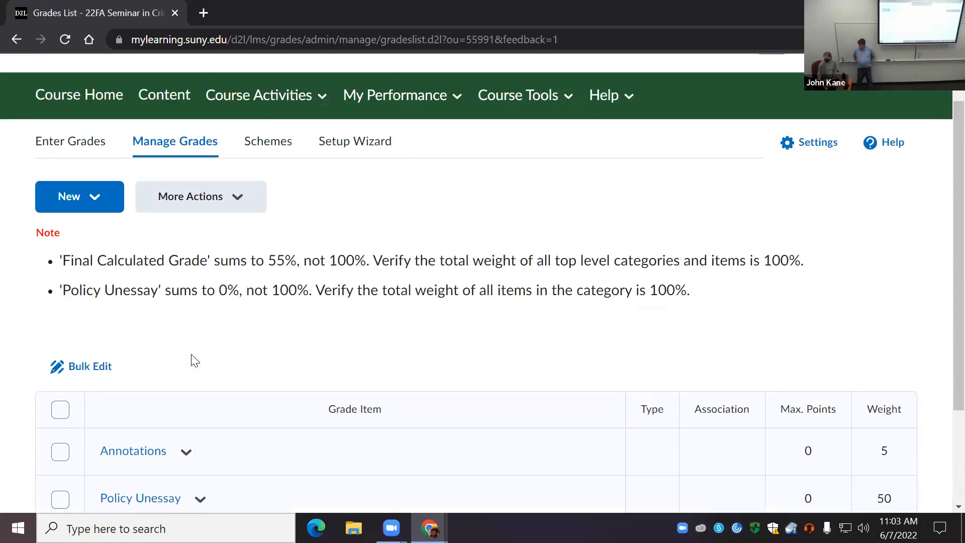
pyautogui.scroll(-4, 344, 387)
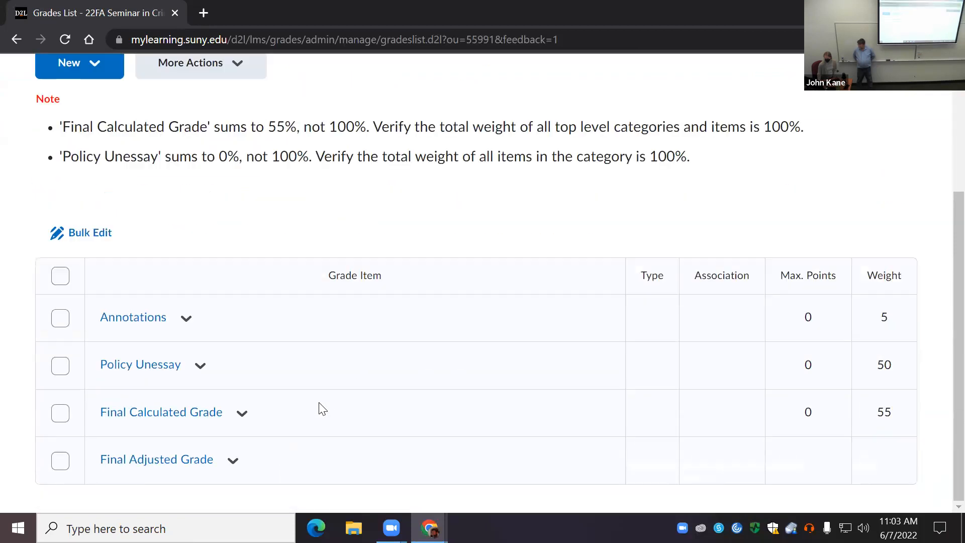
pyautogui.click(240, 415)
pyautogui.click(190, 418)
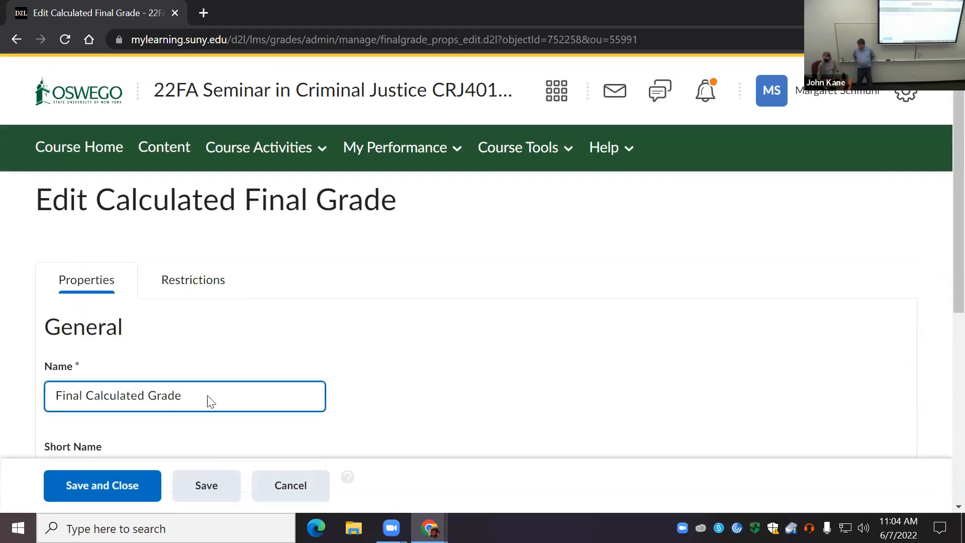
pyautogui.scroll(-3, 135, 365)
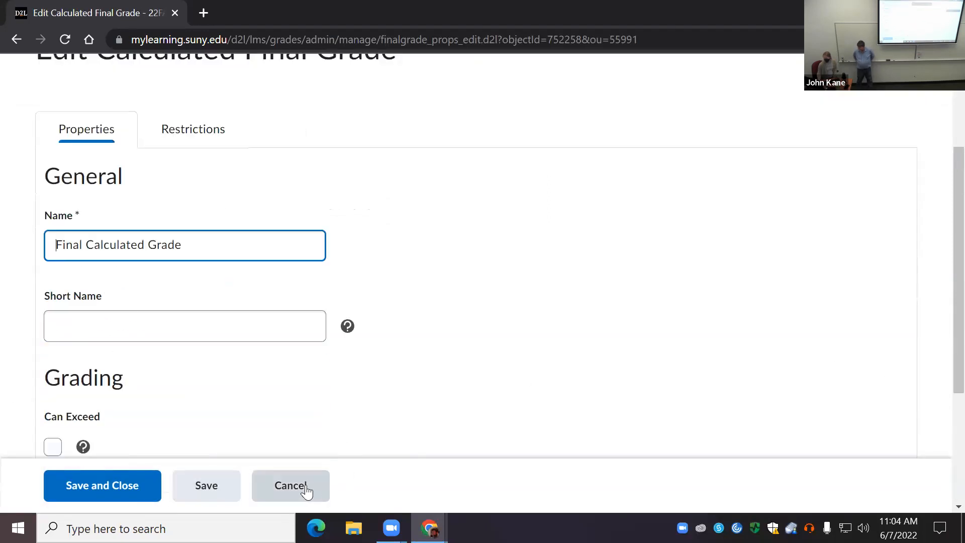
pyautogui.click(280, 489)
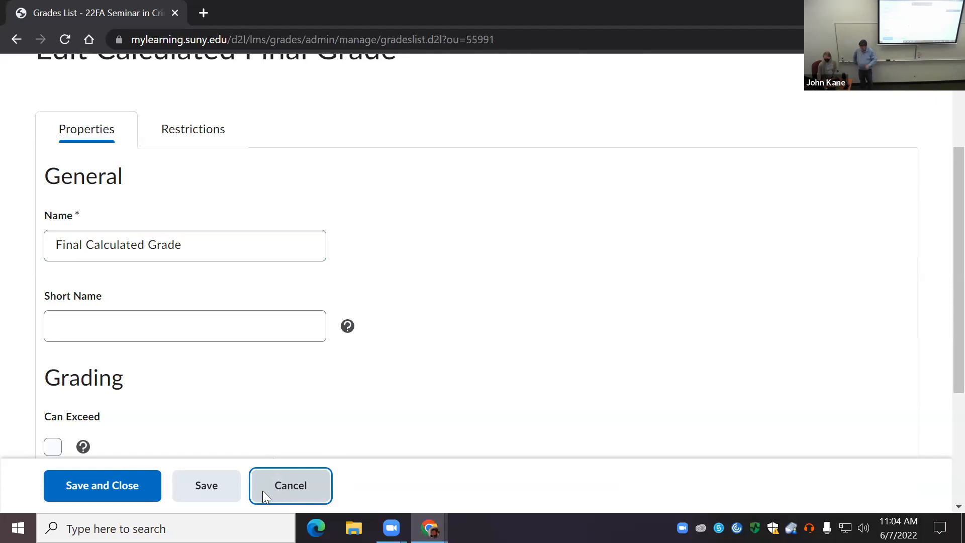
pyautogui.scroll(-4, 288, 336)
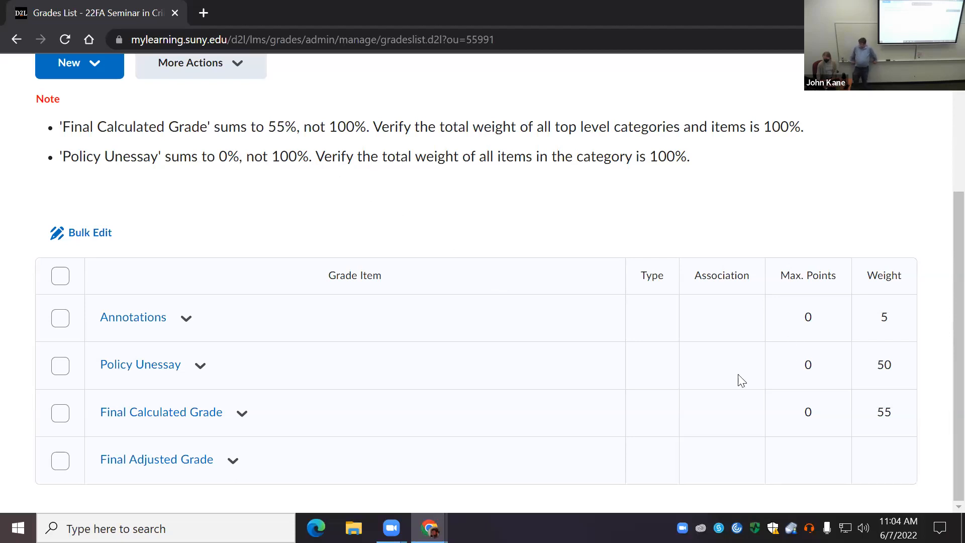
# Step: Start a new grade item, comparing the available grade item types and choosing Pass/Fail
pyautogui.scroll(1, 295, 403)
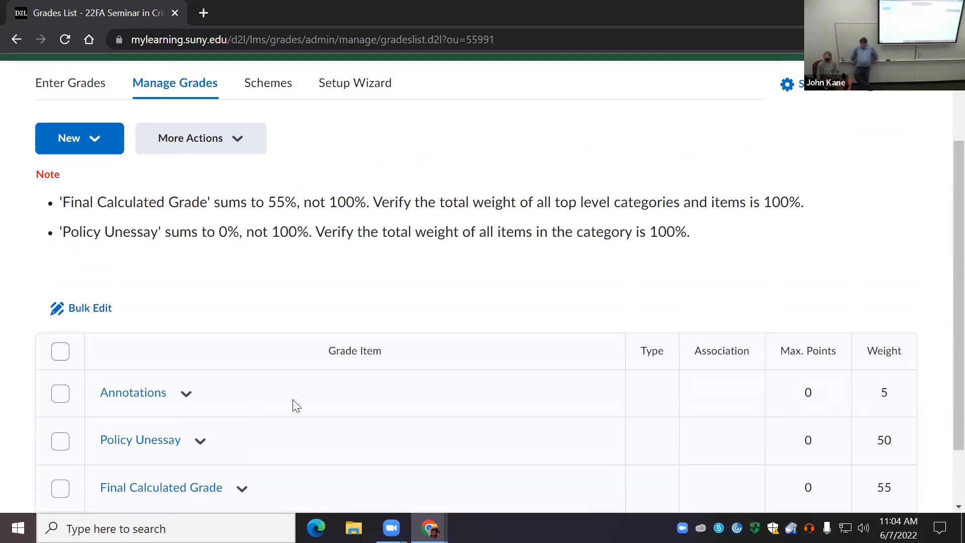
pyautogui.click(96, 141)
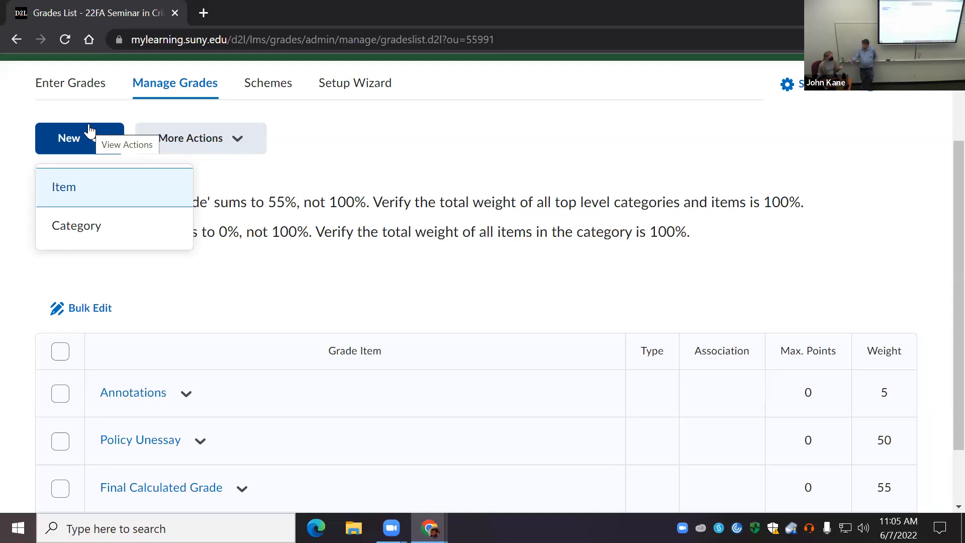
pyautogui.click(68, 189)
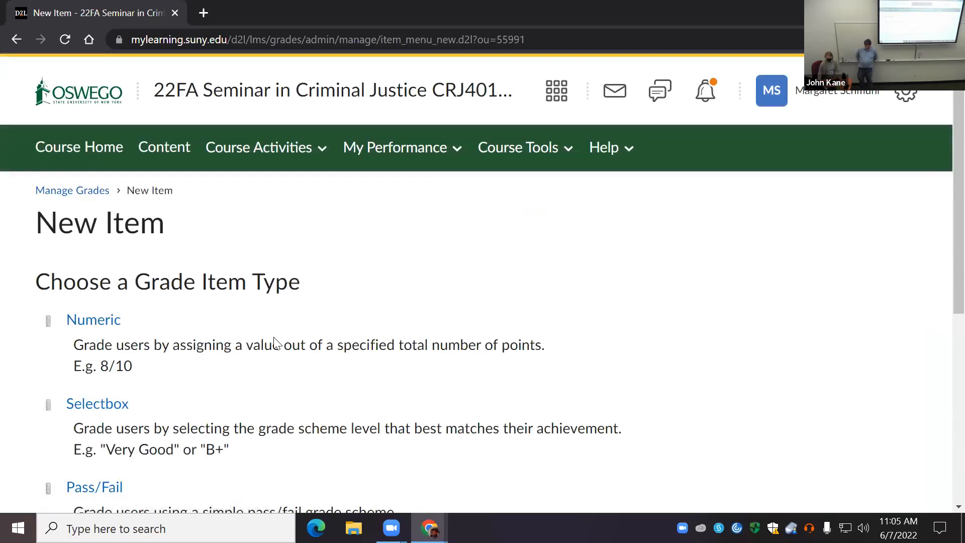
pyautogui.scroll(-3, 275, 343)
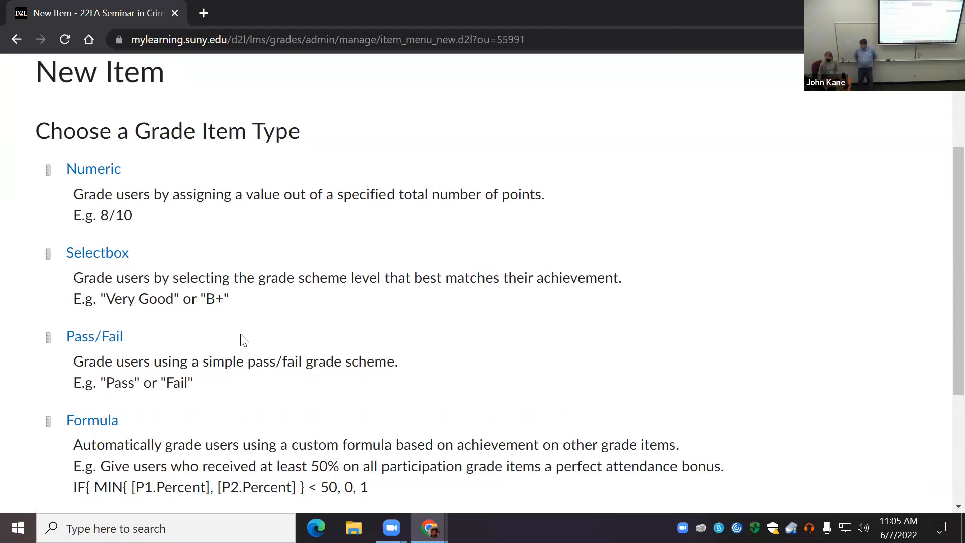
pyautogui.scroll(1, 274, 329)
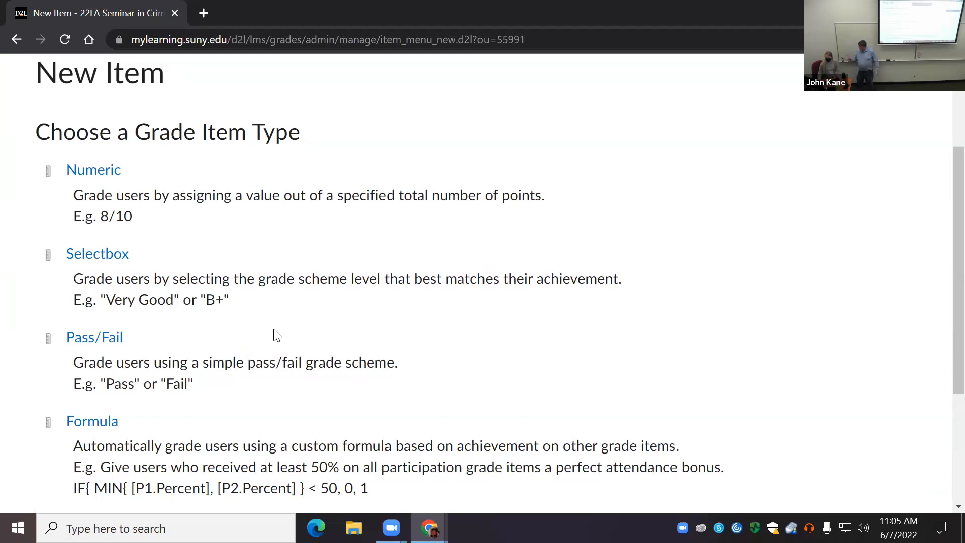
pyautogui.scroll(2, 274, 330)
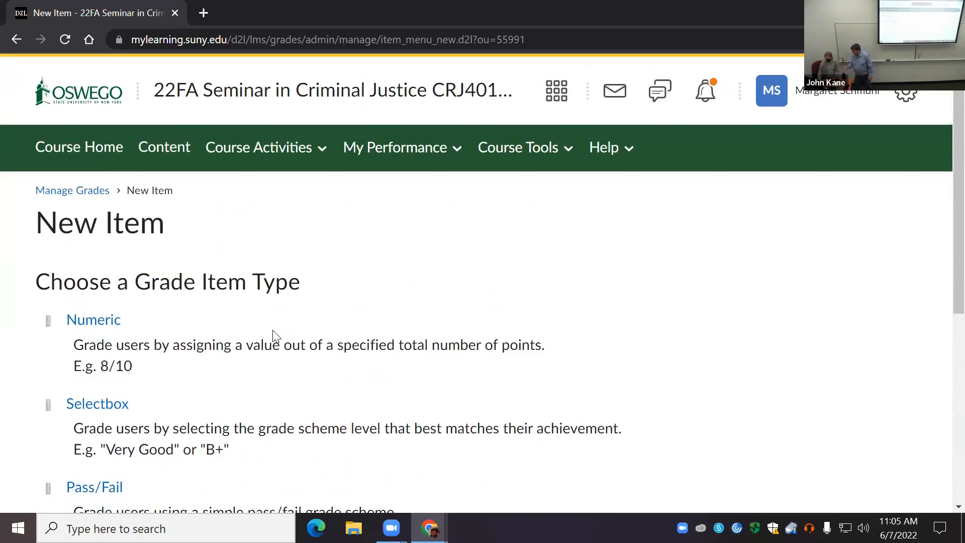
pyautogui.scroll(-3, 274, 336)
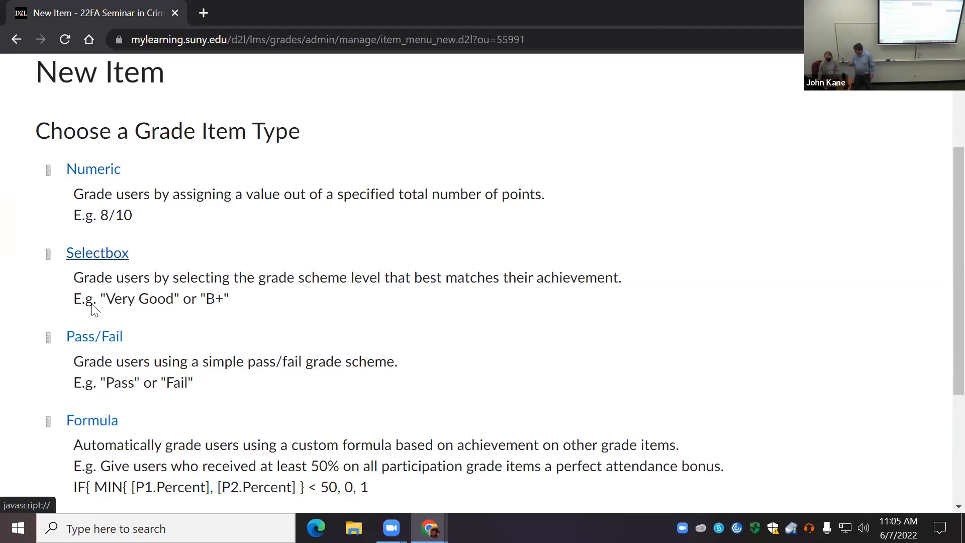
pyautogui.scroll(-2, 211, 361)
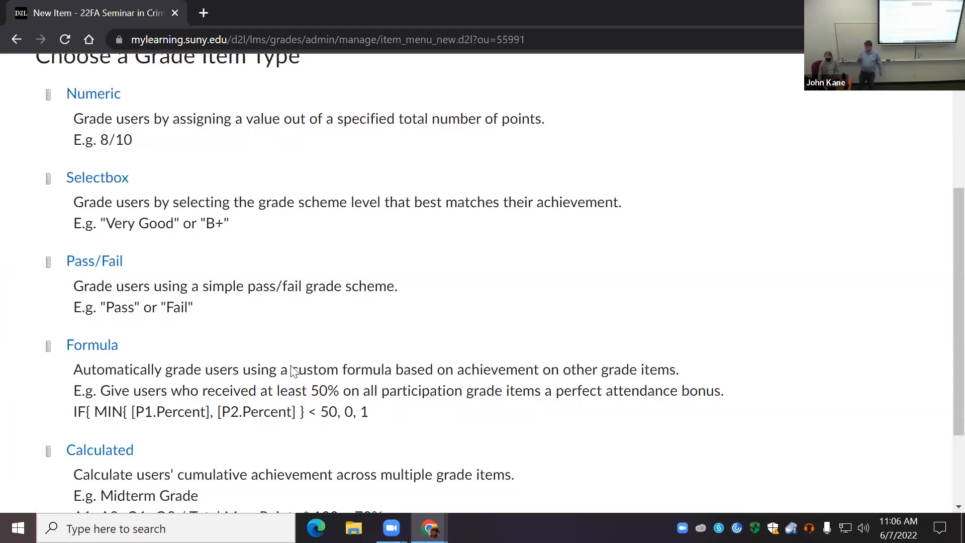
pyautogui.scroll(-2, 336, 386)
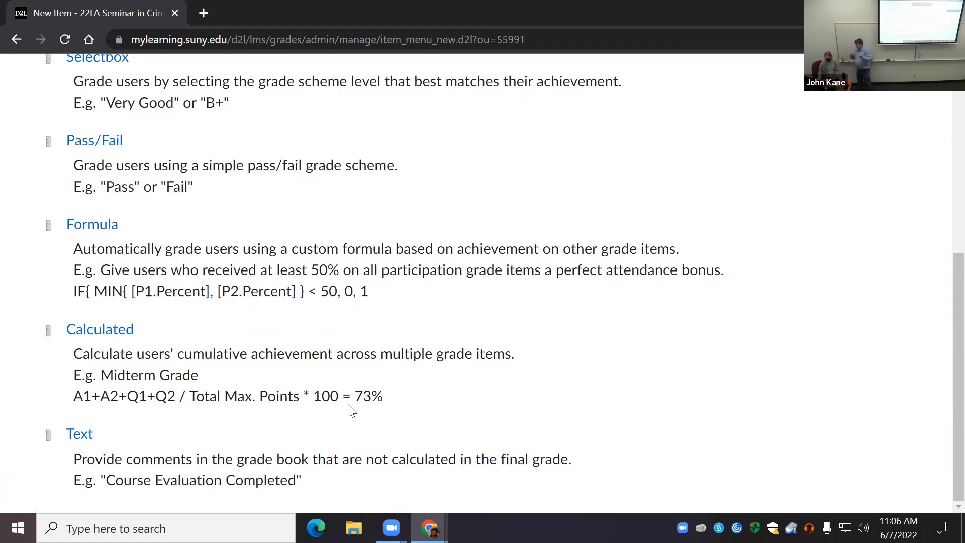
pyautogui.scroll(3, 373, 416)
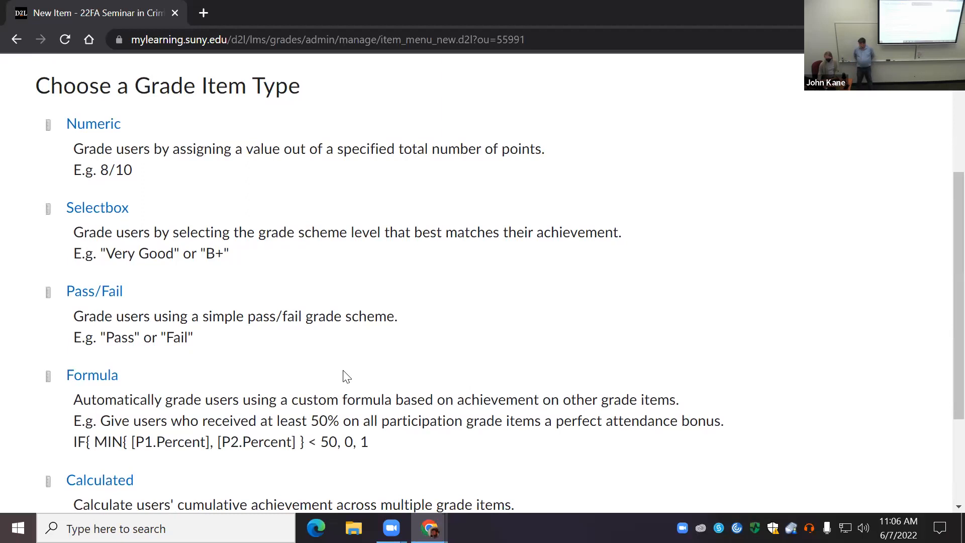
pyautogui.scroll(-3, 289, 369)
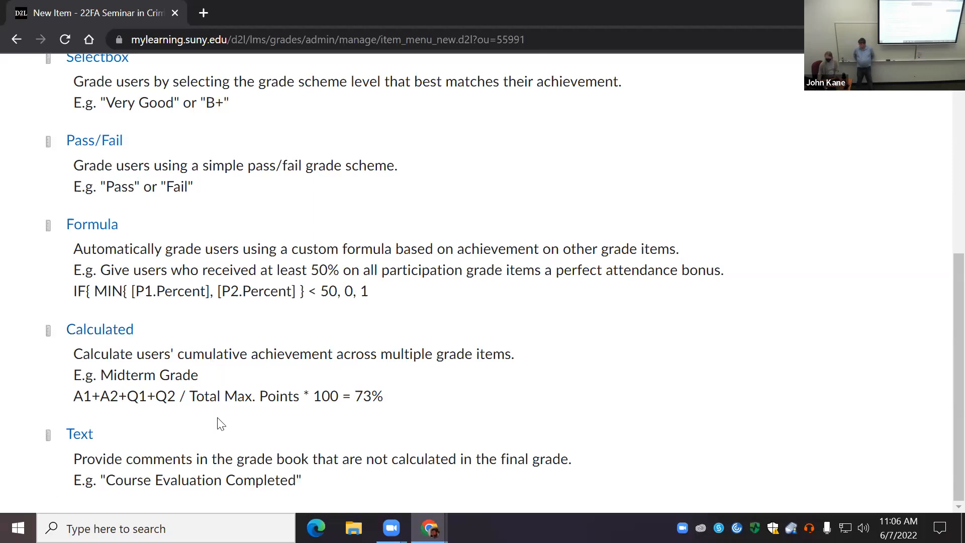
pyautogui.scroll(5, 236, 422)
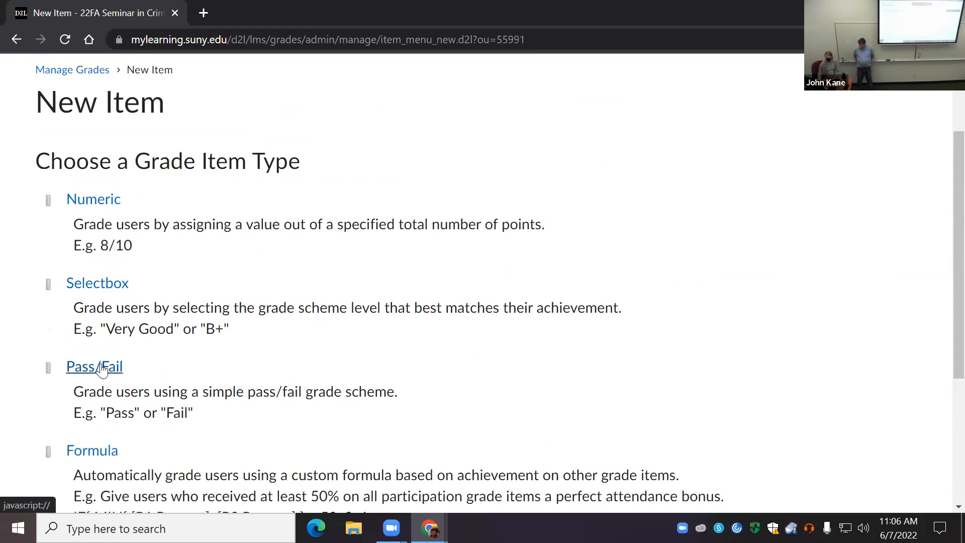
pyautogui.click(101, 369)
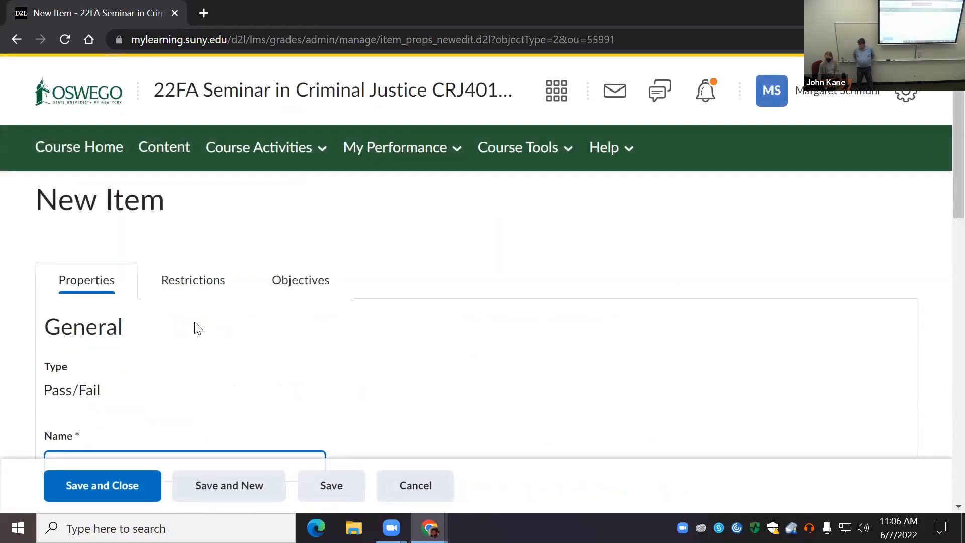
# Step: Name the new pass/fail grade item Topic and set its weight to 5
pyautogui.write('Topic')
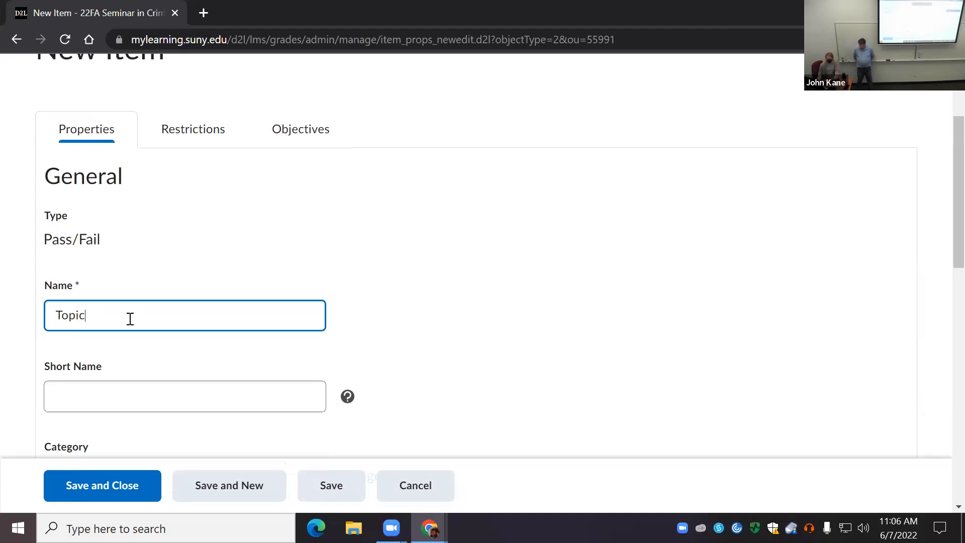
pyautogui.scroll(-3, 135, 257)
pyautogui.click(140, 252)
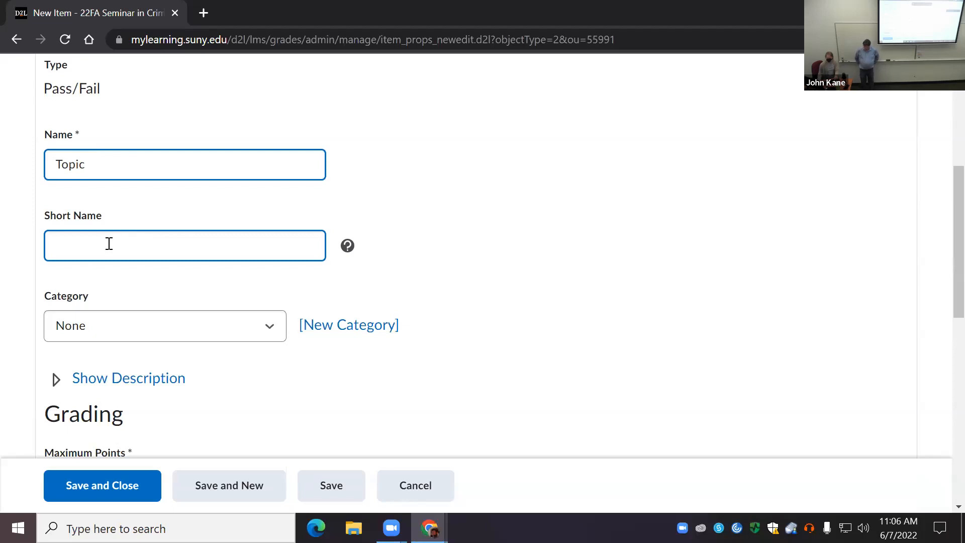
pyautogui.scroll(-3, 139, 281)
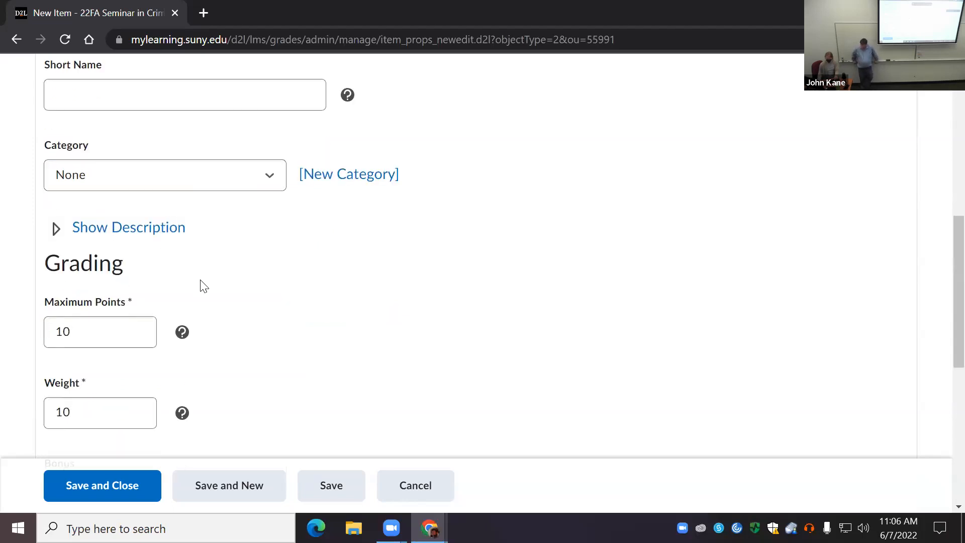
pyautogui.scroll(-2, 203, 285)
pyautogui.click(100, 327)
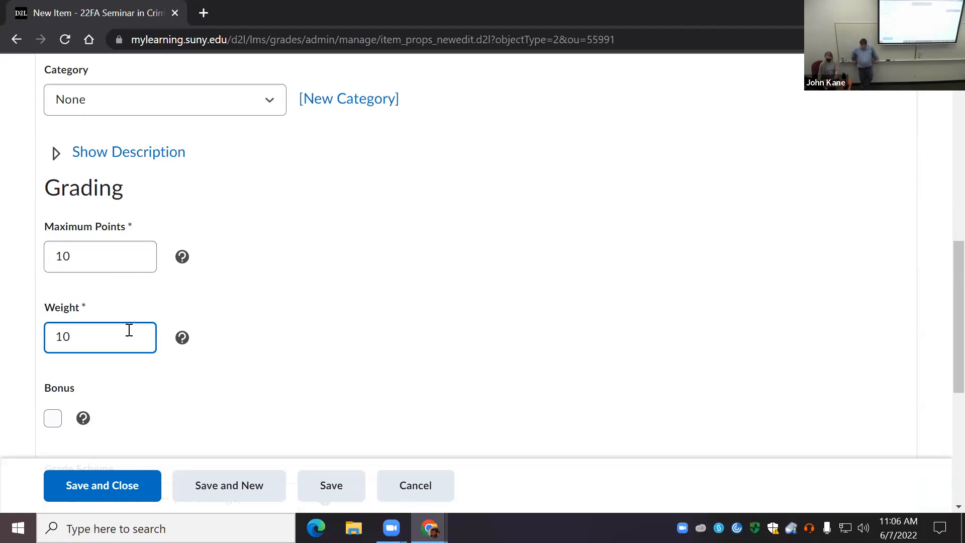
pyautogui.moveTo(91, 341); pyautogui.dragTo(37, 349)
pyautogui.write('5')
pyautogui.scroll(-3, 231, 344)
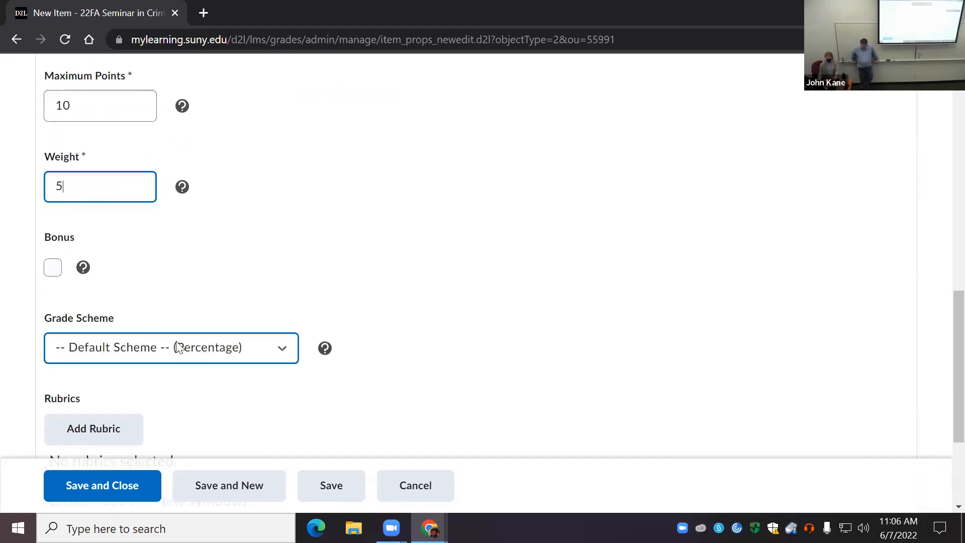
# Step: Try the Bonus option on the Topic item, and view the available rubrics without adding one
pyautogui.click(54, 270)
pyautogui.click(54, 271)
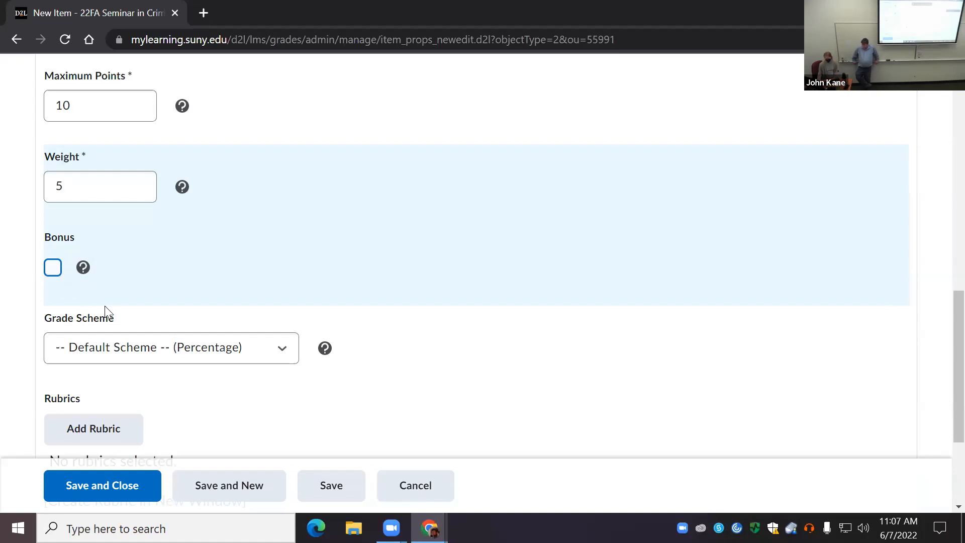
pyautogui.scroll(-3, 142, 340)
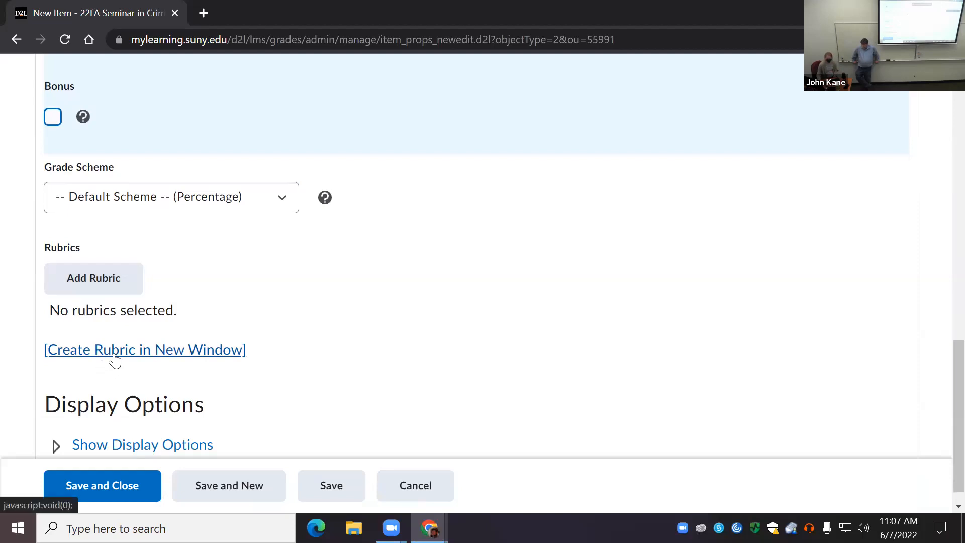
pyautogui.click(112, 277)
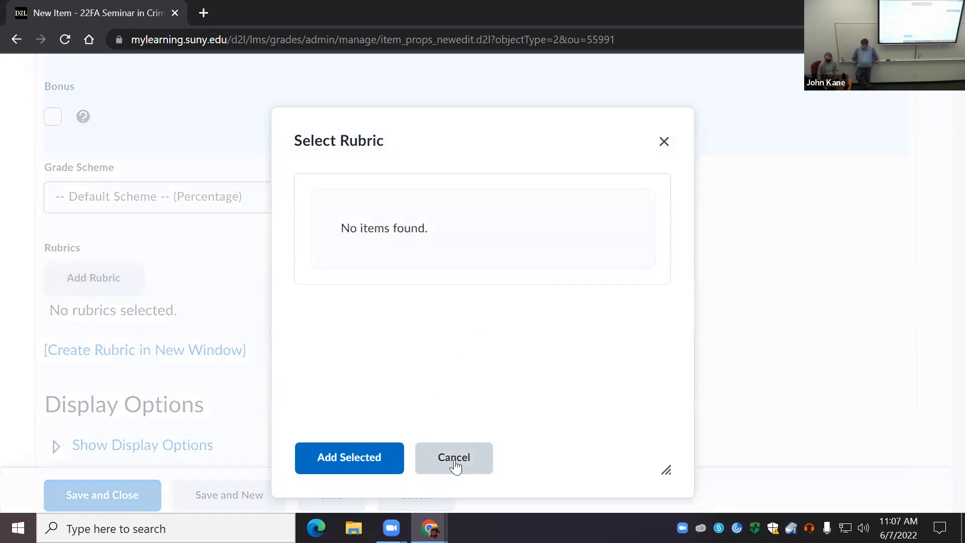
pyautogui.click(452, 459)
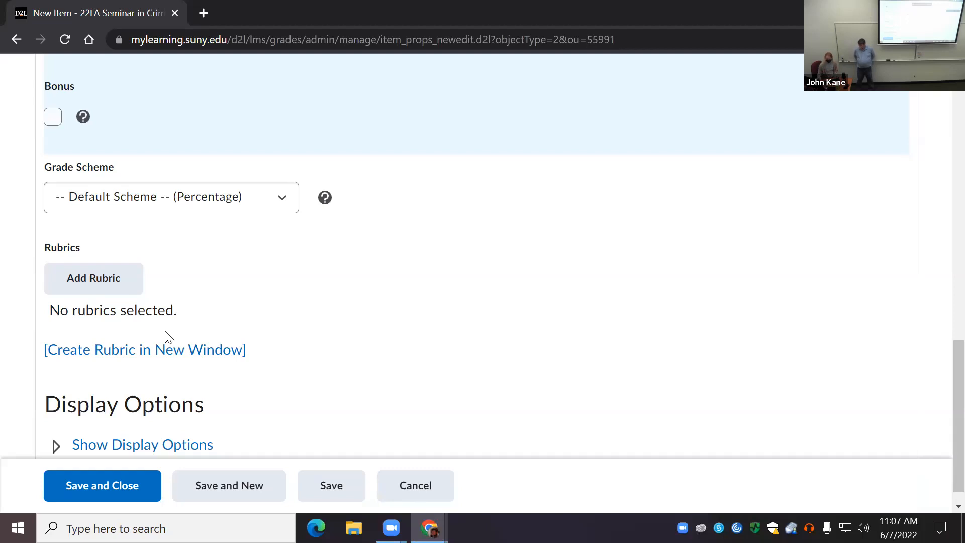
# Step: Override the managing view display options for the Topic item to show the grade scheme color, and save and close it
pyautogui.scroll(-1, 209, 338)
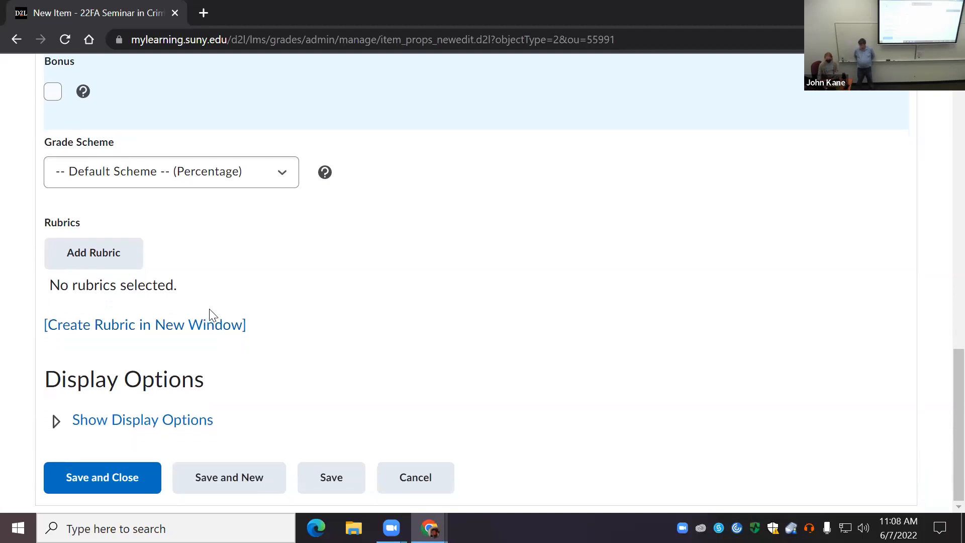
pyautogui.click(89, 427)
pyautogui.scroll(-5, 206, 351)
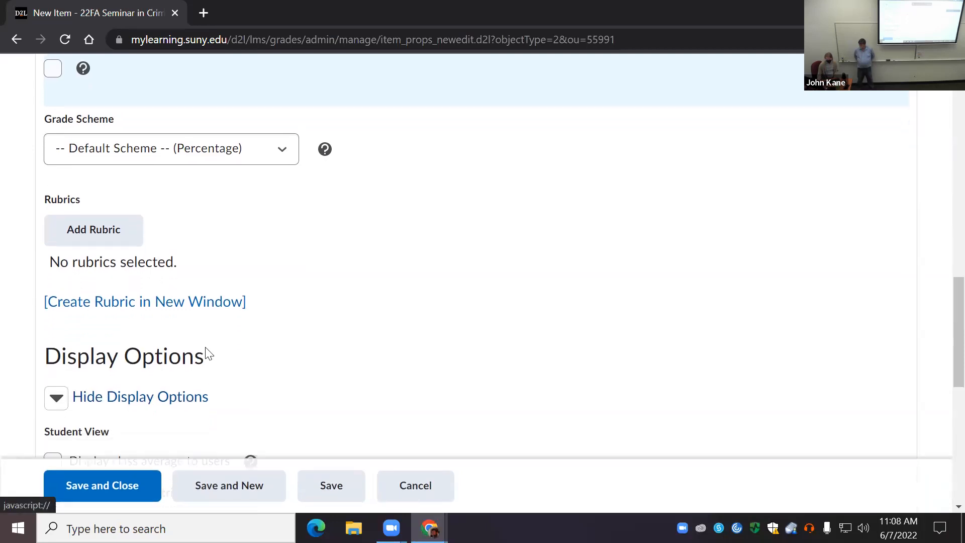
pyautogui.scroll(-2, 143, 271)
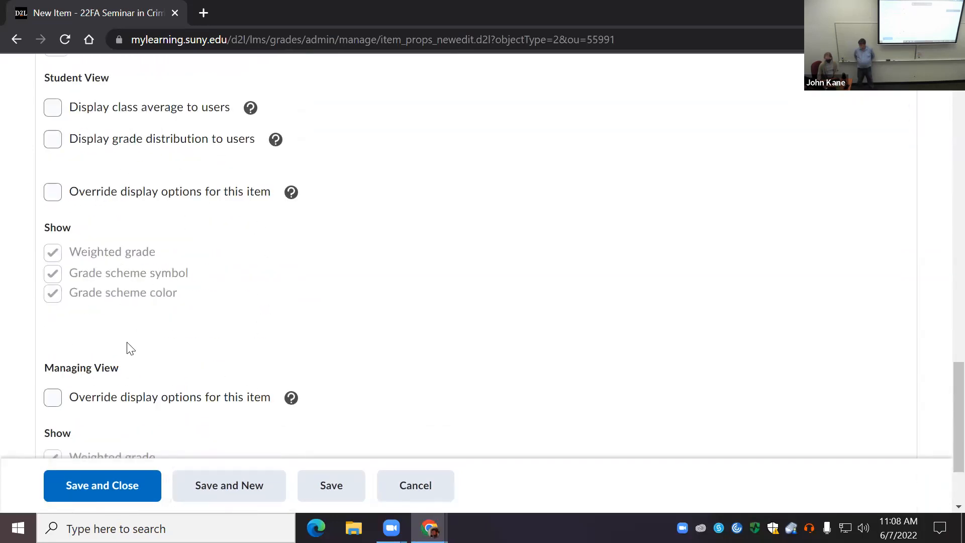
pyautogui.scroll(-2, 123, 327)
pyautogui.scroll(4, 116, 283)
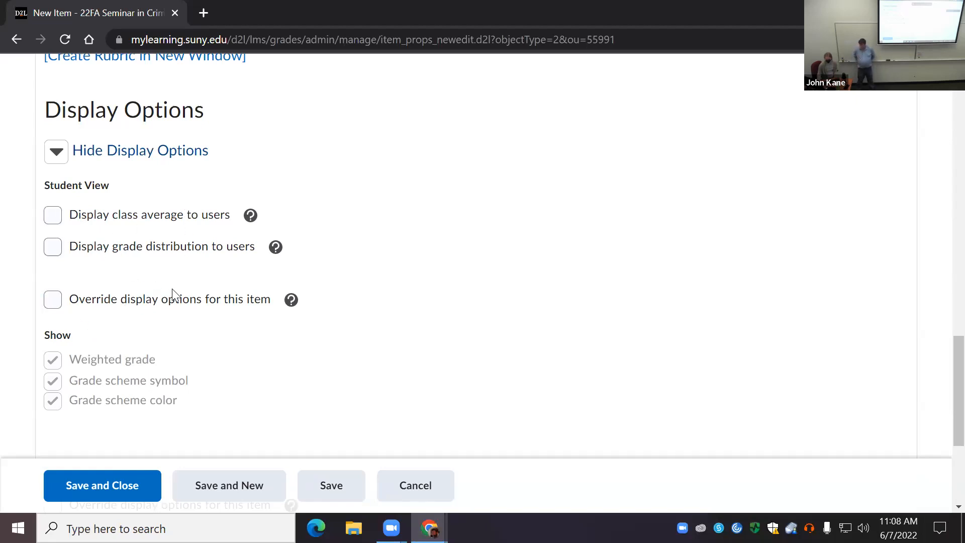
pyautogui.scroll(-5, 172, 291)
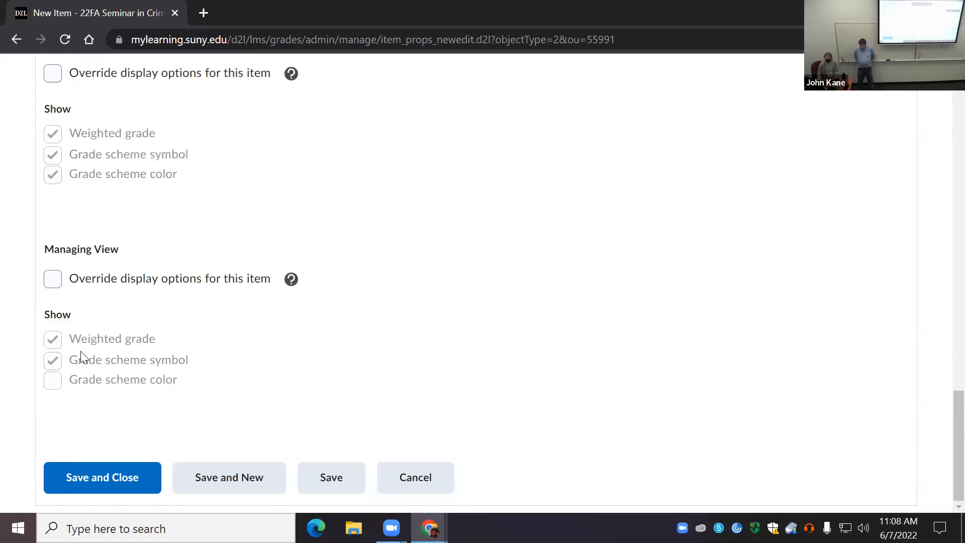
pyautogui.click(55, 283)
pyautogui.click(54, 384)
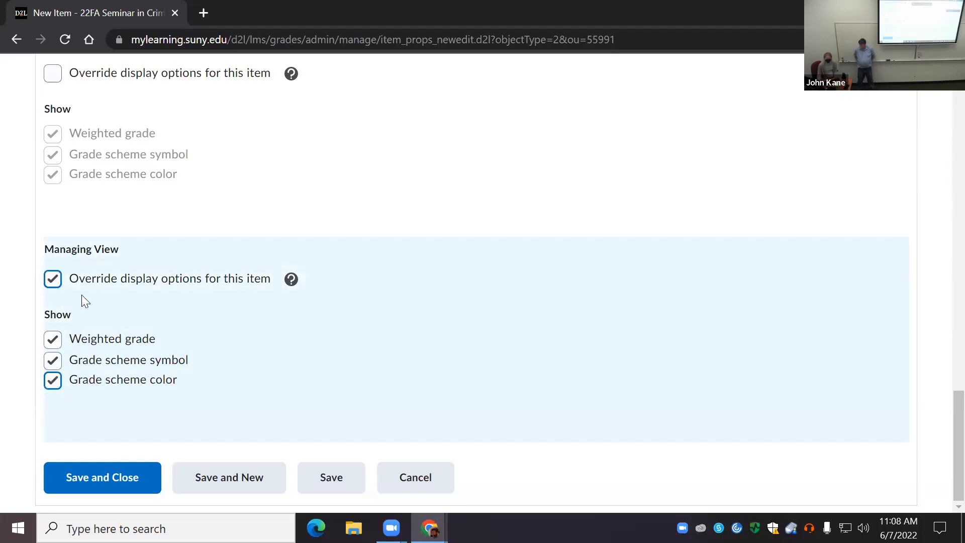
pyautogui.click(112, 482)
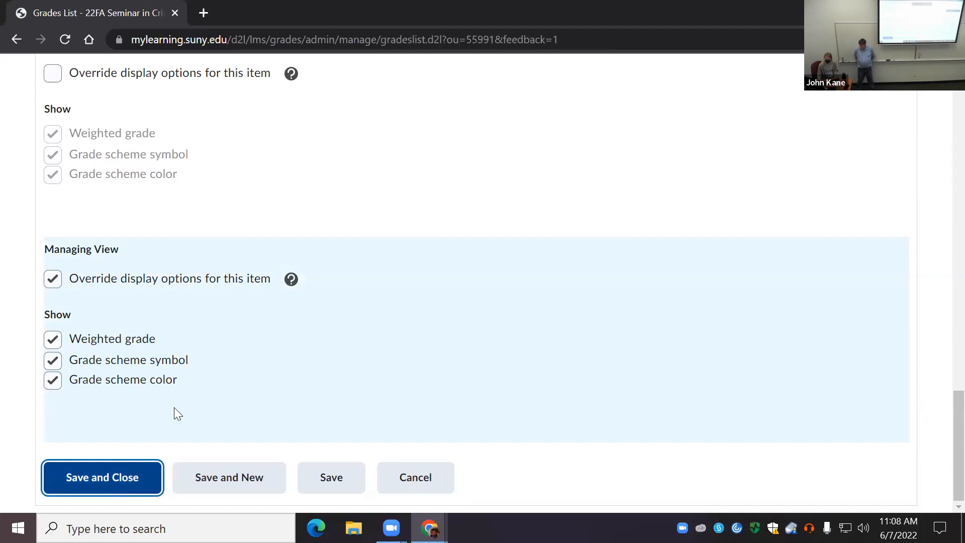
# Step: Edit the Topic grade item to assign it to the Policy Unessay category, and save and close it
pyautogui.scroll(-5, 233, 353)
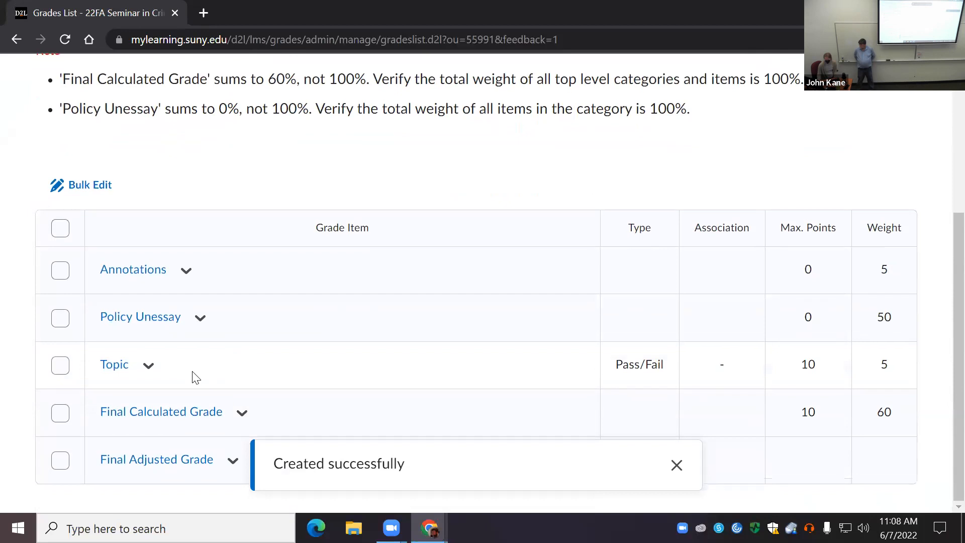
pyautogui.click(147, 369)
pyautogui.click(178, 376)
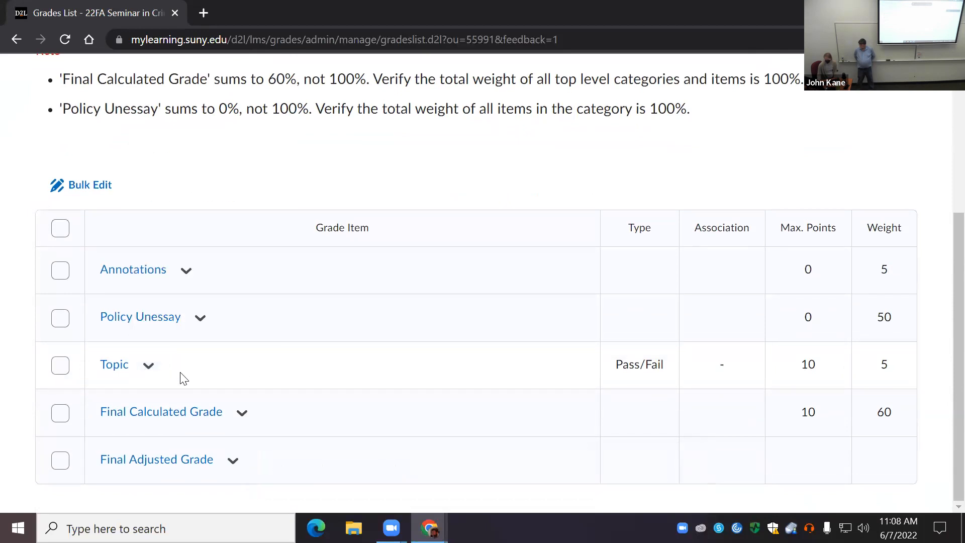
pyautogui.click(204, 326)
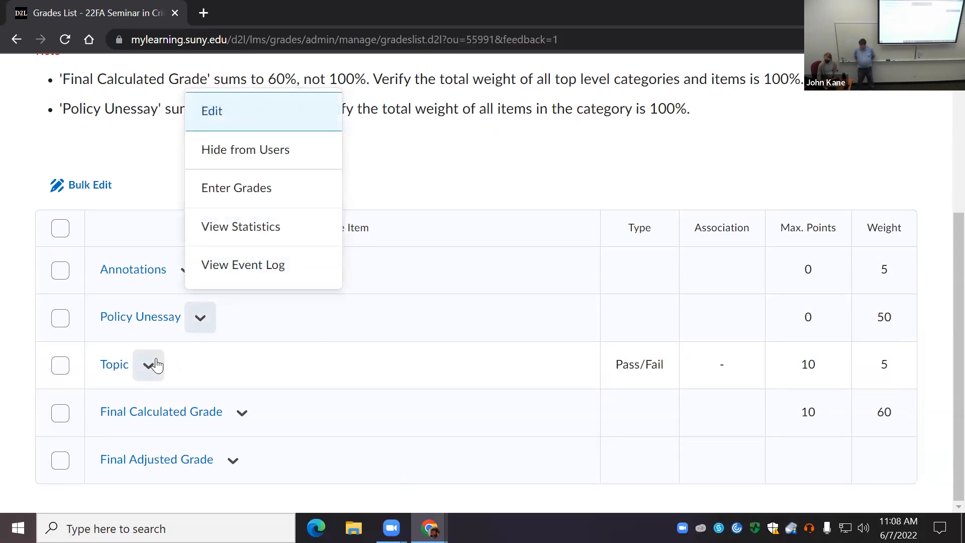
pyautogui.click(114, 371)
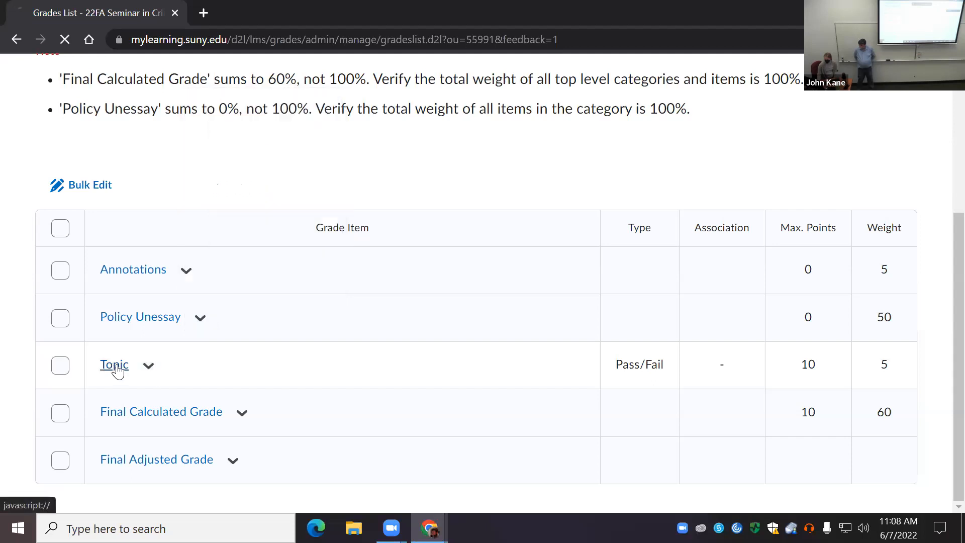
pyautogui.scroll(-5, 275, 317)
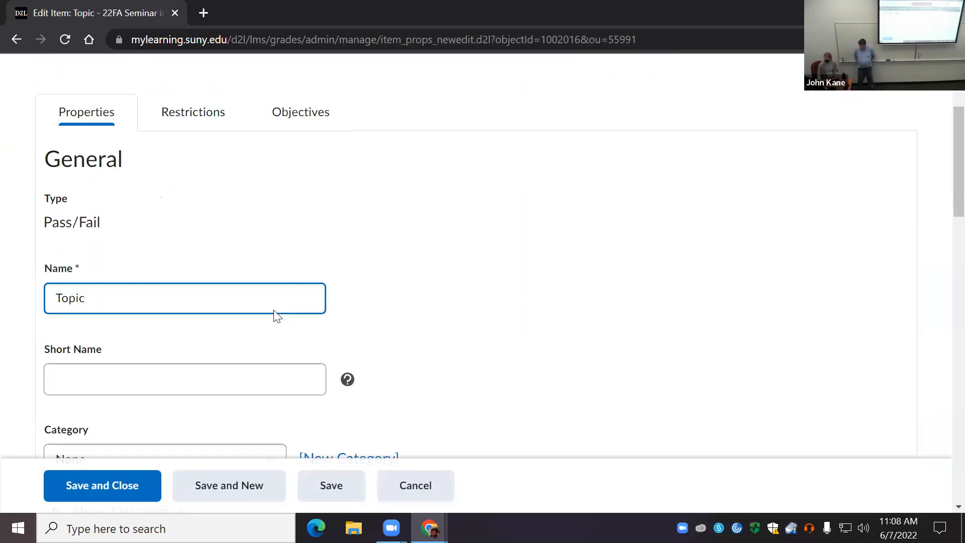
pyautogui.scroll(-5, 211, 334)
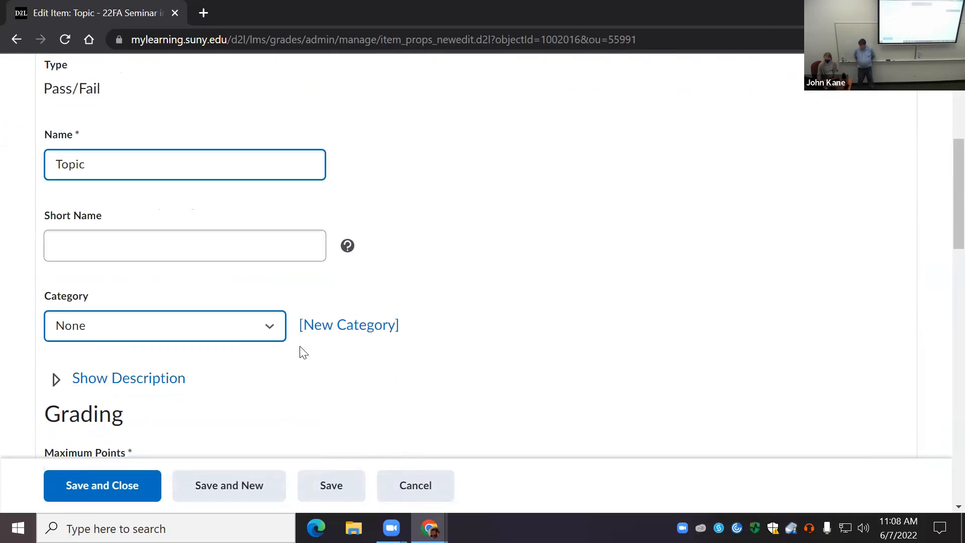
pyautogui.click(241, 327)
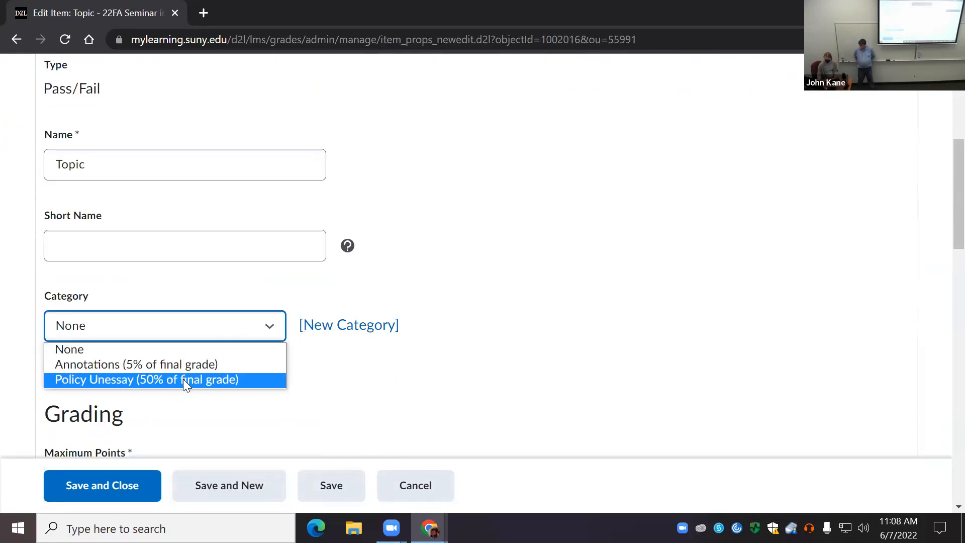
pyautogui.click(162, 380)
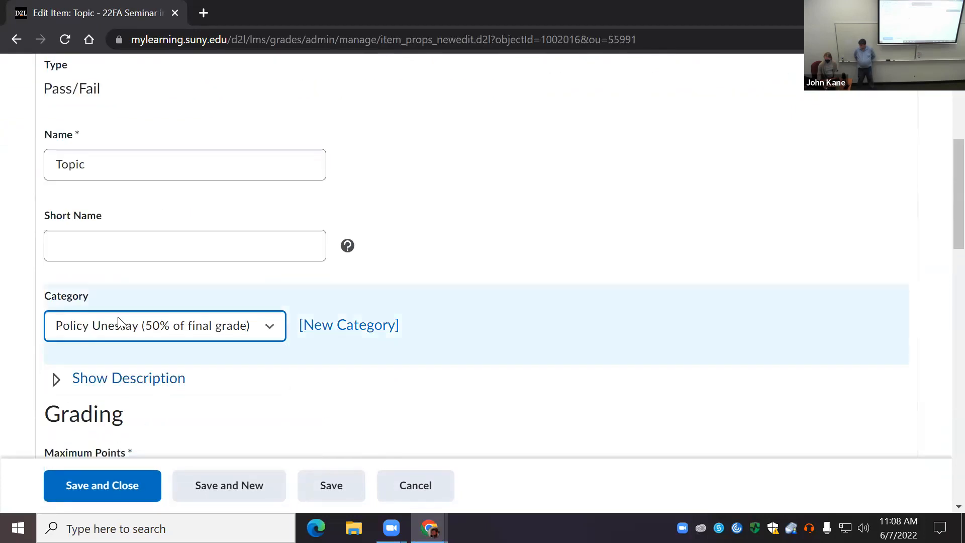
pyautogui.click(106, 483)
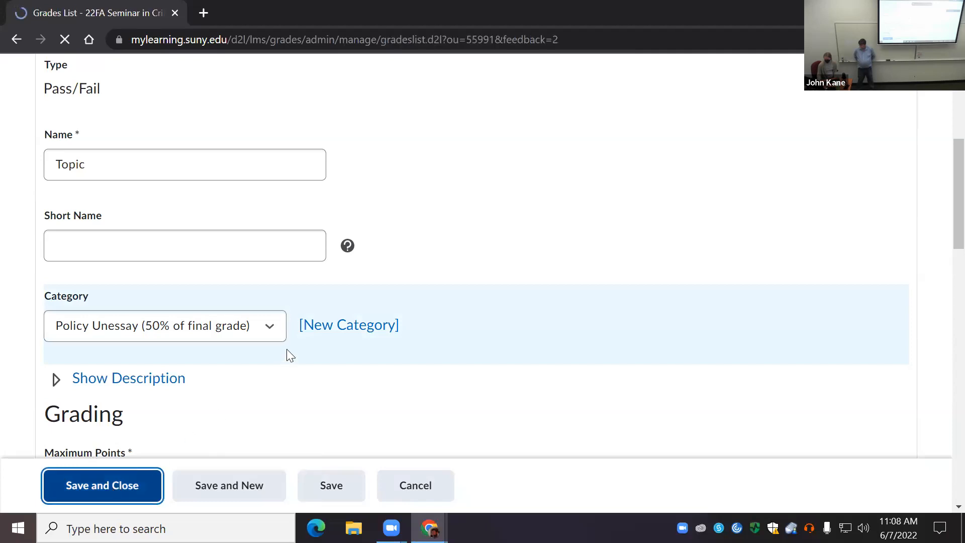
# Step: Go to the course administration page and open Course Builder
pyautogui.scroll(-4, 275, 362)
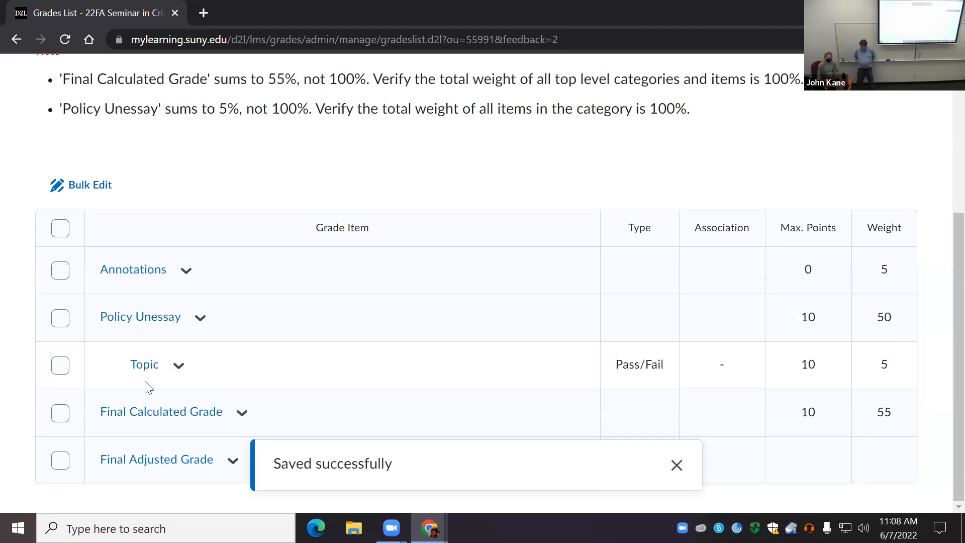
pyautogui.scroll(5, 261, 381)
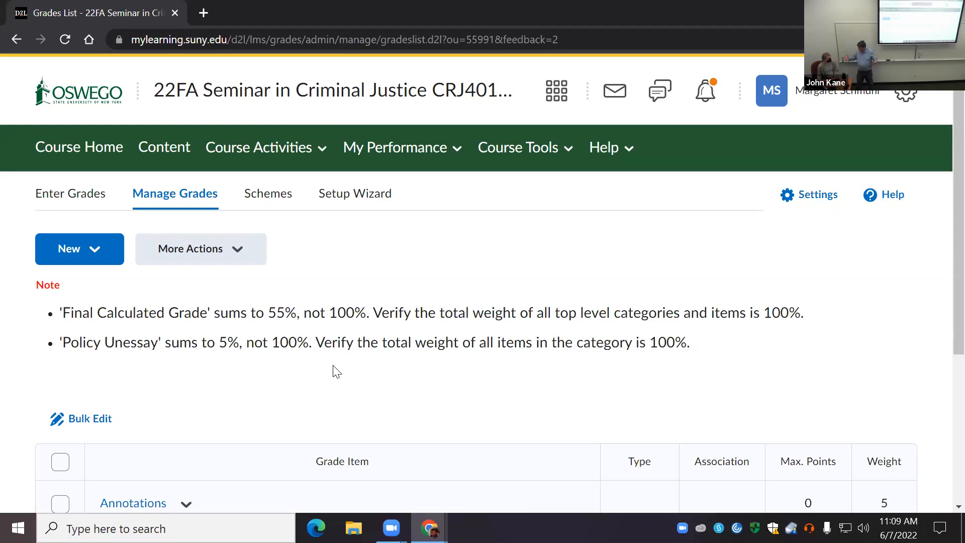
pyautogui.click(562, 151)
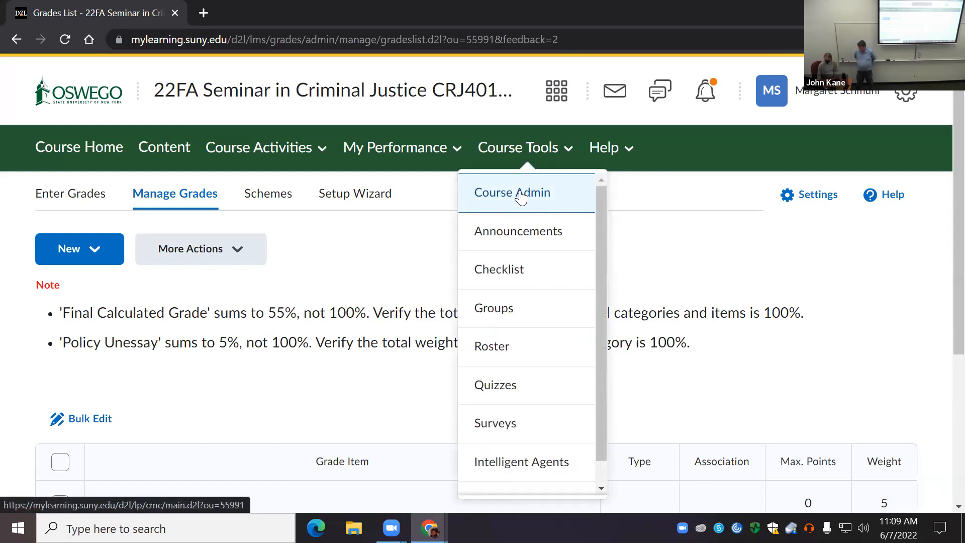
pyautogui.click(521, 197)
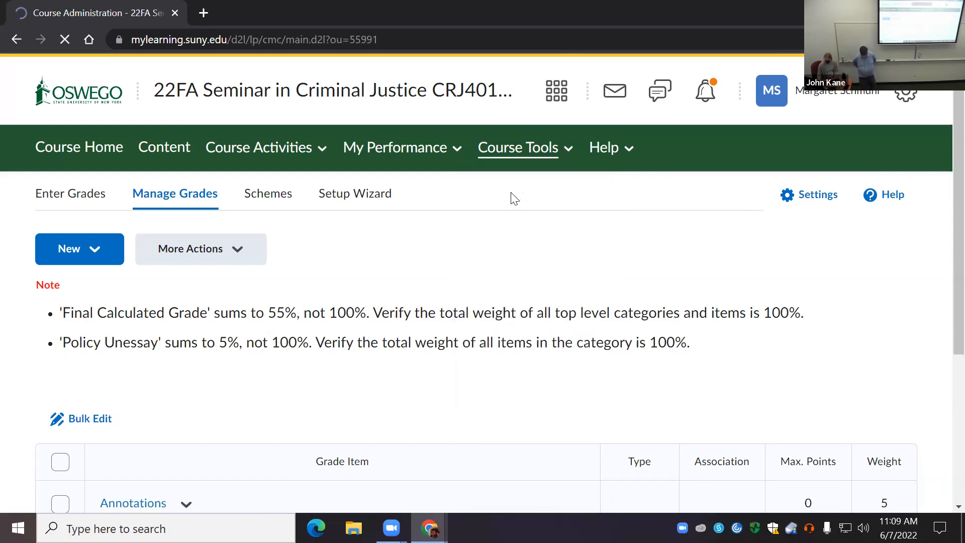
pyautogui.scroll(-2, 186, 381)
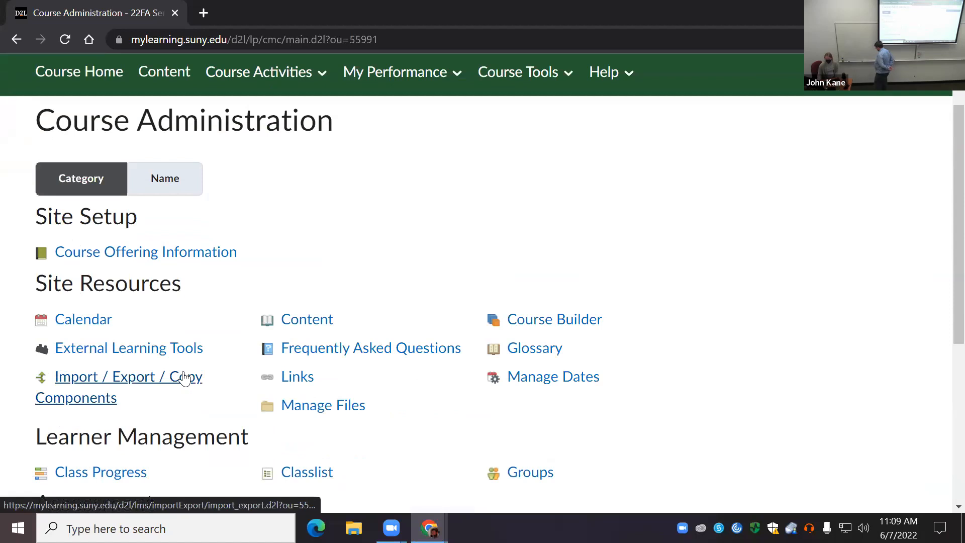
pyautogui.click(552, 321)
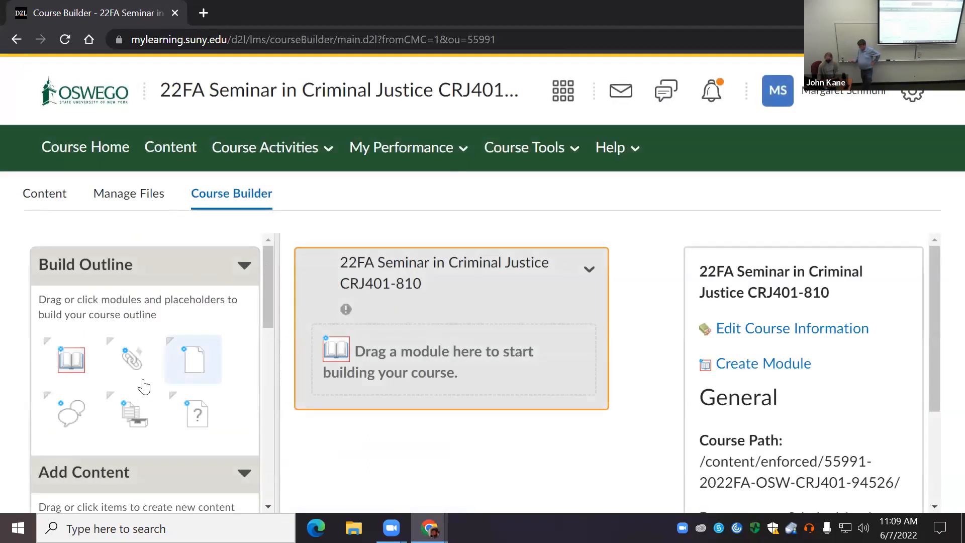
# Step: Add a module named Unessay to the course outline
pyautogui.click(67, 361)
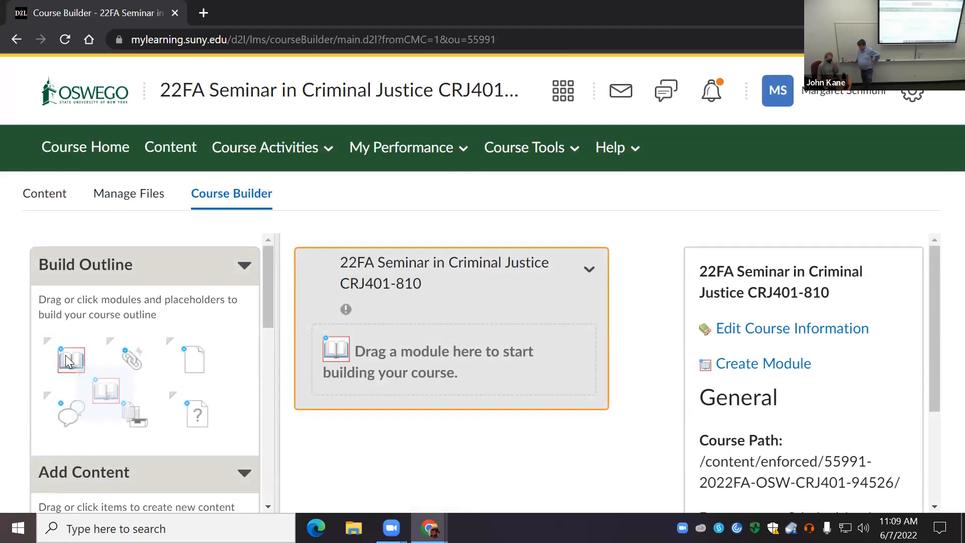
pyautogui.moveTo(65, 356)
pyautogui.mouseDown()
pyautogui.moveTo(96, 305)
pyautogui.moveTo(77, 355)
pyautogui.mouseUp()
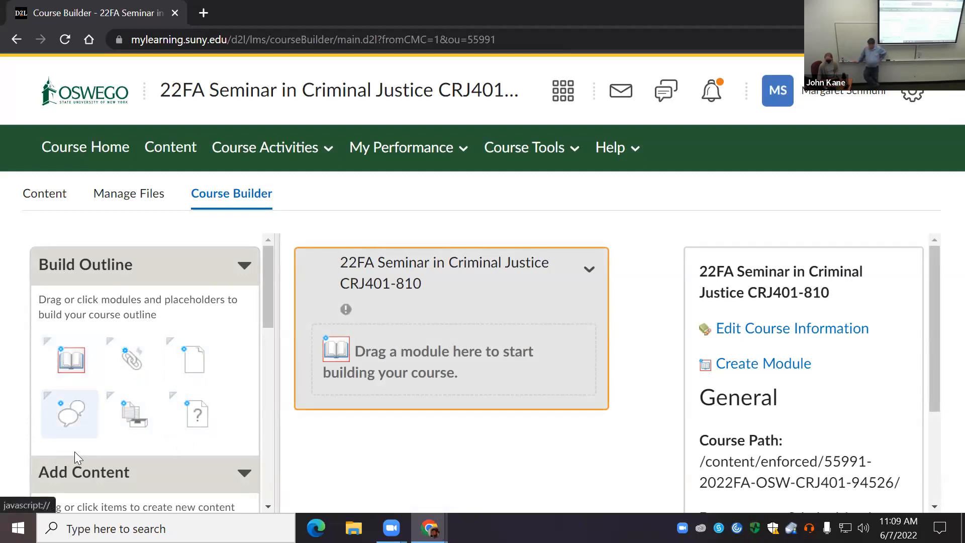
pyautogui.scroll(-5, 100, 422)
pyautogui.scroll(5, 105, 417)
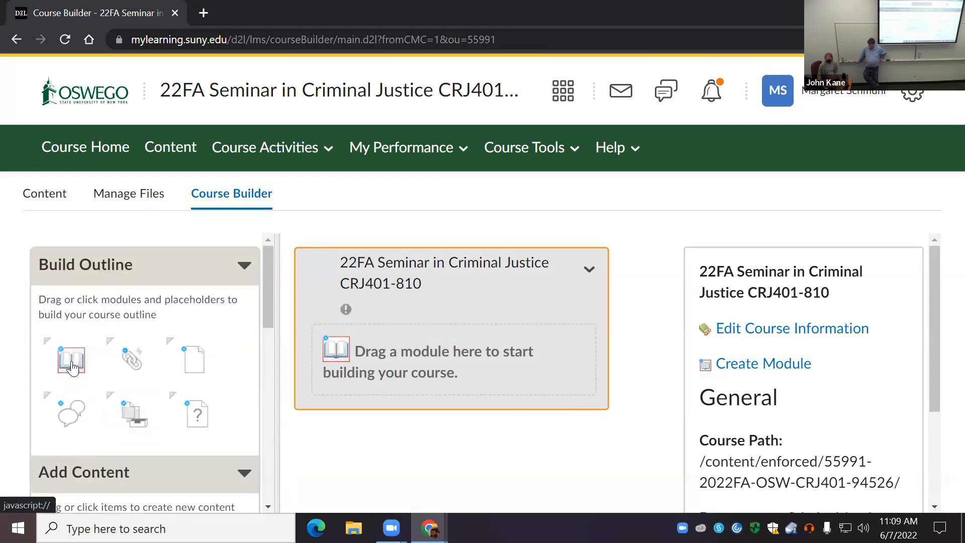
pyautogui.moveTo(71, 359); pyautogui.dragTo(420, 353)
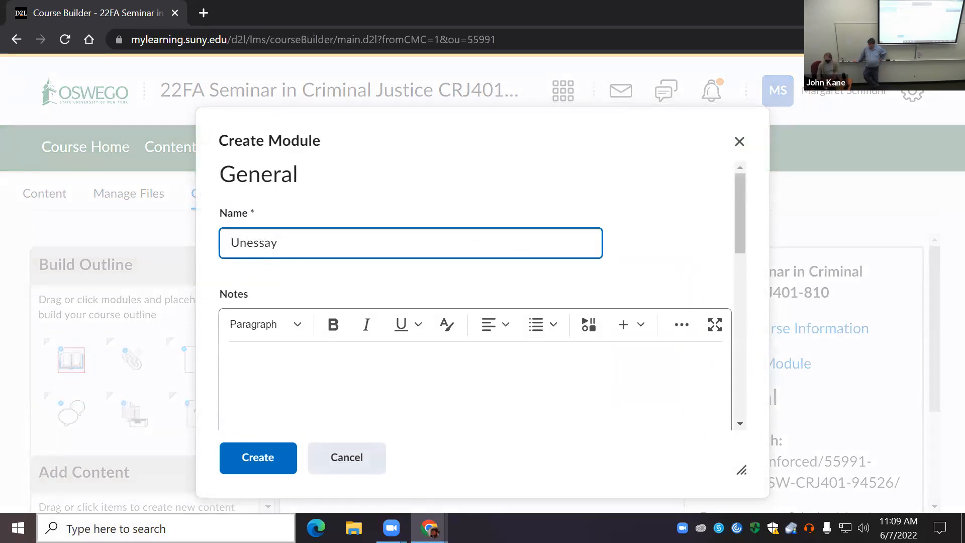
pyautogui.click(267, 458)
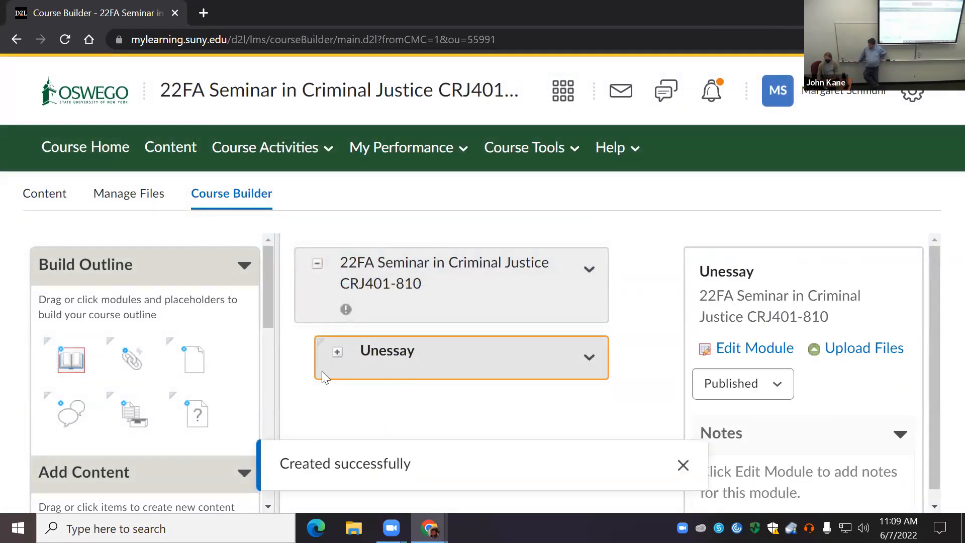
# Step: Look through the content and browsing tools in Course Builder, and examine the existing assignments available to add
pyautogui.scroll(-1, 104, 370)
pyautogui.scroll(-3, 104, 369)
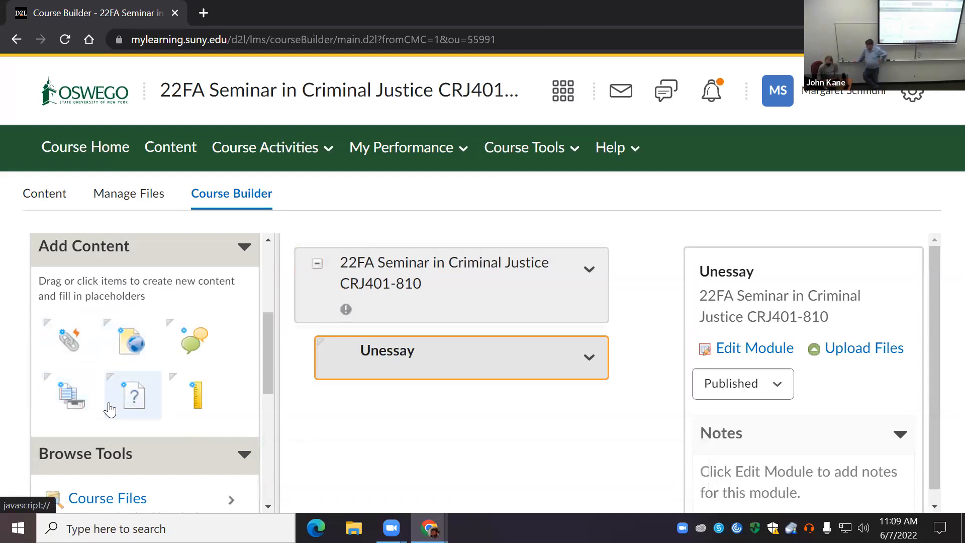
pyautogui.scroll(-3, 107, 404)
pyautogui.scroll(-1, 134, 405)
pyautogui.scroll(-2, 135, 405)
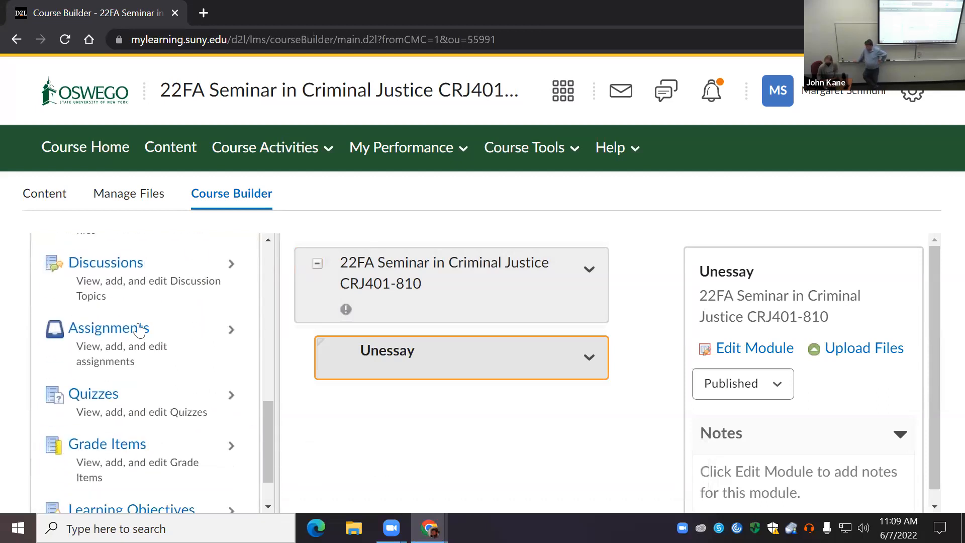
pyautogui.scroll(2, 101, 341)
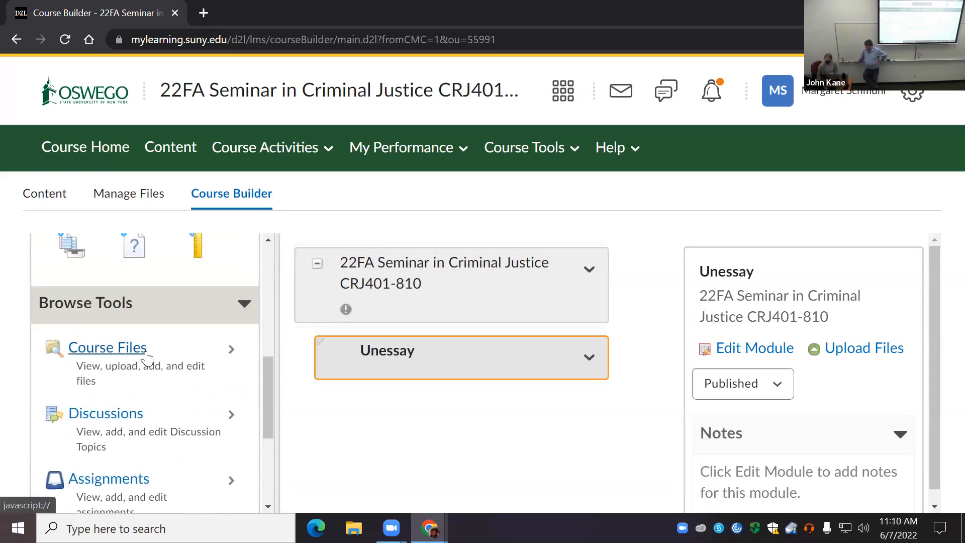
pyautogui.scroll(-2, 130, 339)
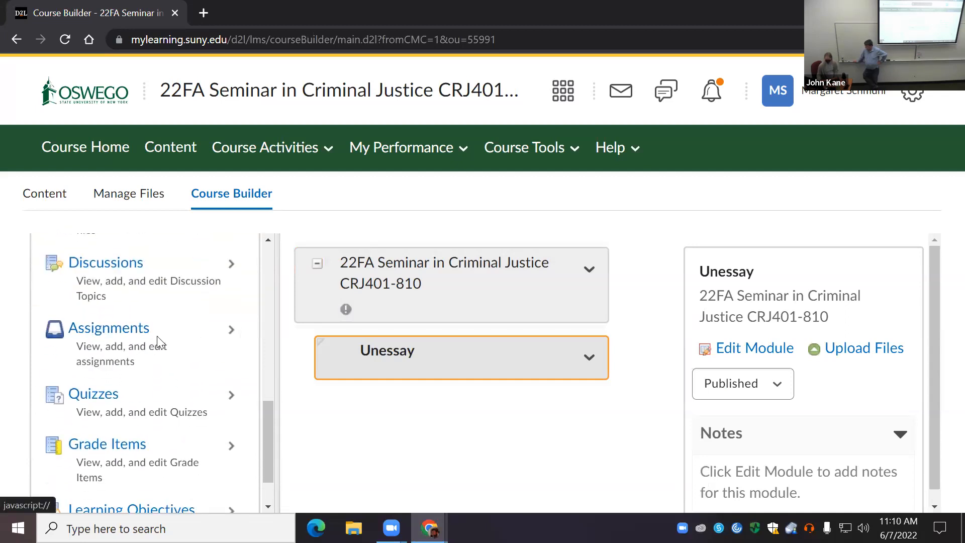
pyautogui.click(129, 334)
pyautogui.scroll(-2, 131, 403)
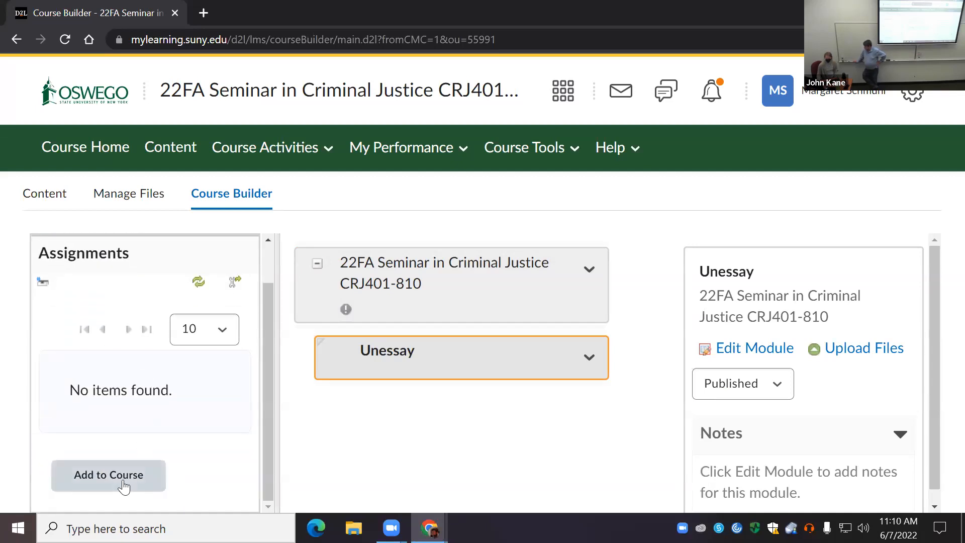
pyautogui.scroll(2, 176, 355)
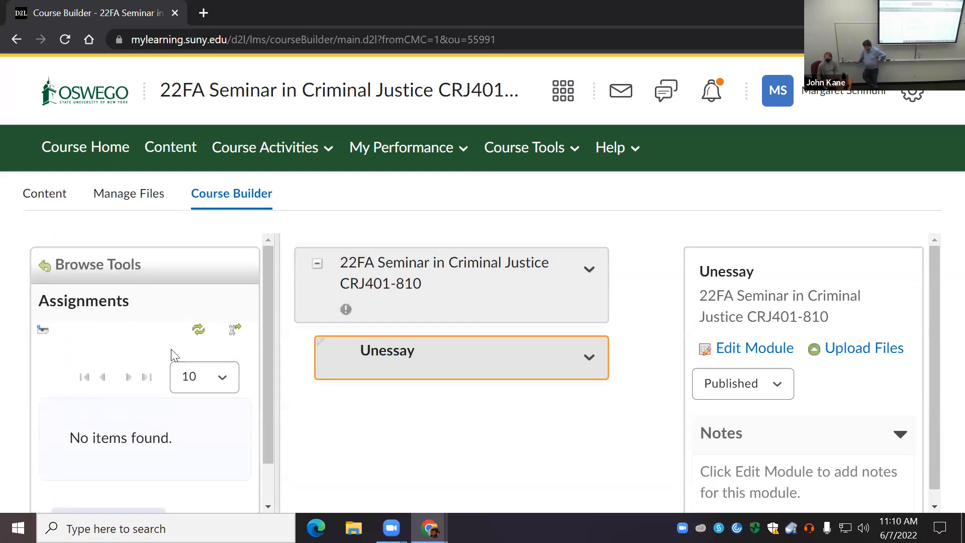
# Step: Go to the course administration page and open Assignments
pyautogui.click(567, 154)
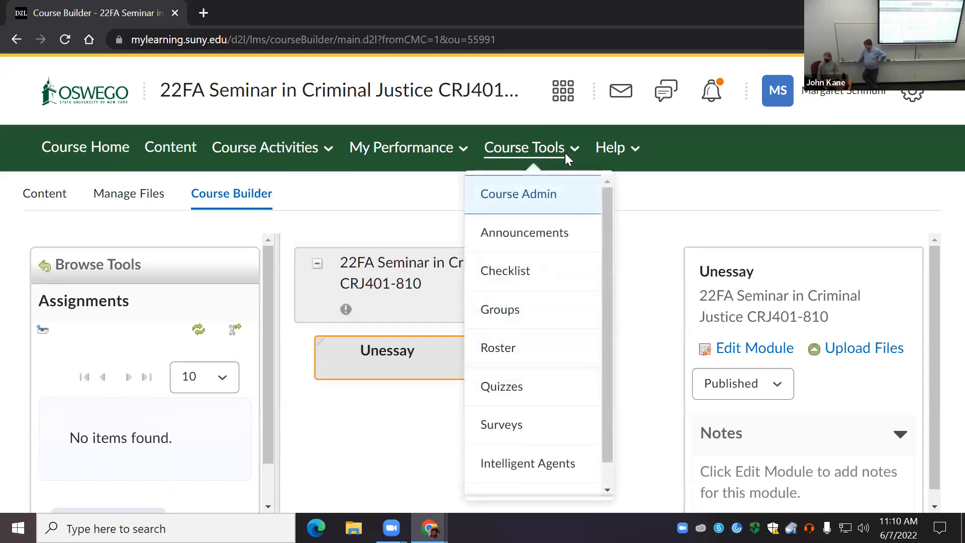
pyautogui.click(529, 202)
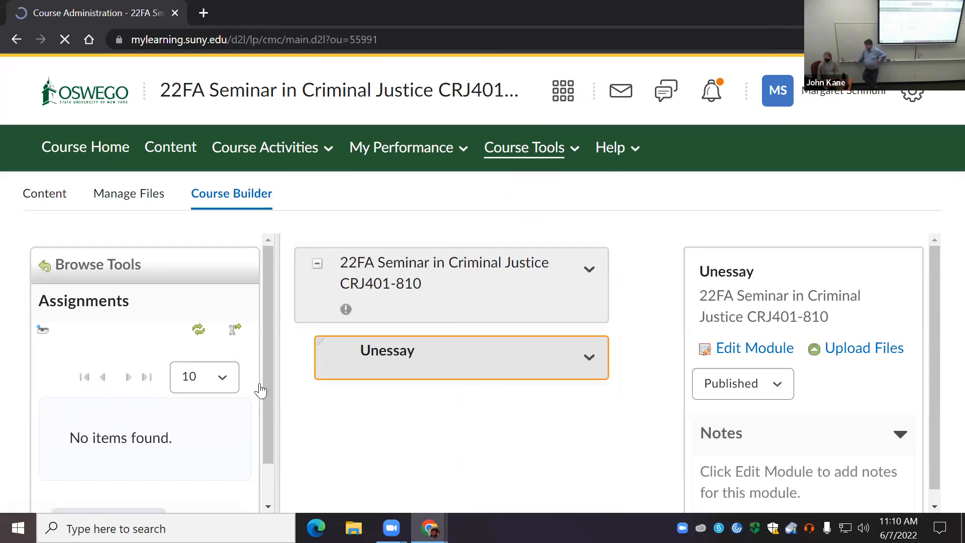
pyautogui.scroll(-6, 249, 375)
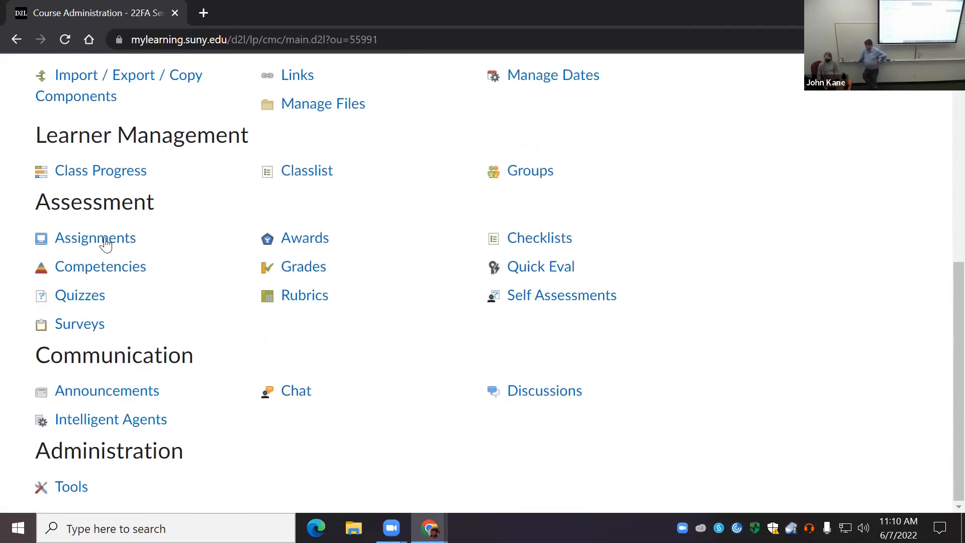
pyautogui.click(118, 245)
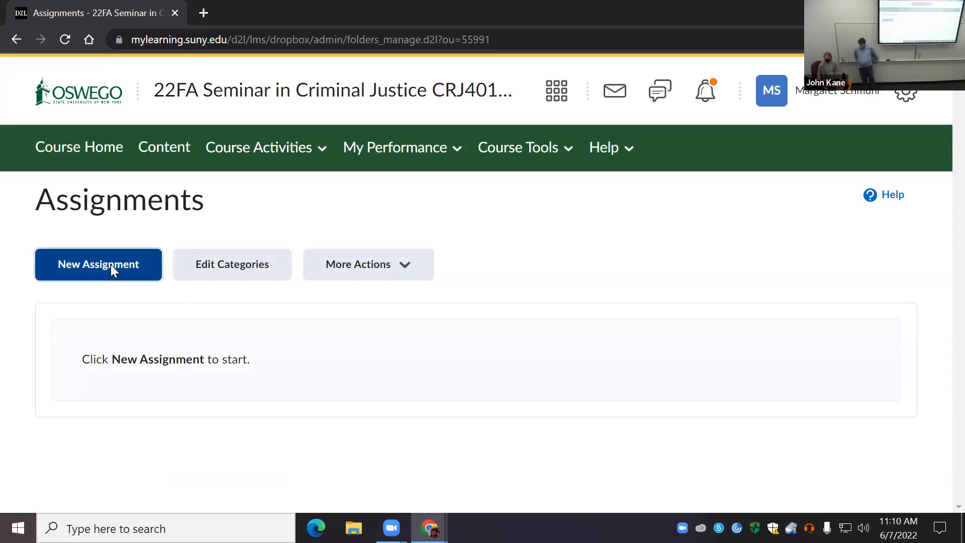
# Step: Start a new assignment and name it Topic
pyautogui.click(111, 264)
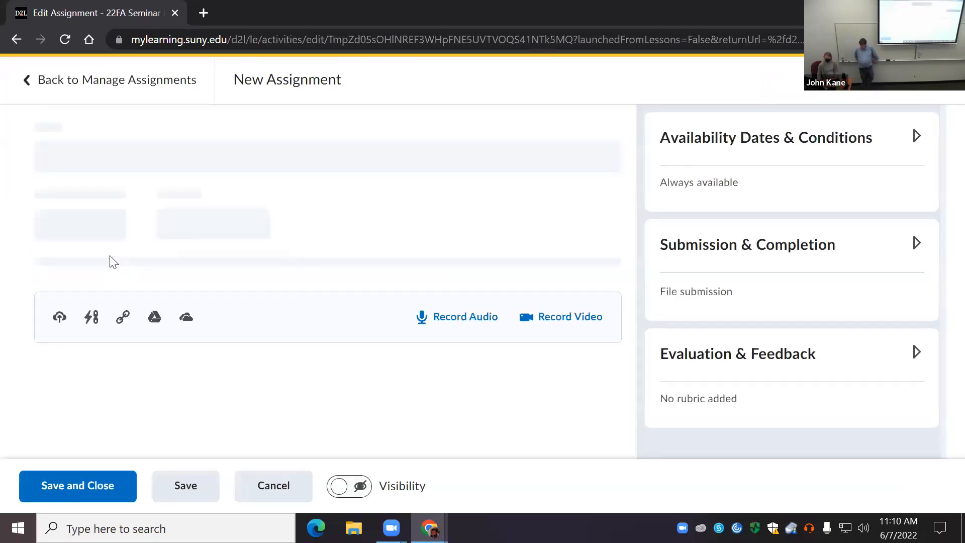
pyautogui.click(105, 151)
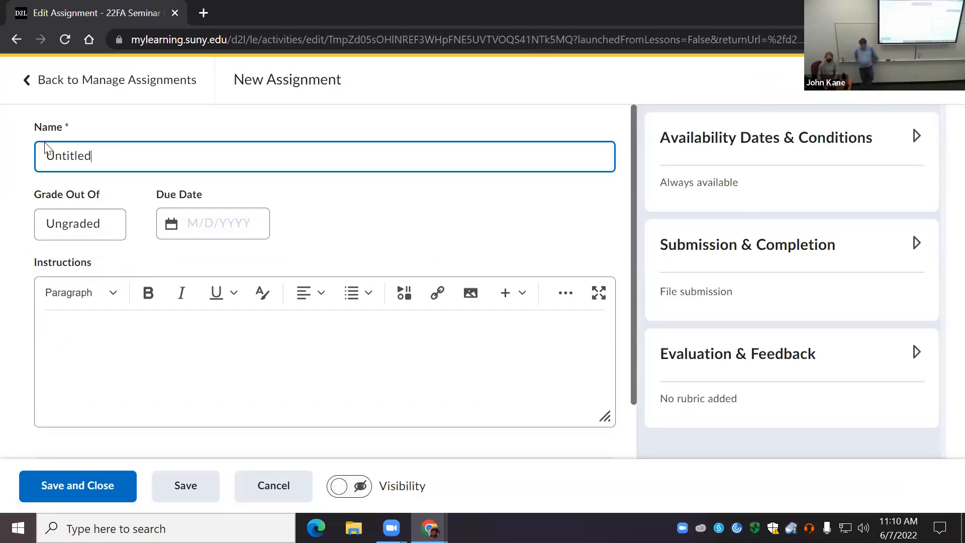
pyautogui.doubleClick(64, 152)
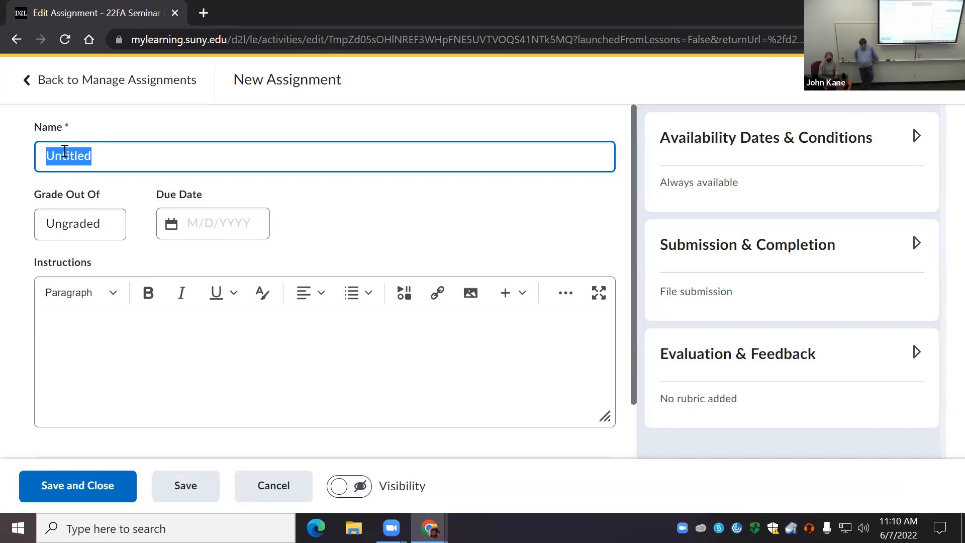
pyautogui.write('Topic')
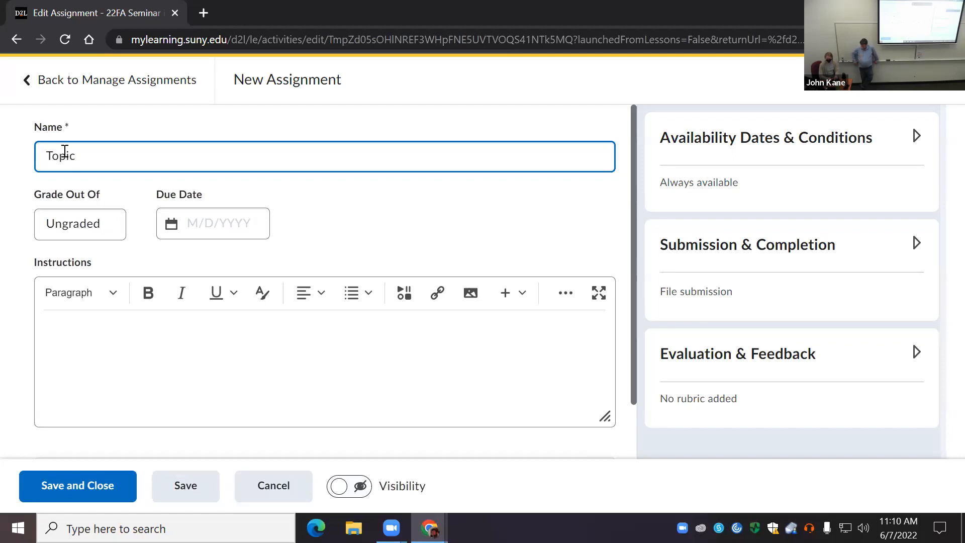
# Step: Make the Topic assignment graded, linked to a new grade item in the Policy Unessay category
pyautogui.click(94, 233)
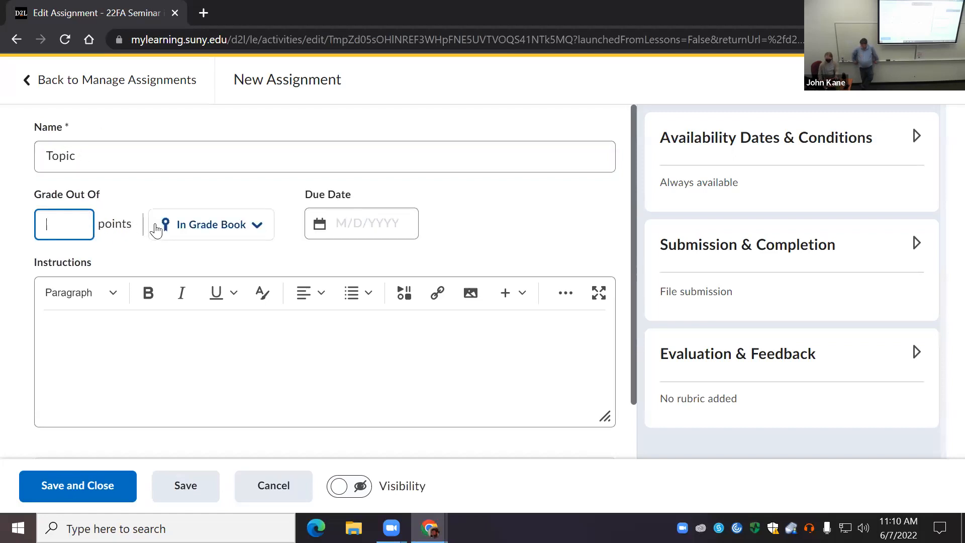
pyautogui.click(231, 231)
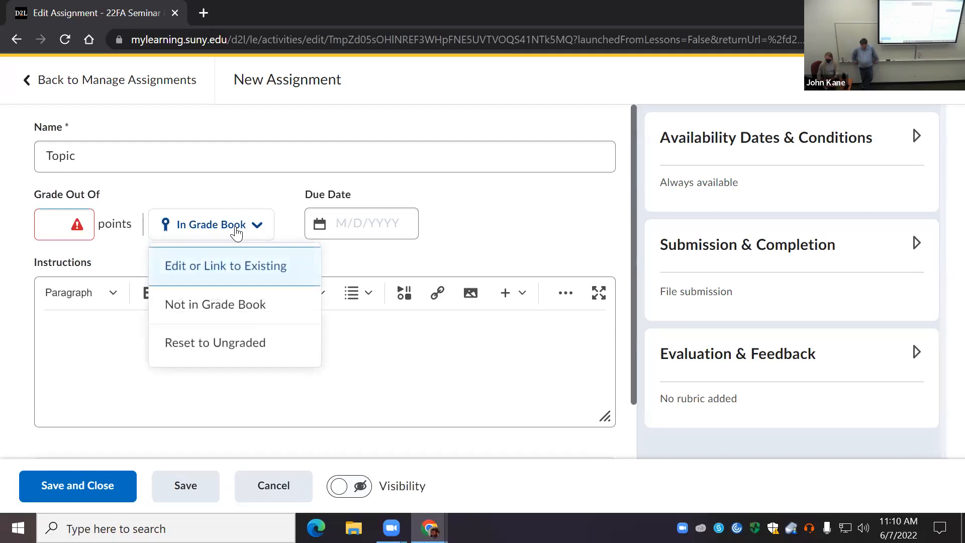
pyautogui.click(227, 268)
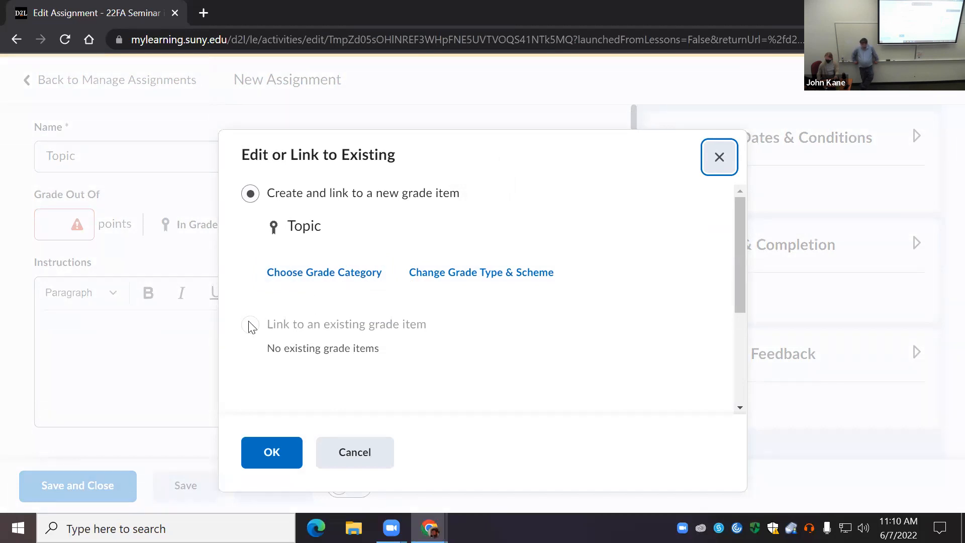
pyautogui.click(352, 276)
pyautogui.click(342, 338)
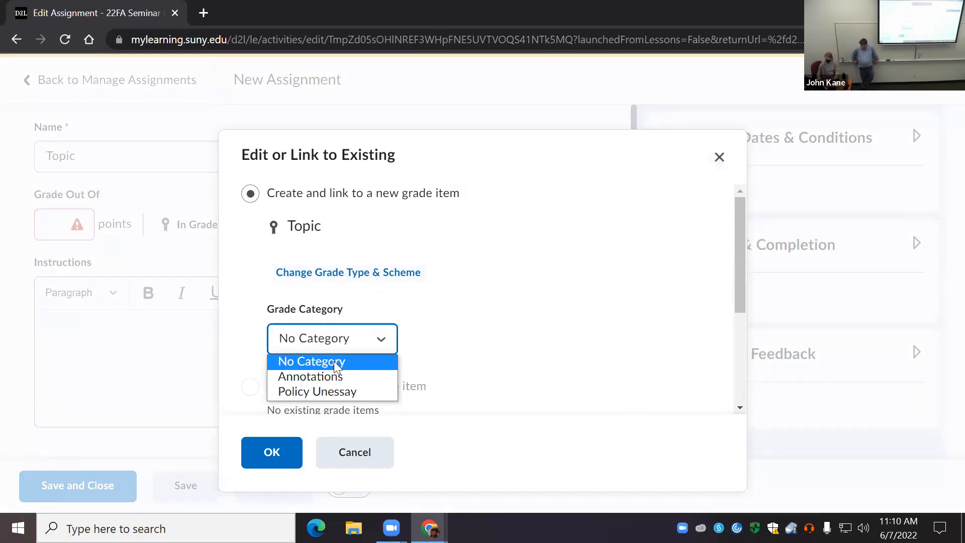
pyautogui.click(328, 390)
pyautogui.scroll(-3, 300, 276)
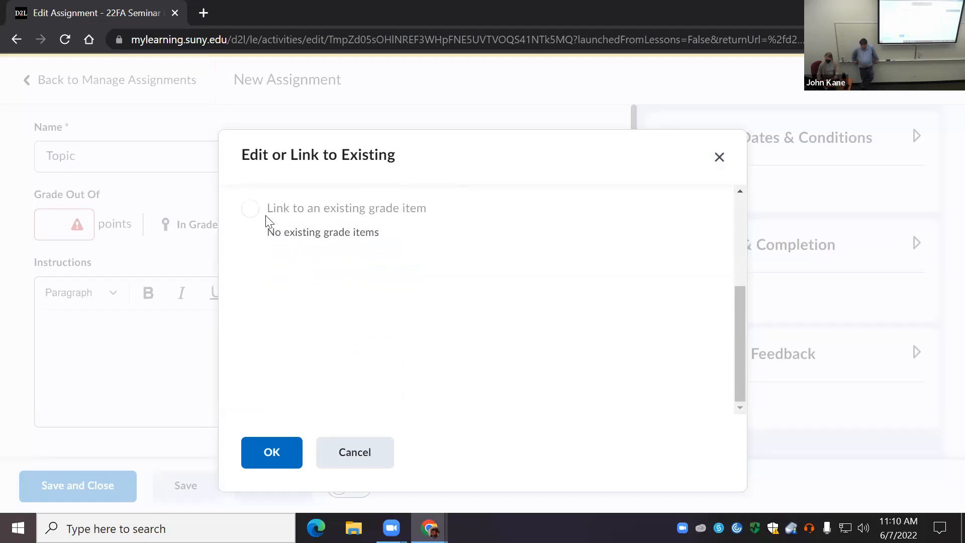
pyautogui.scroll(3, 296, 249)
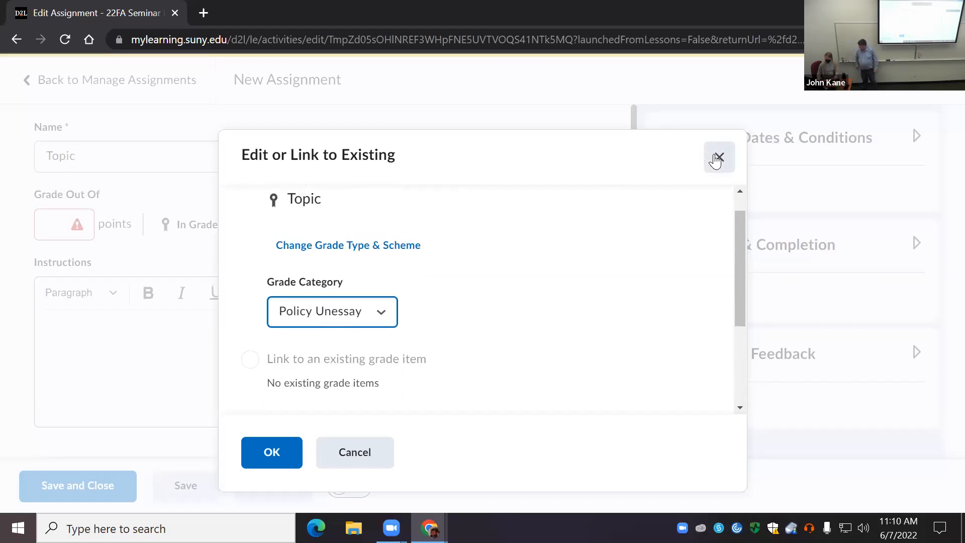
pyautogui.scroll(1, 322, 354)
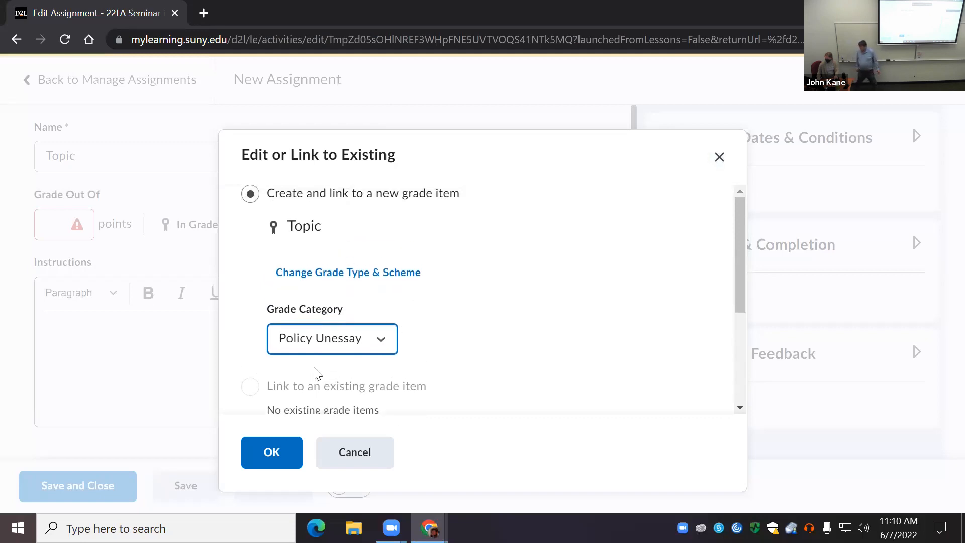
pyautogui.scroll(-3, 321, 368)
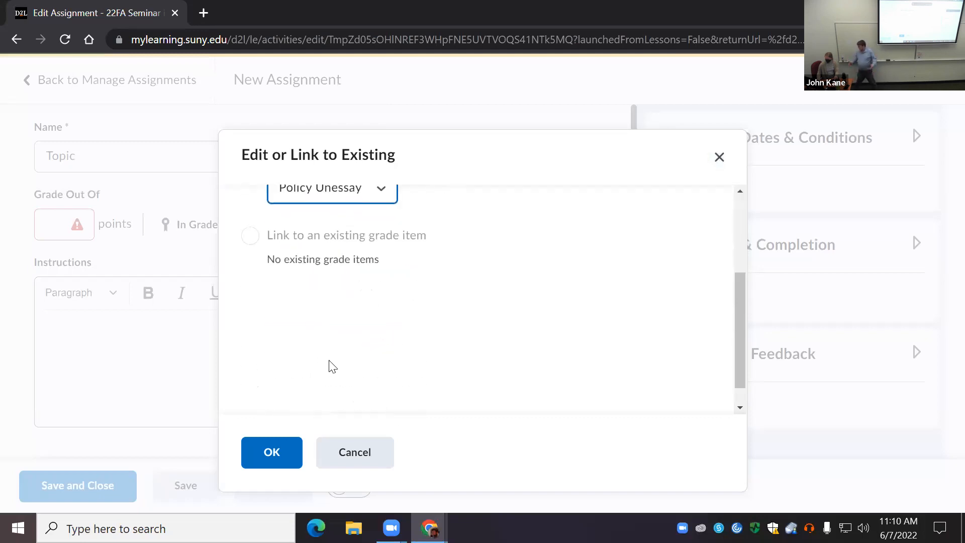
pyautogui.scroll(3, 307, 367)
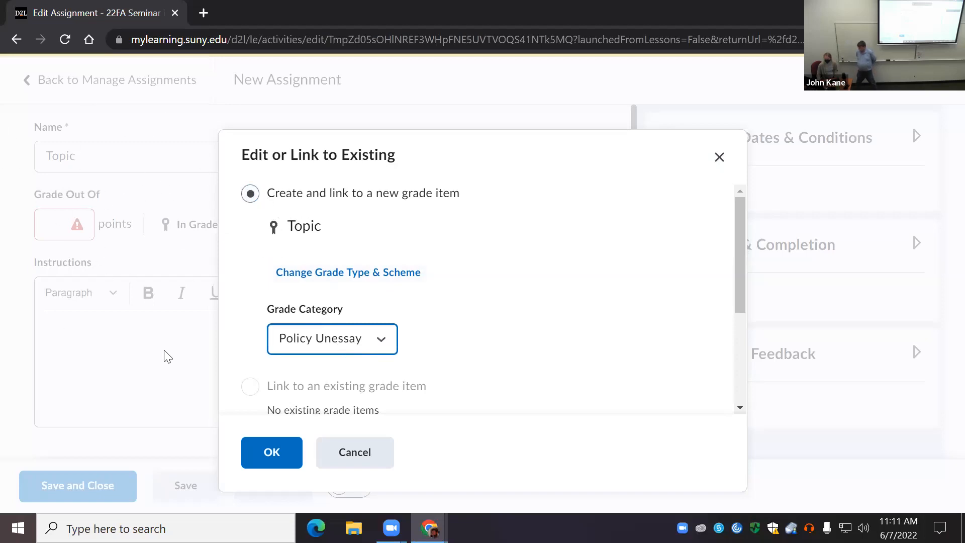
pyautogui.scroll(-2, 355, 333)
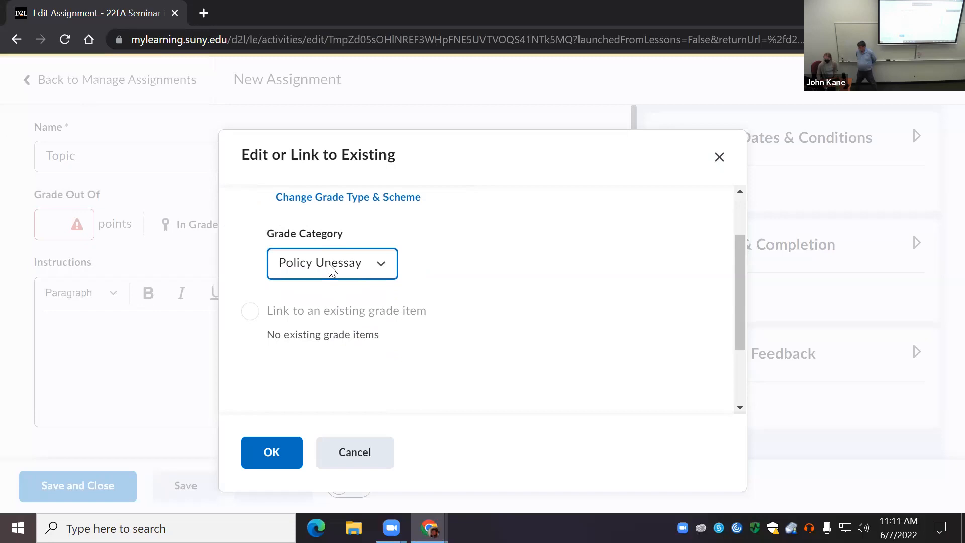
pyautogui.click(355, 272)
pyautogui.click(345, 316)
pyautogui.click(277, 439)
# Step: Set the Topic assignment to be graded out of 5 points
pyautogui.click(67, 227)
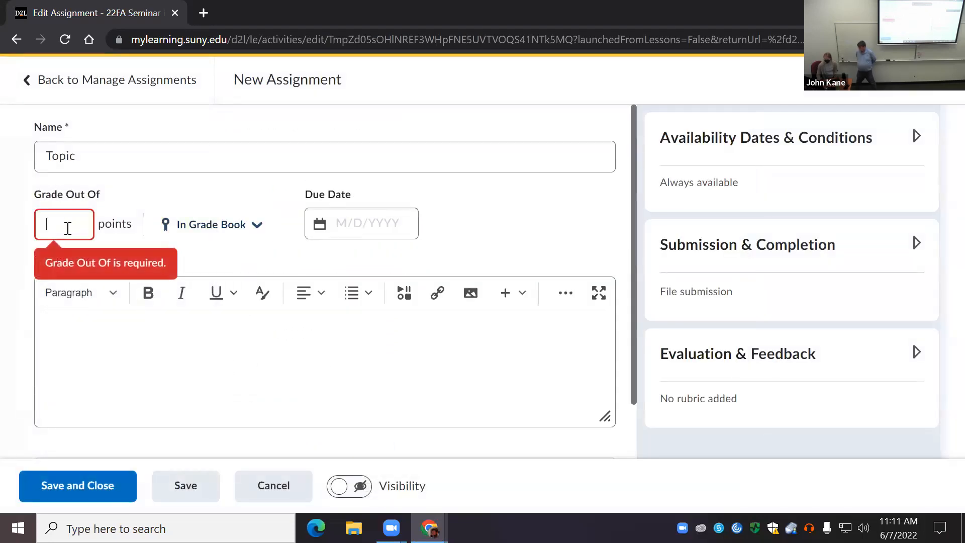
pyautogui.write('5')
pyautogui.click(162, 271)
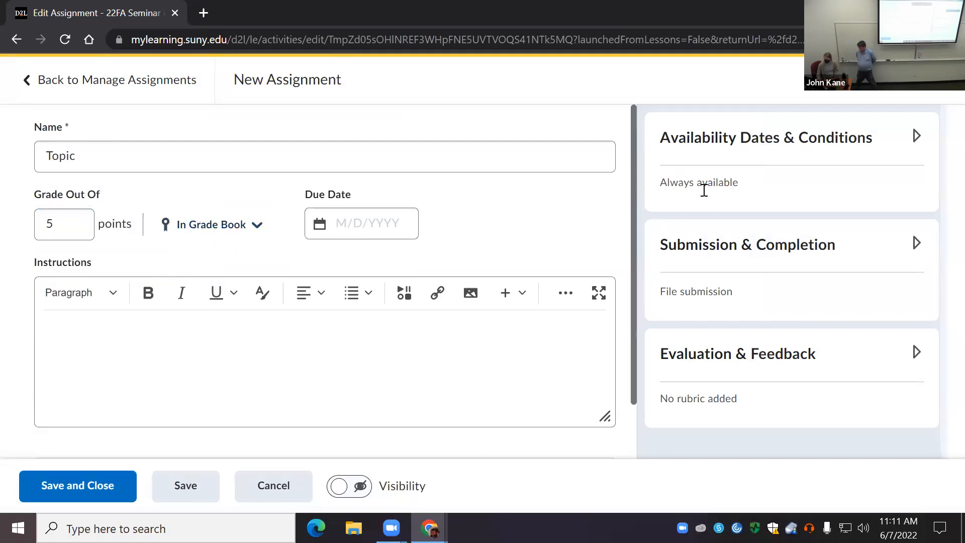
pyautogui.click(255, 225)
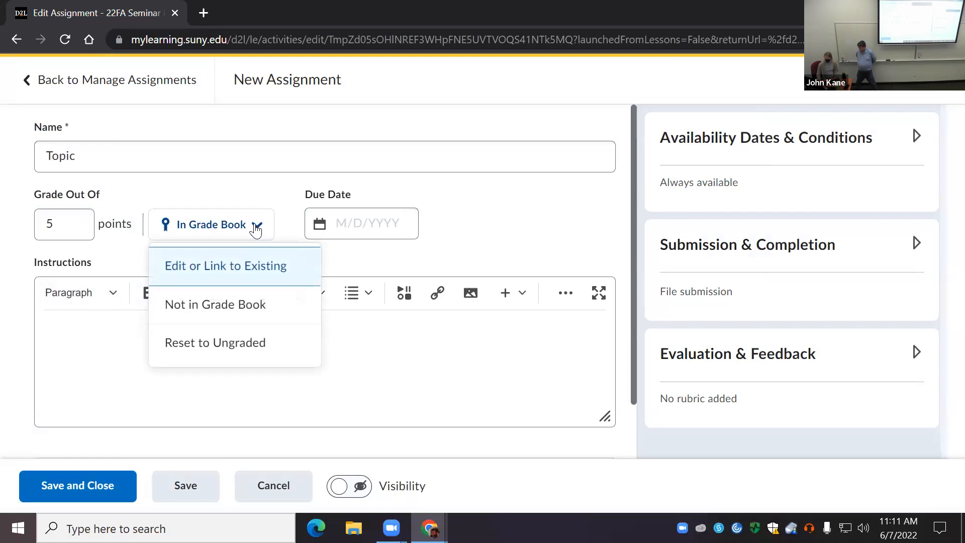
pyautogui.click(255, 227)
pyautogui.click(363, 221)
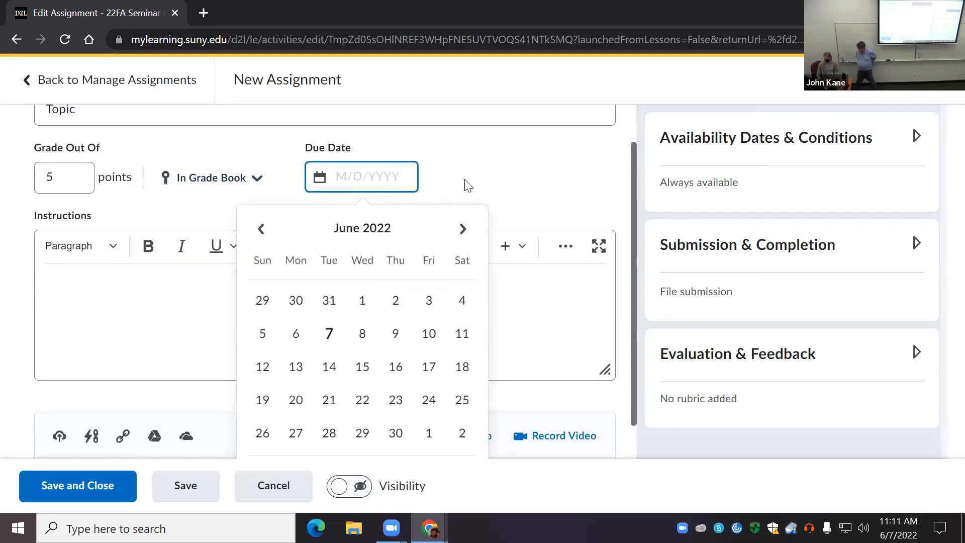
pyautogui.click(467, 185)
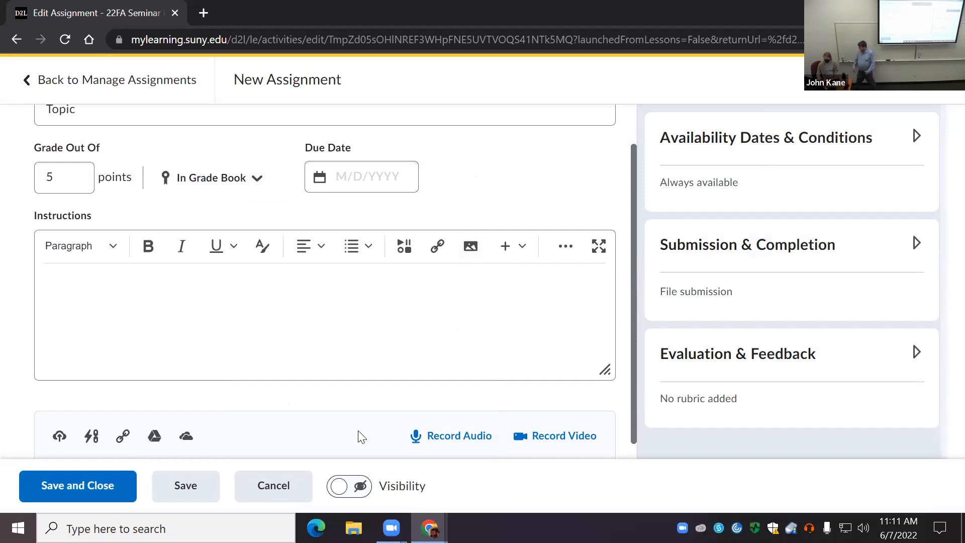
pyautogui.scroll(1, 607, 179)
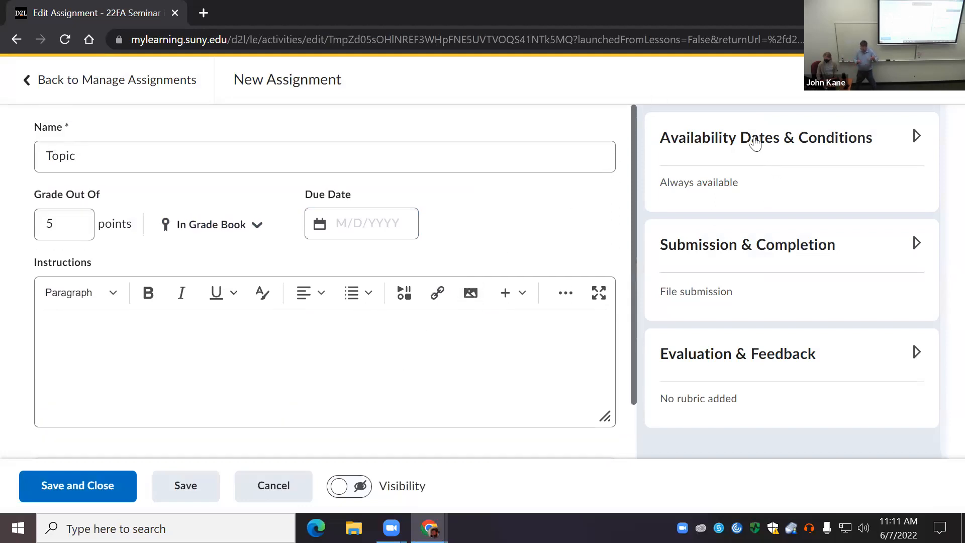
# Step: Expand Submission & Completion and examine the category, submission type, file extension and notification email options
pyautogui.scroll(-1, 631, 308)
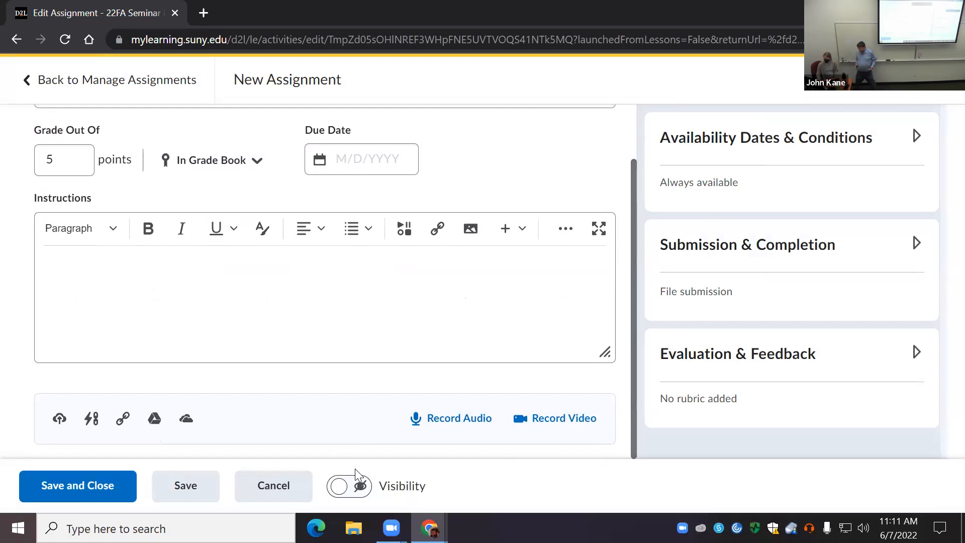
pyautogui.click(754, 245)
pyautogui.scroll(-3, 729, 311)
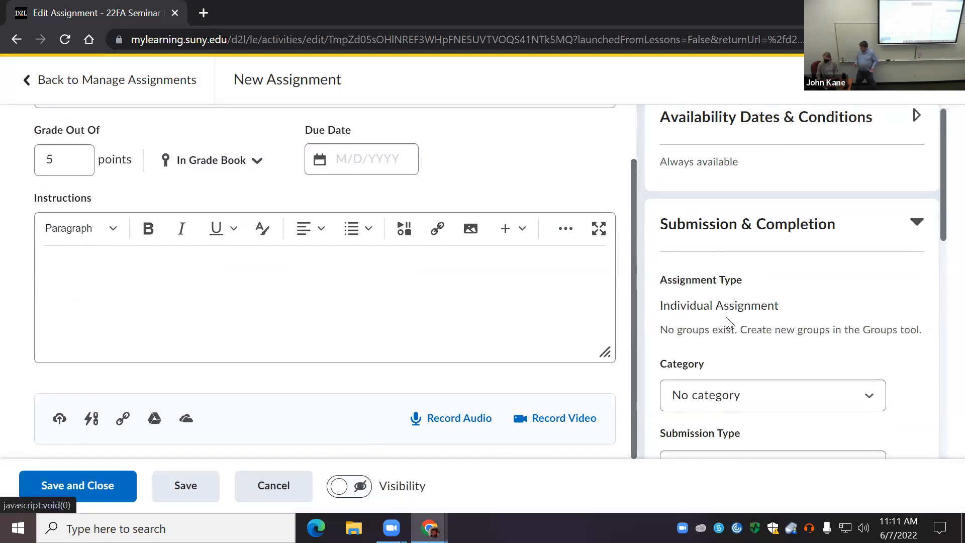
pyautogui.click(745, 271)
pyautogui.click(753, 236)
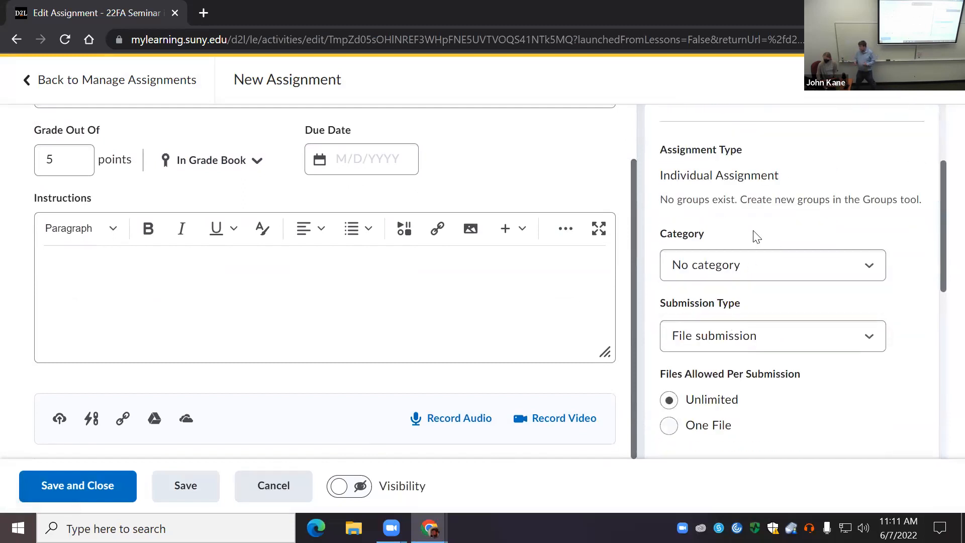
pyautogui.scroll(-5, 789, 312)
pyautogui.scroll(-2, 714, 309)
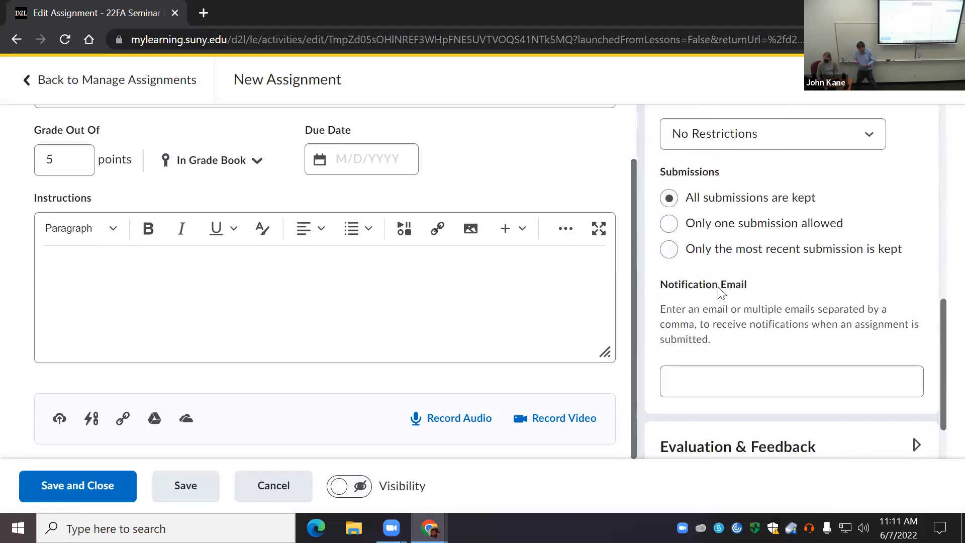
pyautogui.scroll(3, 723, 266)
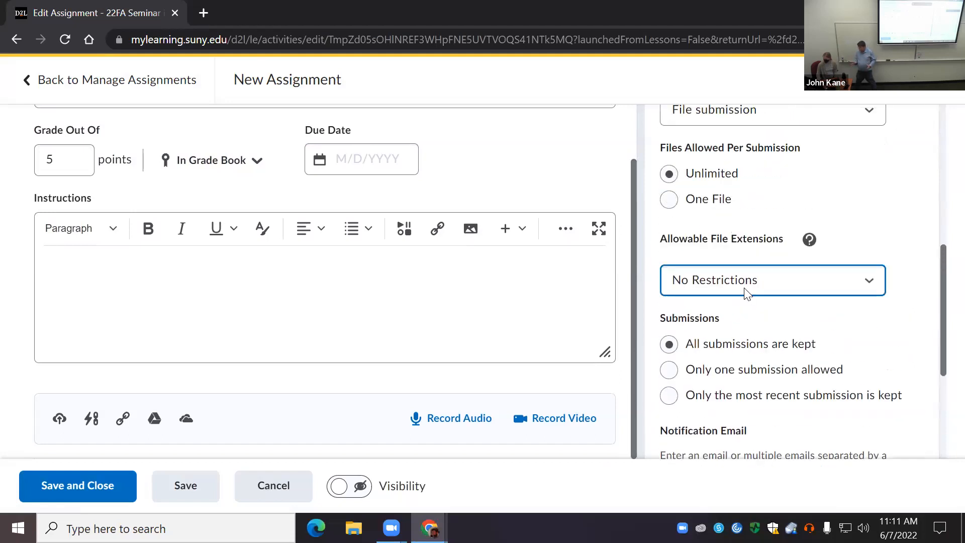
pyautogui.scroll(-4, 728, 324)
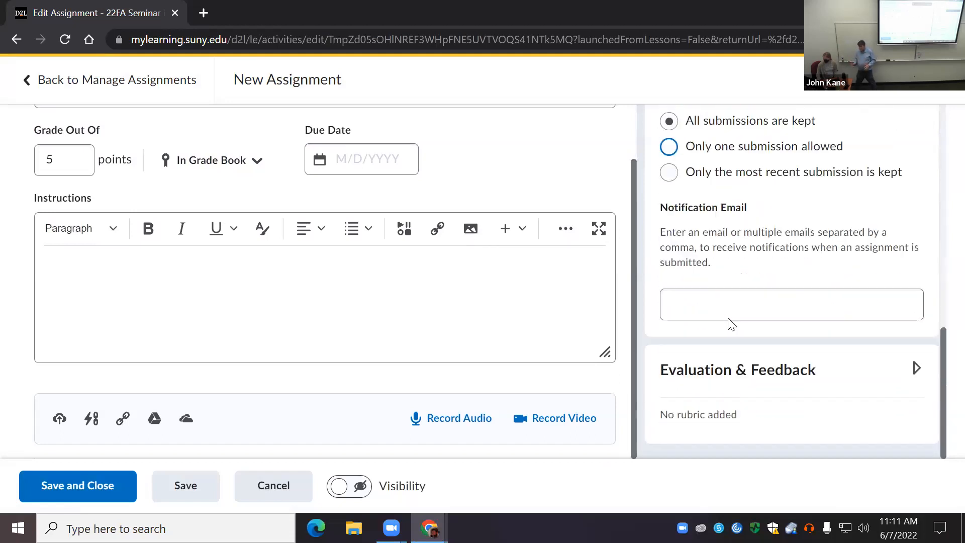
# Step: Expand Evaluation & Feedback and examine the rubric, learning objective, annotation and anonymous marking options
pyautogui.click(734, 373)
pyautogui.scroll(-5, 731, 327)
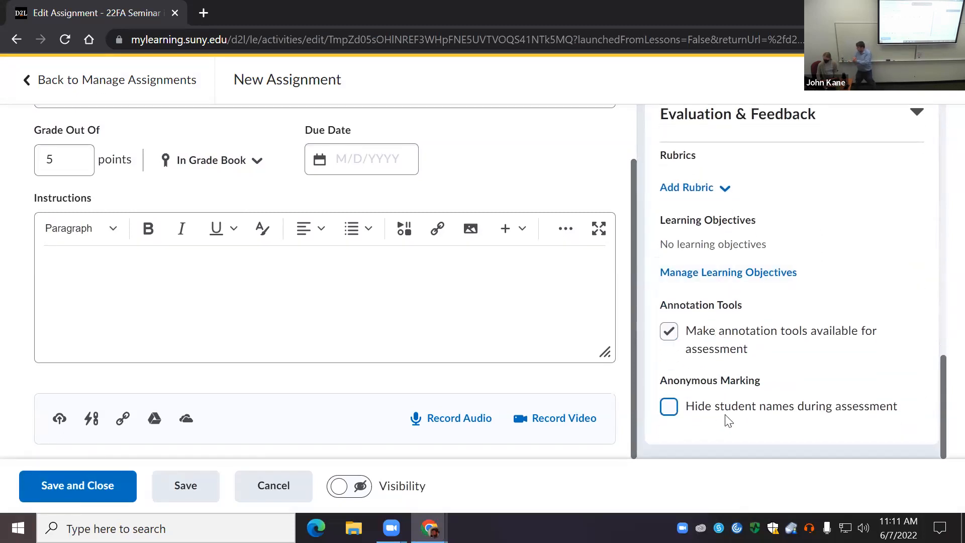
pyautogui.scroll(4, 726, 411)
pyautogui.scroll(-4, 704, 412)
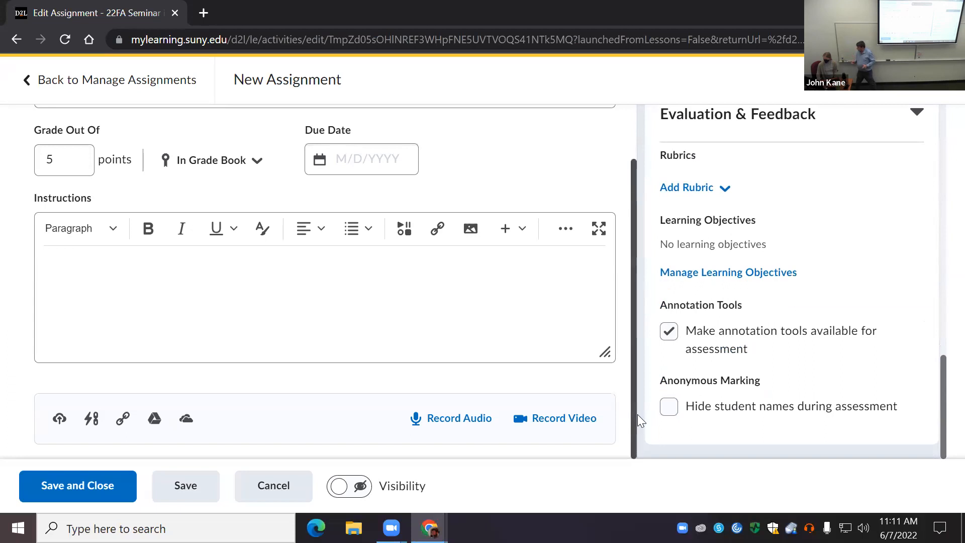
pyautogui.click(674, 412)
pyautogui.click(672, 408)
pyautogui.scroll(10, 690, 400)
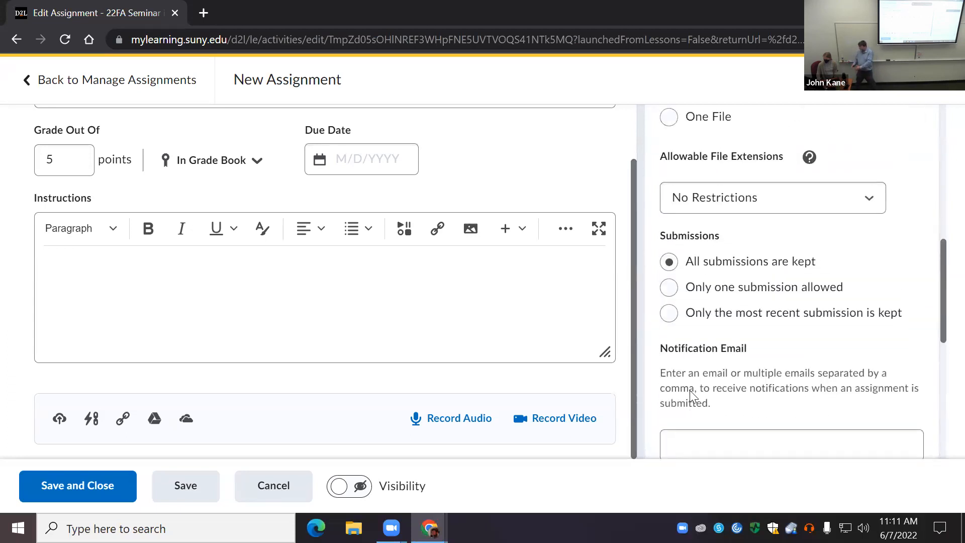
# Step: Expand Availability Dates & Conditions, examine the dates, release conditions and special access options, and collapse the section
pyautogui.click(743, 156)
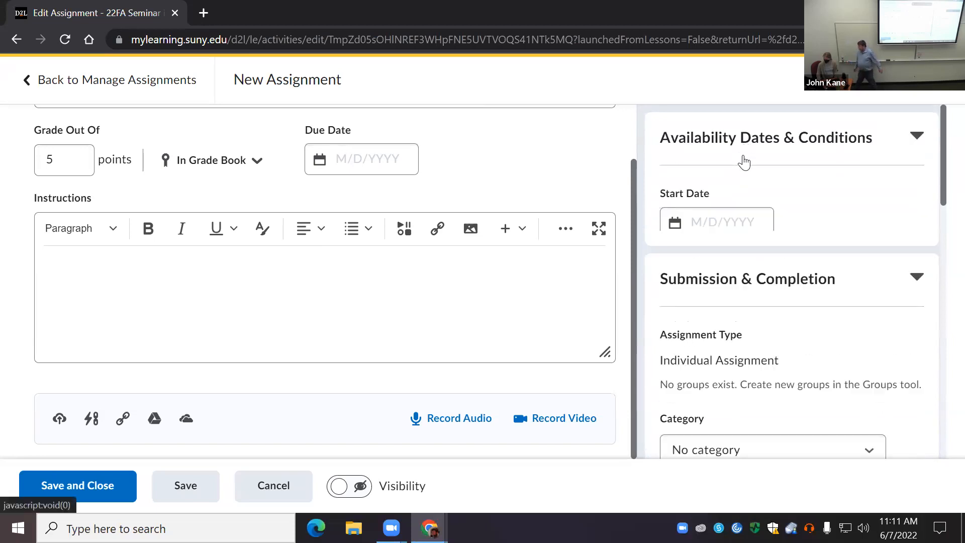
pyautogui.scroll(-3, 716, 250)
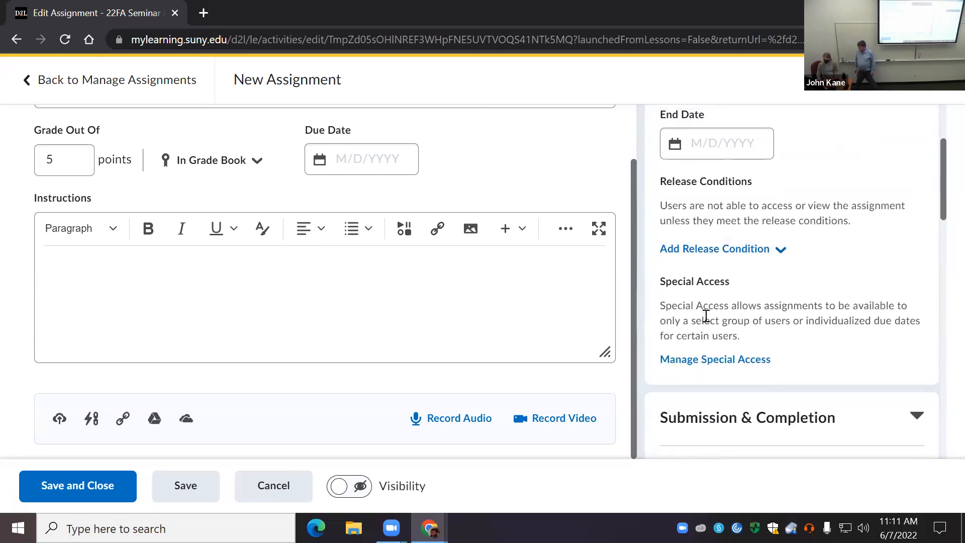
pyautogui.scroll(3, 717, 306)
pyautogui.click(751, 136)
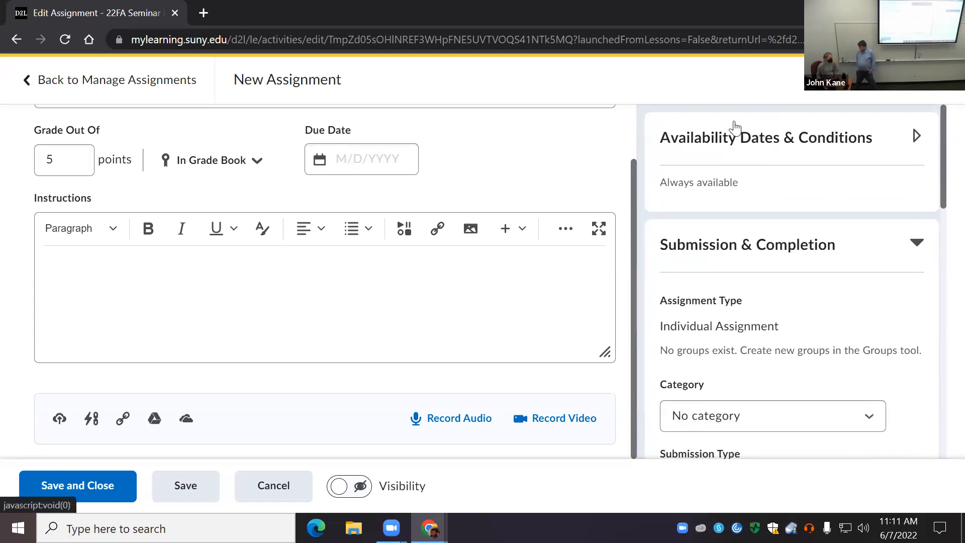
# Step: Restrict the allowable file extensions for Topic submissions to Annotatable Files
pyautogui.scroll(-2, 737, 146)
pyautogui.scroll(2, 739, 161)
pyautogui.scroll(-1, 753, 261)
pyautogui.scroll(-2, 753, 261)
pyautogui.scroll(3, 745, 222)
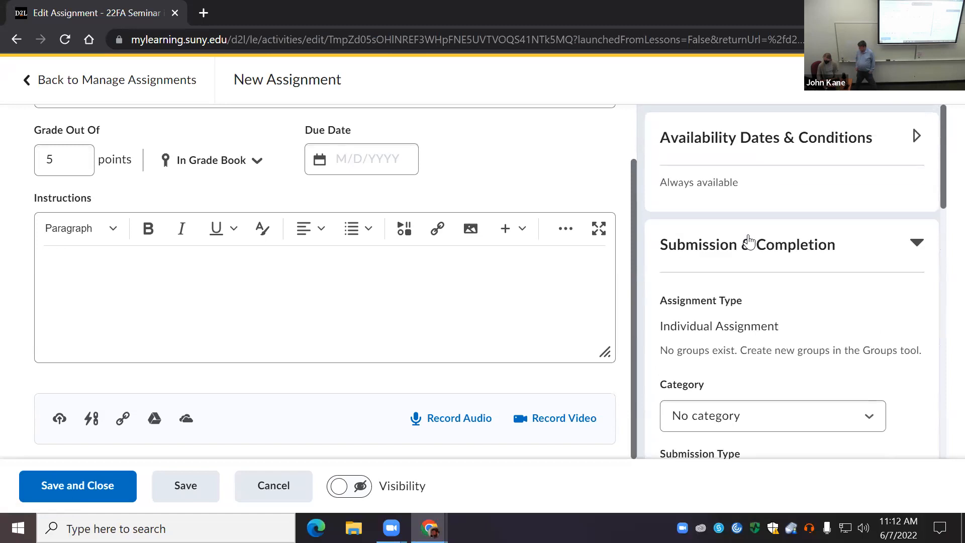
pyautogui.scroll(-3, 771, 258)
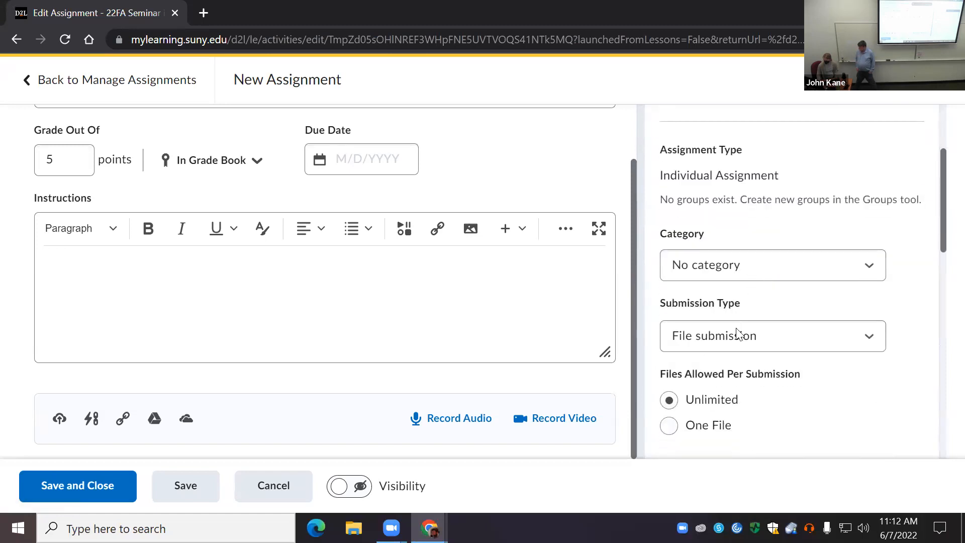
pyautogui.scroll(-3, 760, 351)
pyautogui.scroll(-1, 760, 352)
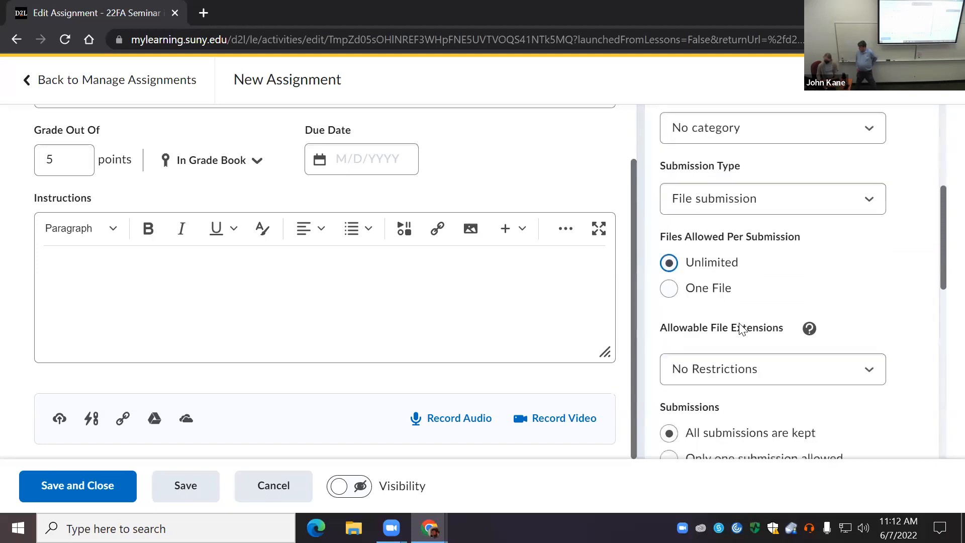
pyautogui.scroll(-3, 737, 332)
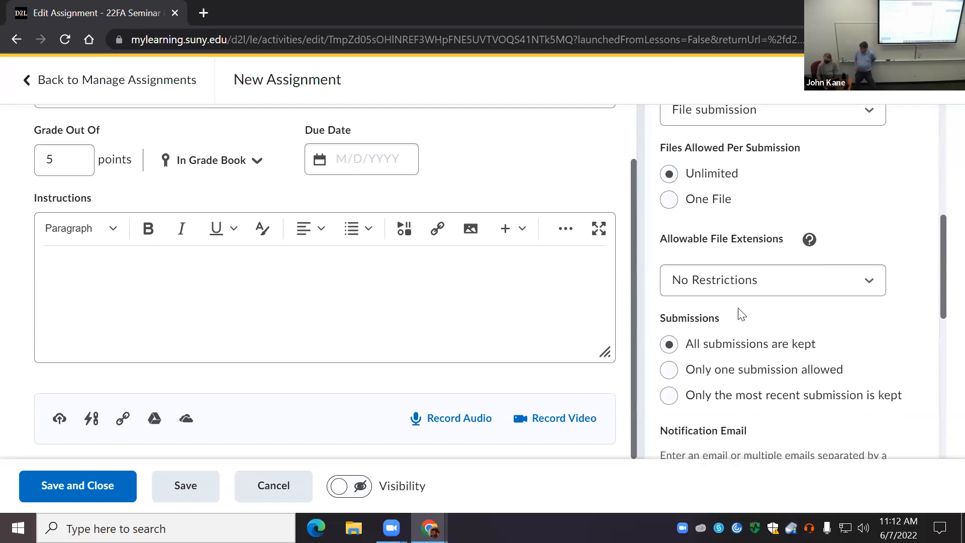
pyautogui.click(737, 282)
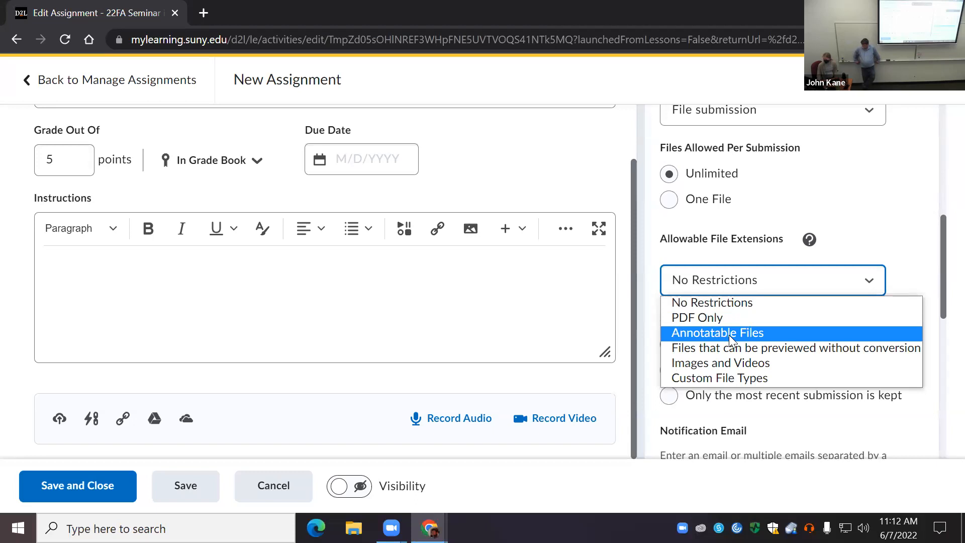
pyautogui.click(729, 334)
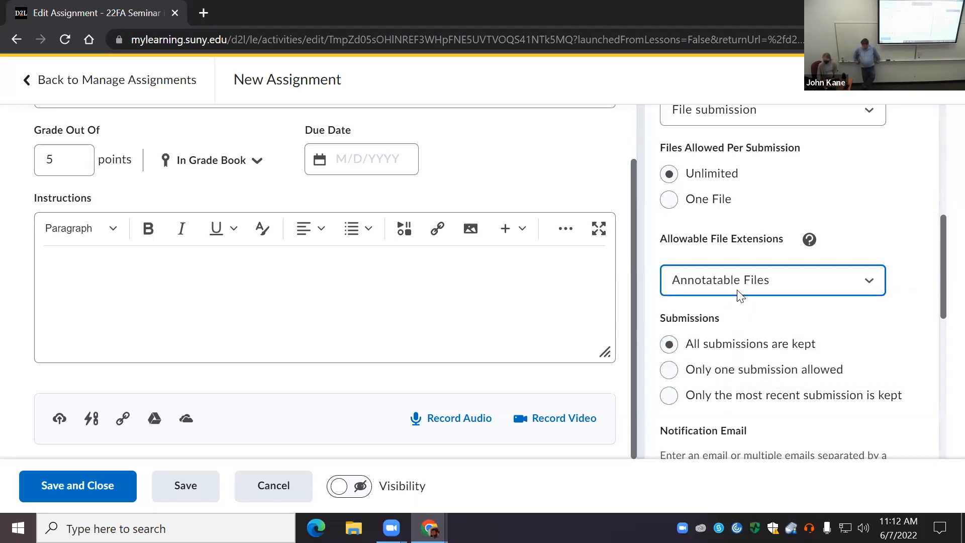
# Step: Examine which submissions are kept and the notification email setting for the Topic assignment
pyautogui.scroll(-1, 746, 311)
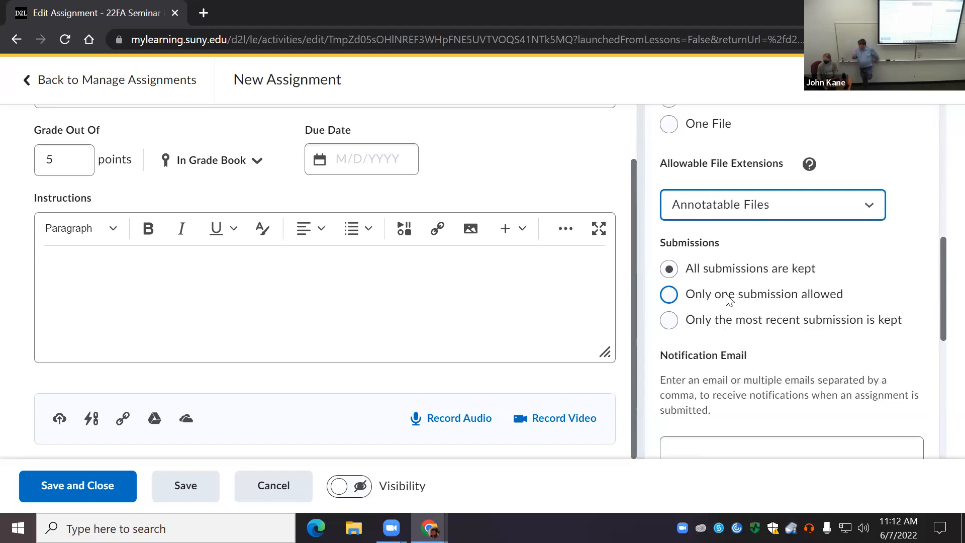
pyautogui.scroll(-1, 732, 301)
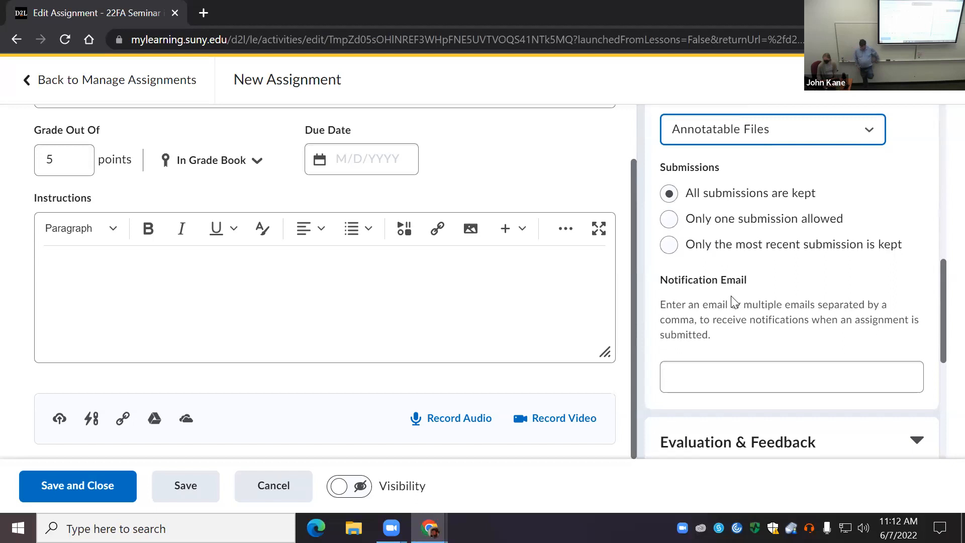
pyautogui.scroll(-3, 732, 301)
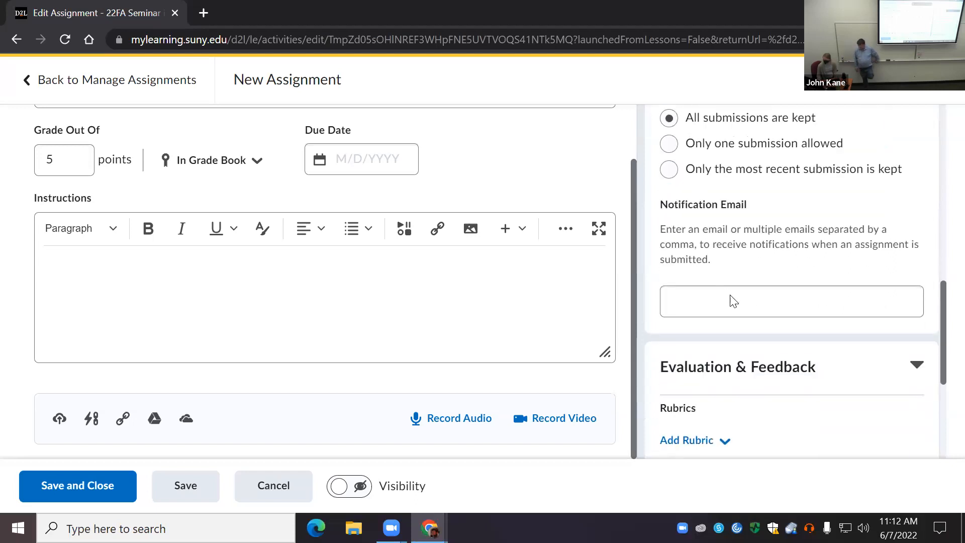
pyautogui.scroll(4, 732, 297)
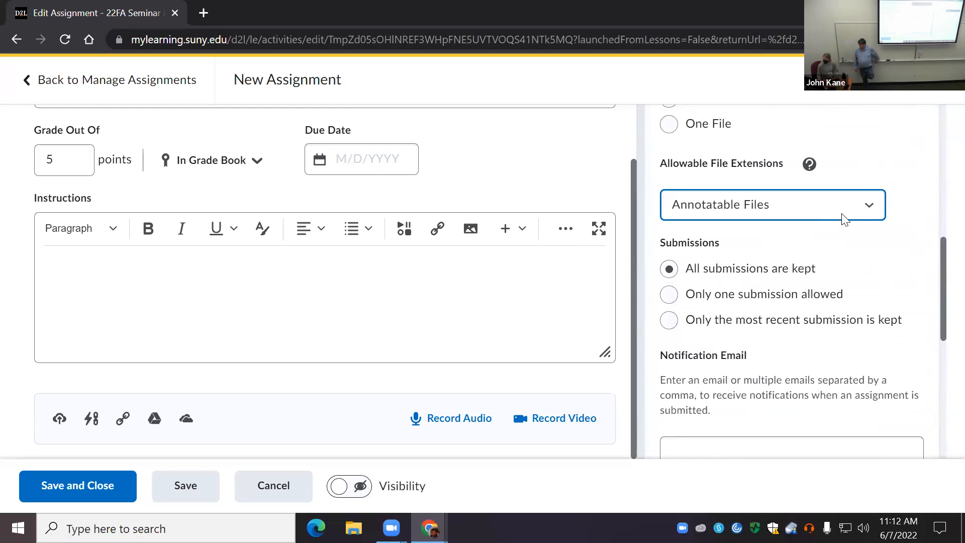
pyautogui.scroll(2, 752, 382)
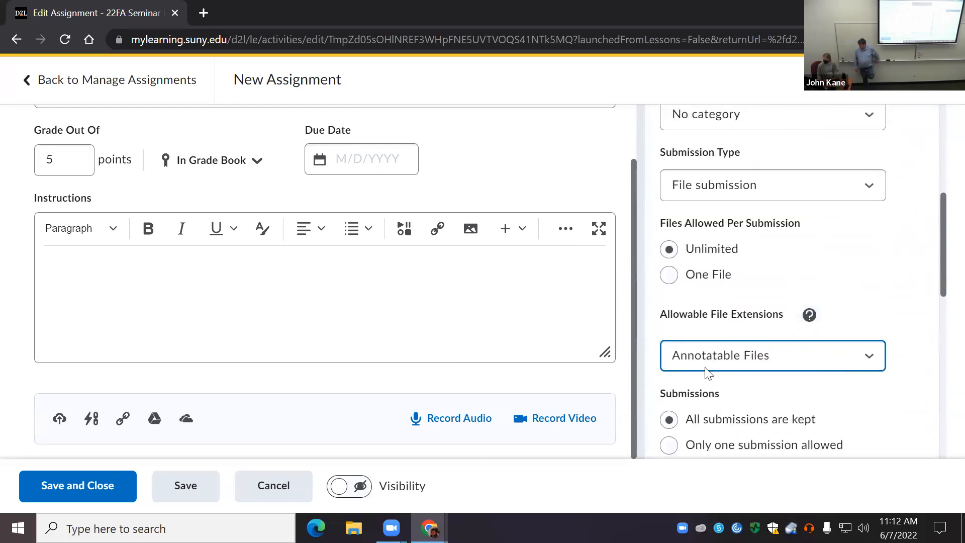
pyautogui.scroll(-7, 707, 373)
pyautogui.click(707, 224)
pyautogui.scroll(1, 710, 303)
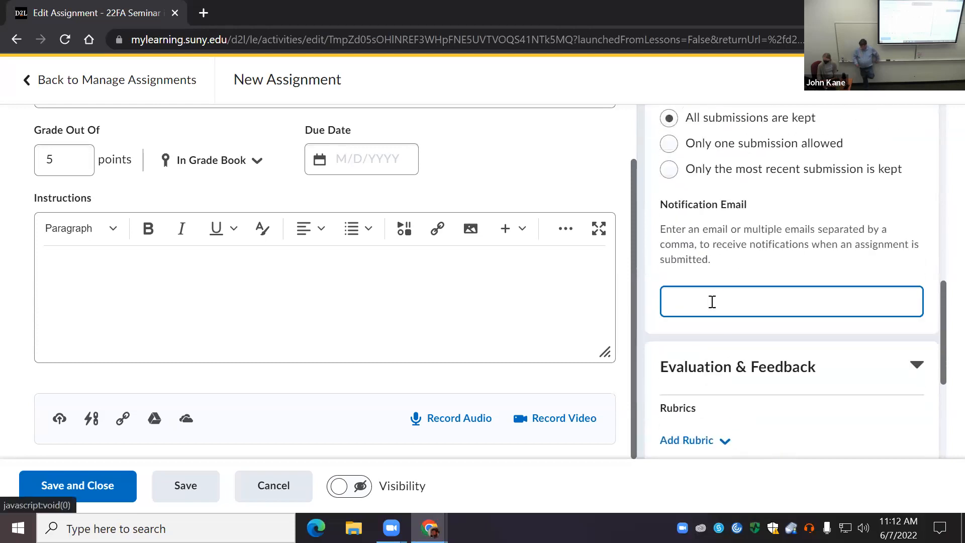
# Step: Save and close the Topic assignment and check its entry in the assignments list
pyautogui.scroll(-4, 742, 338)
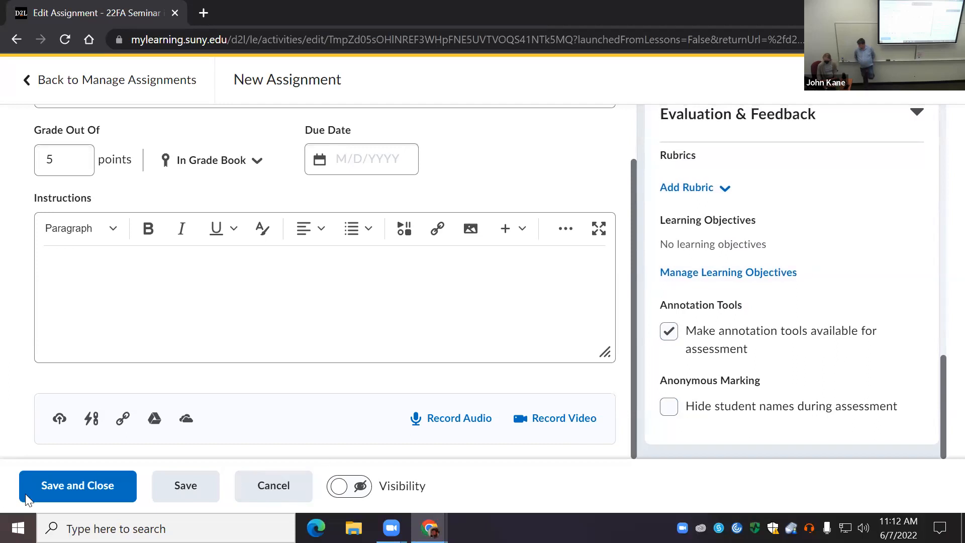
pyautogui.click(73, 486)
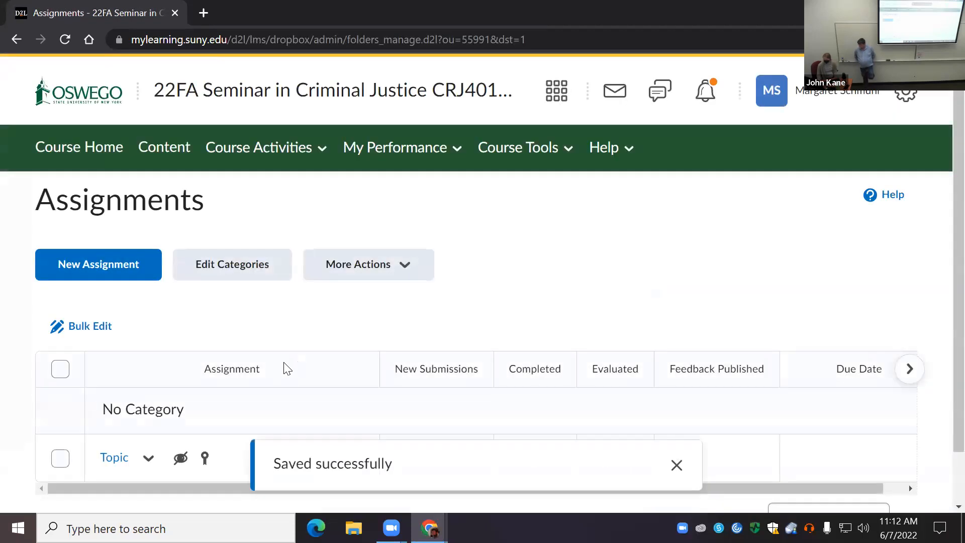
pyautogui.scroll(-1, 303, 390)
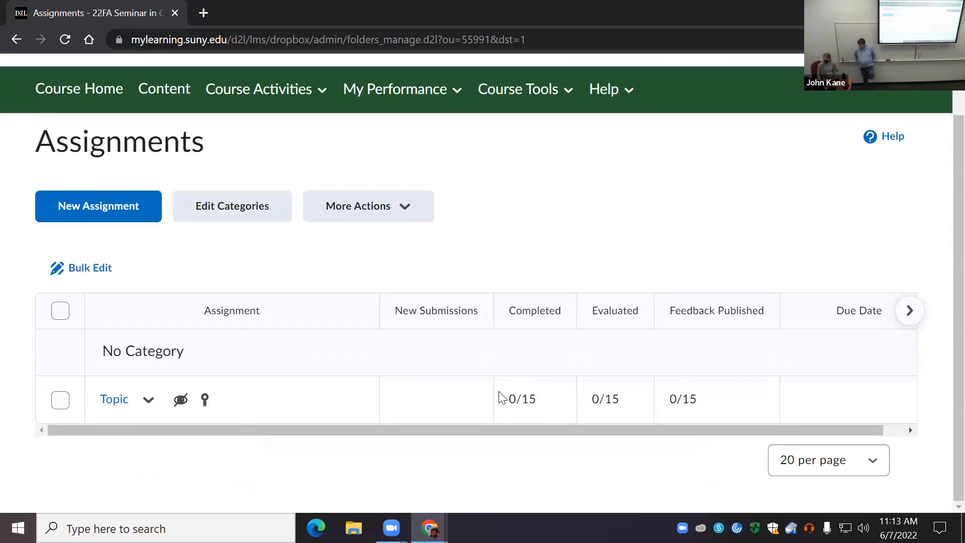
pyautogui.scroll(1, 497, 396)
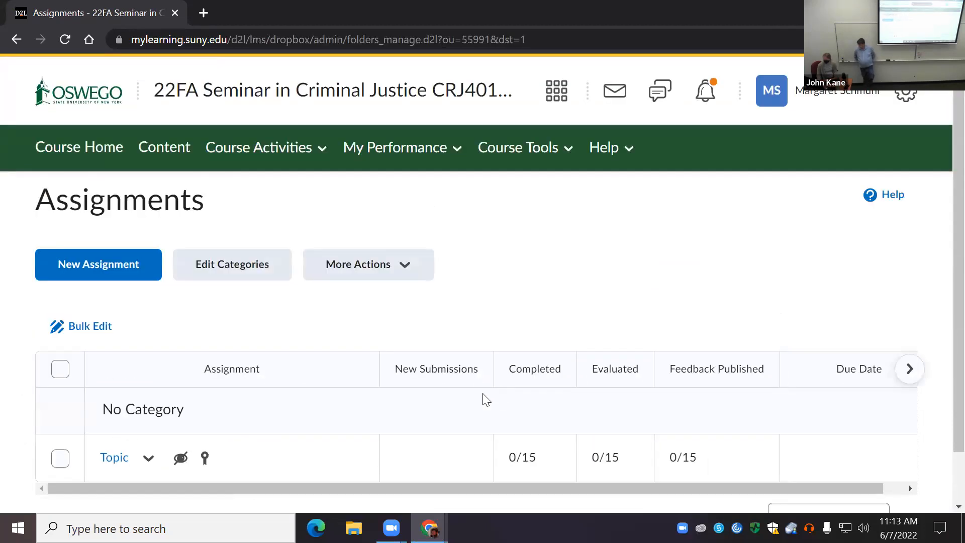
# Step: Go through course administration to the Manage Grades list and examine the grade items under Policy Unessay
pyautogui.click(565, 150)
pyautogui.click(525, 201)
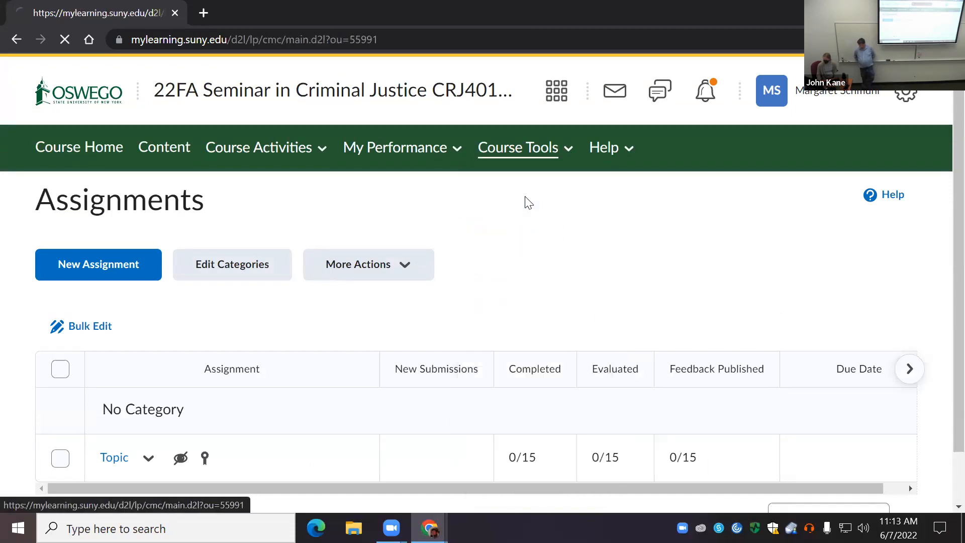
pyautogui.scroll(-5, 224, 379)
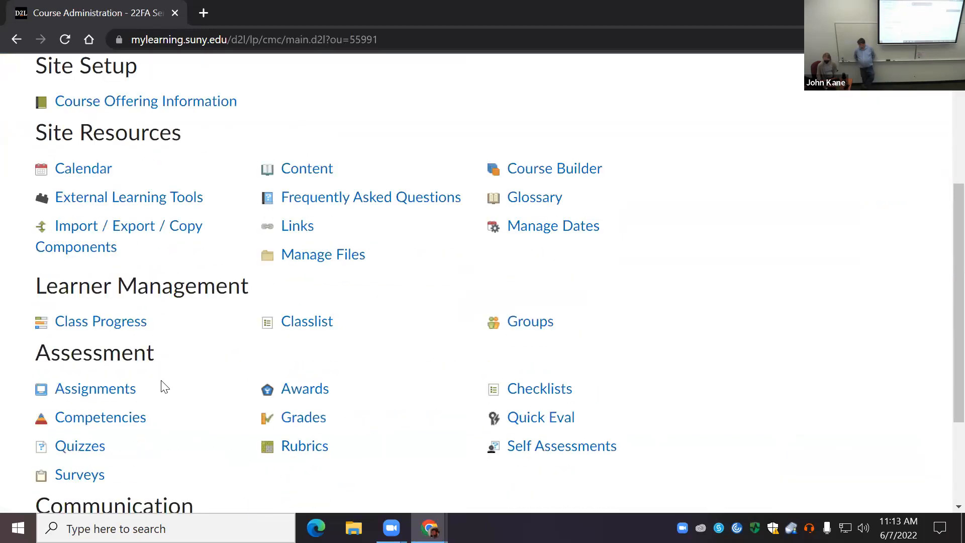
pyautogui.click(315, 271)
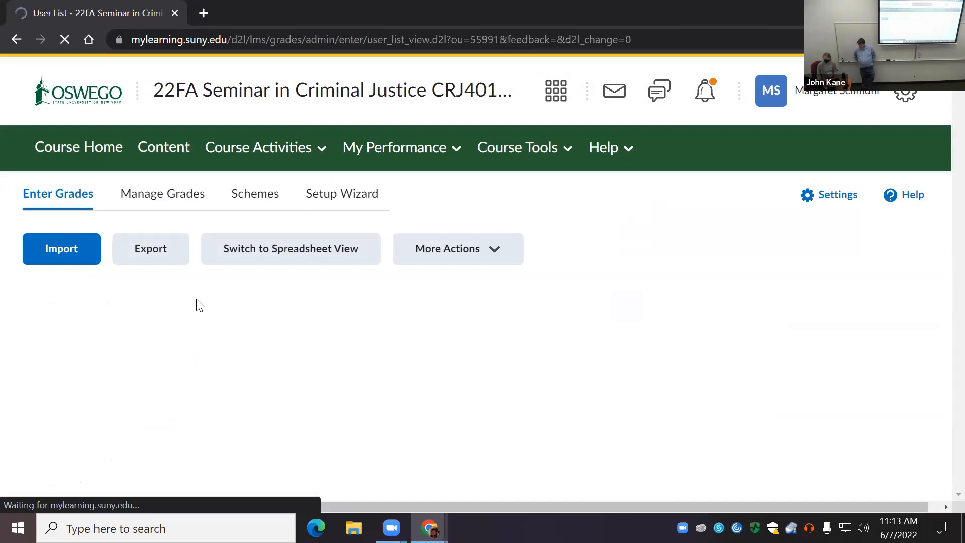
pyautogui.click(162, 196)
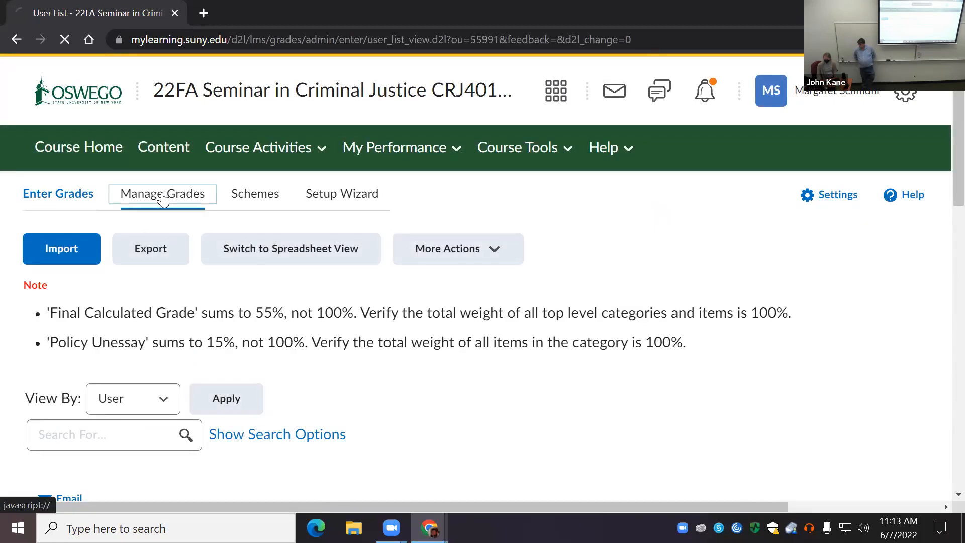
pyautogui.scroll(-3, 295, 363)
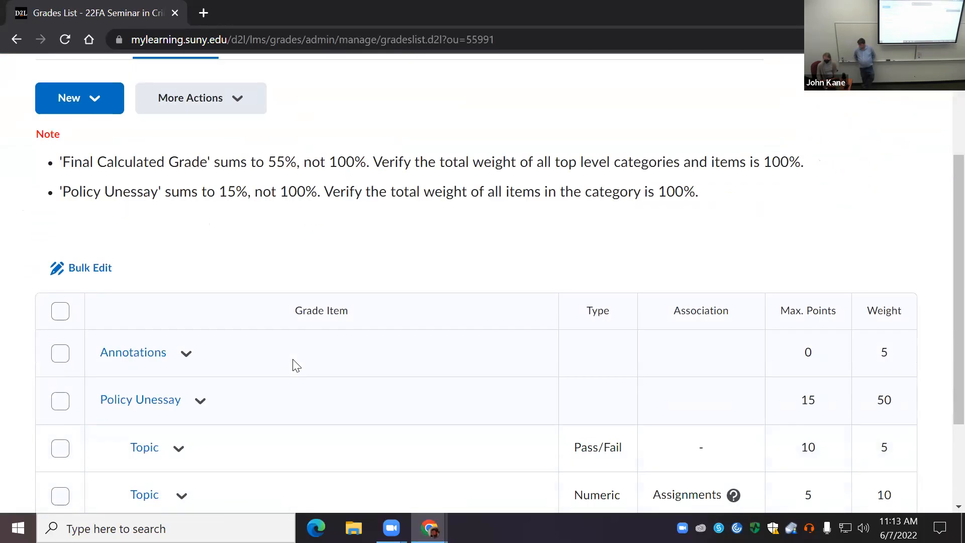
pyautogui.scroll(-3, 297, 365)
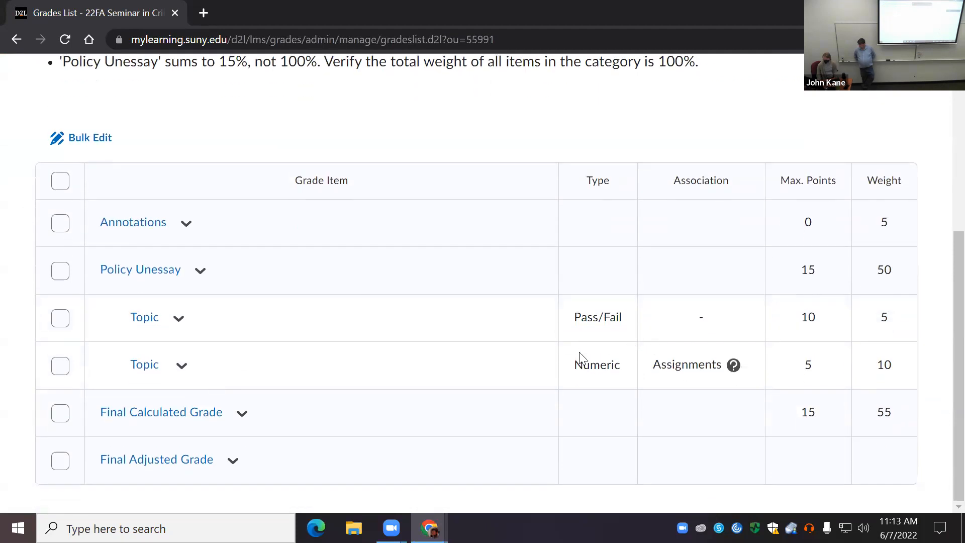
pyautogui.click(177, 327)
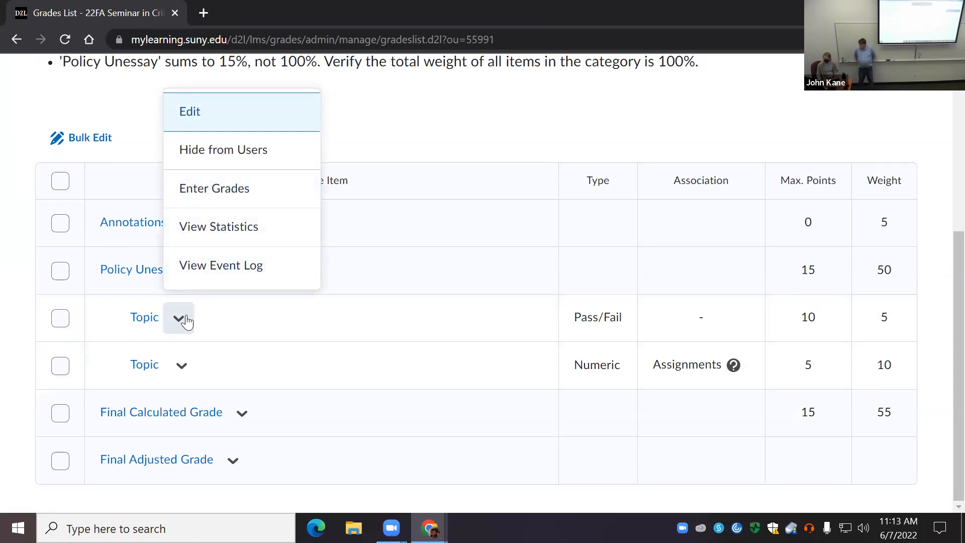
pyautogui.scroll(1, 230, 339)
pyautogui.click(93, 216)
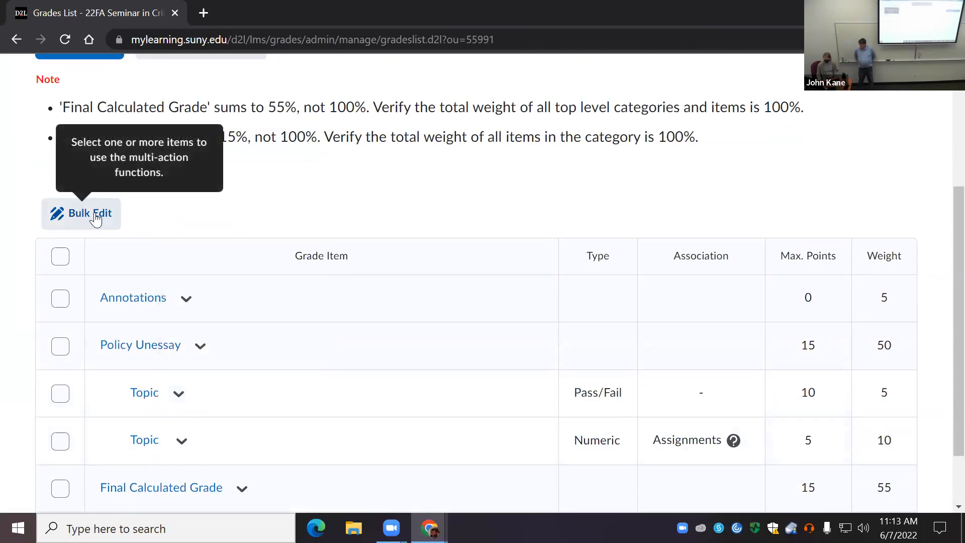
pyautogui.click(61, 394)
# Step: Delete the Pass/Fail Topic grade item under Policy Unessay, keeping the numeric Topic item linked to the assignment
pyautogui.scroll(4, 313, 200)
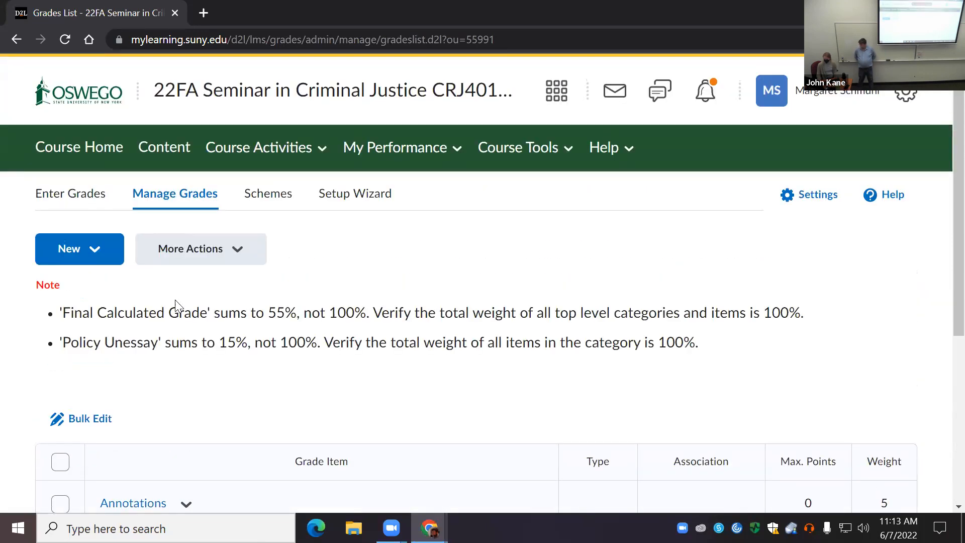
pyautogui.click(238, 255)
pyautogui.click(189, 450)
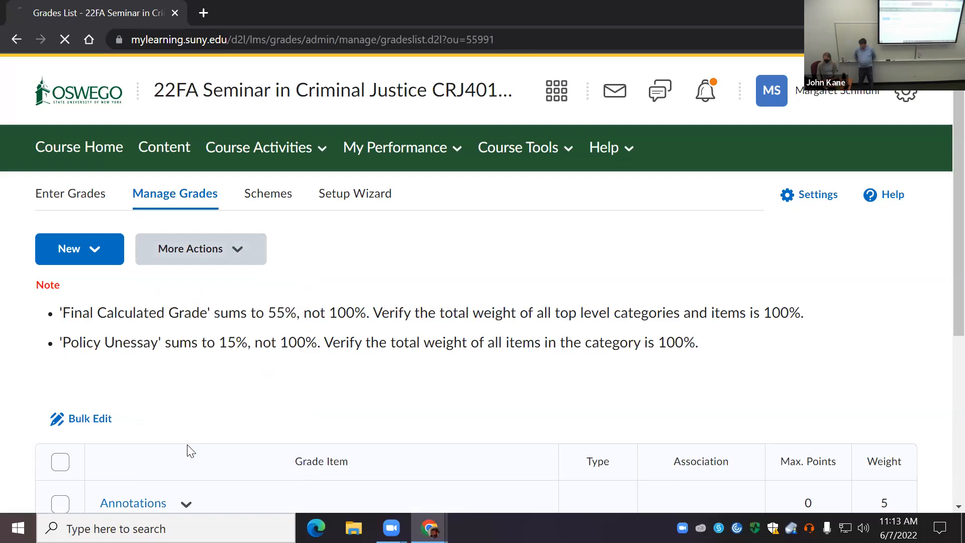
pyautogui.scroll(-1, 79, 414)
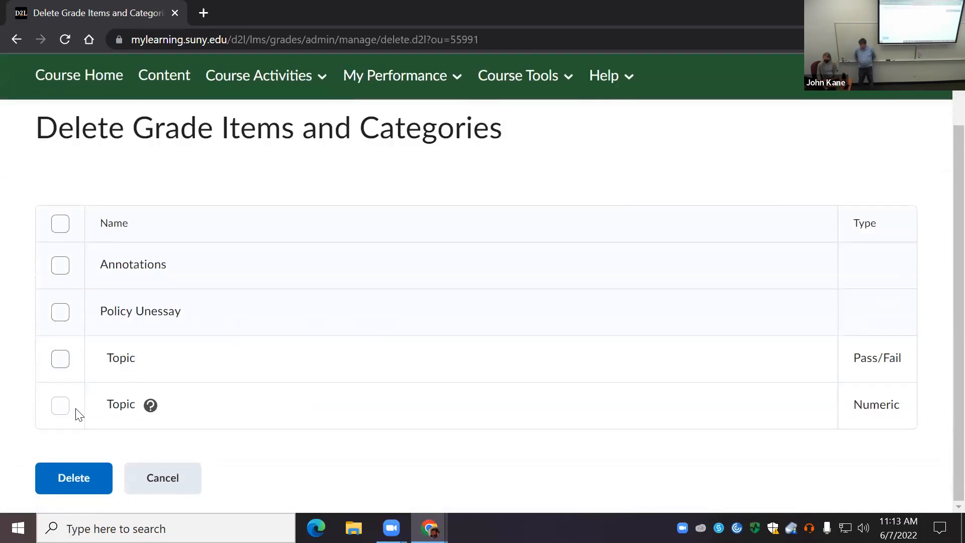
pyautogui.click(62, 365)
pyautogui.click(77, 481)
pyautogui.click(370, 455)
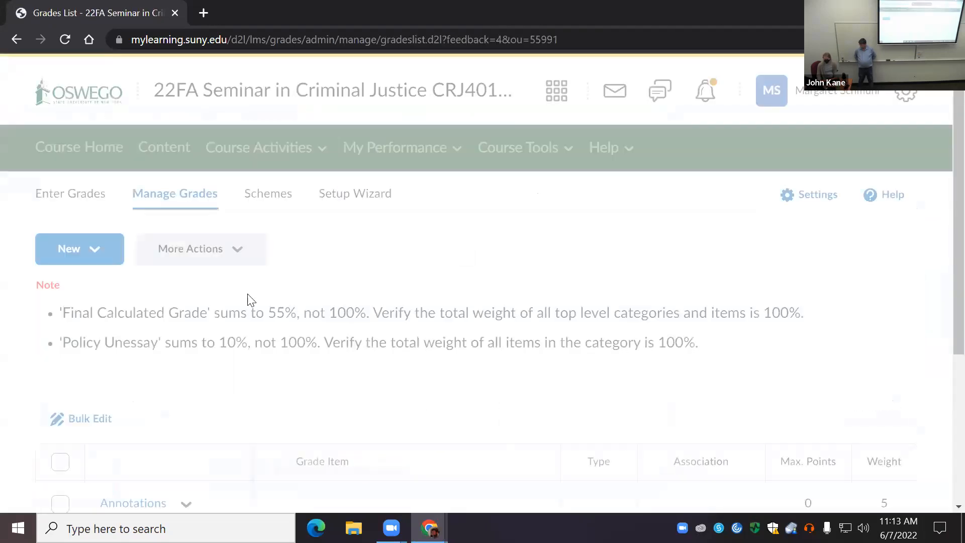
# Step: Bulk edit all grade items and rename the first three to Annotations 401, Policy Unessay 401 and Topic 401
pyautogui.scroll(-5, 154, 277)
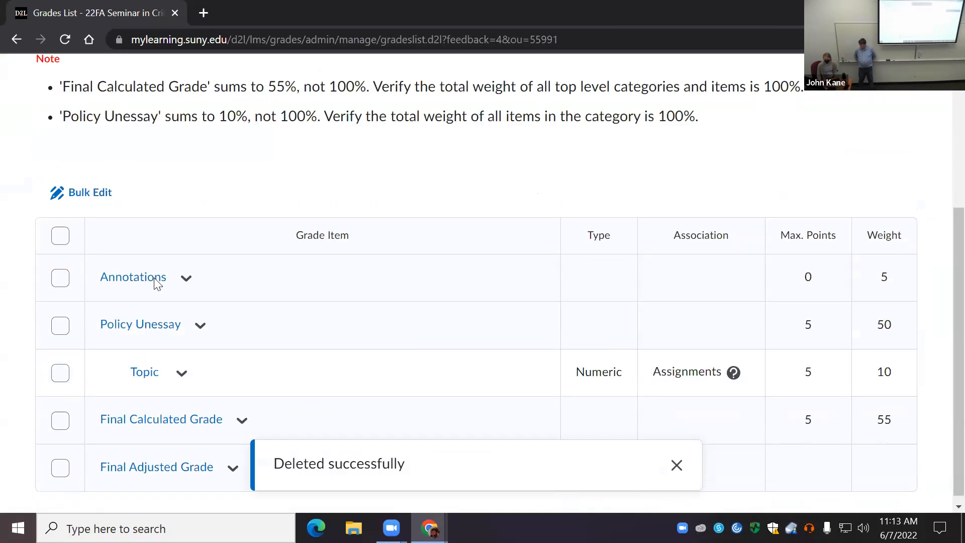
pyautogui.click(62, 235)
pyautogui.click(87, 206)
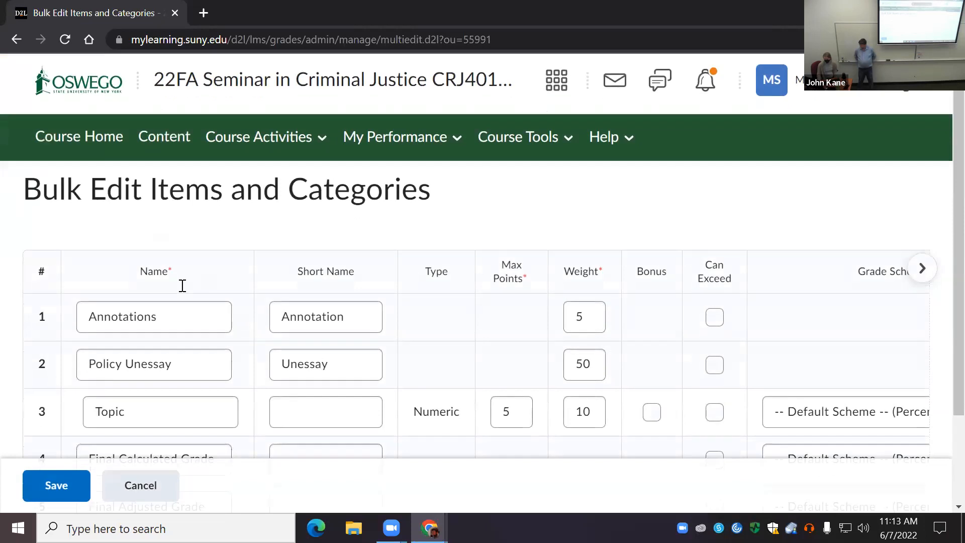
pyautogui.scroll(-2, 183, 285)
pyautogui.click(170, 204)
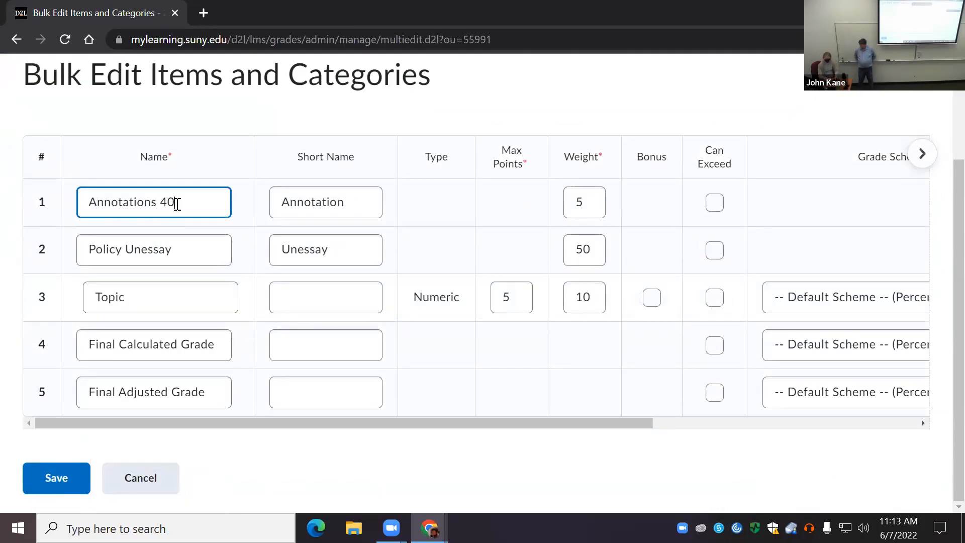
pyautogui.click(211, 260)
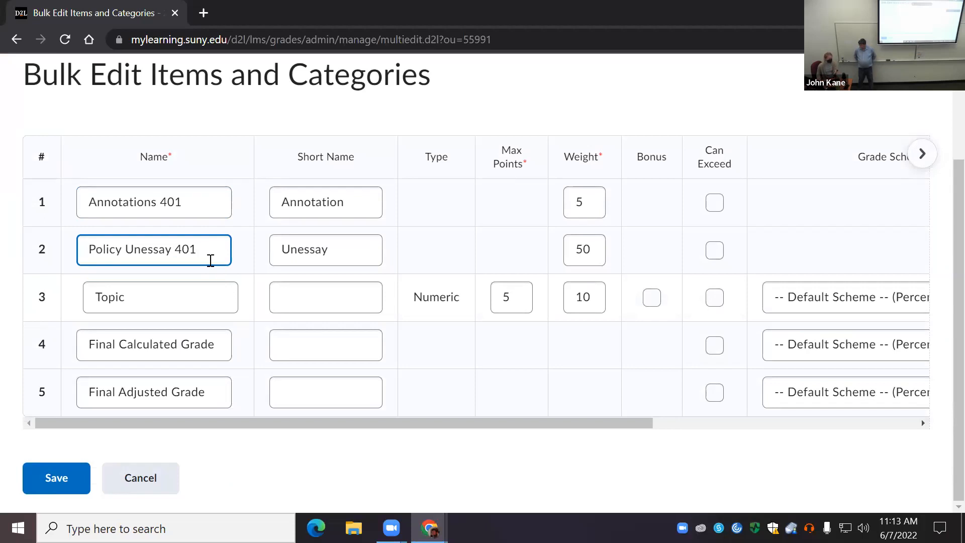
pyautogui.click(218, 299)
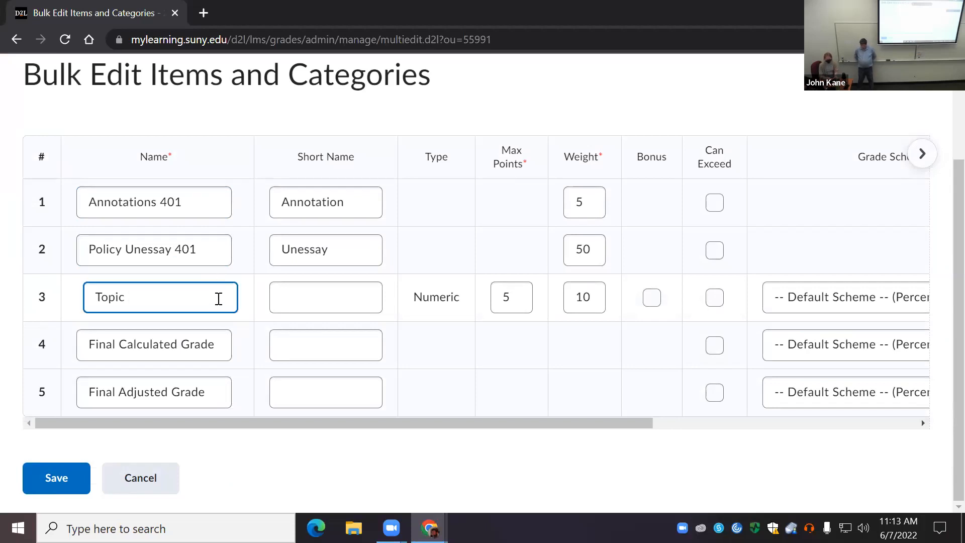
# Step: Rename the final grades to Final Calculated Grade 401 and Final Adjusted Grade 401, and save the bulk edit
pyautogui.click(216, 336)
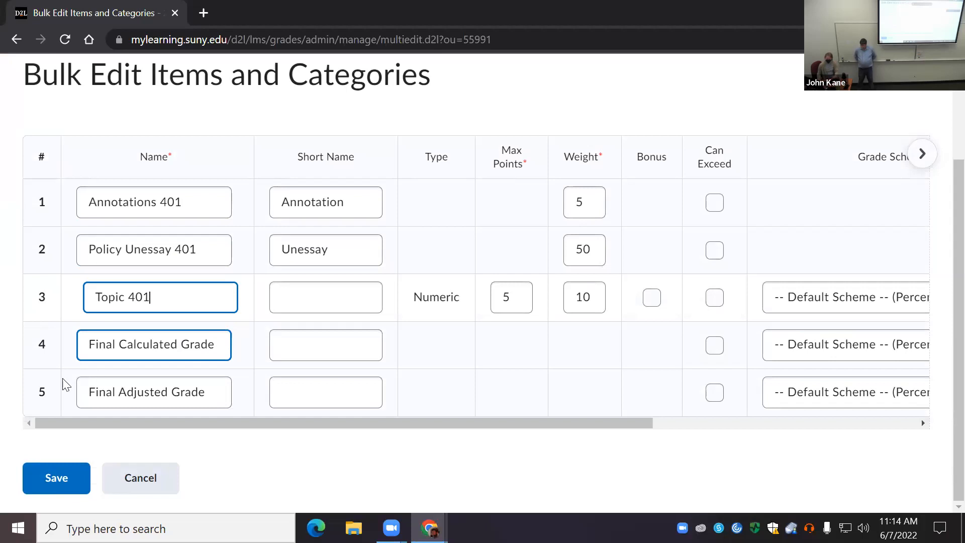
pyautogui.click(225, 344)
pyautogui.write('401')
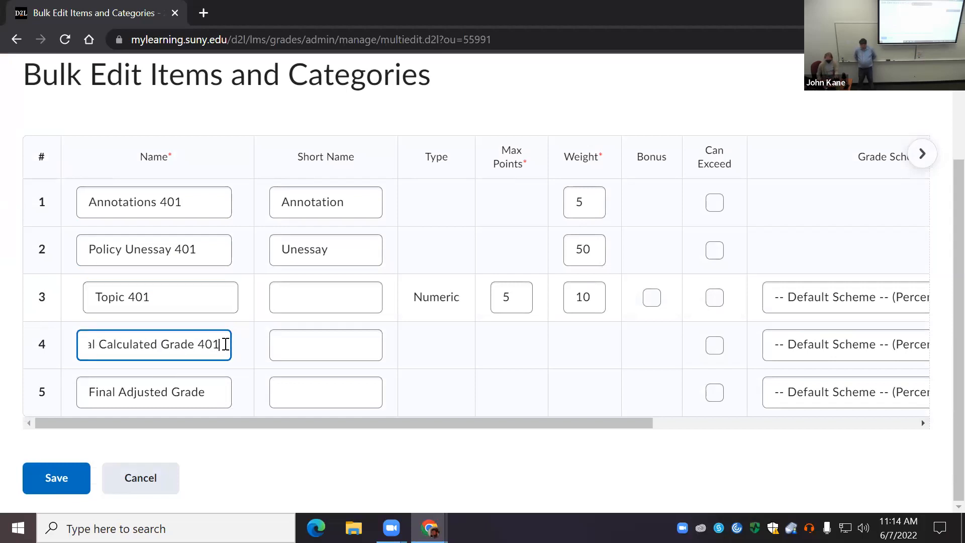
pyautogui.click(212, 390)
pyautogui.write('401')
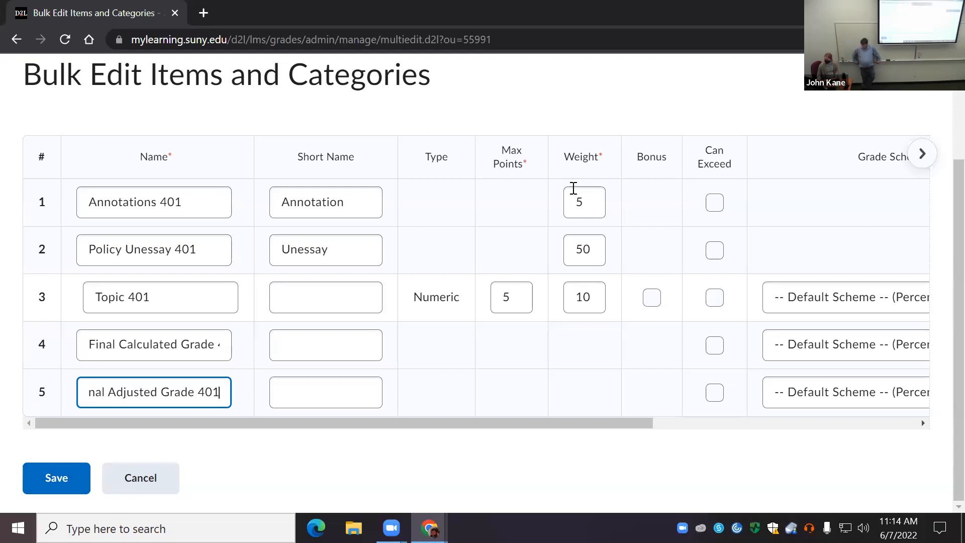
pyautogui.scroll(2, 714, 328)
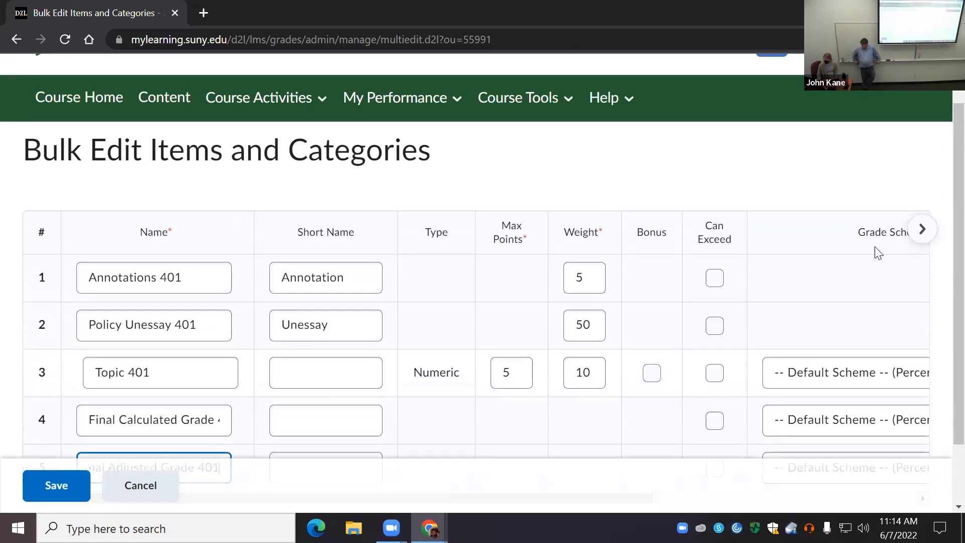
pyautogui.scroll(-2, 876, 252)
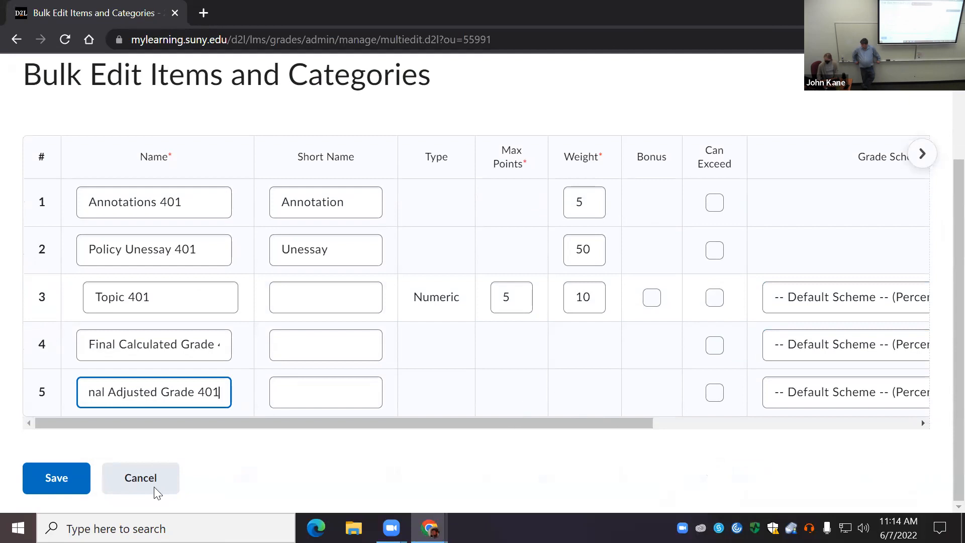
pyautogui.click(52, 485)
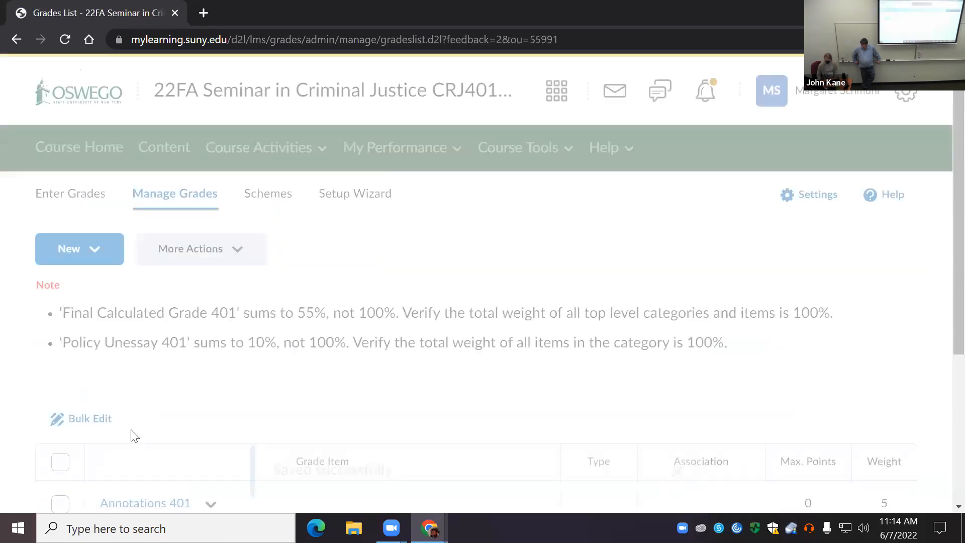
pyautogui.scroll(-4, 246, 389)
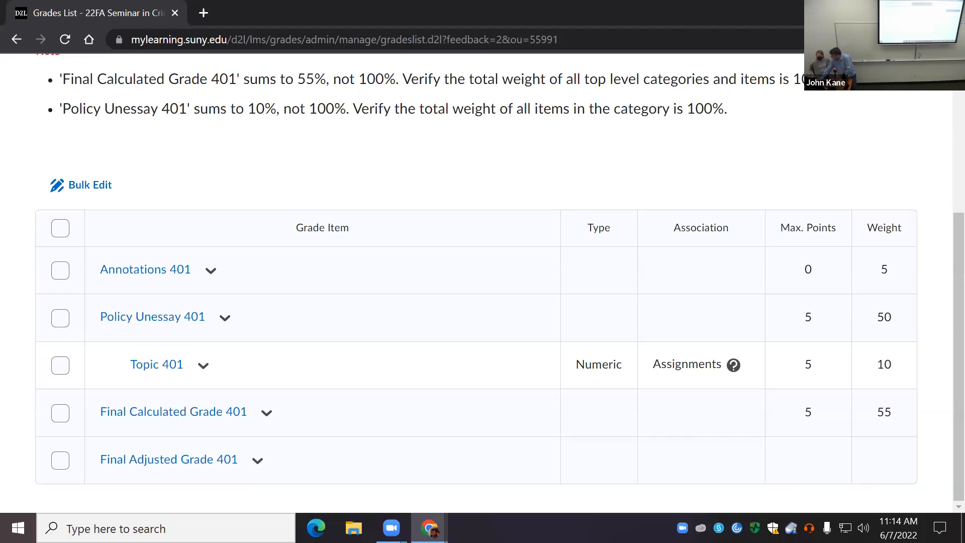
# Step: Switch to the other browser window and open the Summer 2022 course 22SU Intro to Labor Economics ECO350-ON1
pyautogui.click(878, 10)
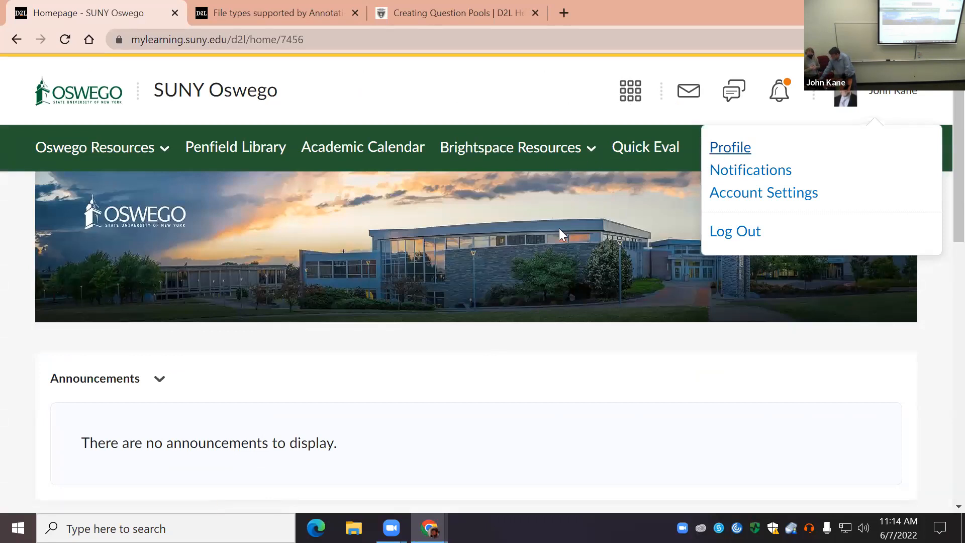
pyautogui.scroll(-5, 455, 347)
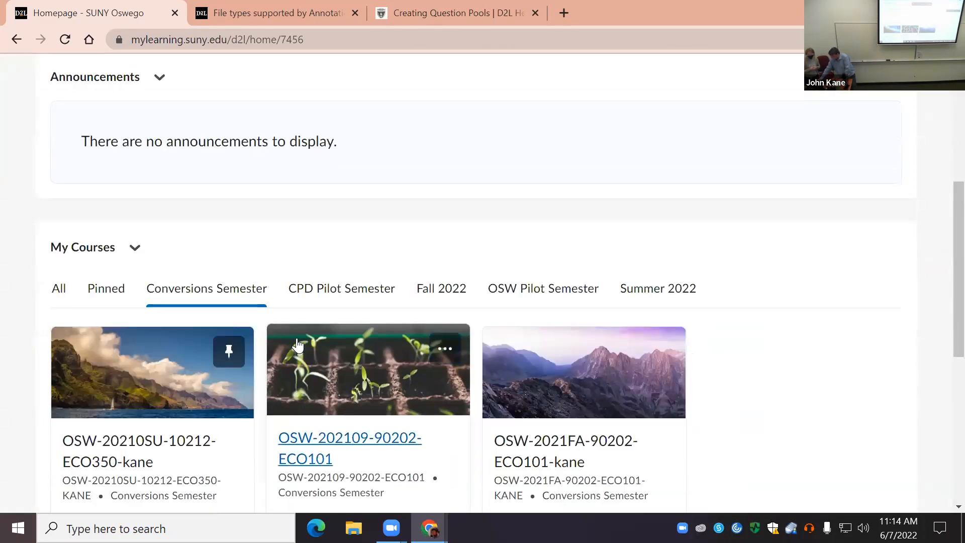
pyautogui.scroll(5, 323, 334)
pyautogui.click(77, 98)
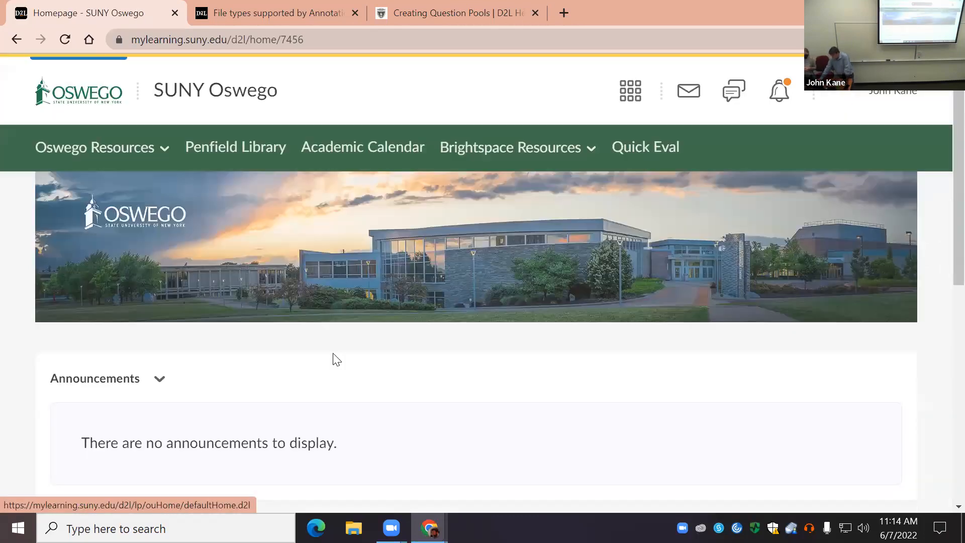
pyautogui.scroll(-6, 493, 419)
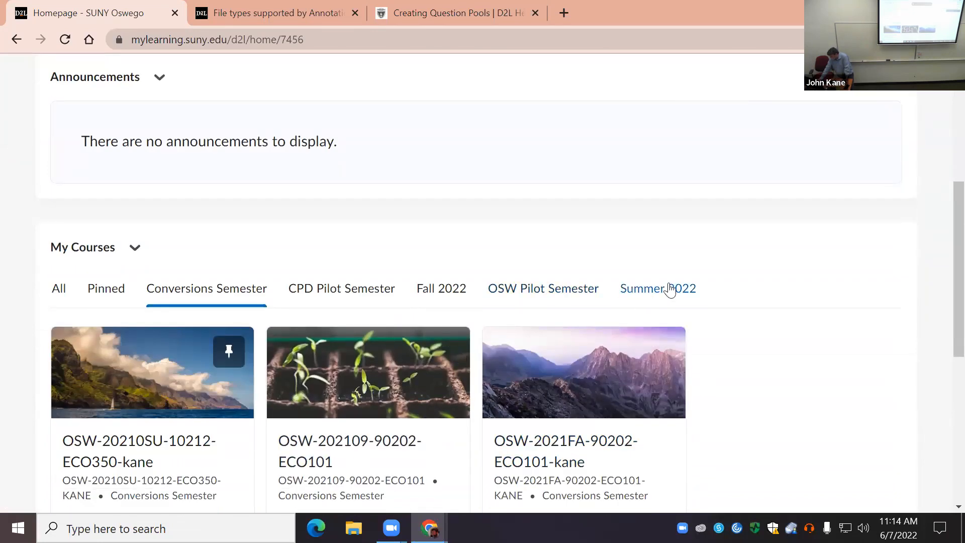
pyautogui.click(671, 289)
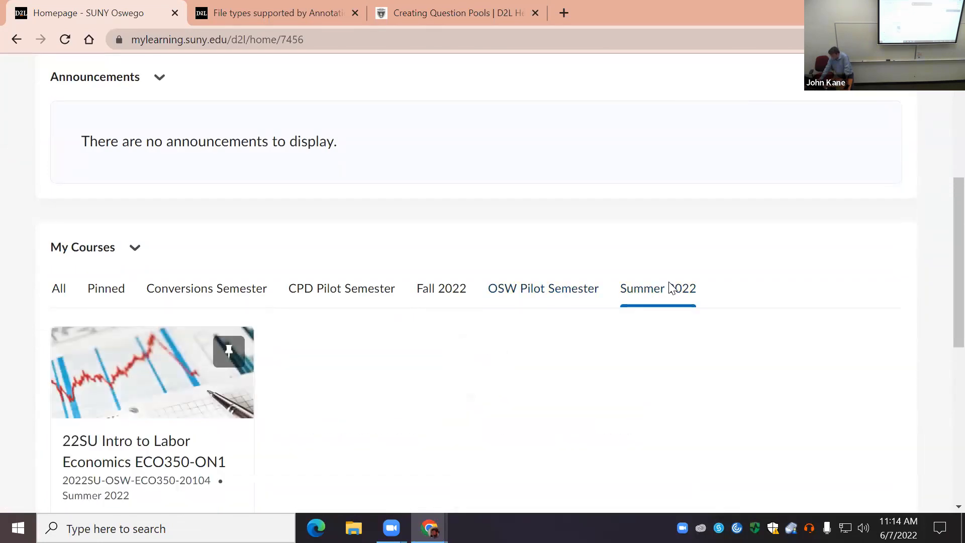
pyautogui.click(109, 393)
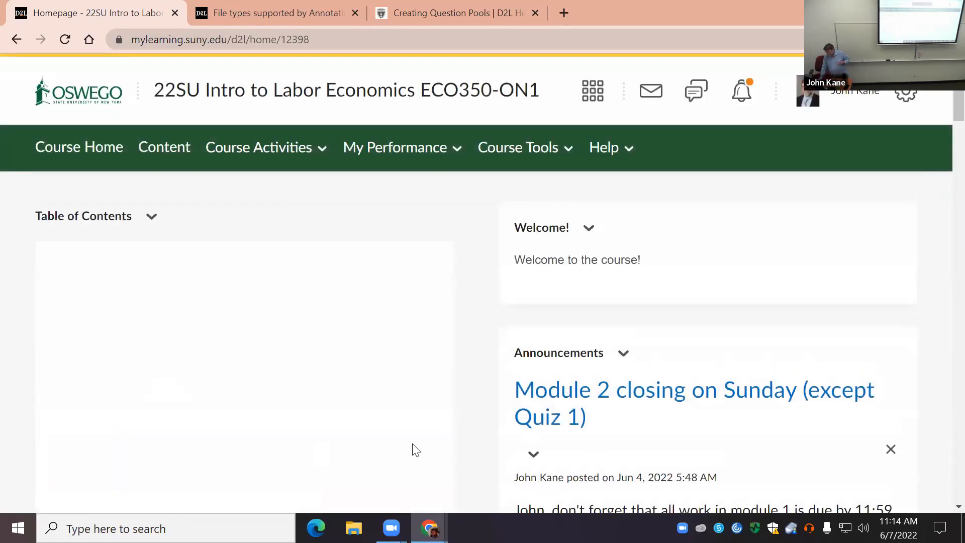
# Step: Go through course administration to the Manage Grades list of the Labor Economics course
pyautogui.click(525, 150)
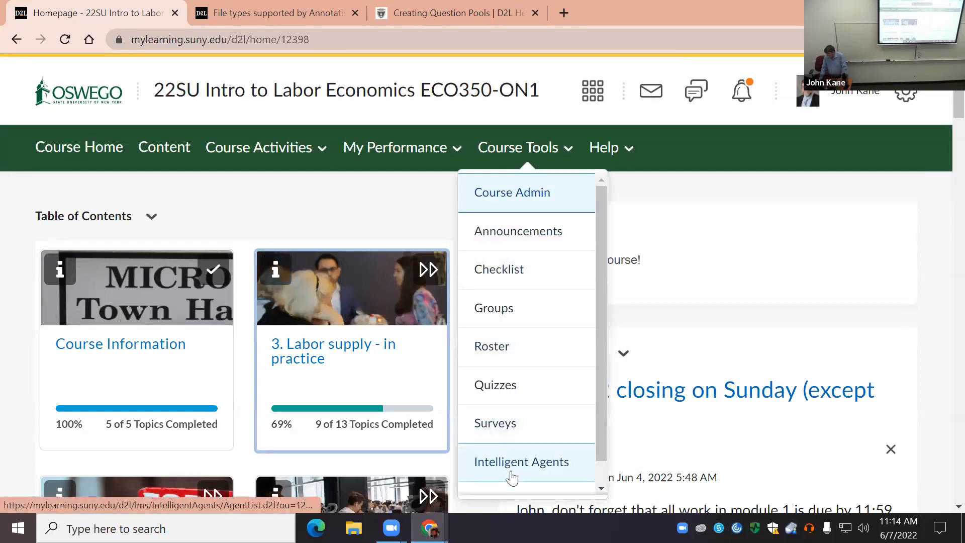
pyautogui.click(533, 200)
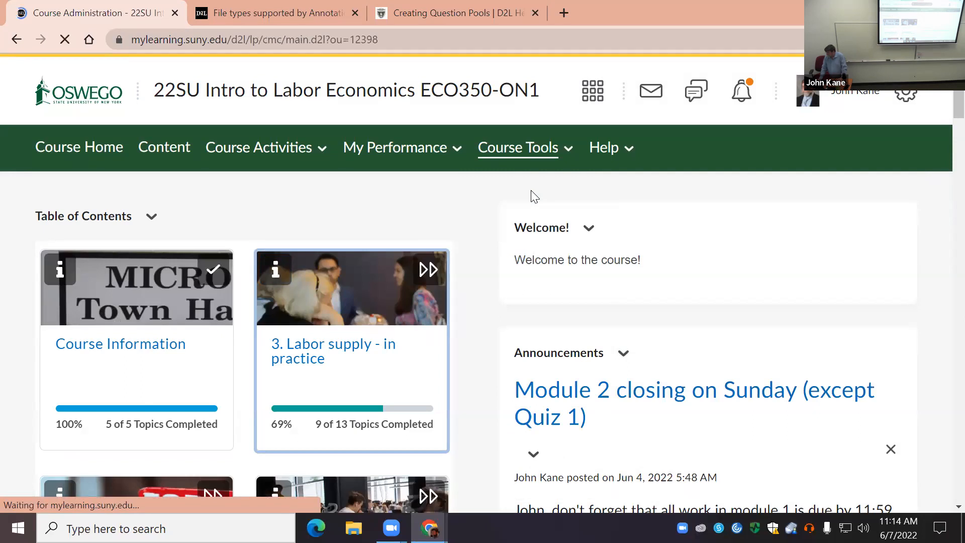
pyautogui.scroll(-3, 545, 312)
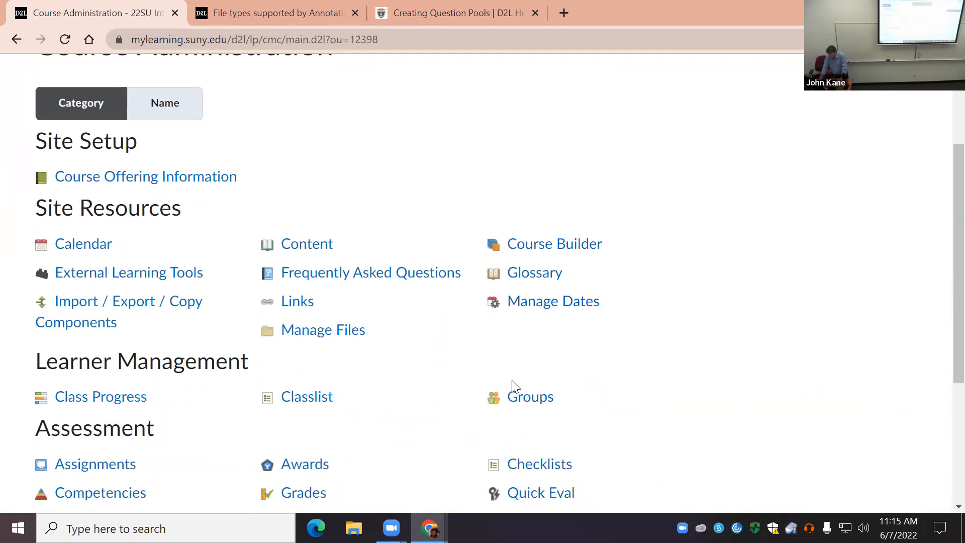
pyautogui.click(292, 494)
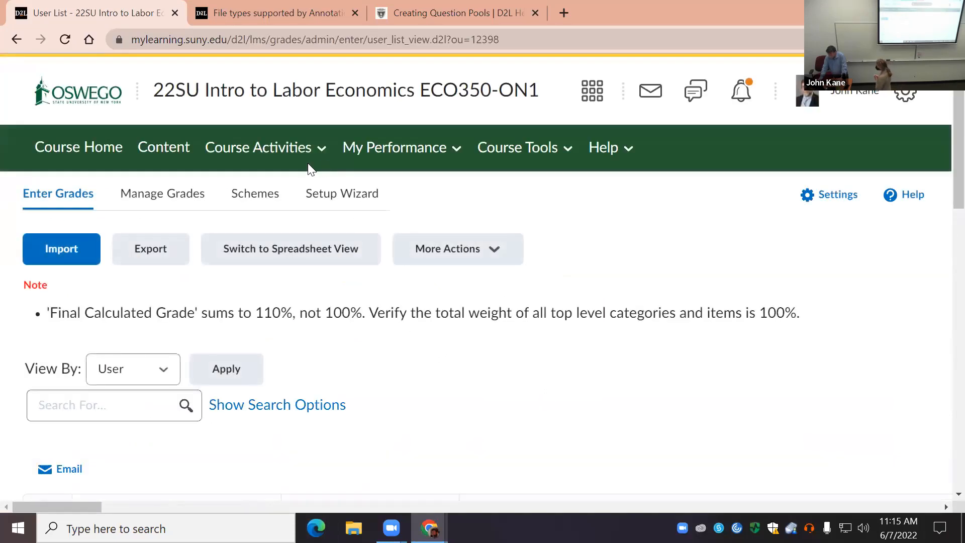
pyautogui.click(176, 206)
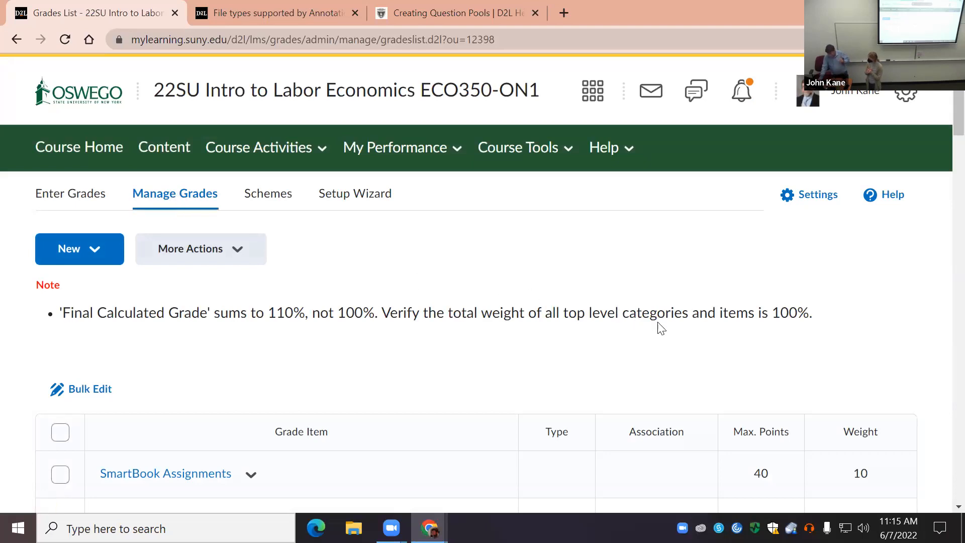
# Step: Examine the course's grade items and their associations, and show the available actions for the Assignment 2 item without an association
pyautogui.scroll(-3, 657, 328)
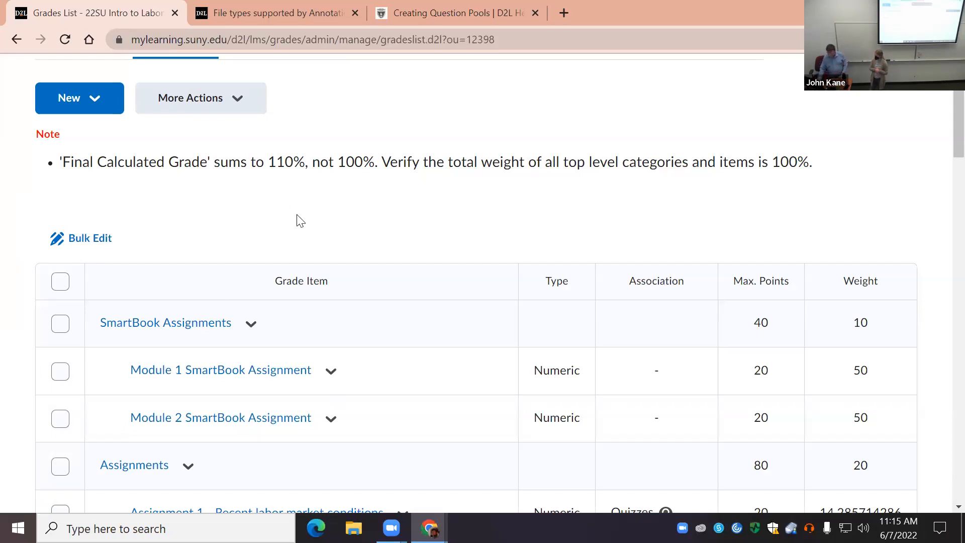
pyautogui.scroll(-3, 350, 253)
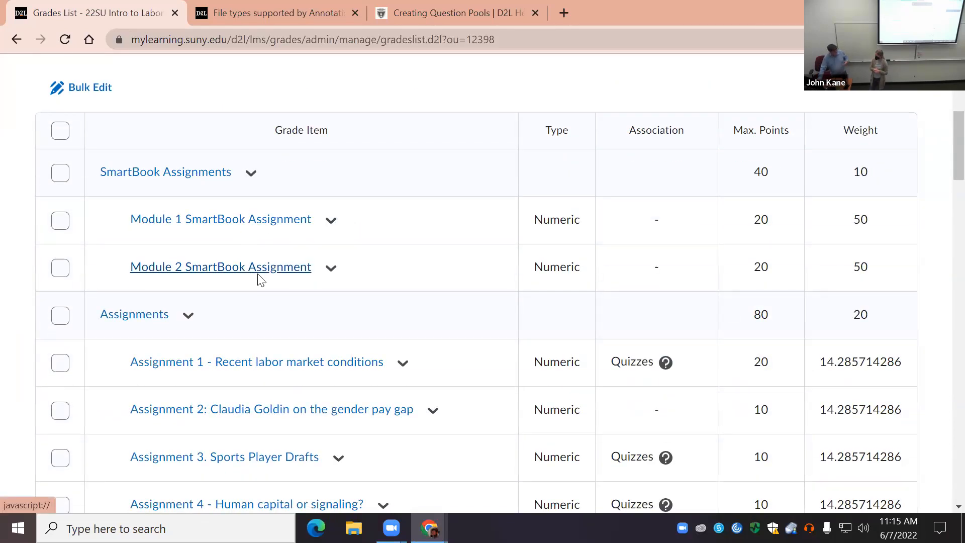
pyautogui.scroll(-3, 360, 283)
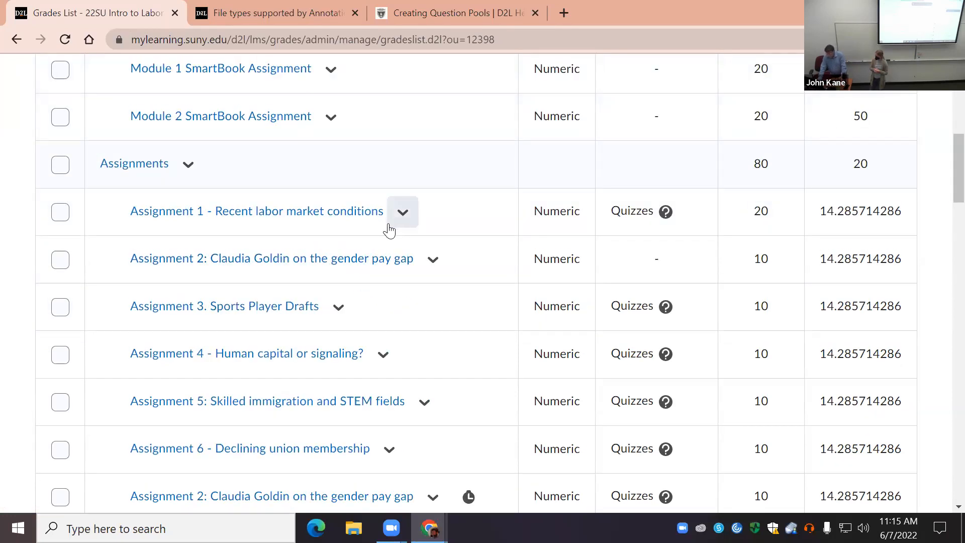
pyautogui.scroll(-4, 389, 237)
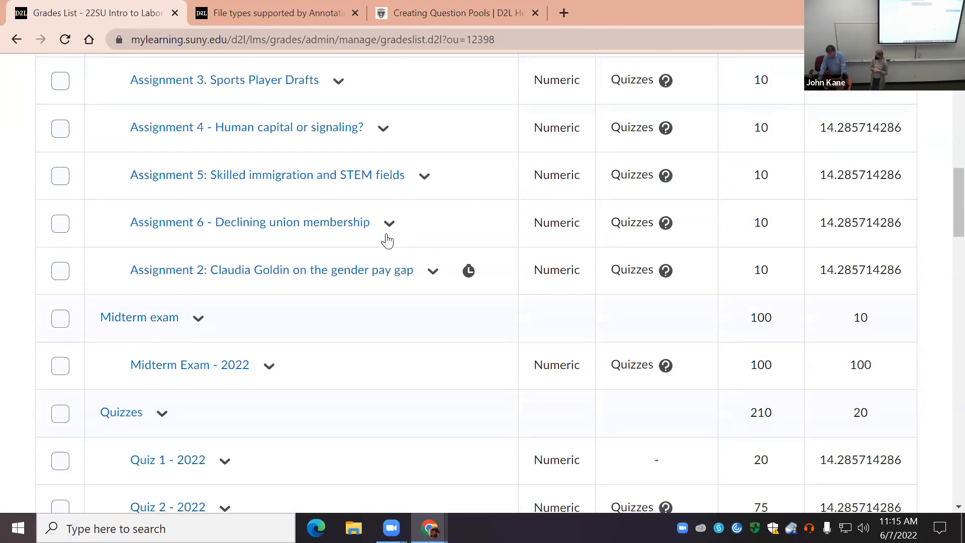
pyautogui.scroll(4, 389, 239)
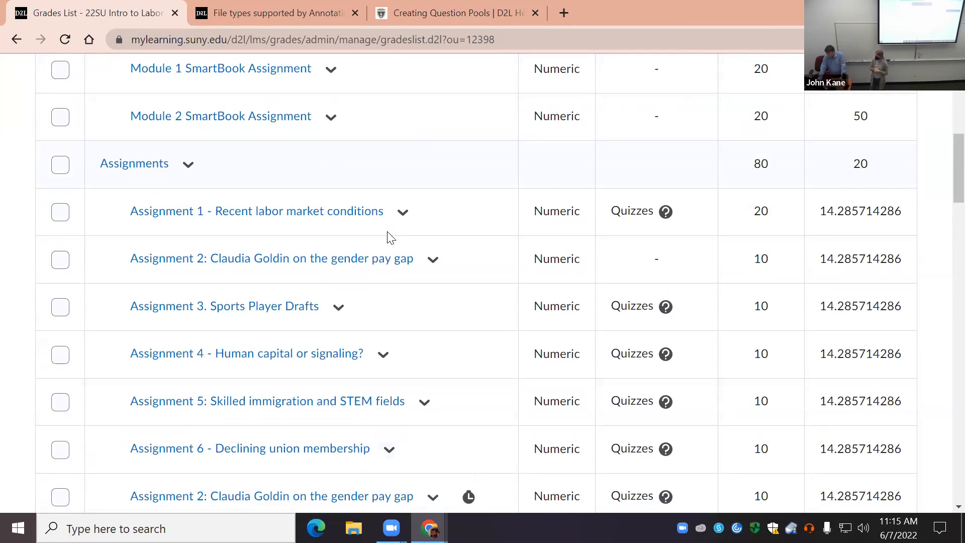
pyautogui.click(434, 262)
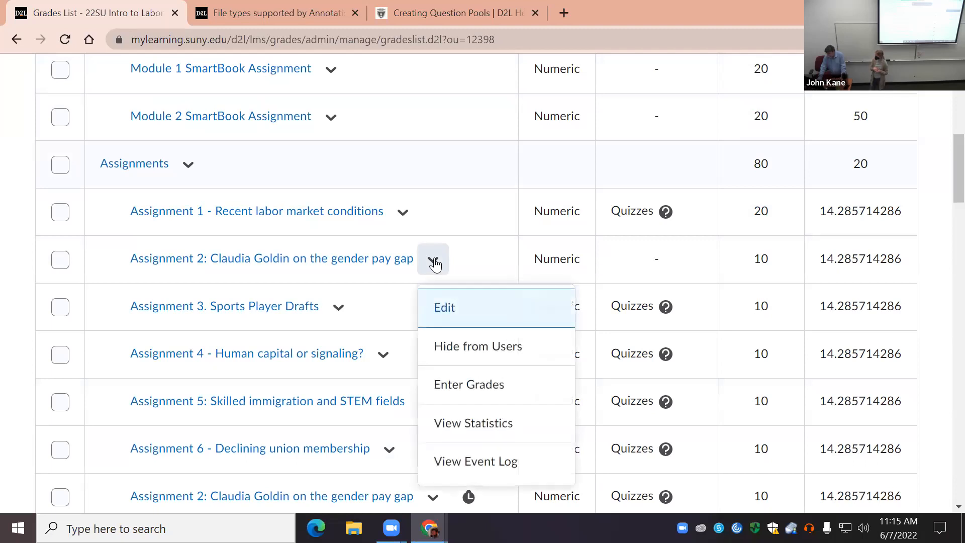
# Step: Open the Assignment 2 grade item without an association for editing, review its properties, and save and close it
pyautogui.click(452, 308)
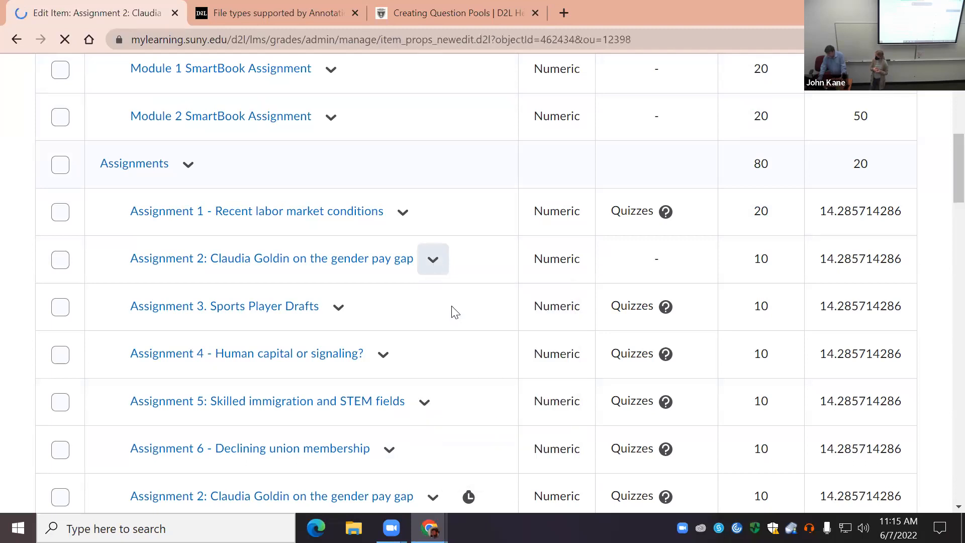
pyautogui.scroll(-3, 268, 341)
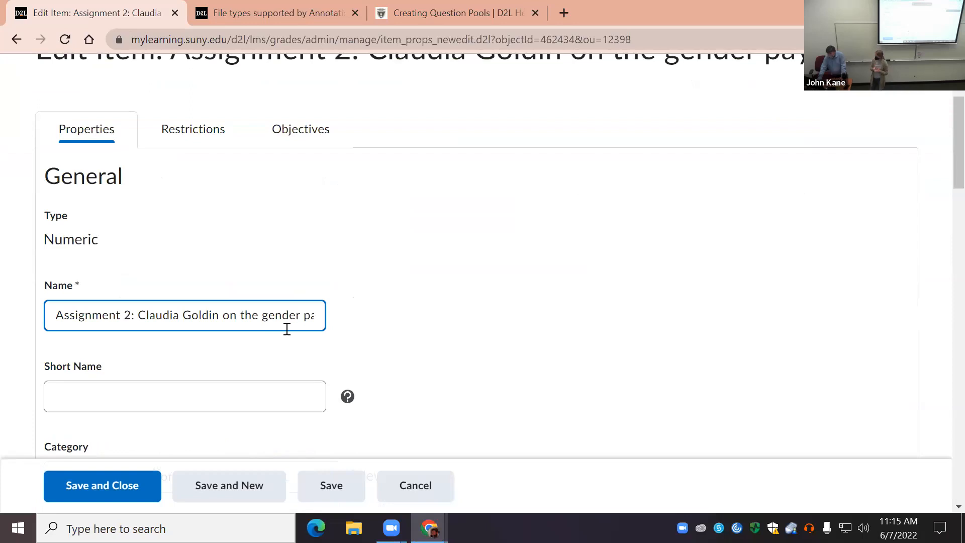
pyautogui.scroll(-5, 288, 331)
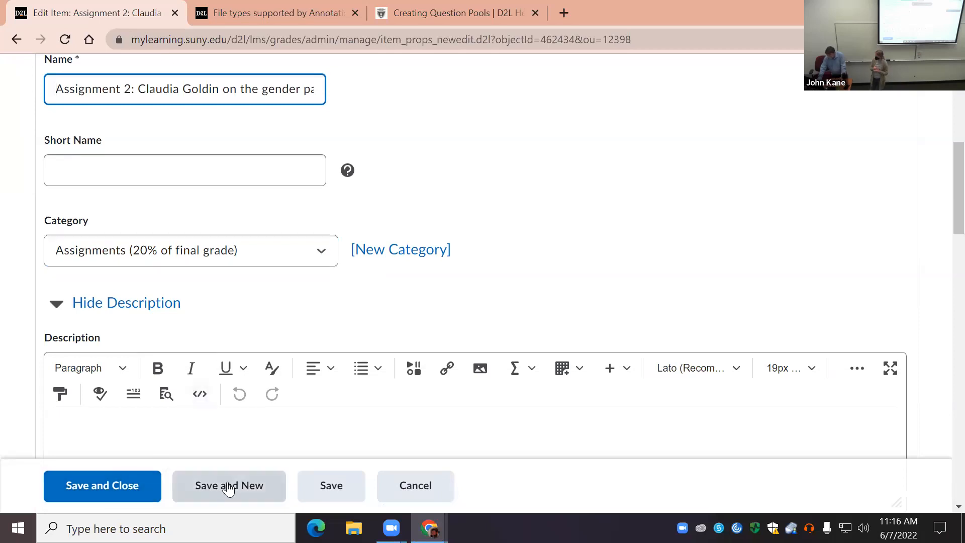
pyautogui.click(332, 485)
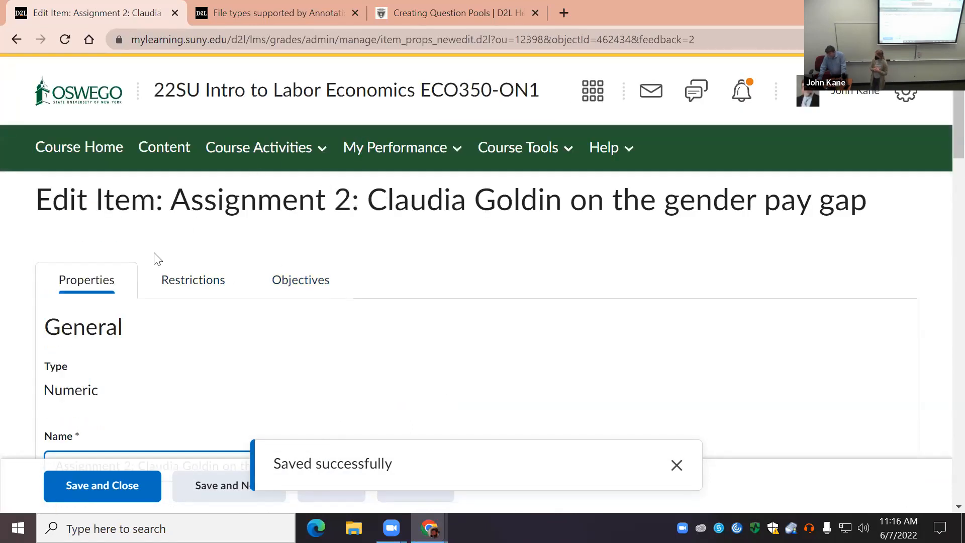
pyautogui.scroll(-15, 356, 316)
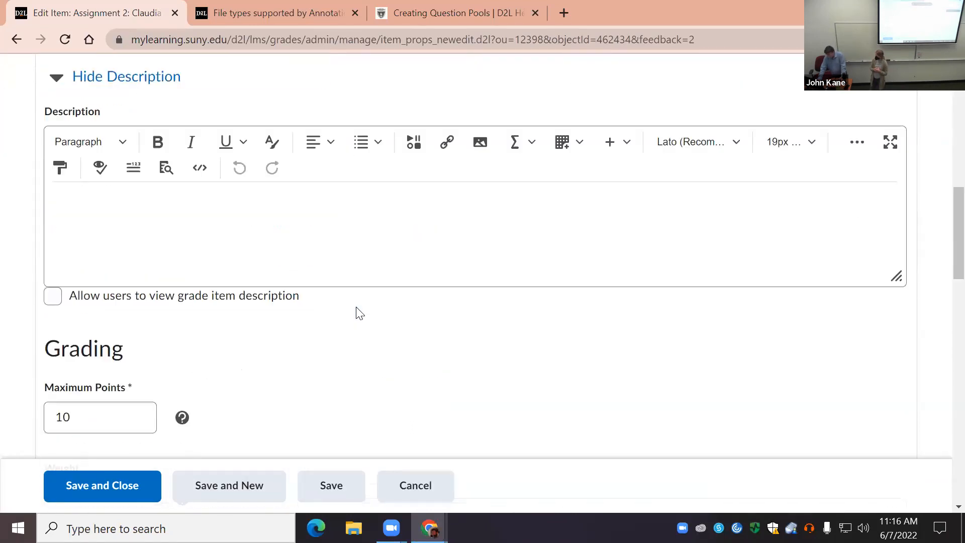
pyautogui.scroll(-13, 356, 307)
pyautogui.middleClick(315, 321)
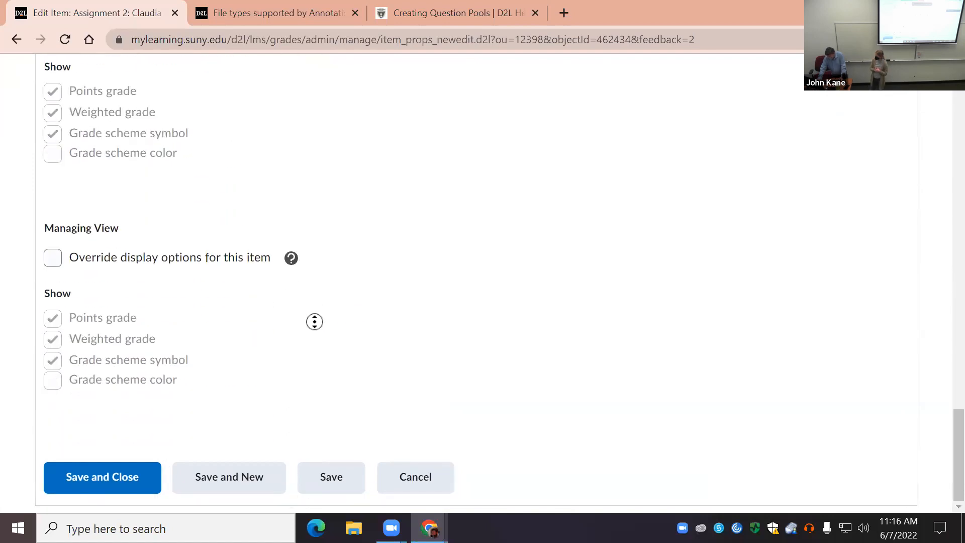
pyautogui.click(133, 479)
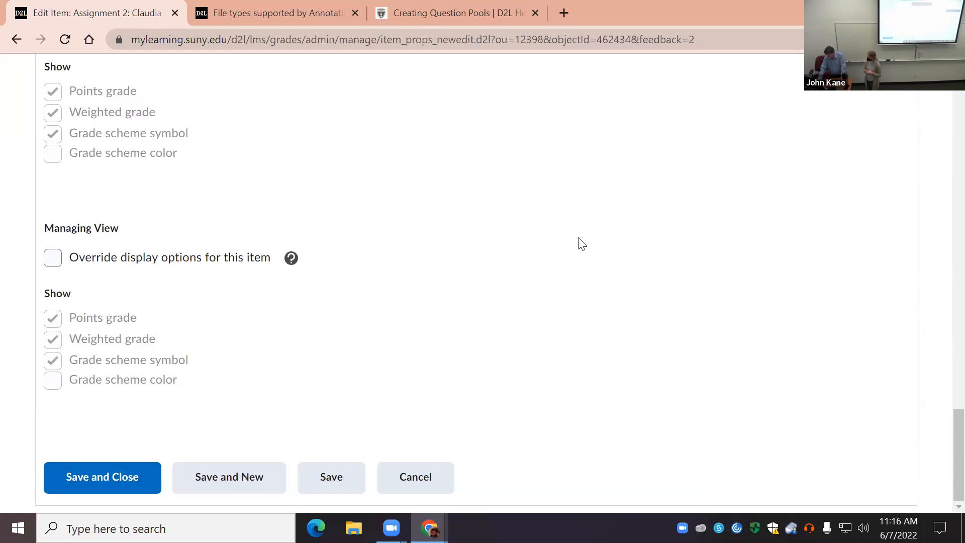
pyautogui.click(106, 483)
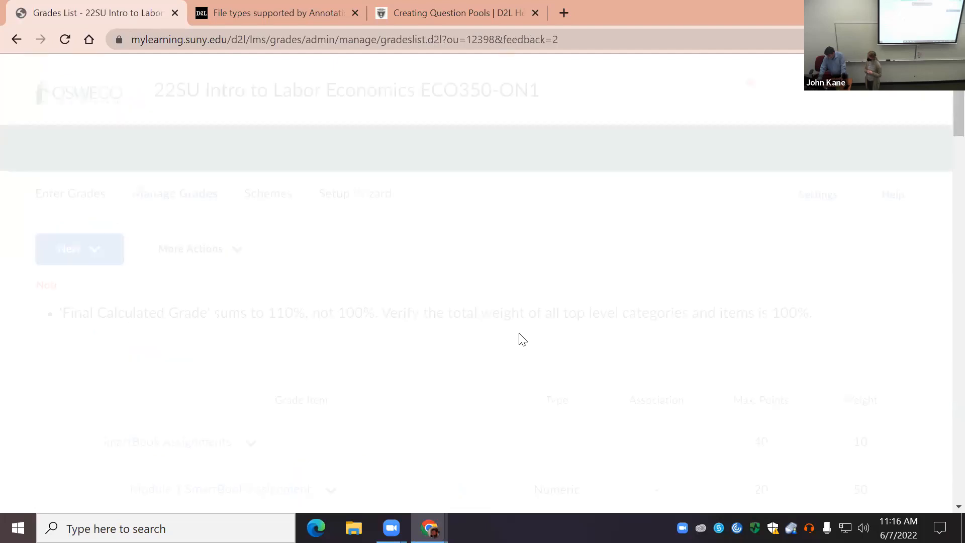
# Step: Examine the Labor Economics grade items, their associations and category weights through to the end of the list
pyautogui.scroll(-1, 942, 123)
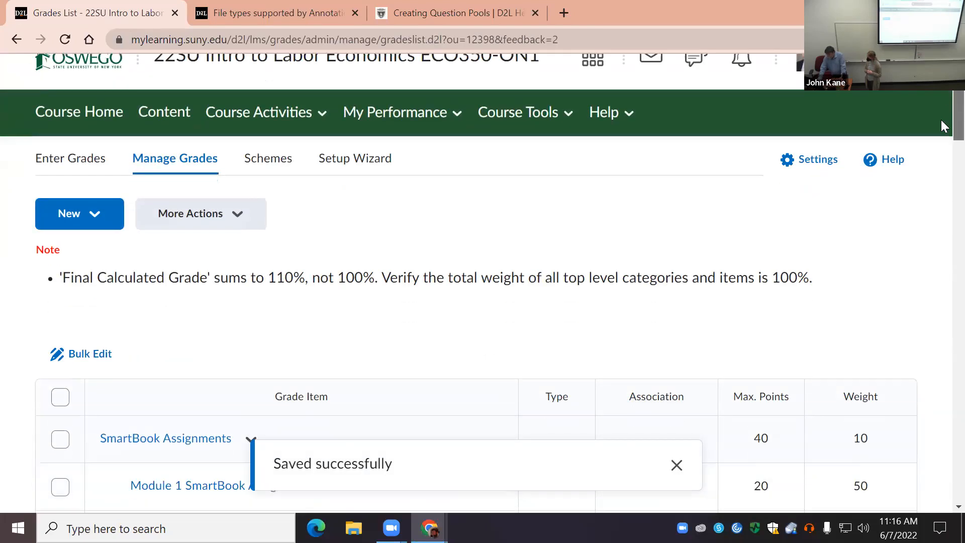
pyautogui.scroll(-10, 942, 151)
pyautogui.scroll(-4, 943, 187)
pyautogui.scroll(-4, 944, 224)
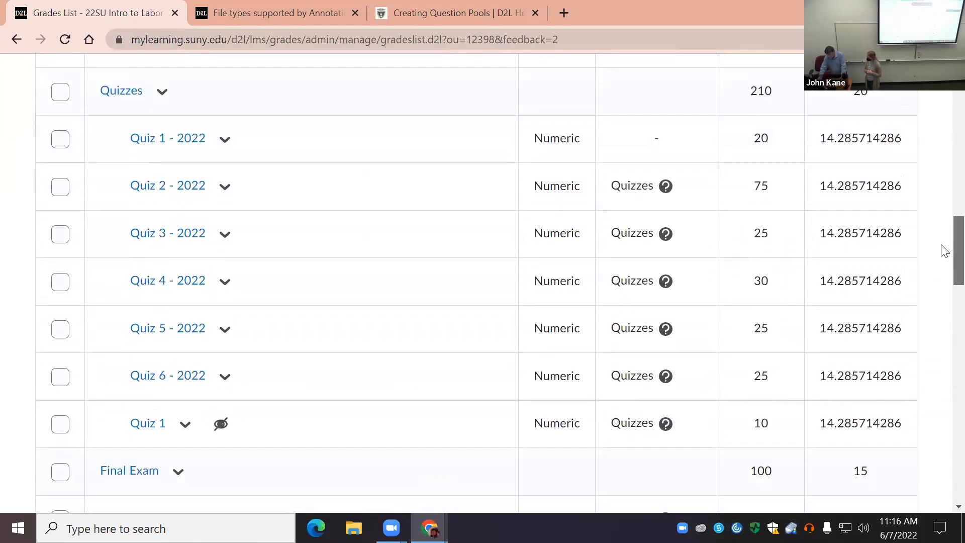
pyautogui.scroll(3, 942, 250)
pyautogui.scroll(-3, 944, 249)
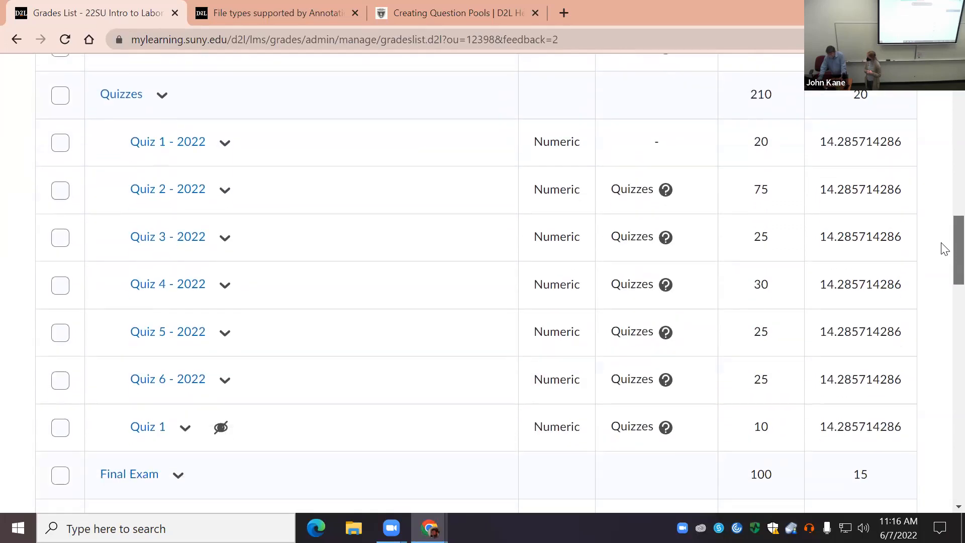
pyautogui.scroll(1, 943, 248)
pyautogui.scroll(-1, 944, 247)
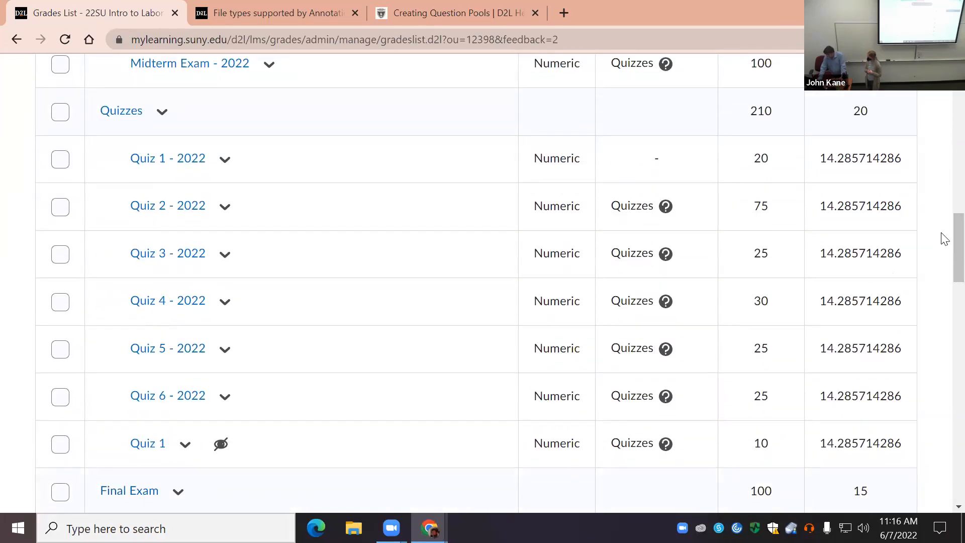
pyautogui.scroll(-5, 941, 263)
pyautogui.scroll(-1, 944, 299)
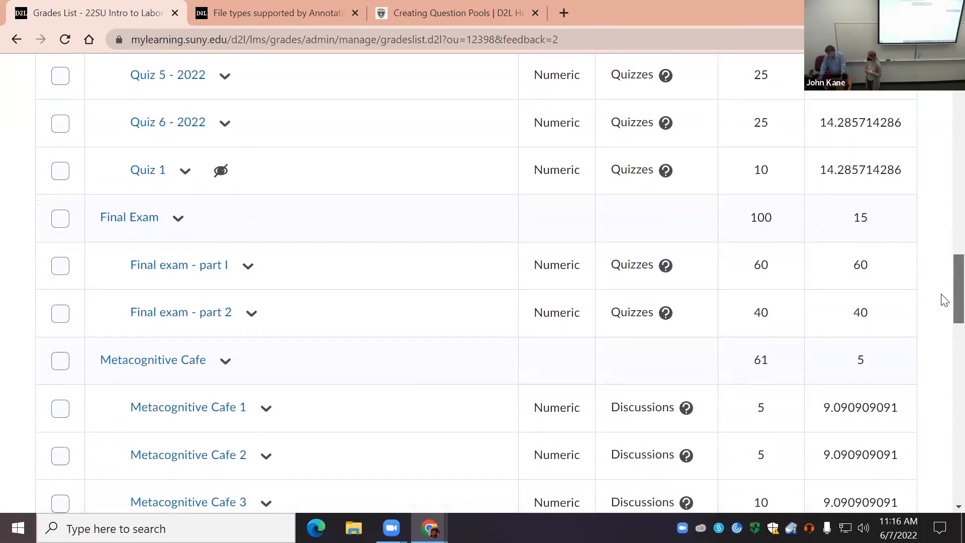
pyautogui.scroll(-1, 944, 302)
pyautogui.scroll(-2, 944, 301)
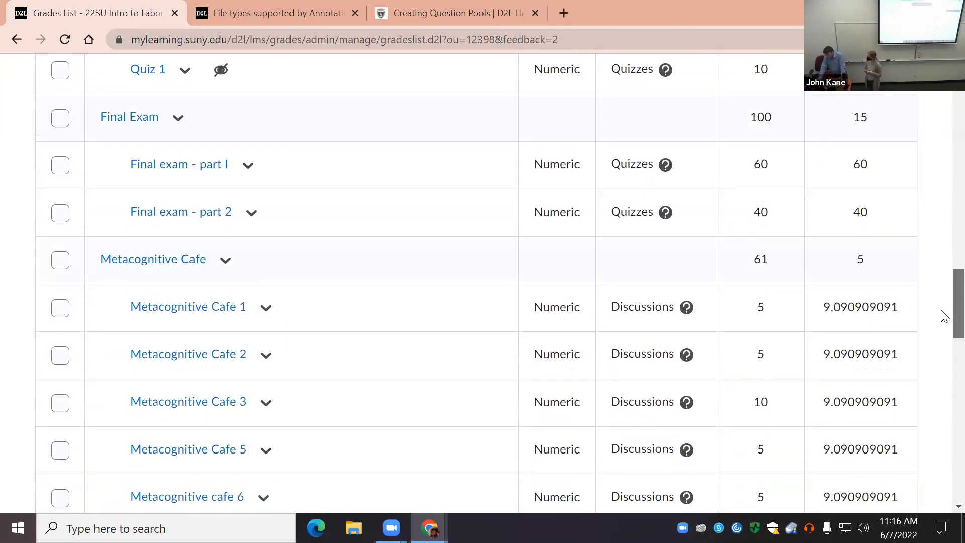
pyautogui.scroll(-3, 941, 323)
pyautogui.scroll(3, 942, 337)
pyautogui.scroll(-2, 941, 314)
pyautogui.moveTo(944, 332); pyautogui.dragTo(944, 488)
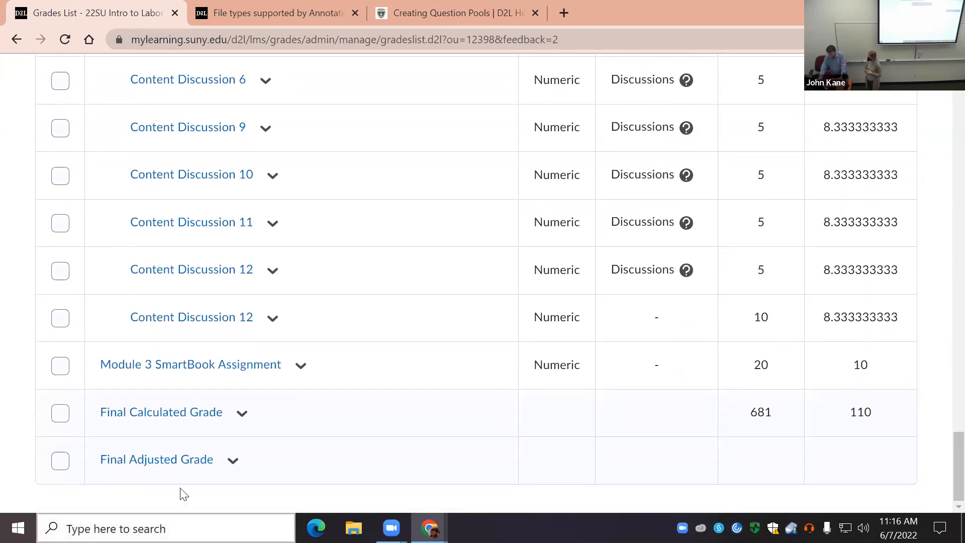
# Step: Assign the uncategorized Module 3 SmartBook Assignment item to the SmartBook Assignments category, and save and close it
pyautogui.click(307, 370)
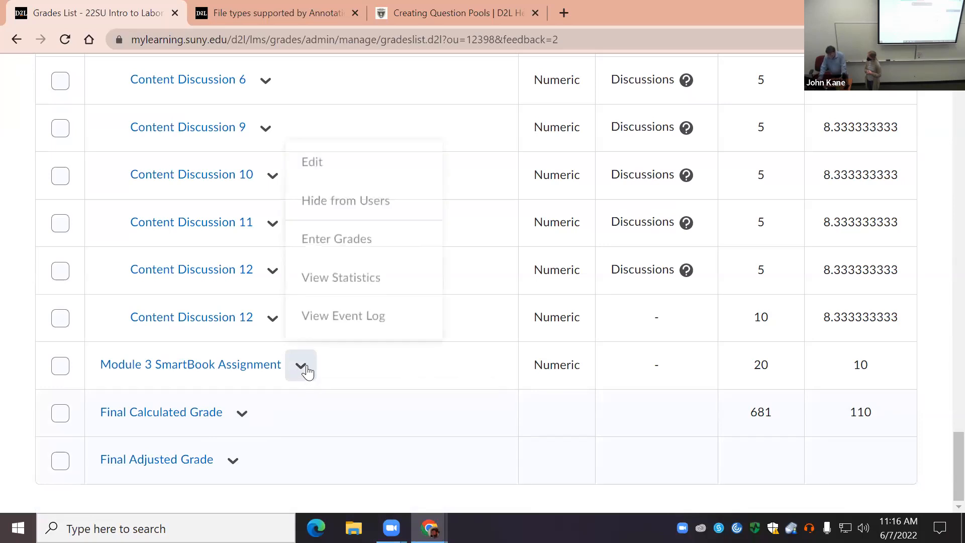
pyautogui.click(347, 173)
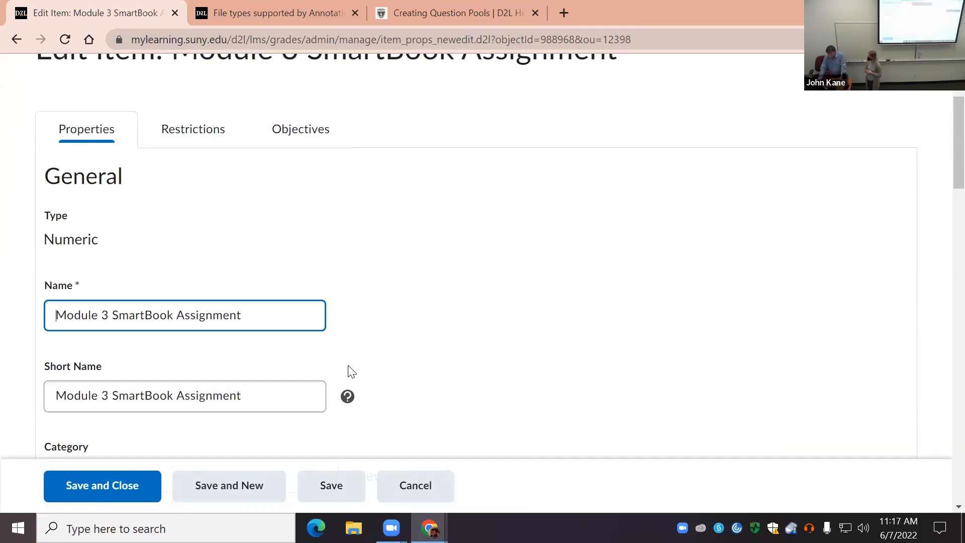
pyautogui.scroll(-3, 322, 316)
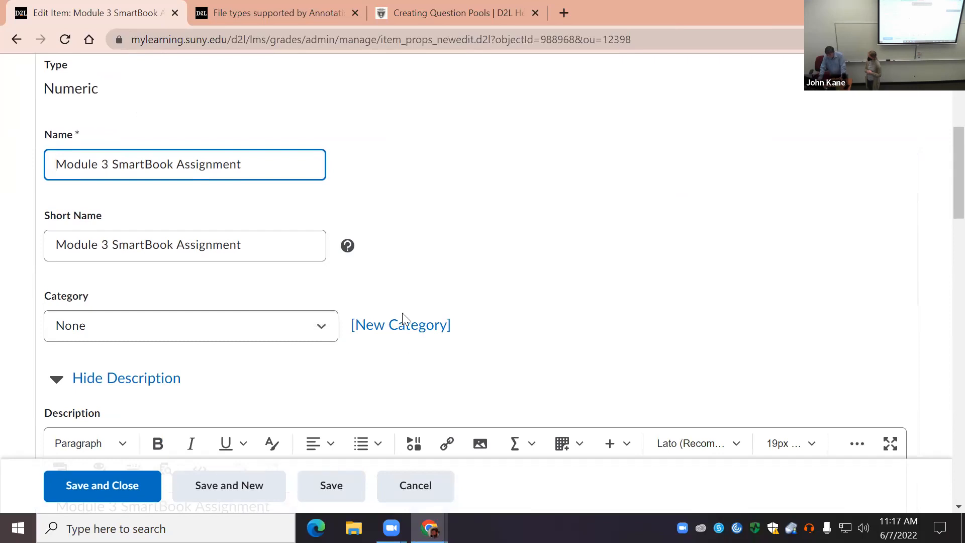
pyautogui.click(325, 332)
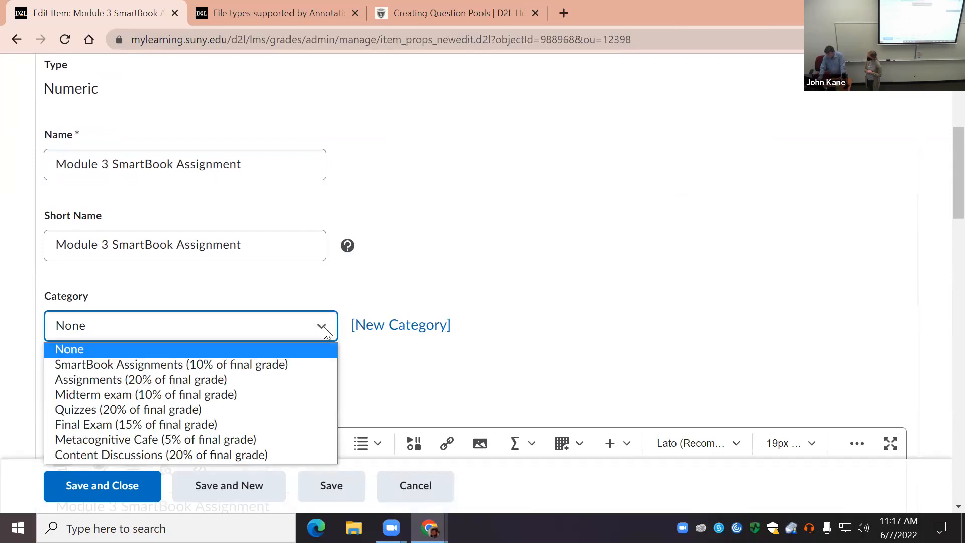
pyautogui.click(308, 364)
pyautogui.click(136, 489)
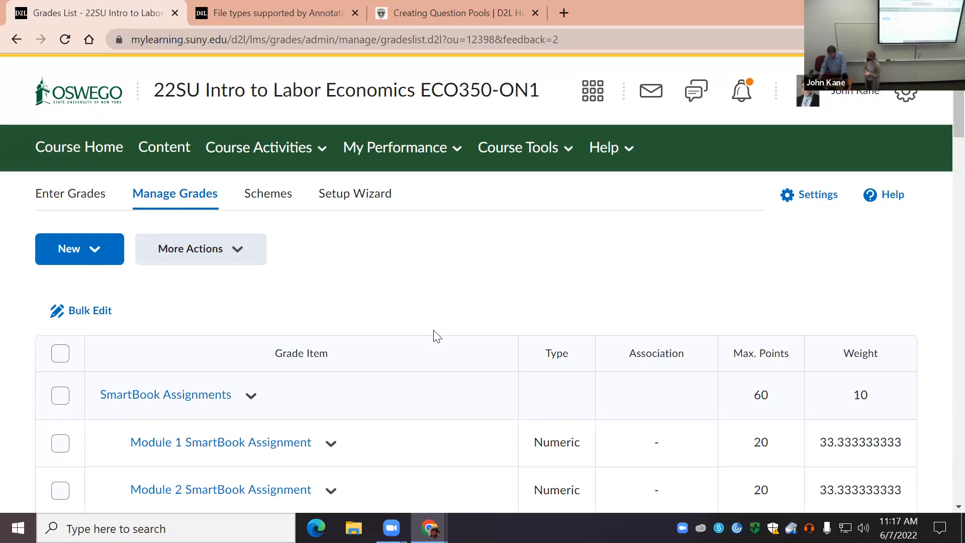
# Step: Examine the item weights in the SmartBook Assignments category and the points and weights in the following categories
pyautogui.scroll(-5, 218, 226)
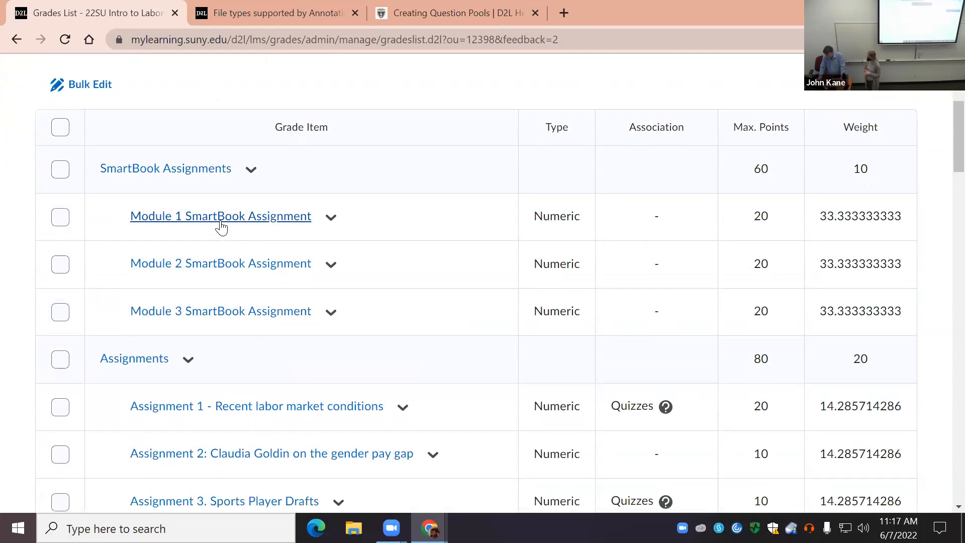
pyautogui.scroll(5, 217, 224)
pyautogui.scroll(-3, 217, 227)
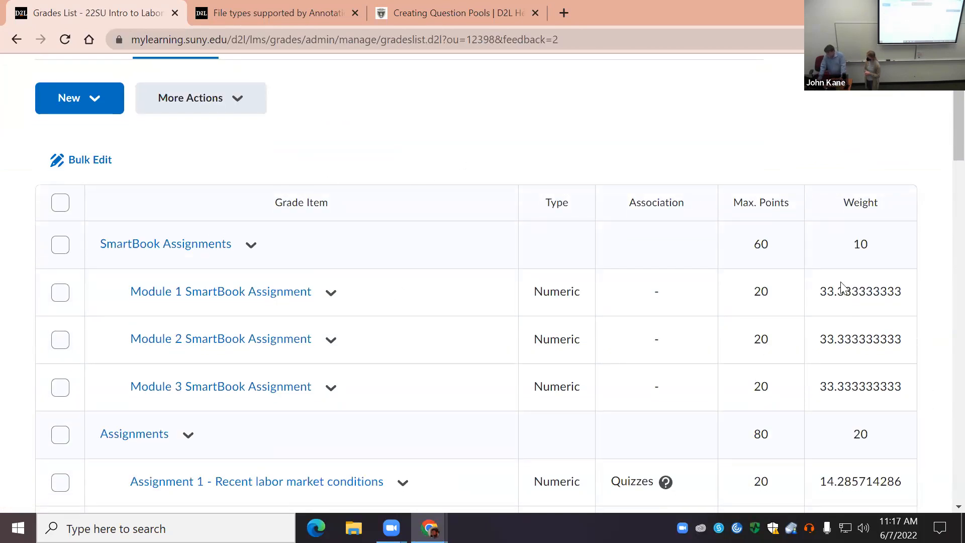
pyautogui.scroll(-1, 843, 371)
pyautogui.scroll(-3, 789, 321)
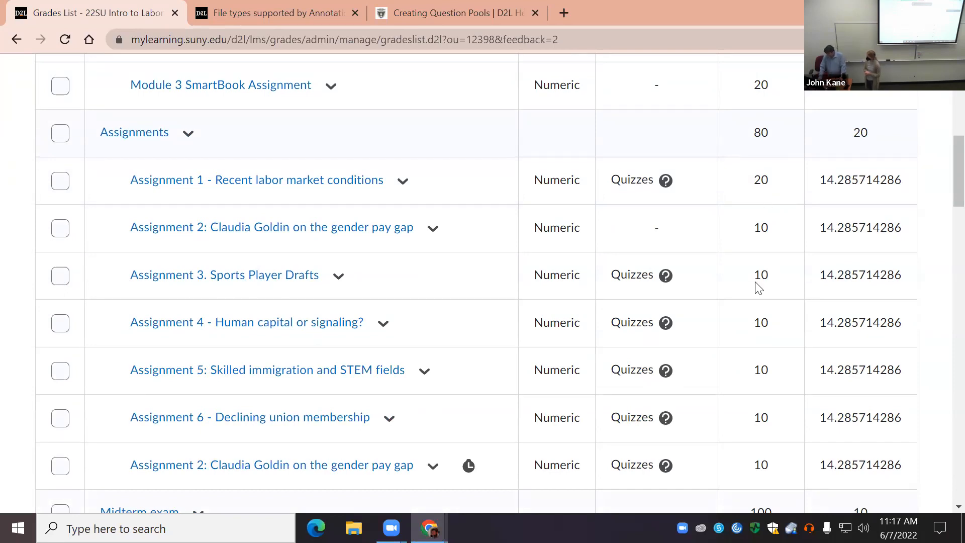
pyautogui.scroll(-3, 759, 280)
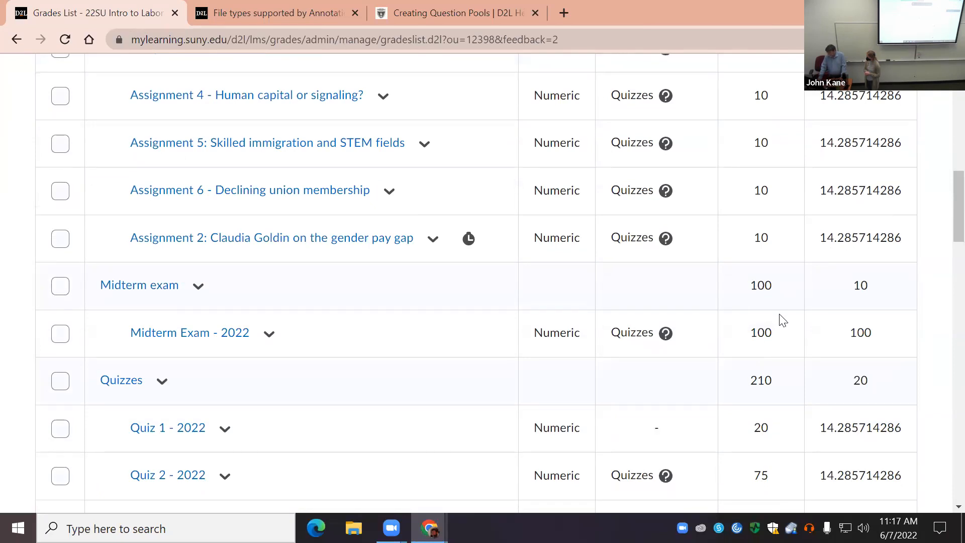
pyautogui.scroll(-4, 782, 322)
pyautogui.scroll(-1, 787, 333)
pyautogui.scroll(7, 776, 334)
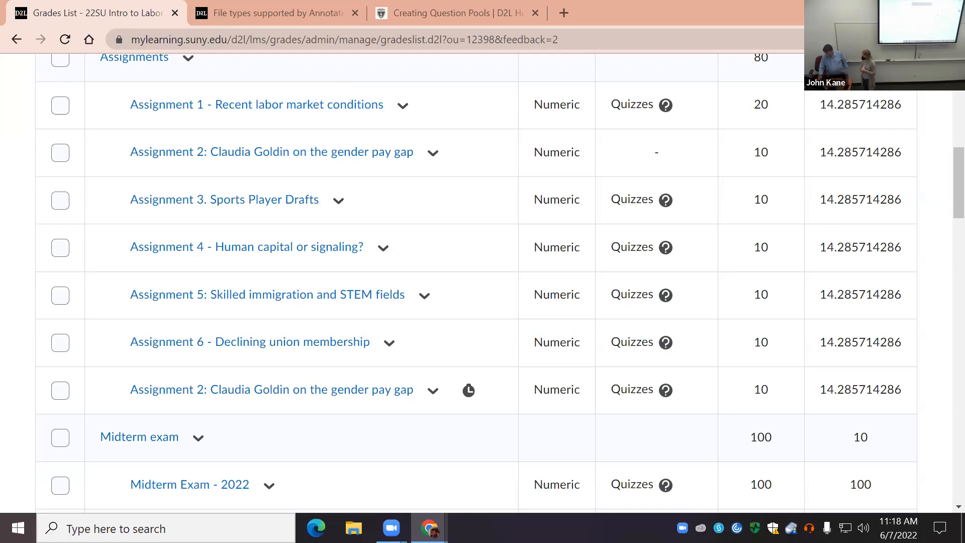
# Step: Switch to the browser window with the Fall 2022 Seminar in Criminal Justice course and start a new Pass/Fail grade item
pyautogui.moveTo(429, 528)
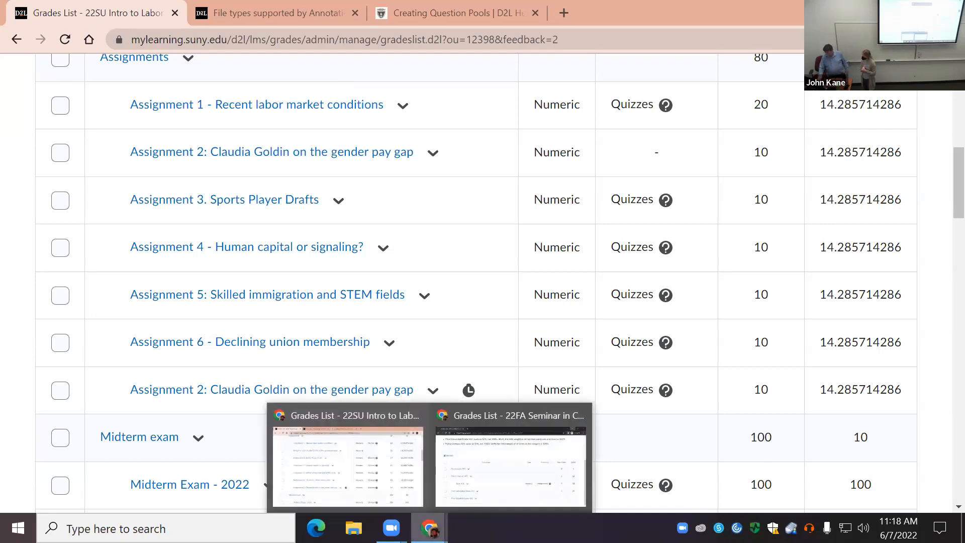
pyautogui.click(525, 486)
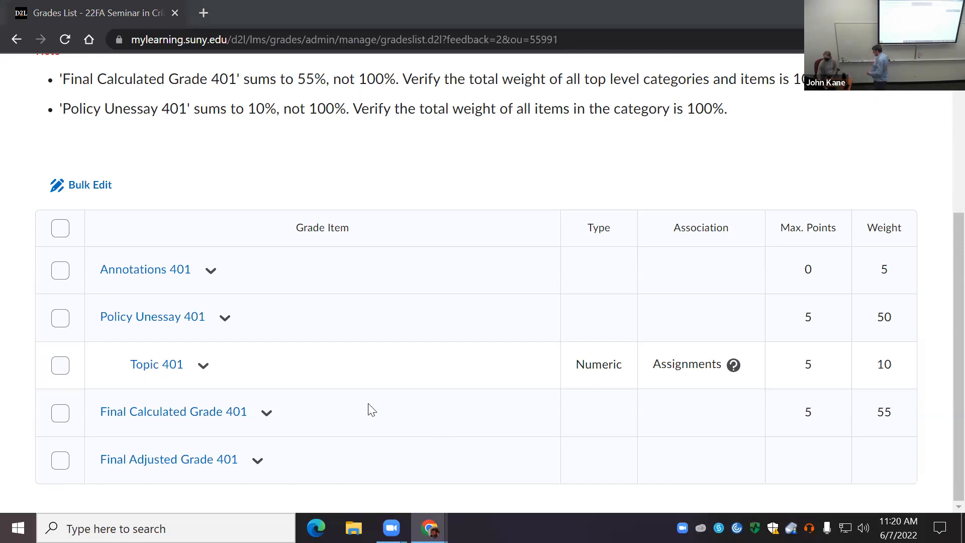
pyautogui.scroll(2, 369, 409)
pyautogui.scroll(3, 371, 412)
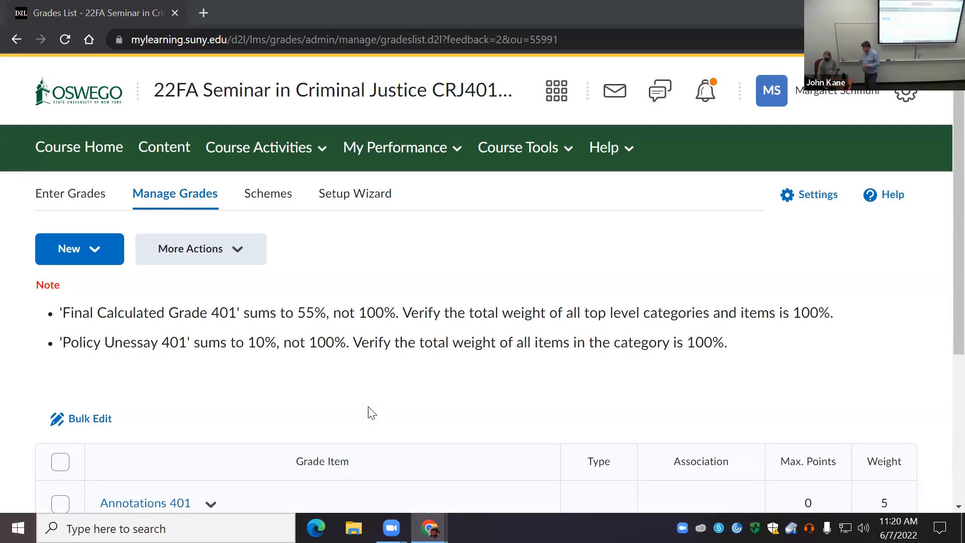
pyautogui.click(101, 252)
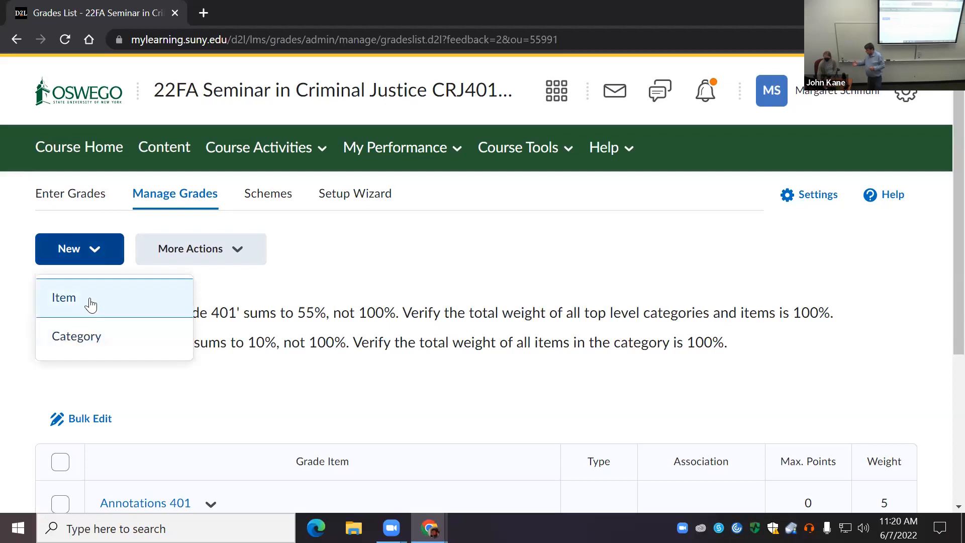
pyautogui.click(86, 300)
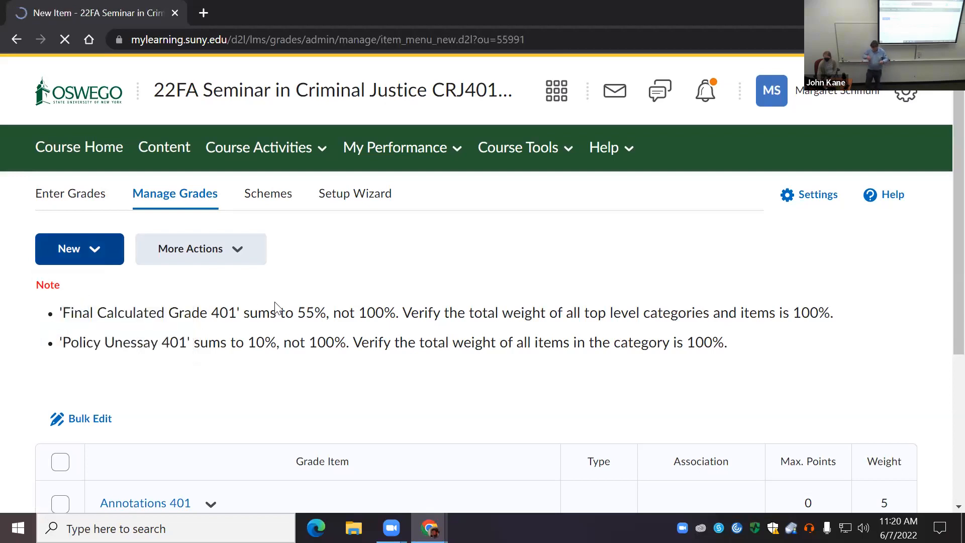
pyautogui.scroll(-3, 284, 342)
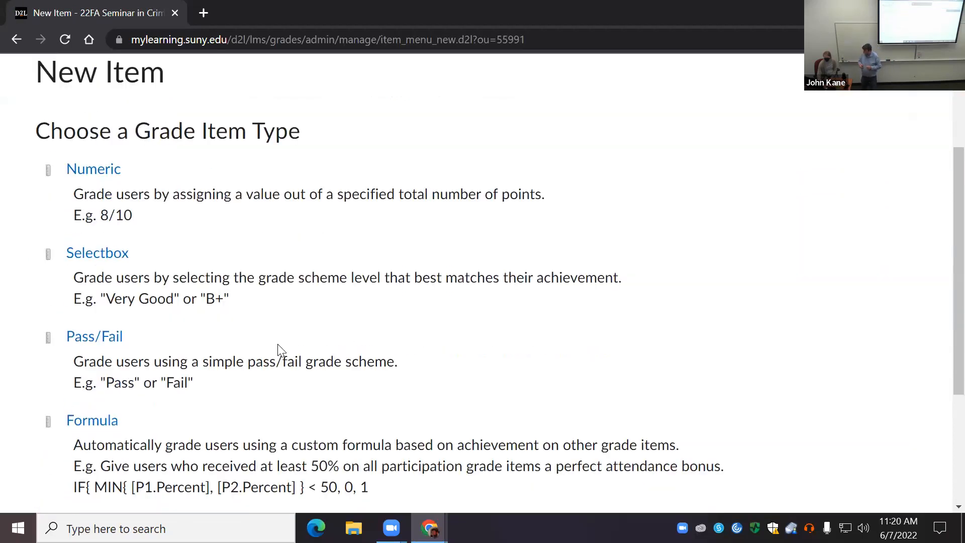
pyautogui.scroll(-4, 277, 347)
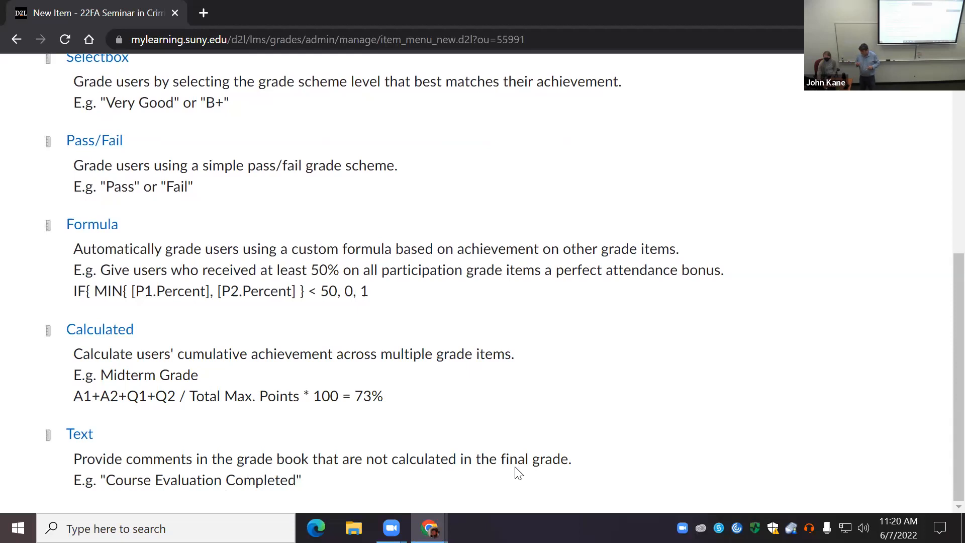
pyautogui.click(97, 142)
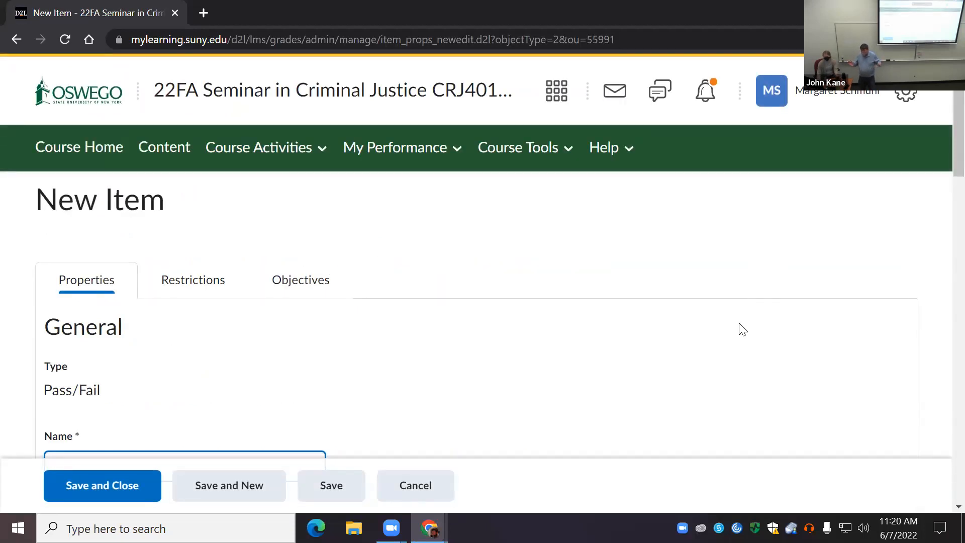
# Step: Name the new Pass/Fail grade item Topic Revision
pyautogui.scroll(-3, 743, 330)
pyautogui.write('Topic 2')
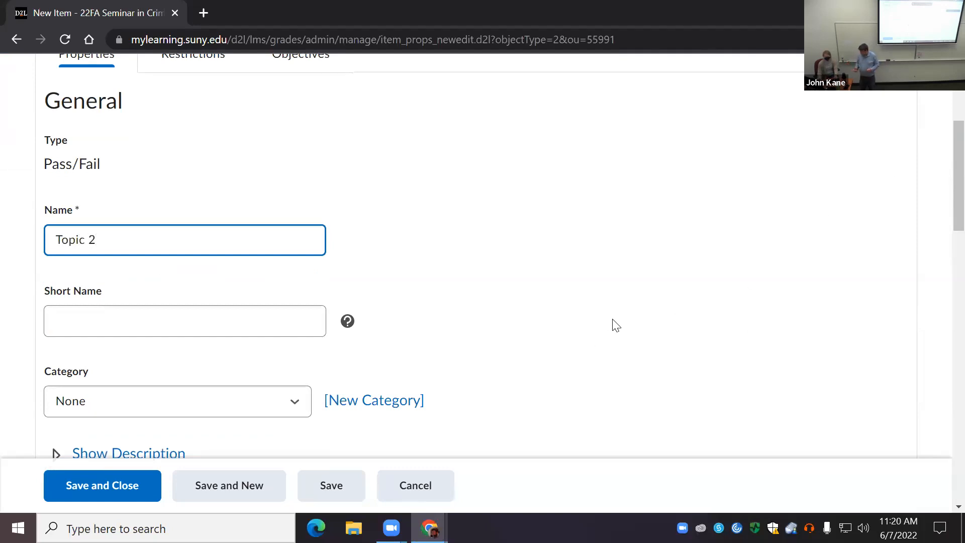
pyautogui.press('BackSpace')
pyautogui.write('Revision')
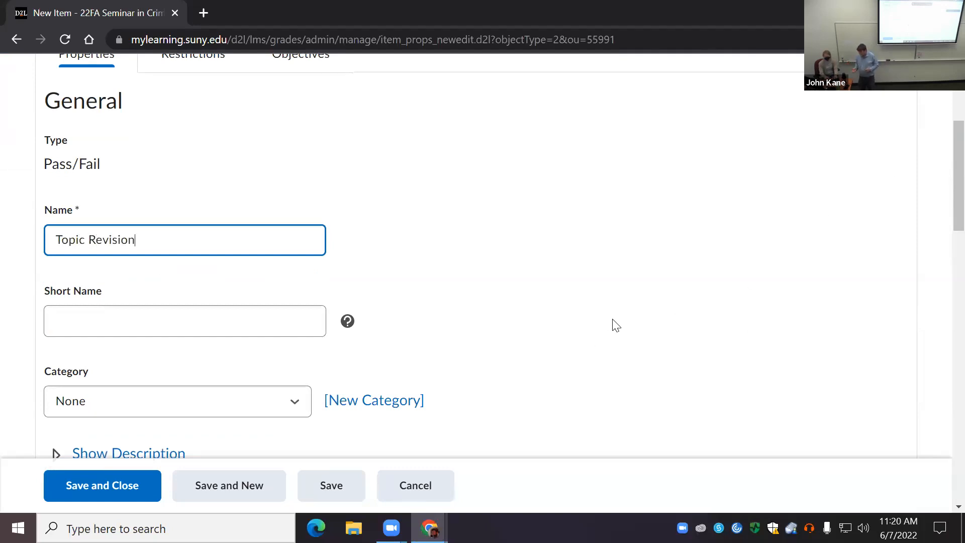
# Step: Save the new Topic Revision item, assign it to the Policy Unessay 401 category, and save and close it
pyautogui.click(73, 488)
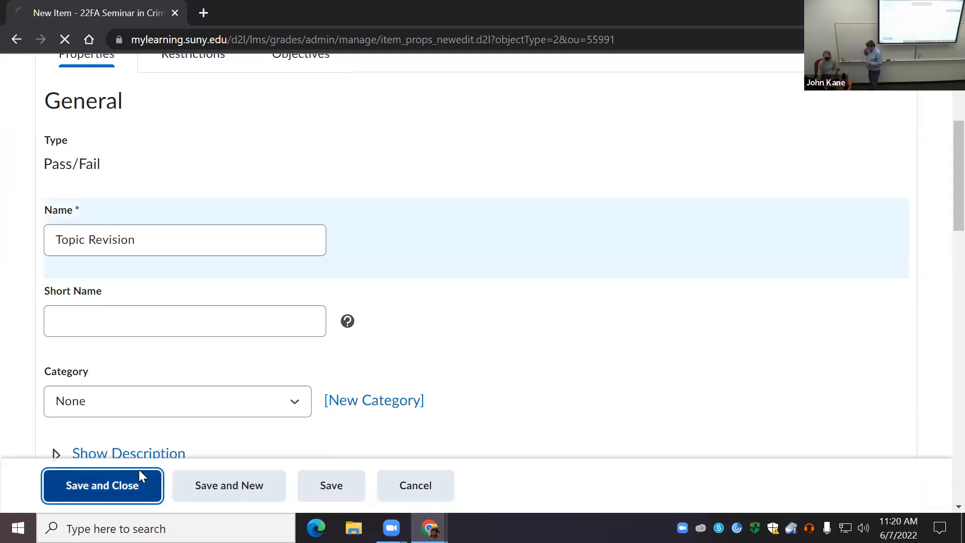
pyautogui.scroll(-4, 226, 405)
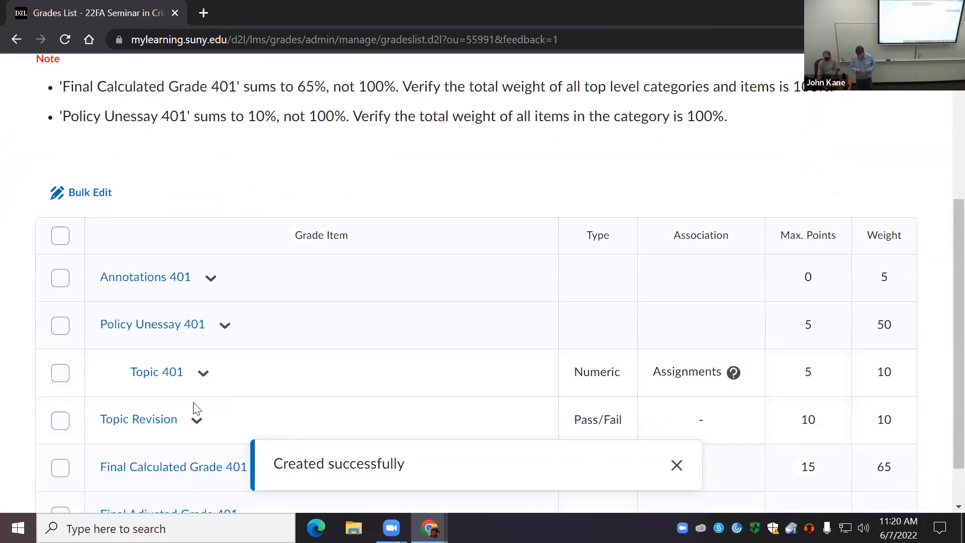
pyautogui.click(197, 420)
pyautogui.click(258, 231)
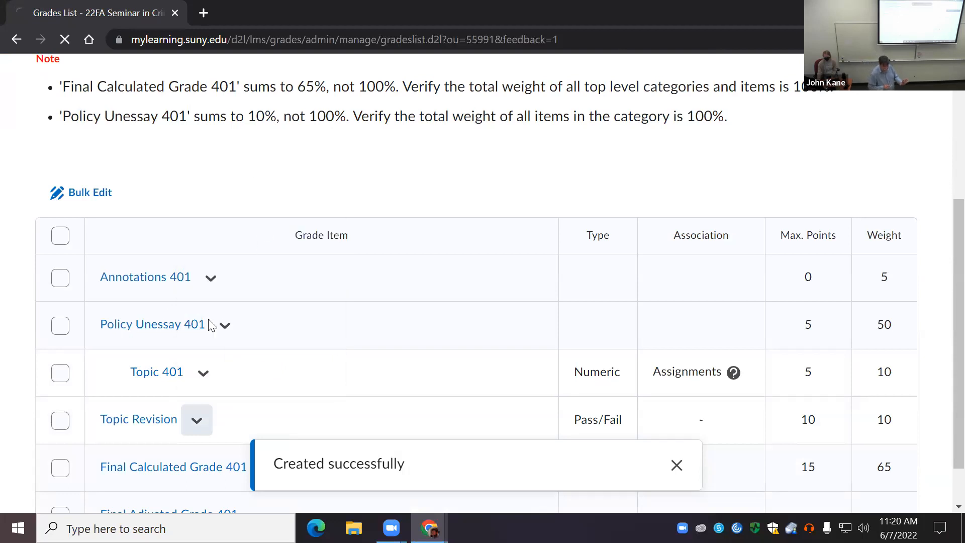
pyautogui.scroll(-5, 194, 351)
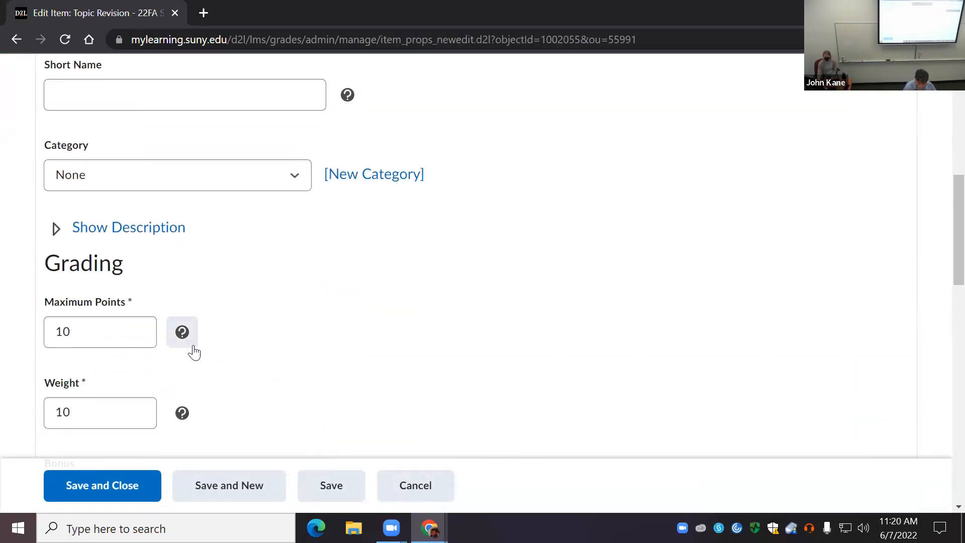
pyautogui.click(287, 184)
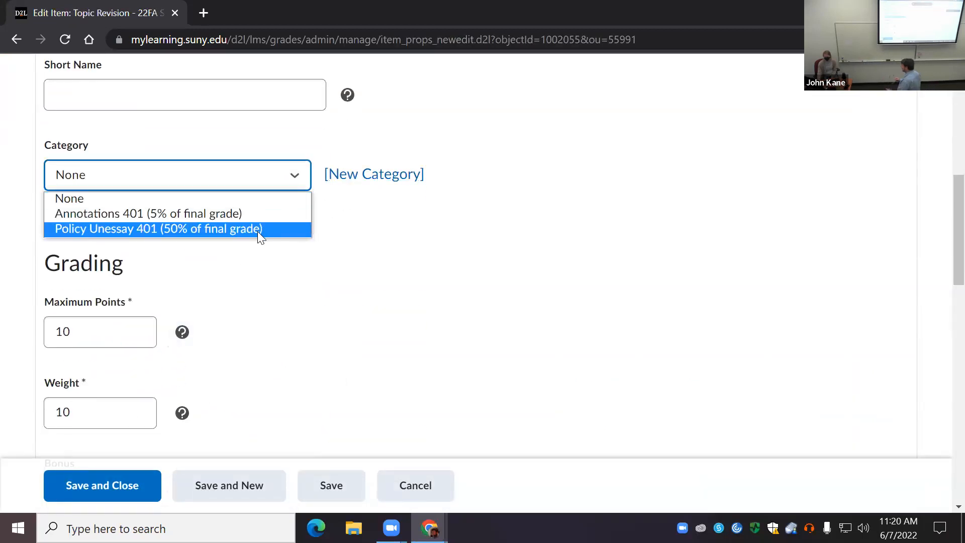
pyautogui.click(258, 230)
pyautogui.click(117, 488)
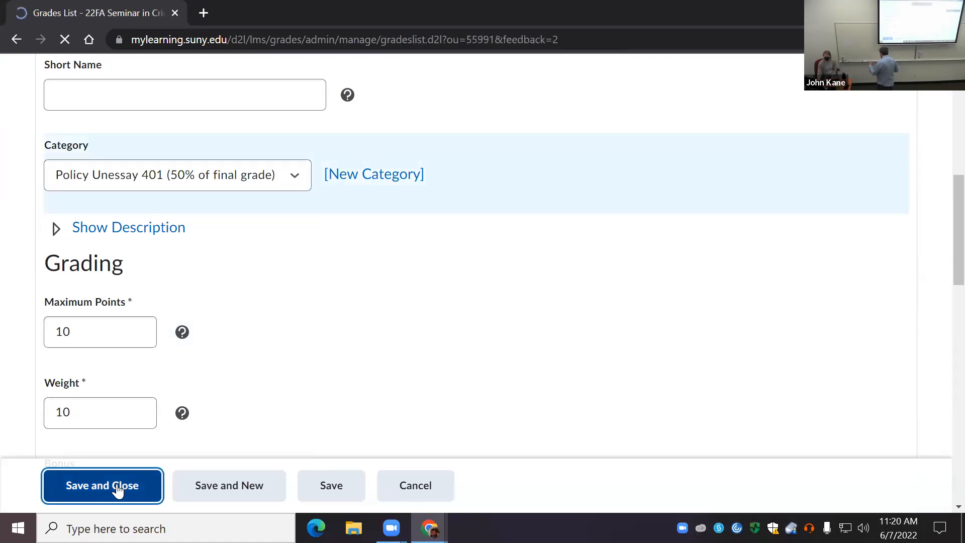
pyautogui.scroll(-5, 224, 360)
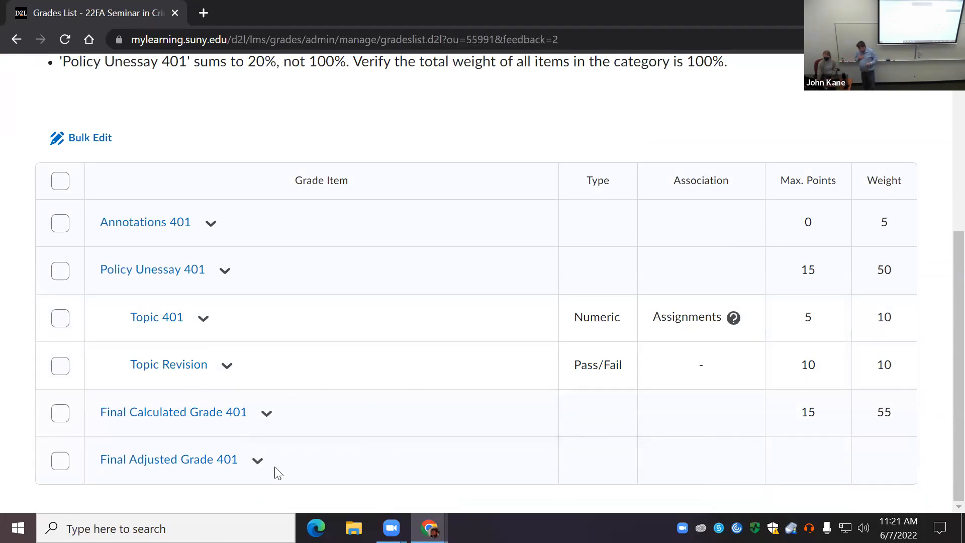
pyautogui.scroll(5, 278, 472)
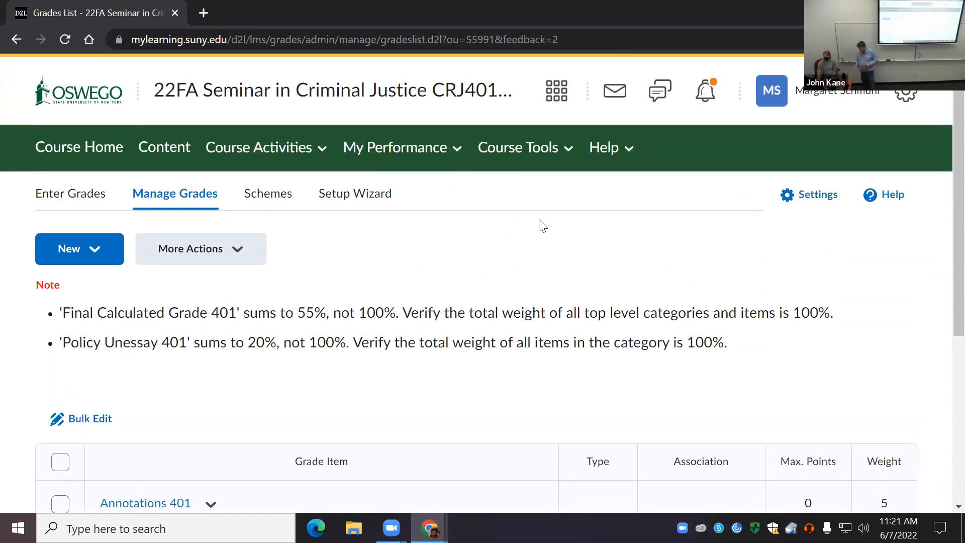
pyautogui.click(563, 157)
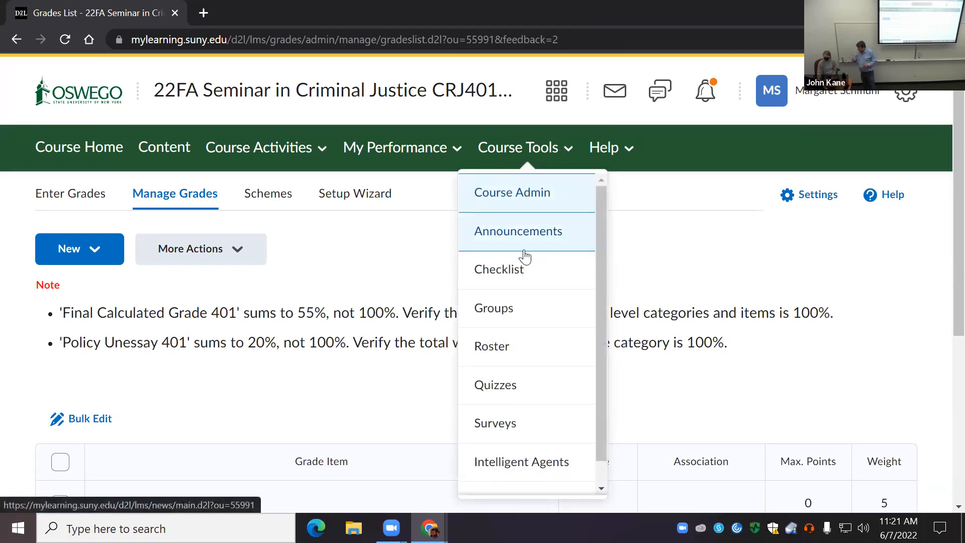
pyautogui.click(319, 263)
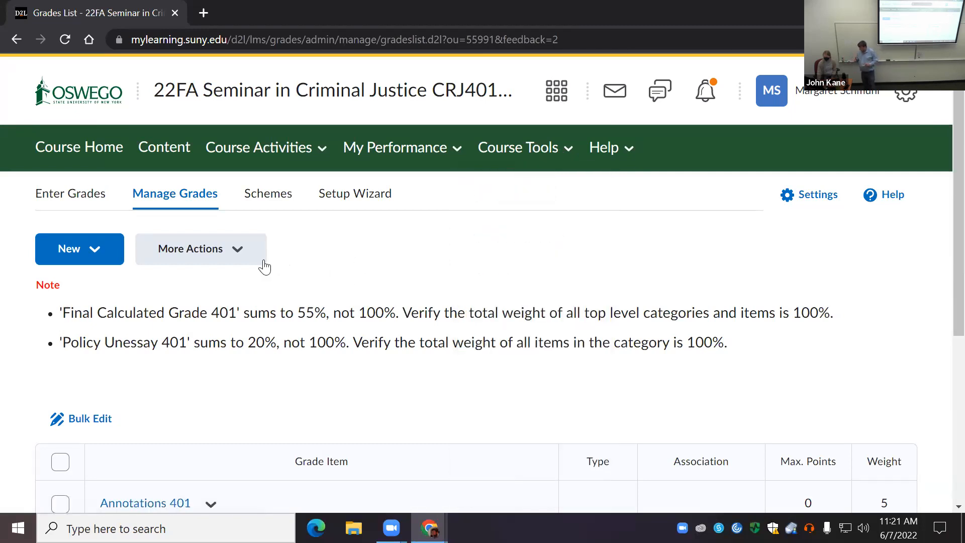
pyautogui.click(232, 253)
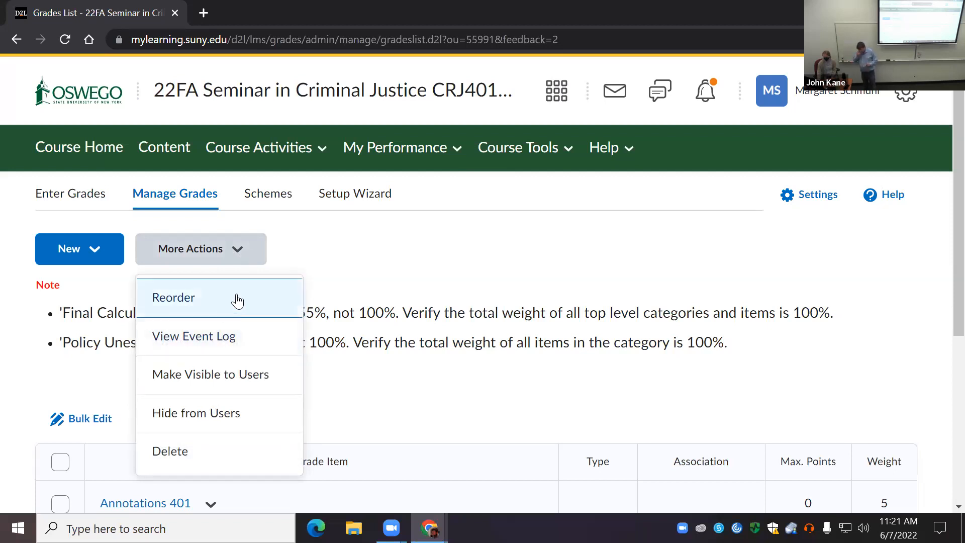
pyautogui.click(240, 231)
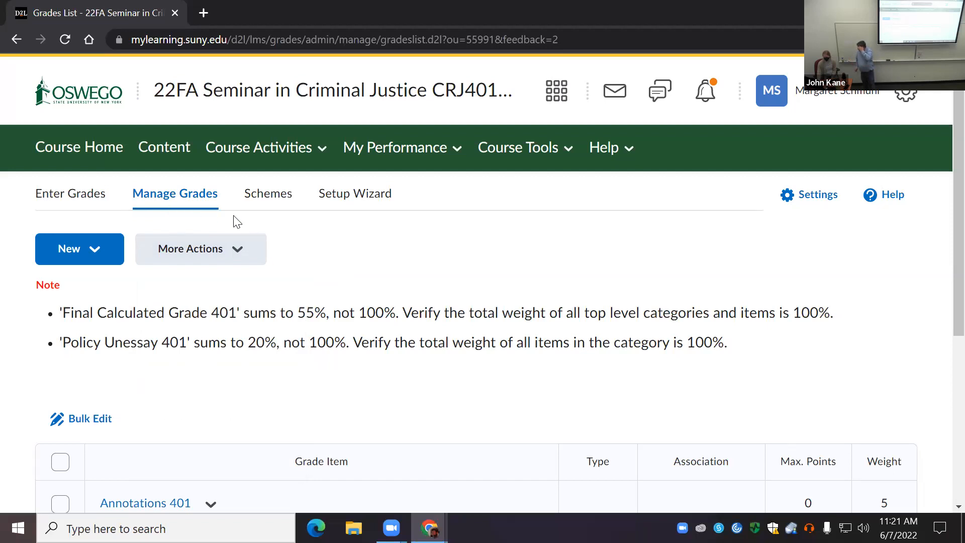
pyautogui.click(275, 201)
pyautogui.scroll(-3, 497, 281)
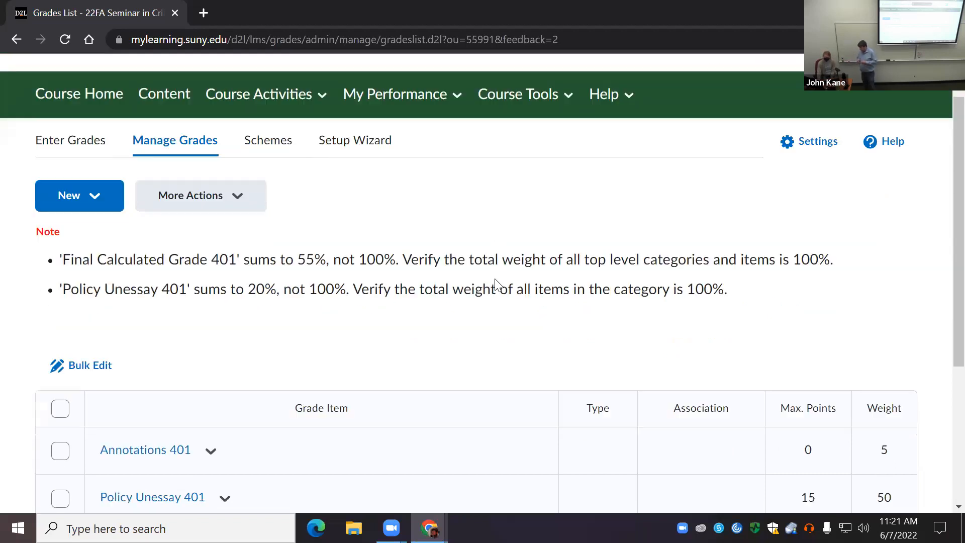
pyautogui.scroll(2, 487, 326)
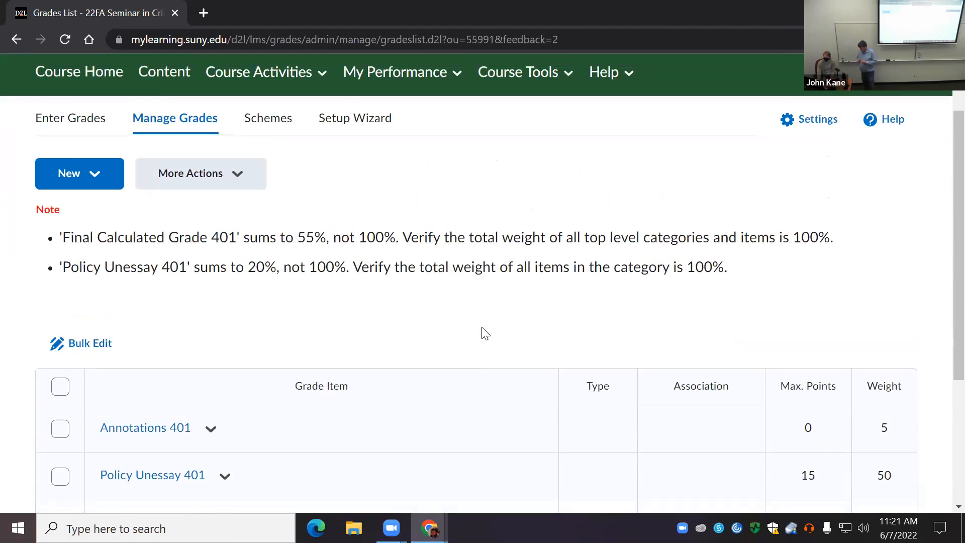
pyautogui.scroll(2, 484, 347)
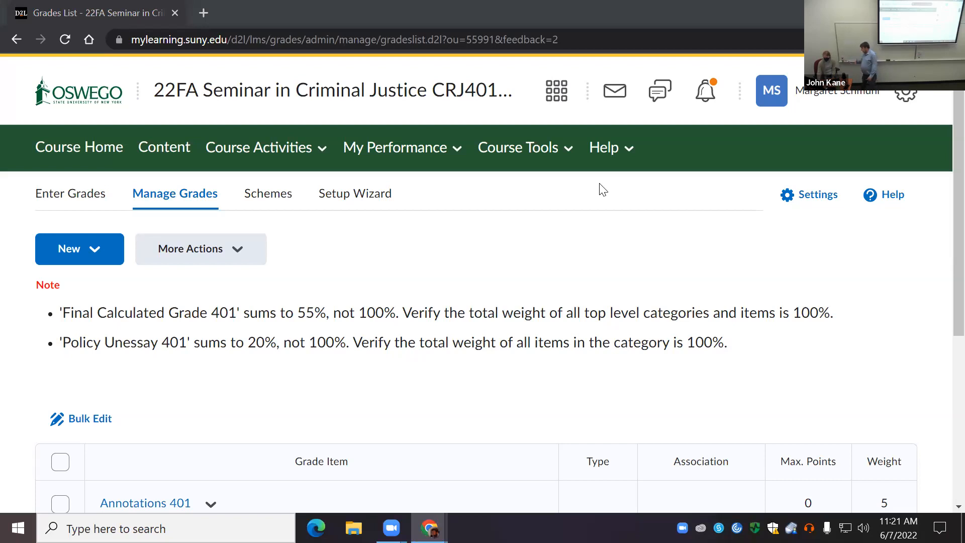
# Step: Open the Course Administration page of the Seminar in Criminal Justice course and look through its available tools
pyautogui.click(539, 151)
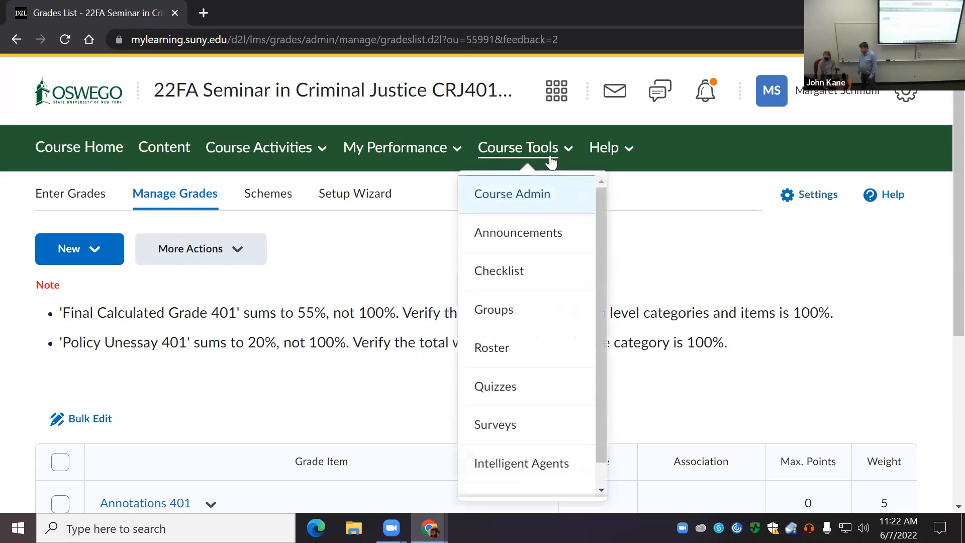
pyautogui.click(520, 202)
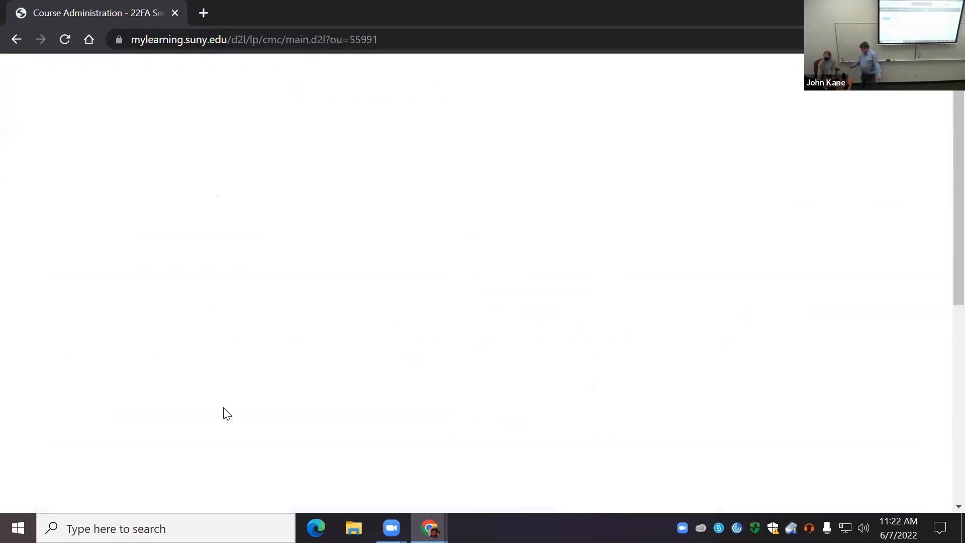
pyautogui.scroll(-5, 215, 407)
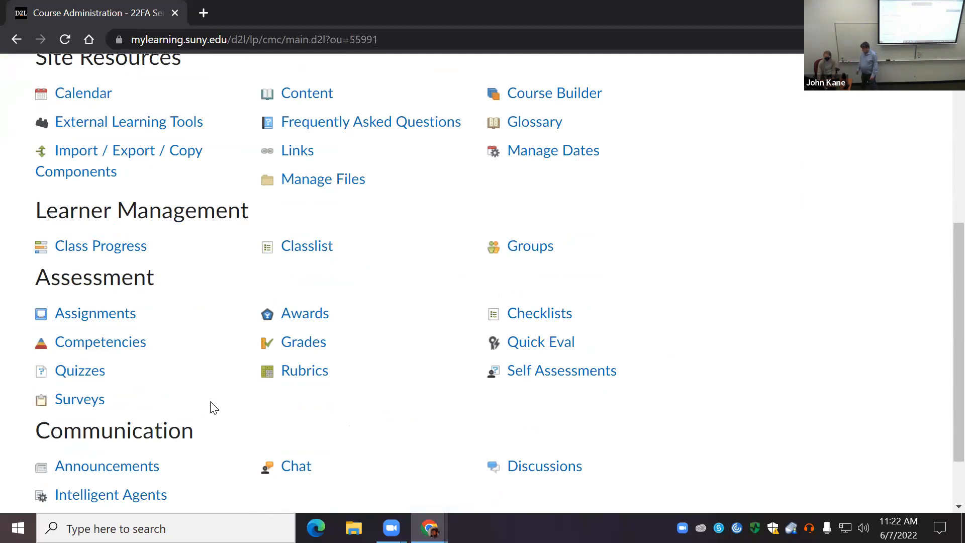
pyautogui.scroll(-2, 215, 408)
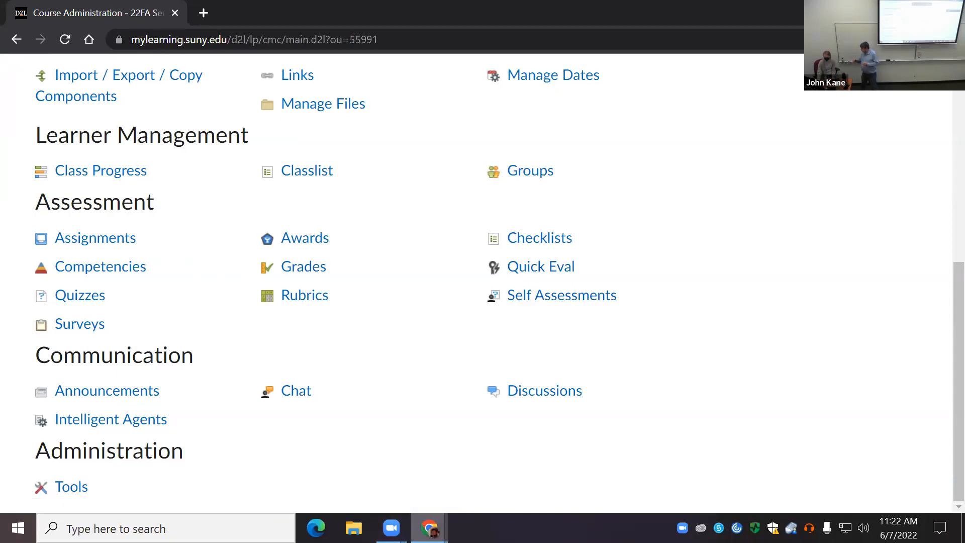
# Step: Switch to the browser window with the 22SU Intro to Labor Economics course and open its Discussions list through Course Administration
pyautogui.moveTo(428, 528)
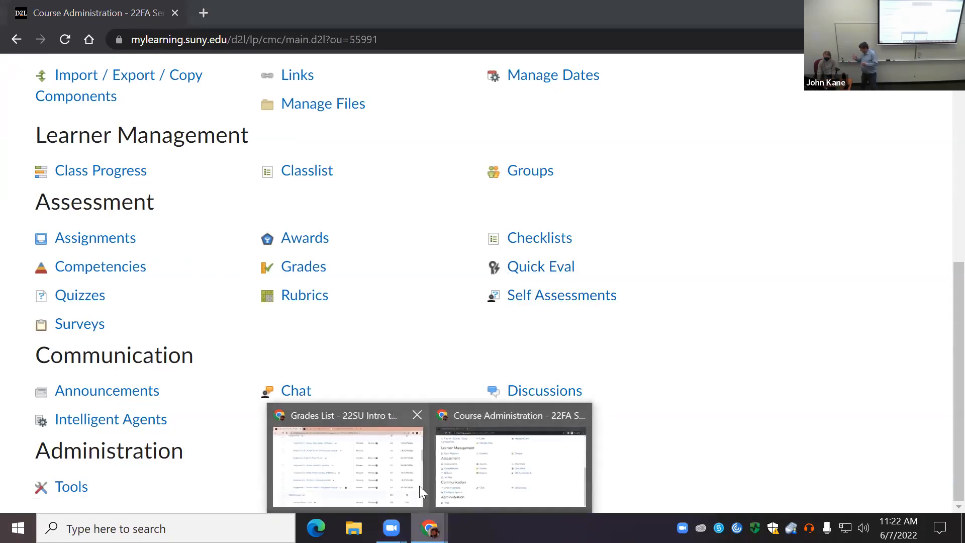
pyautogui.click(377, 465)
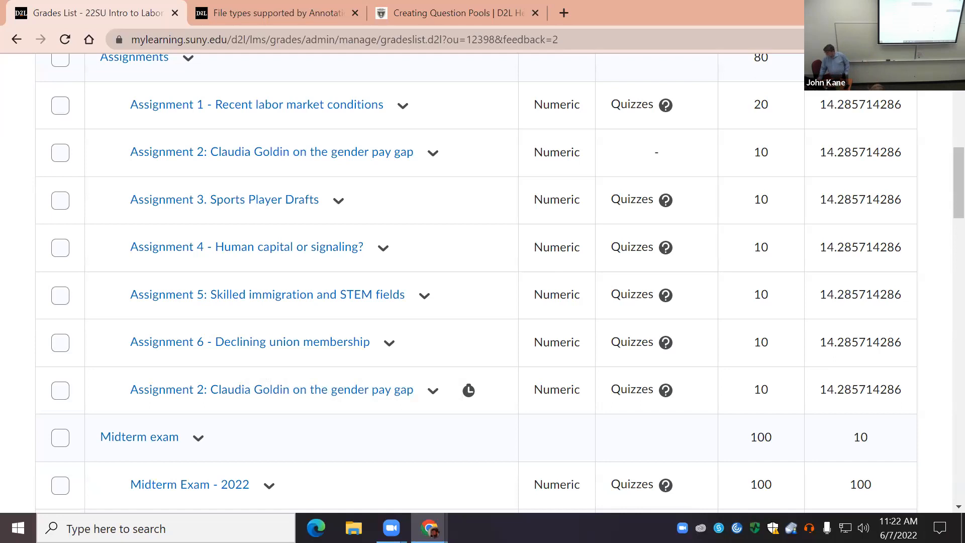
pyautogui.scroll(10, 621, 487)
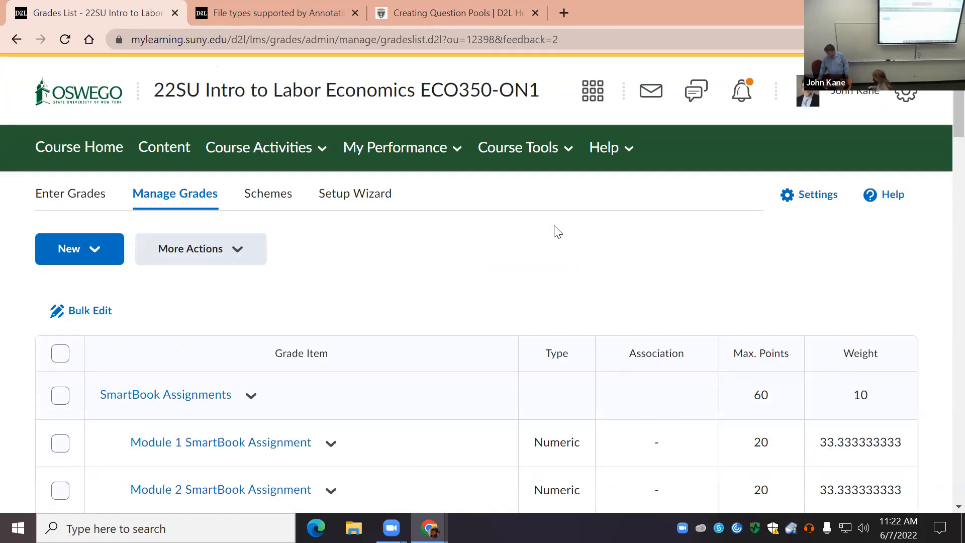
pyautogui.click(528, 151)
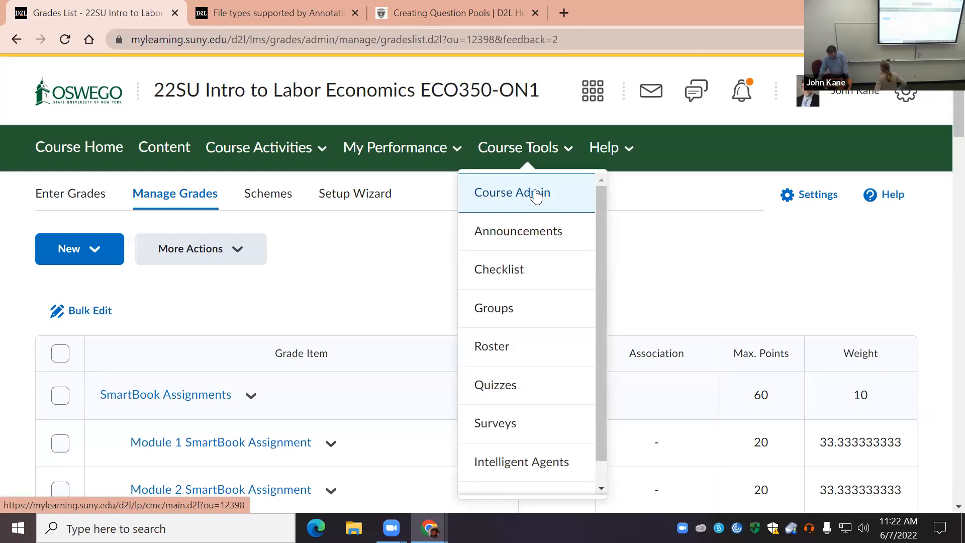
pyautogui.click(529, 196)
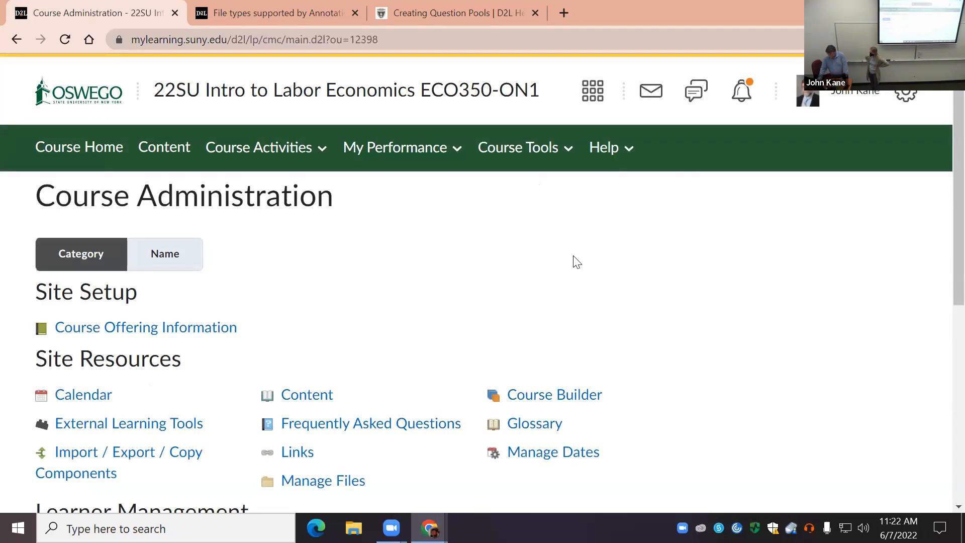
pyautogui.scroll(-4, 576, 262)
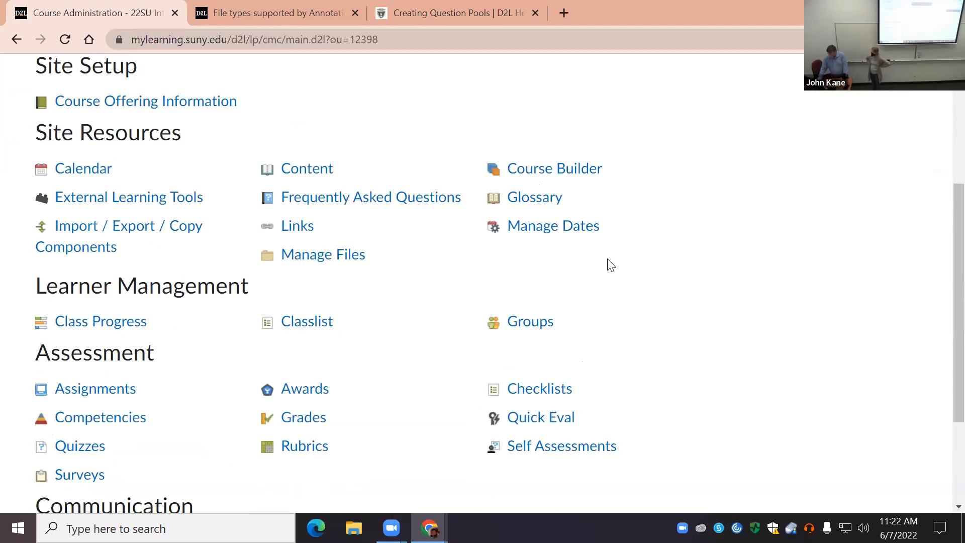
pyautogui.scroll(-3, 608, 265)
pyautogui.scroll(3, 609, 265)
pyautogui.scroll(-3, 485, 341)
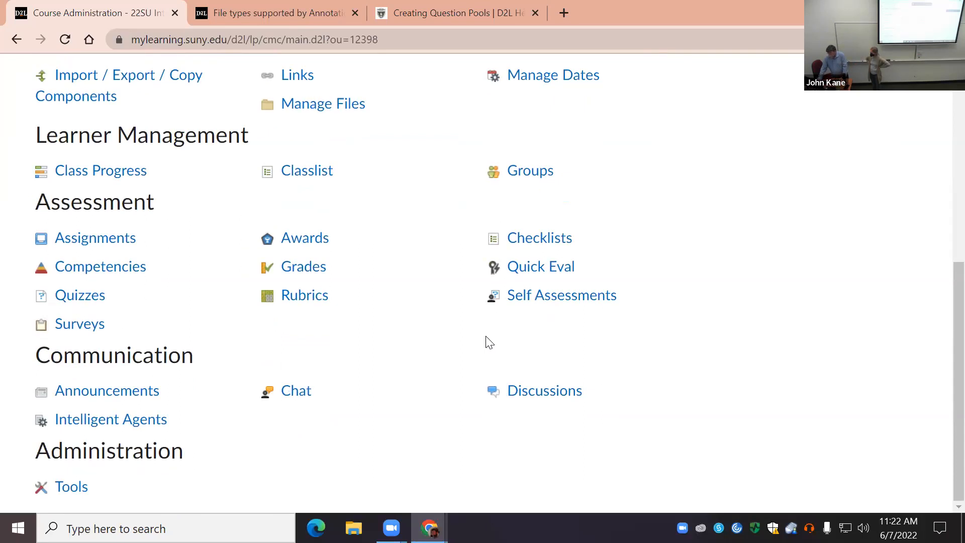
pyautogui.click(544, 401)
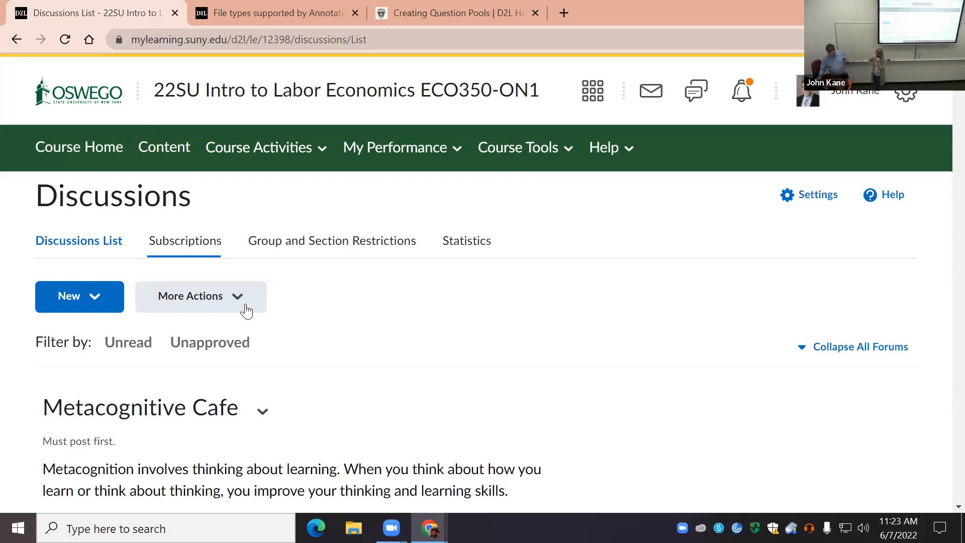
# Step: Open the Metacognitive Cafe 1 - Online learning strategies discussion topic for editing
pyautogui.scroll(-3, 143, 228)
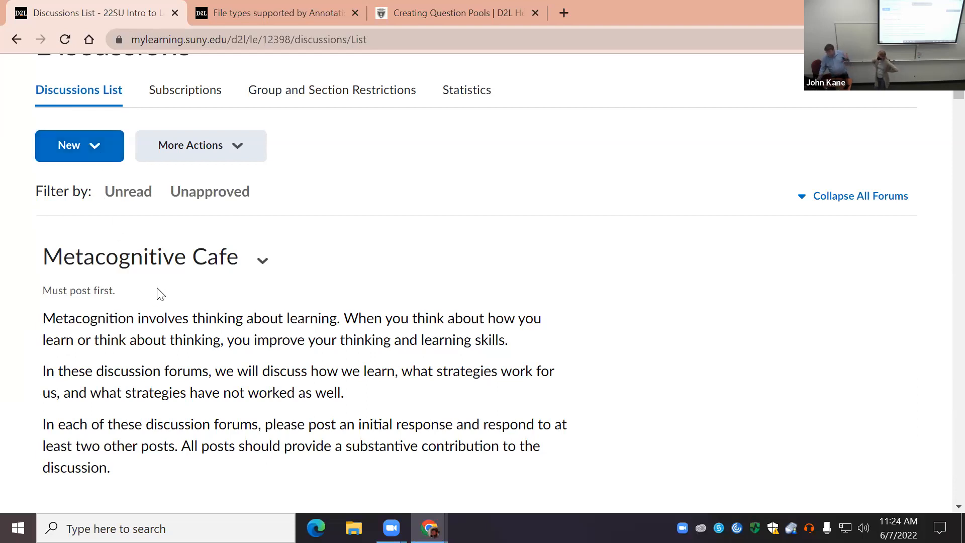
pyautogui.scroll(-5, 163, 299)
pyautogui.scroll(-3, 163, 299)
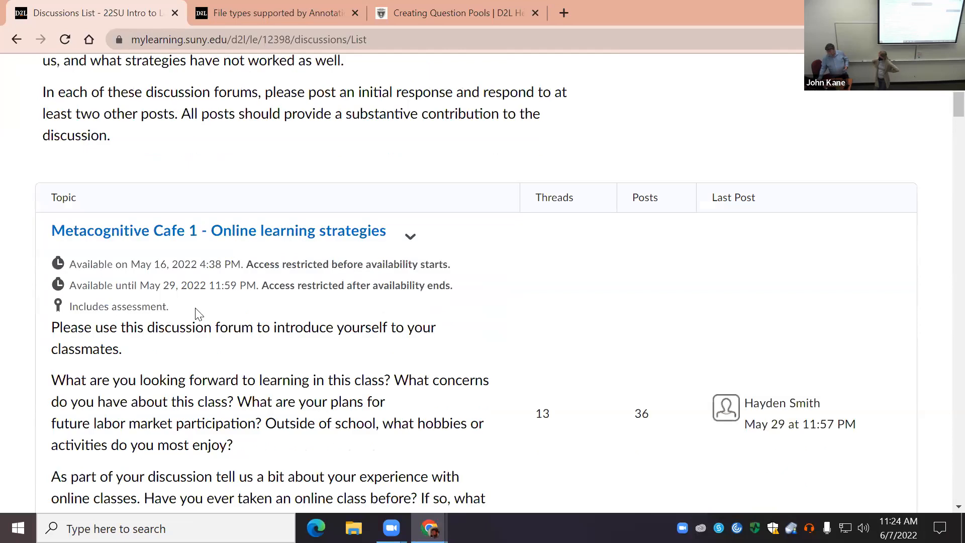
pyautogui.scroll(5, 312, 276)
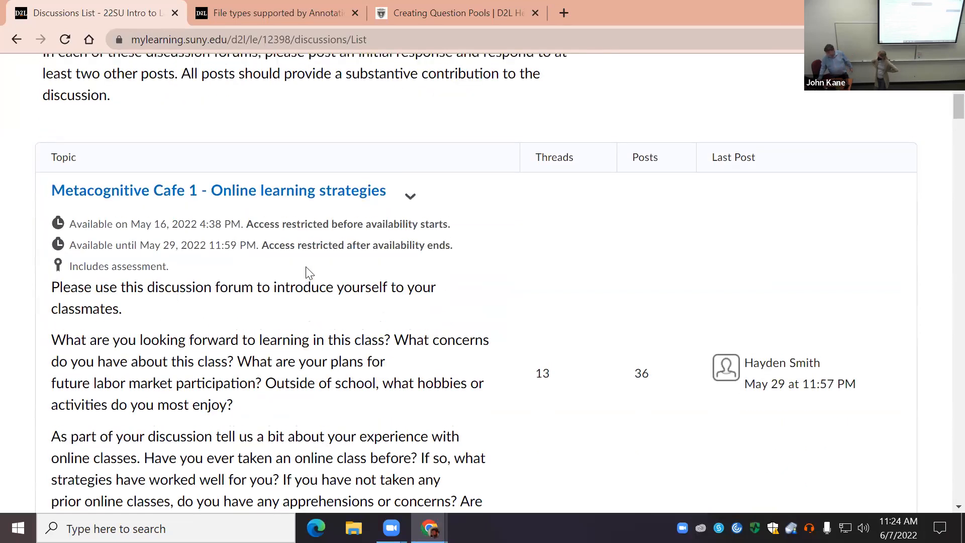
pyautogui.scroll(-2, 324, 297)
pyautogui.click(410, 342)
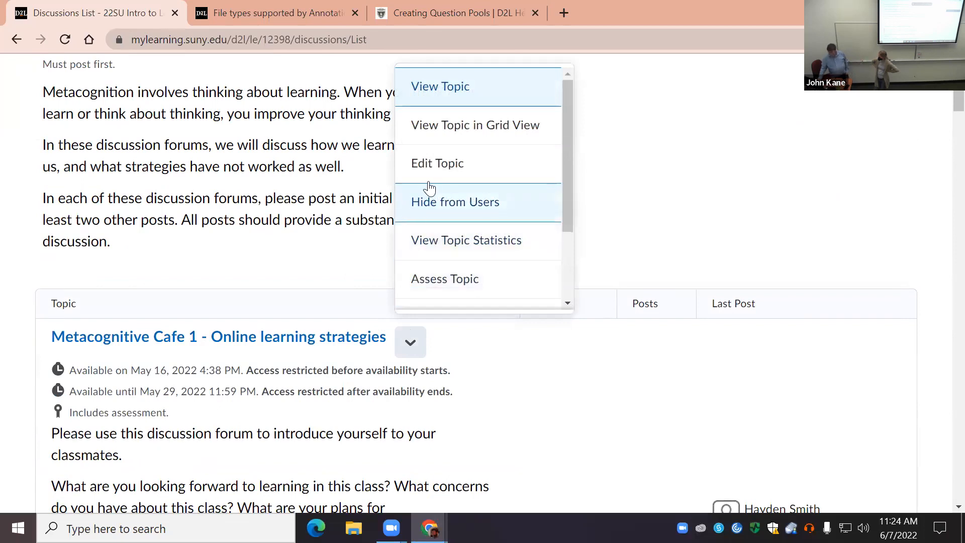
pyautogui.click(442, 174)
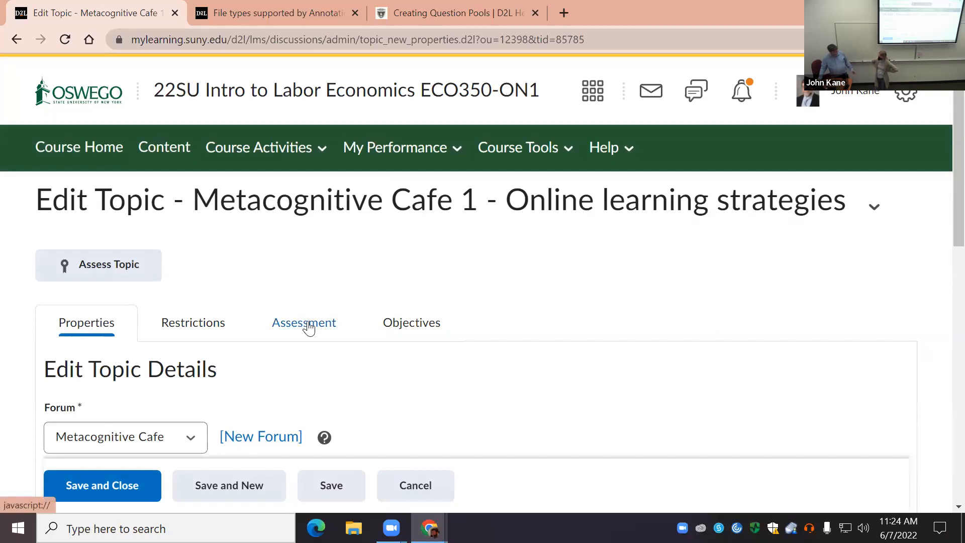
# Step: Show the topic's assessment settings and examine its linked grade item, score and rubric
pyautogui.click(306, 329)
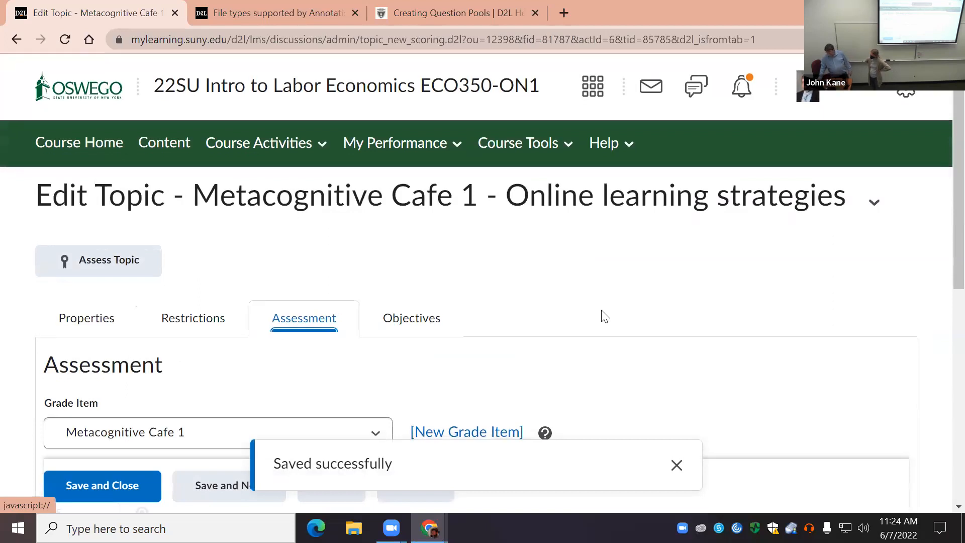
pyautogui.scroll(-3, 600, 317)
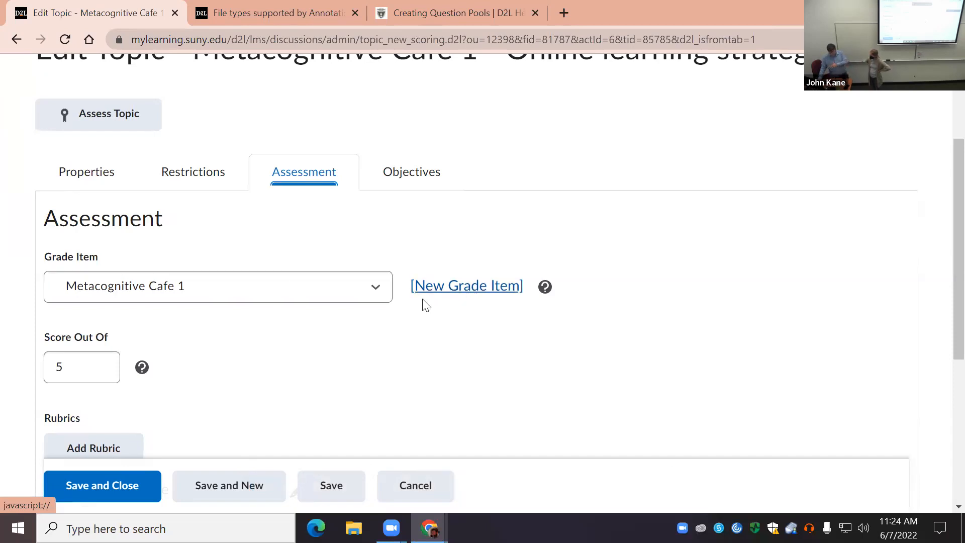
pyautogui.scroll(-1, 334, 379)
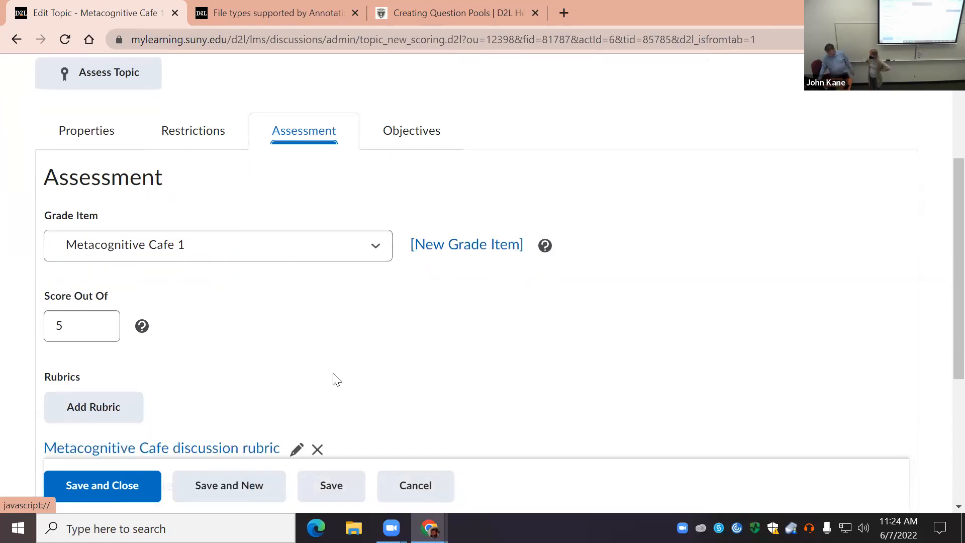
# Step: Preview the Metacognitive Cafe discussion rubric linked to the topic, look through its criteria and point levels, and close the preview
pyautogui.scroll(-2, 336, 380)
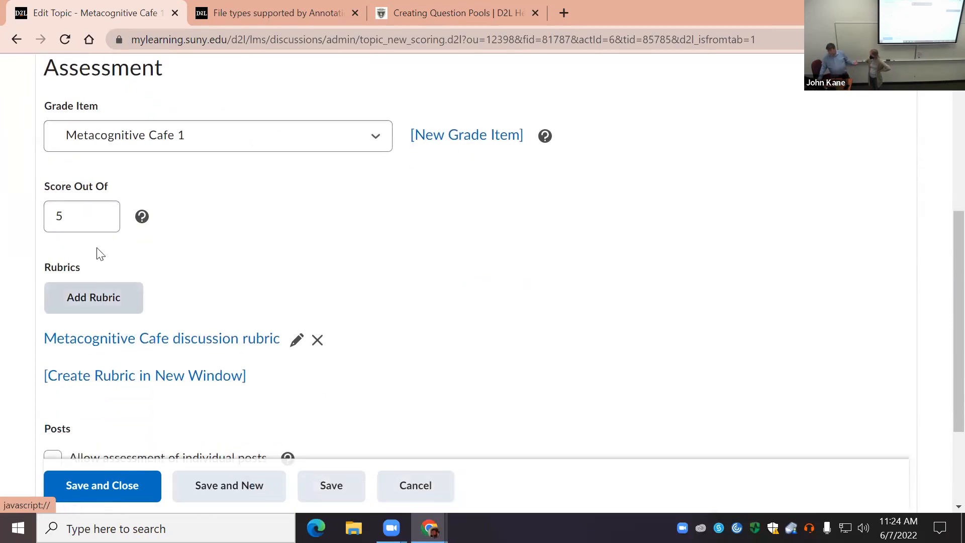
pyautogui.click(240, 346)
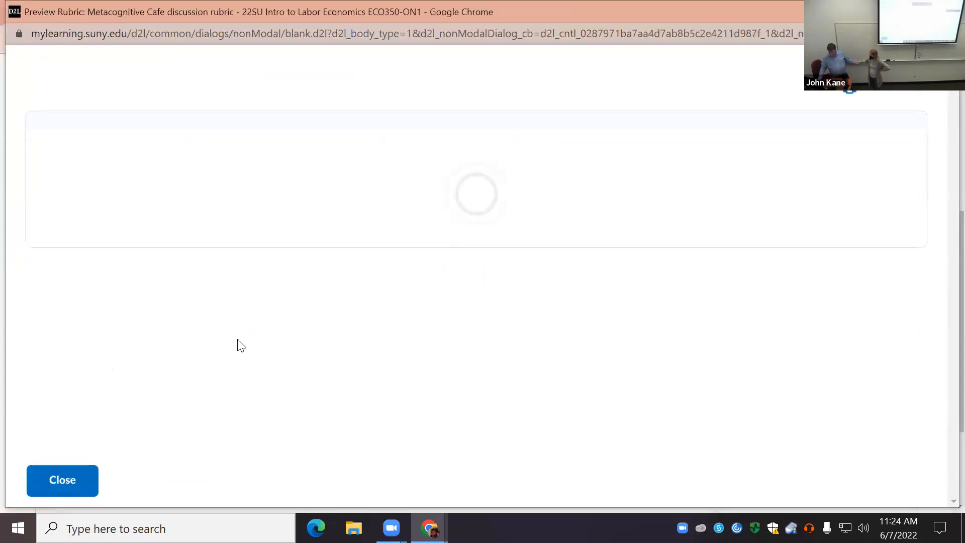
pyautogui.scroll(-5, 251, 342)
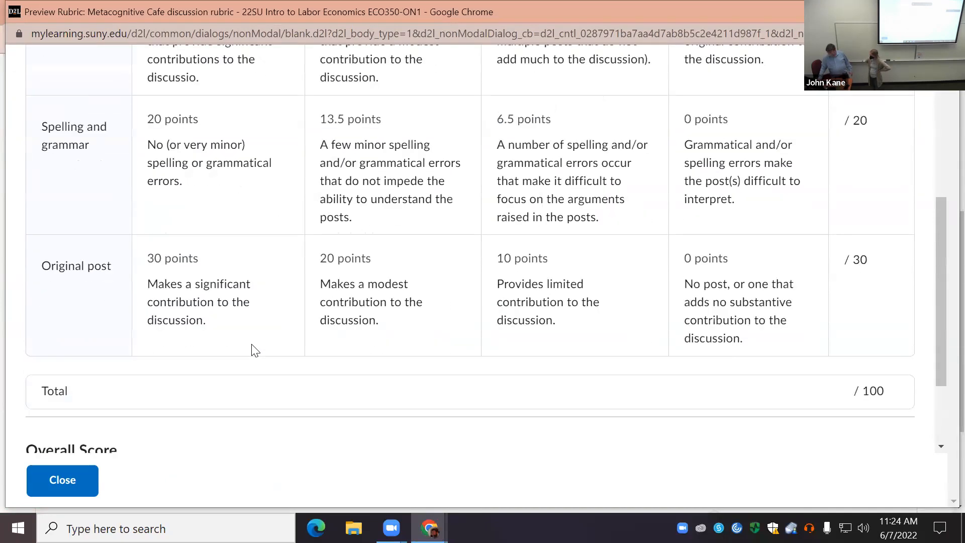
pyautogui.scroll(-3, 254, 350)
pyautogui.scroll(8, 251, 349)
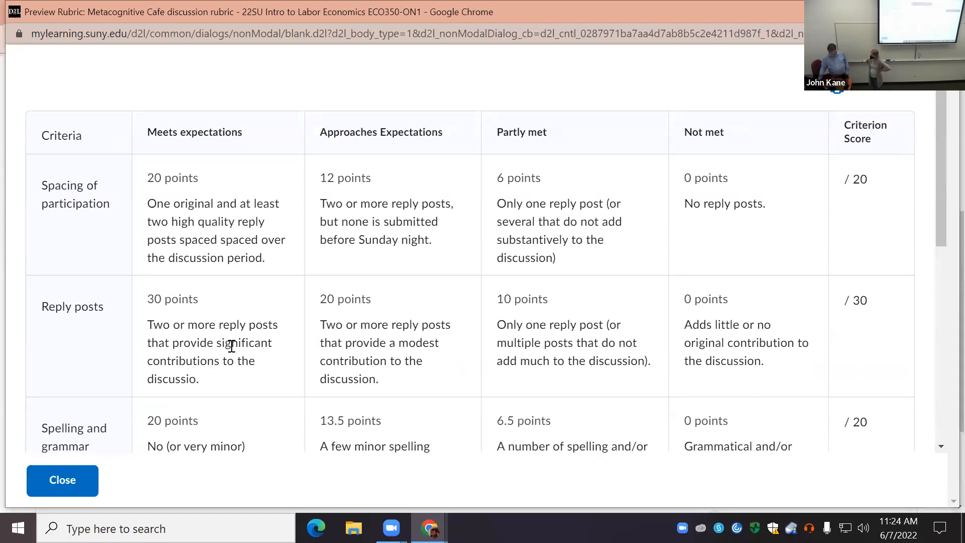
pyautogui.click(48, 484)
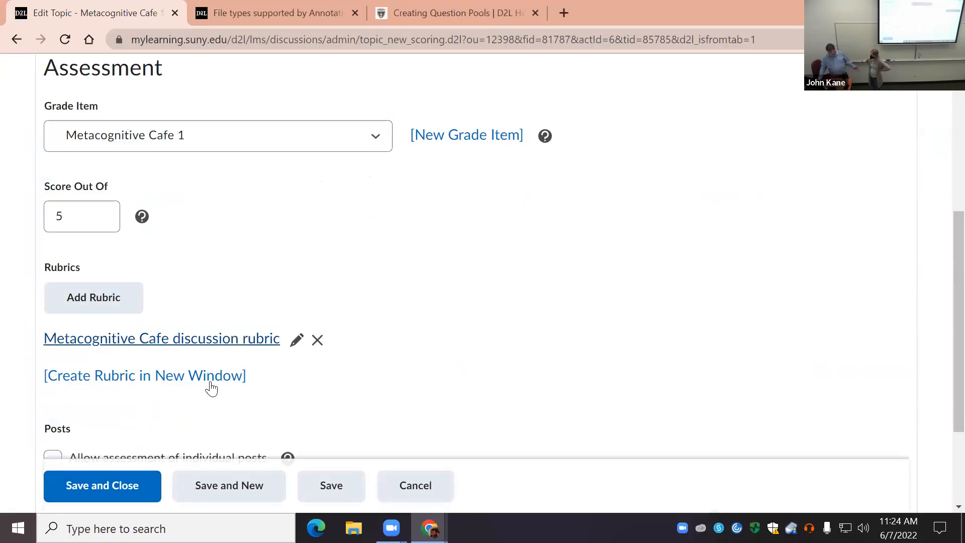
# Step: Save and close the Metacognitive Cafe 1 topic and switch to the browser window with the 22FA Seminar in Criminal Justice course
pyautogui.scroll(3, 327, 288)
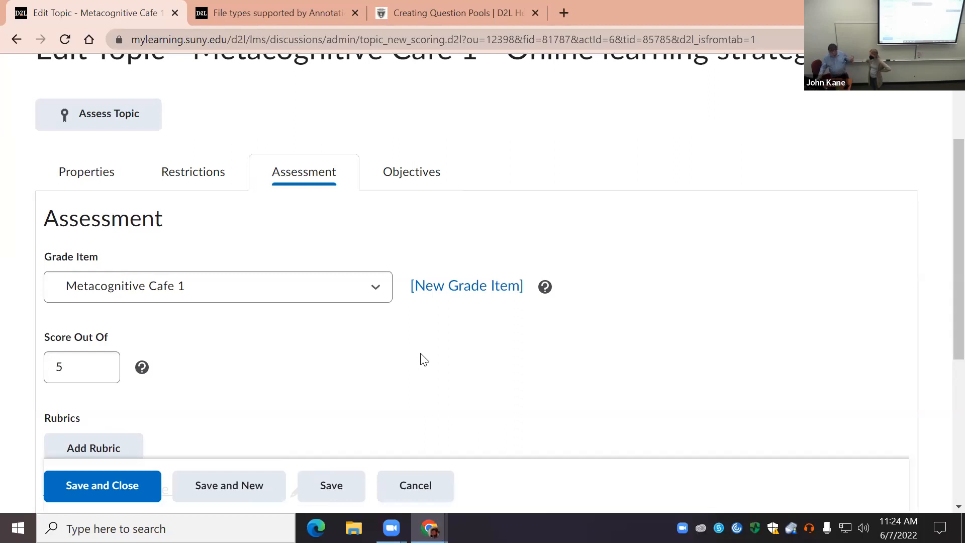
pyautogui.scroll(-3, 360, 347)
pyautogui.click(106, 485)
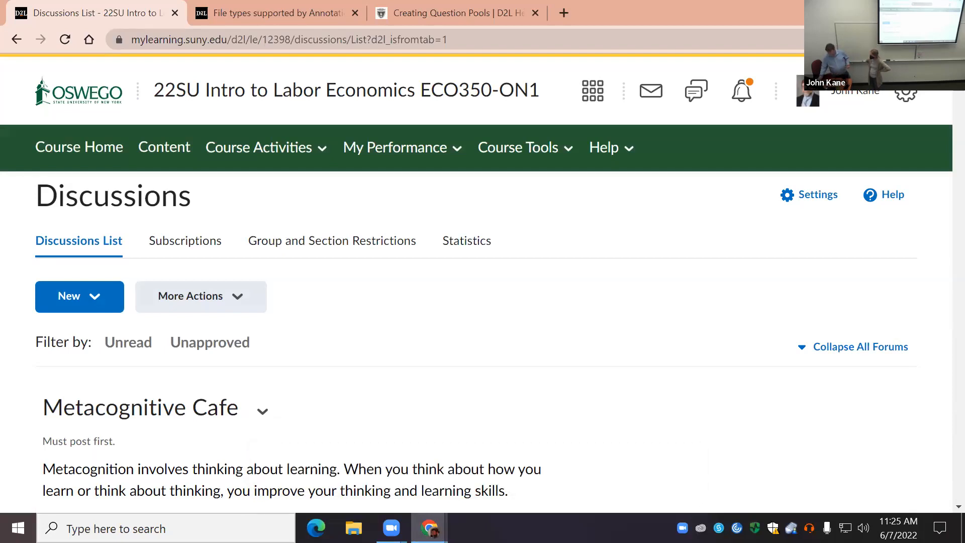
pyautogui.moveTo(430, 528)
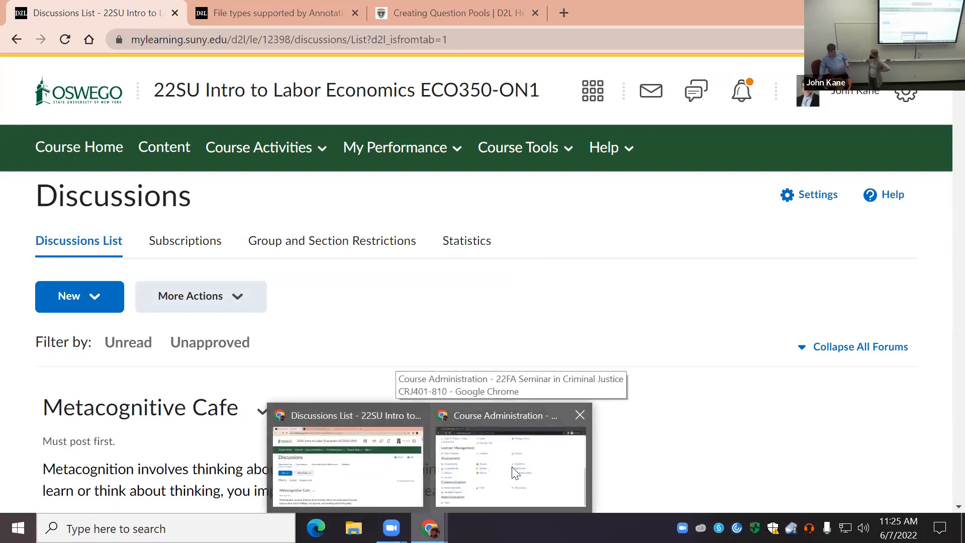
pyautogui.click(506, 473)
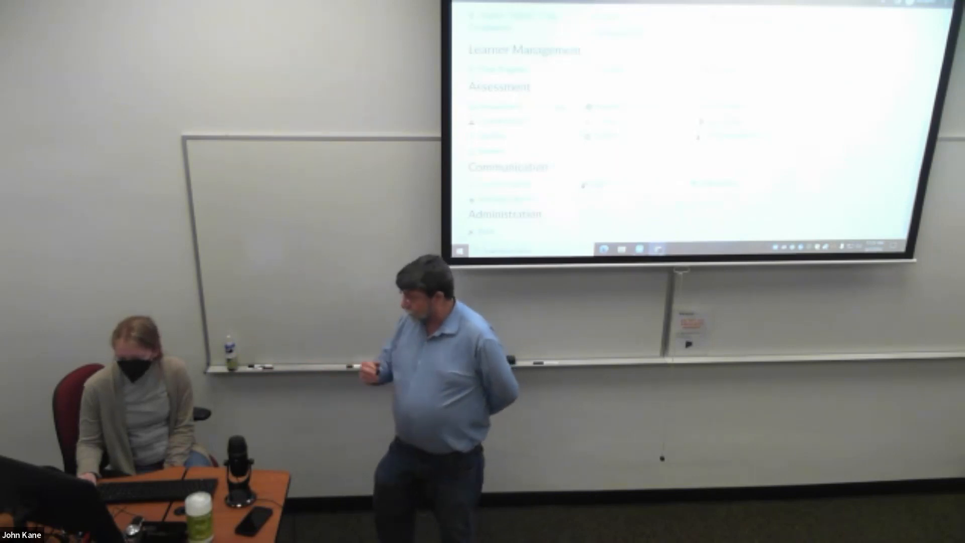
pyautogui.moveTo(639, 249)
pyautogui.click(670, 225)
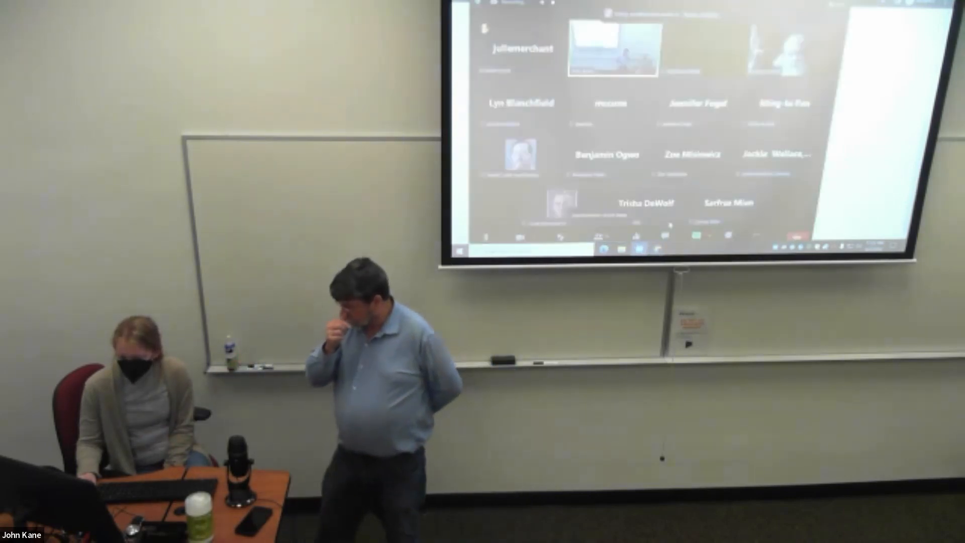
pyautogui.click(704, 233)
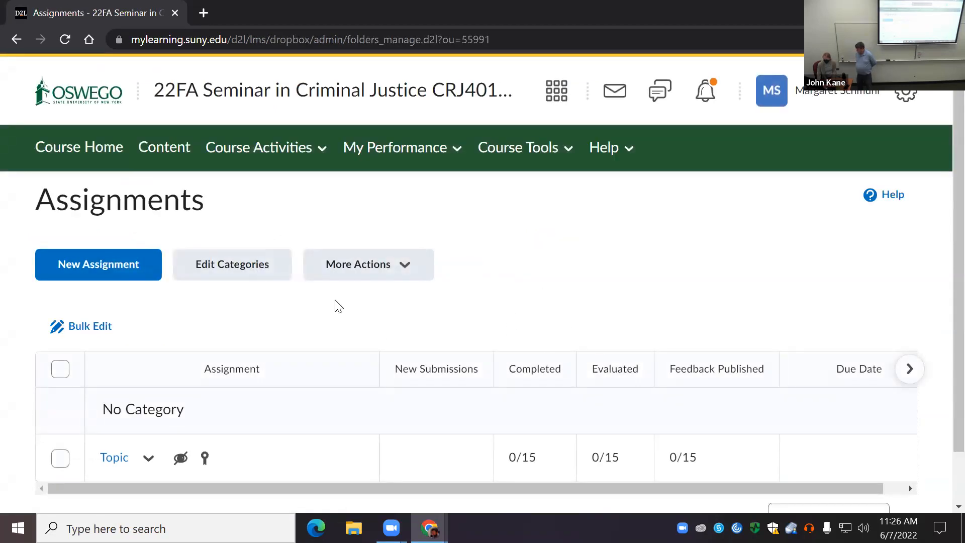
# Step: Start a new assignment in the Seminar in Criminal Justice course and expand its Submission & Completion settings
pyautogui.click(98, 266)
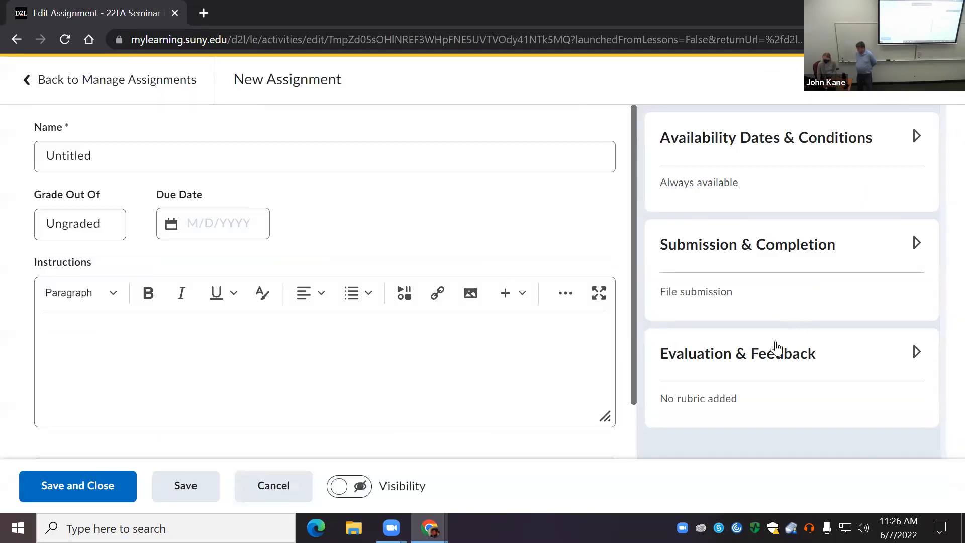
pyautogui.click(808, 245)
pyautogui.scroll(-3, 757, 304)
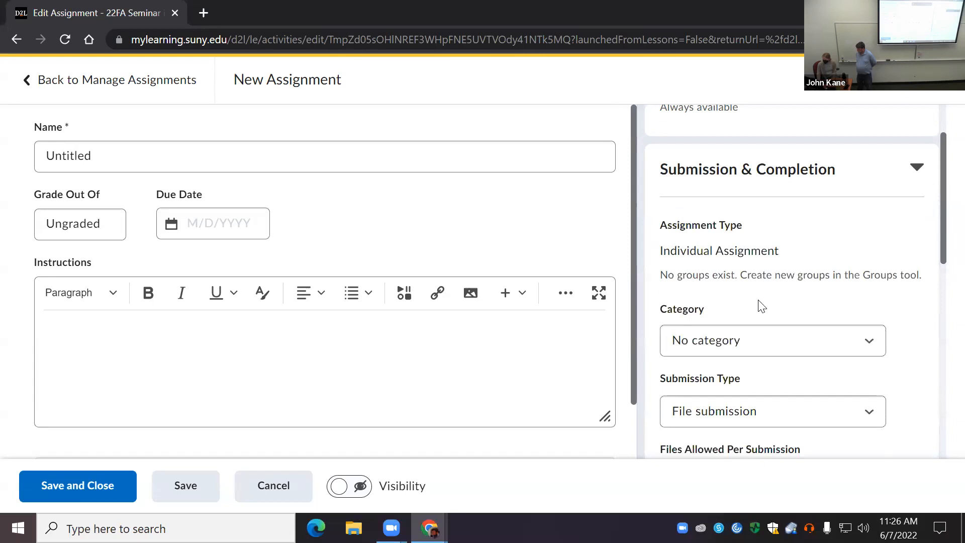
pyautogui.scroll(-2, 769, 310)
pyautogui.scroll(5, 773, 352)
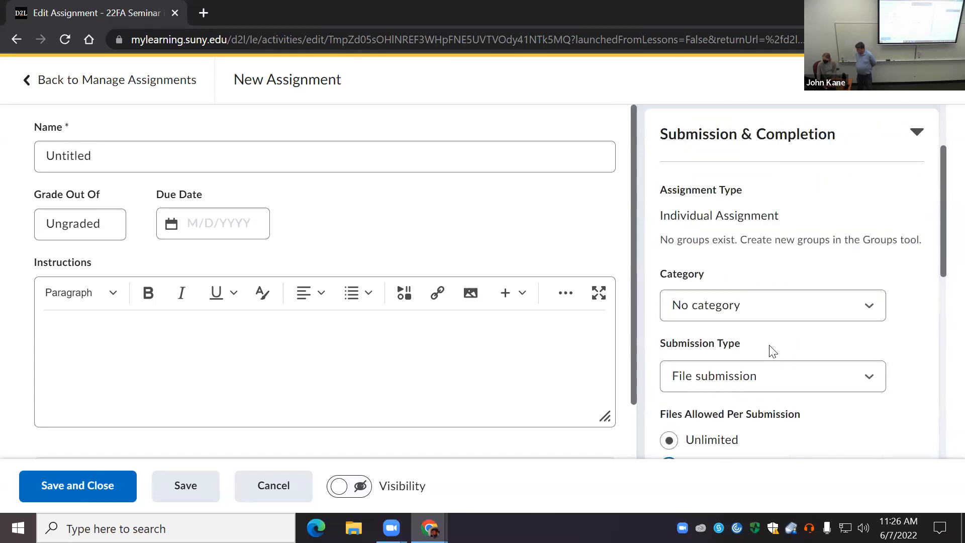
pyautogui.scroll(-2, 769, 314)
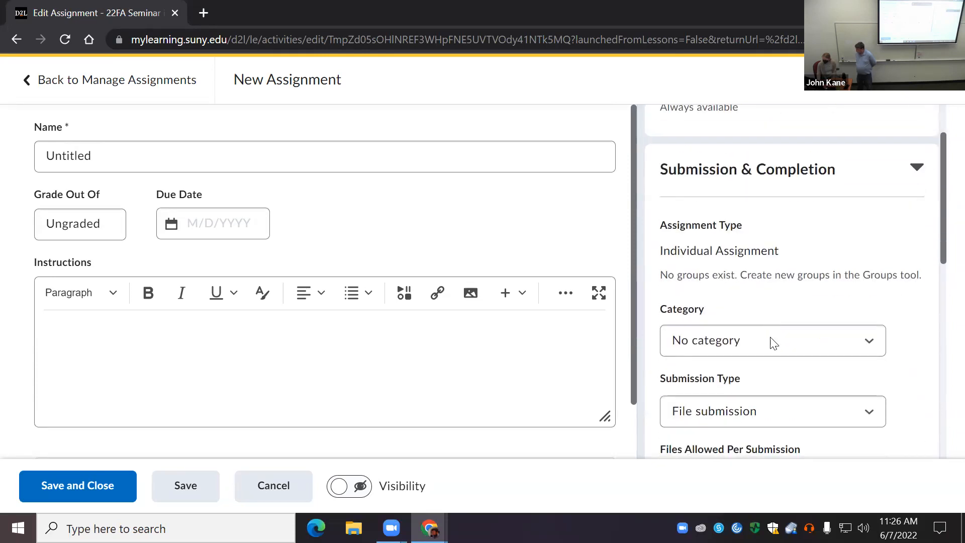
# Step: Check the assignment's category options and set its submission type to Observed in person
pyautogui.click(771, 340)
pyautogui.click(782, 308)
pyautogui.scroll(-2, 754, 382)
pyautogui.click(755, 340)
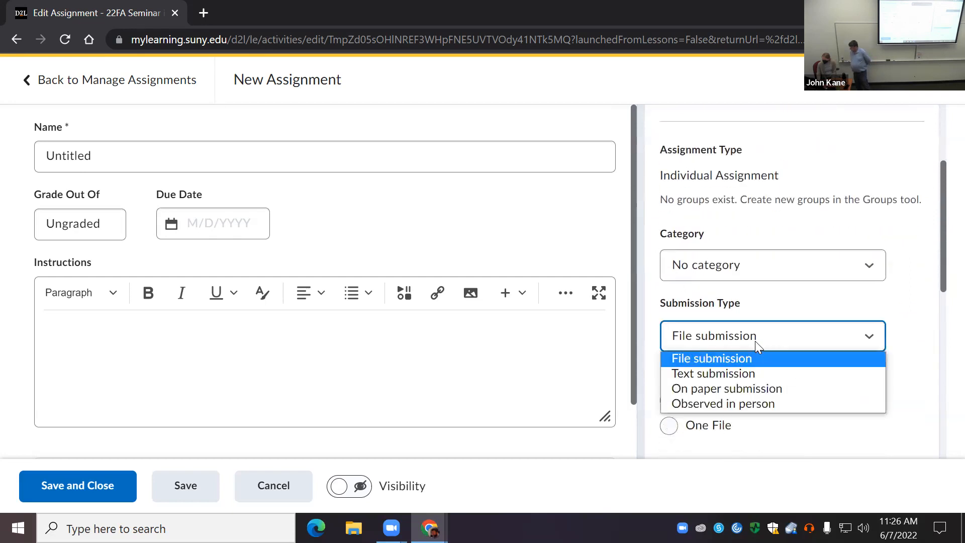
pyautogui.click(758, 405)
pyautogui.scroll(-2, 769, 352)
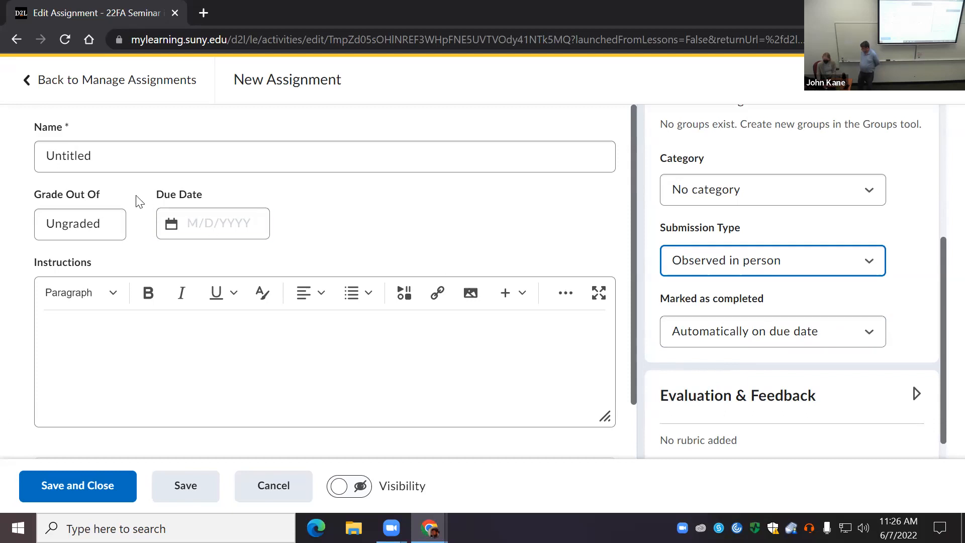
# Step: Grade the untitled assignment out of 25 points in the grade book, save and close it, and check the assignments list
pyautogui.click(103, 228)
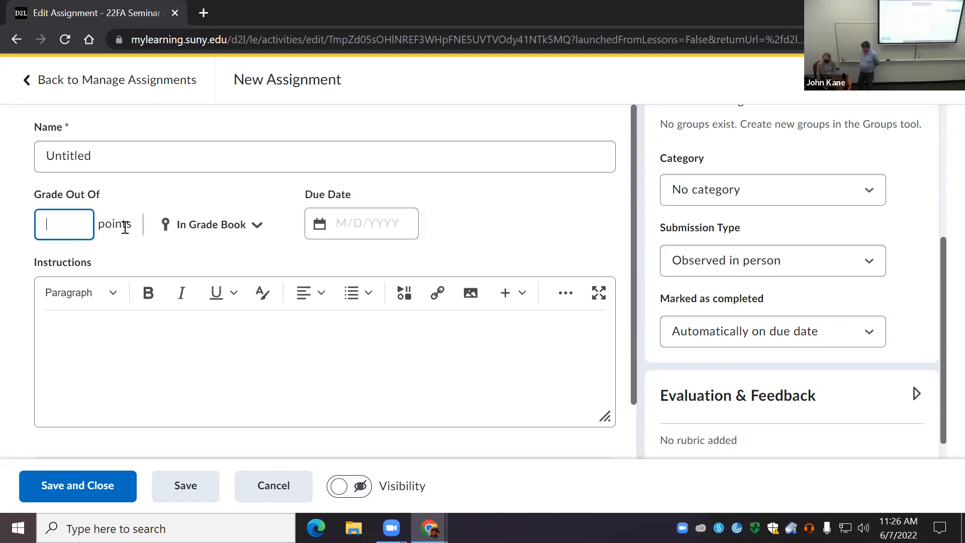
pyautogui.click(255, 231)
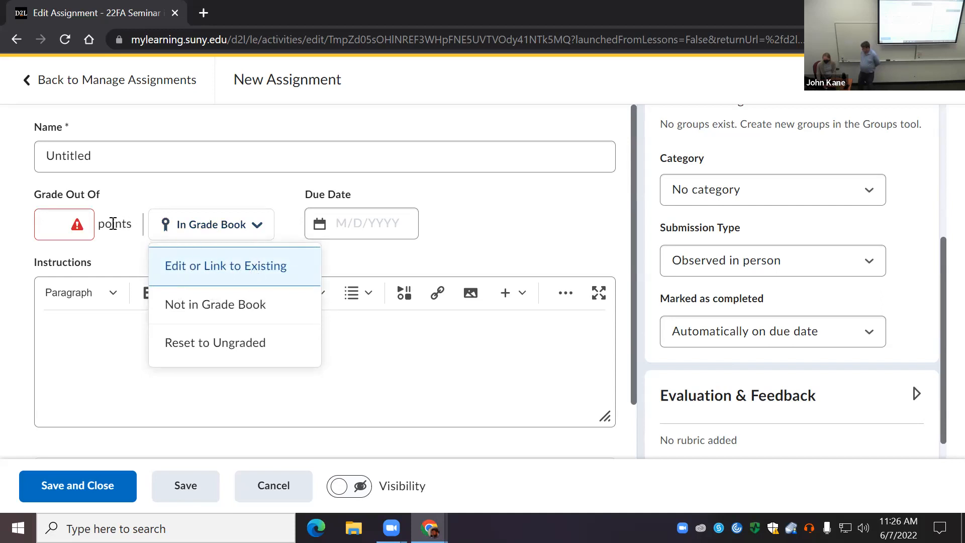
pyautogui.click(216, 234)
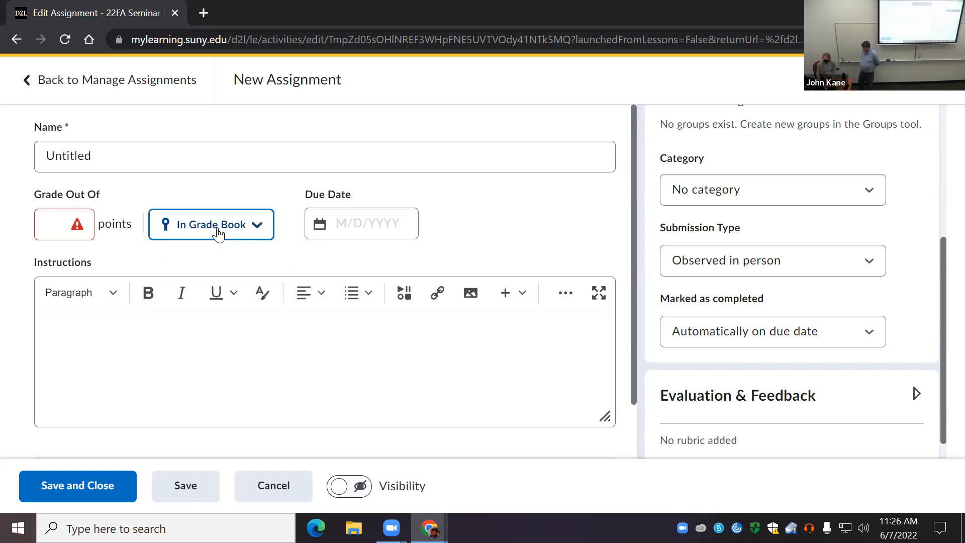
pyautogui.click(58, 225)
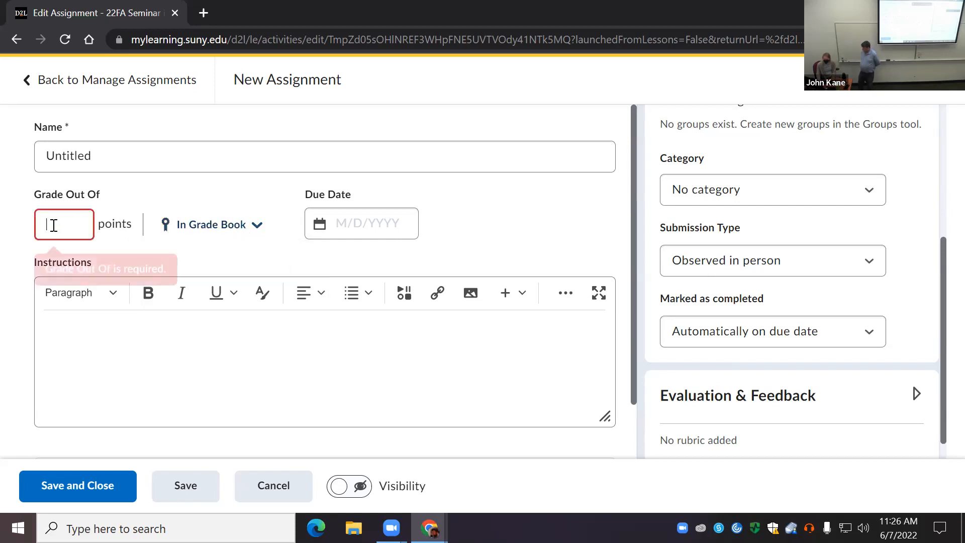
pyautogui.write('25')
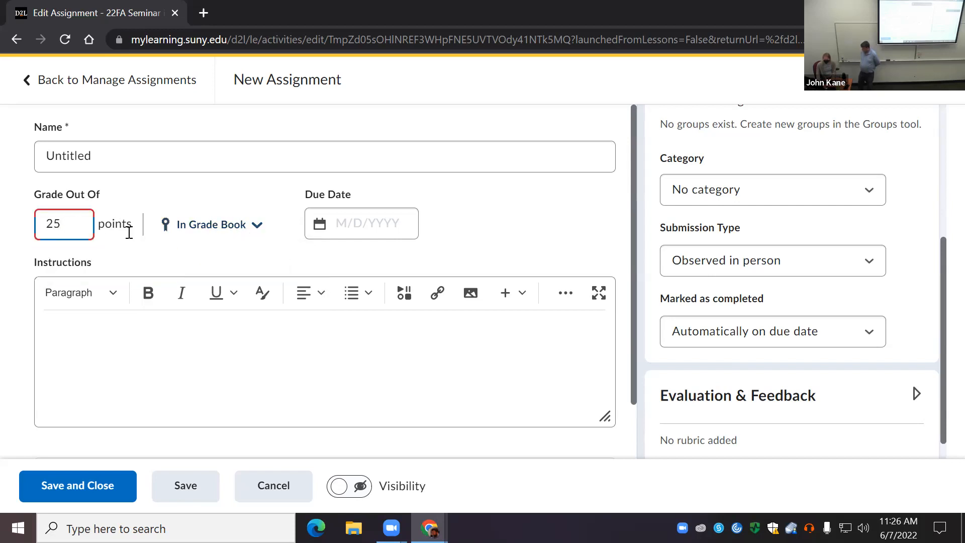
pyautogui.click(79, 490)
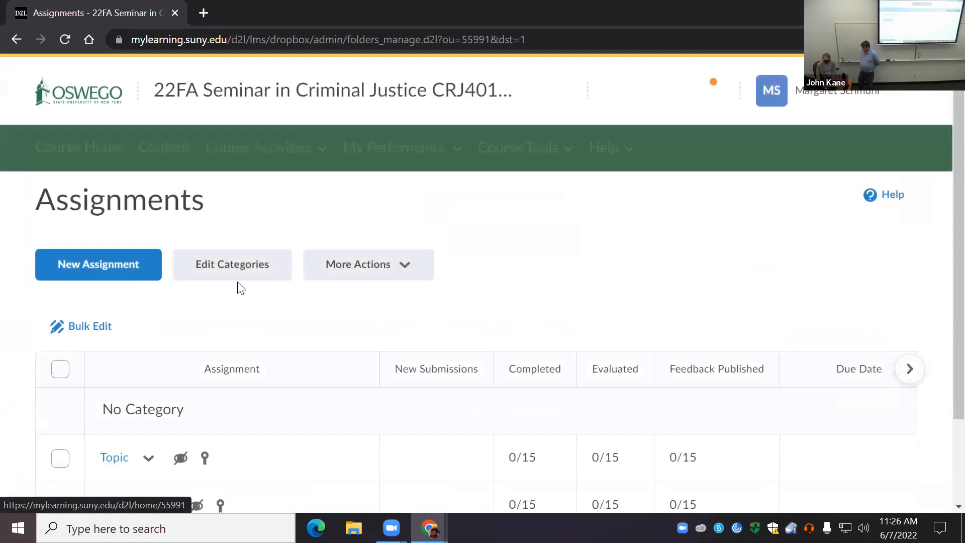
pyautogui.scroll(-2, 191, 346)
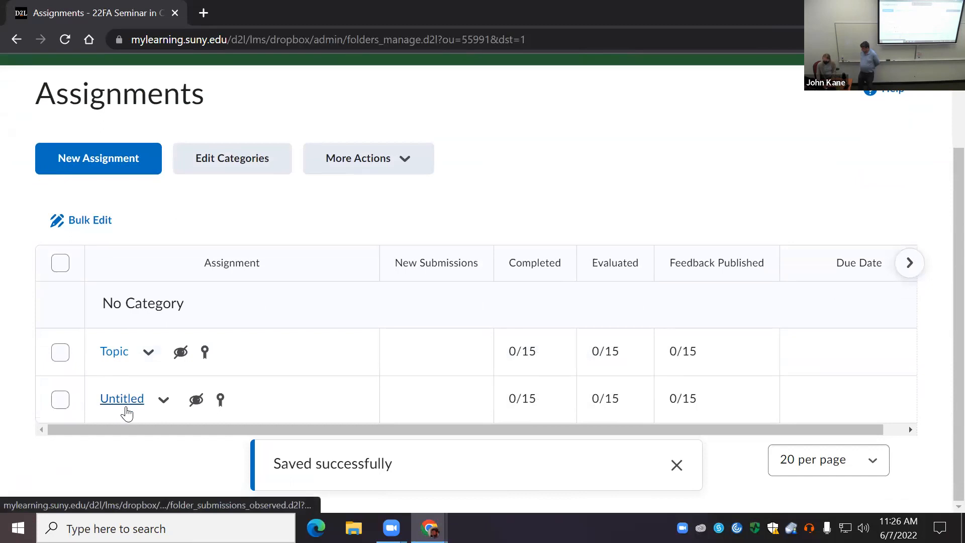
pyautogui.scroll(2, 431, 394)
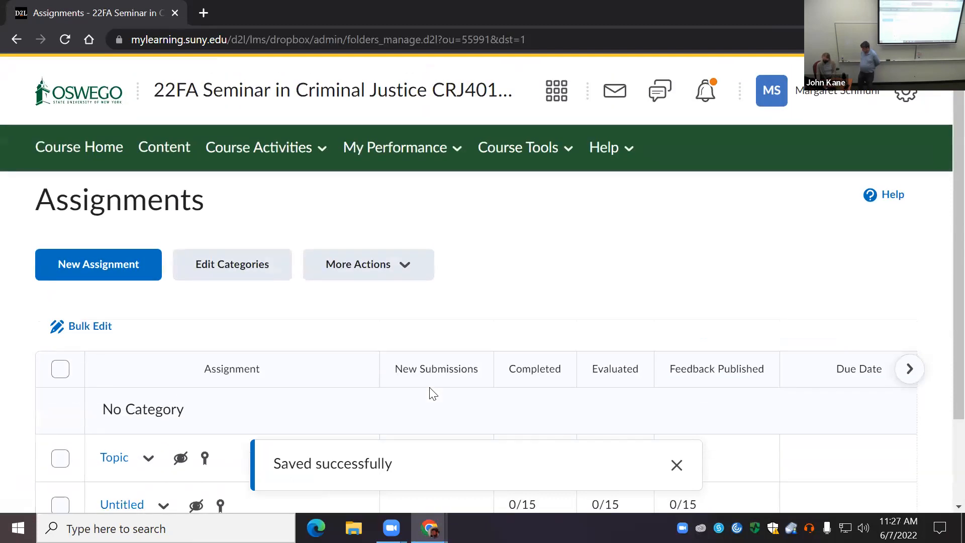
# Step: Open the course's grades through Course Administration and examine the grade items in the Manage Grades list
pyautogui.click(550, 150)
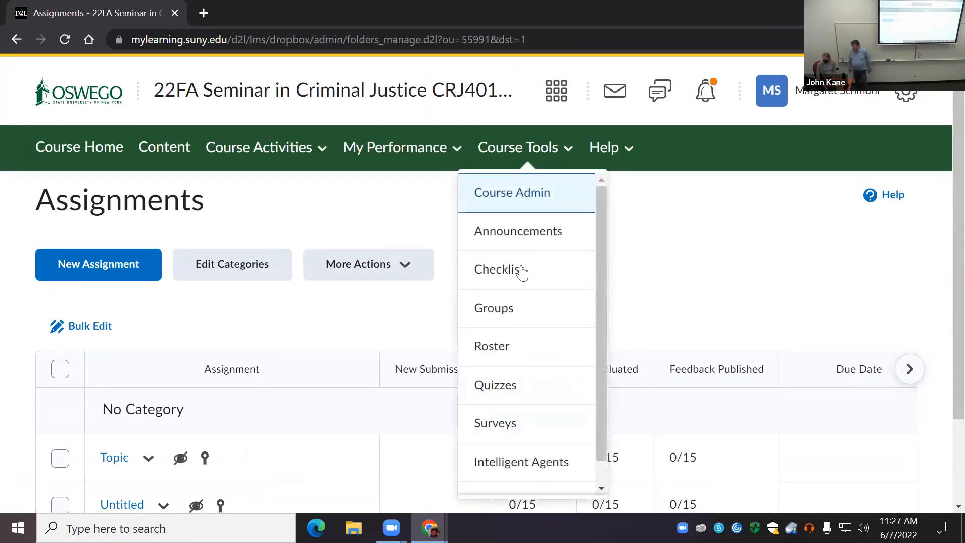
pyautogui.click(516, 207)
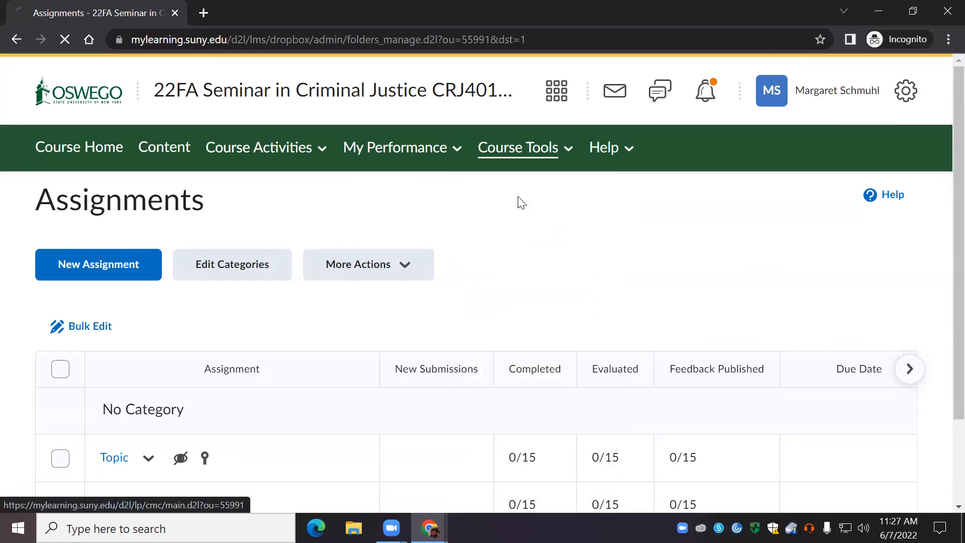
pyautogui.scroll(-7, 168, 369)
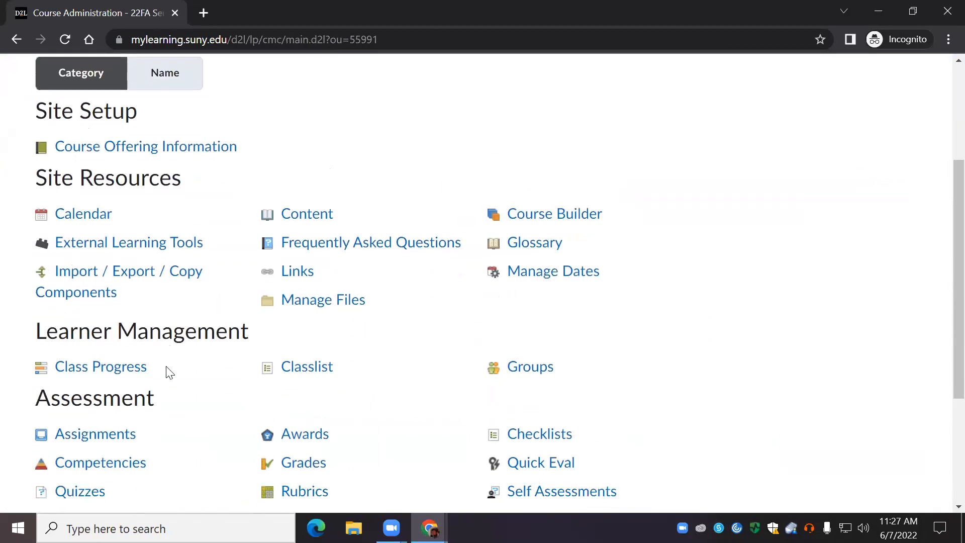
pyautogui.click(317, 271)
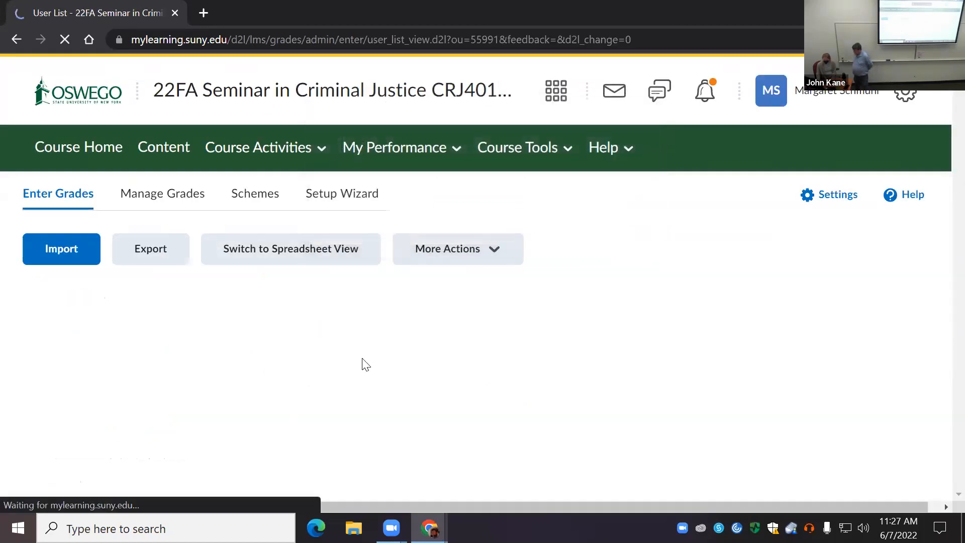
pyautogui.scroll(-3, 319, 349)
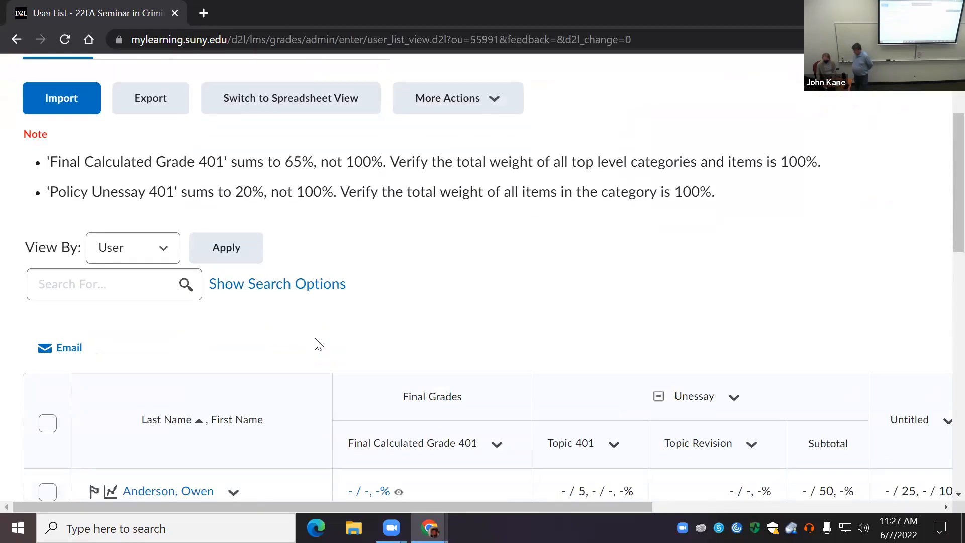
pyautogui.scroll(3, 318, 344)
pyautogui.click(170, 198)
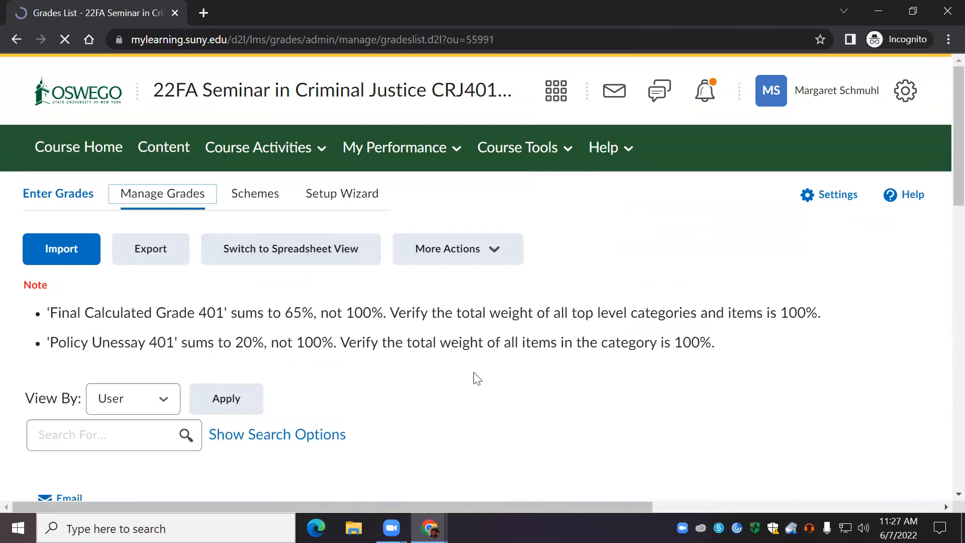
pyautogui.scroll(-5, 480, 382)
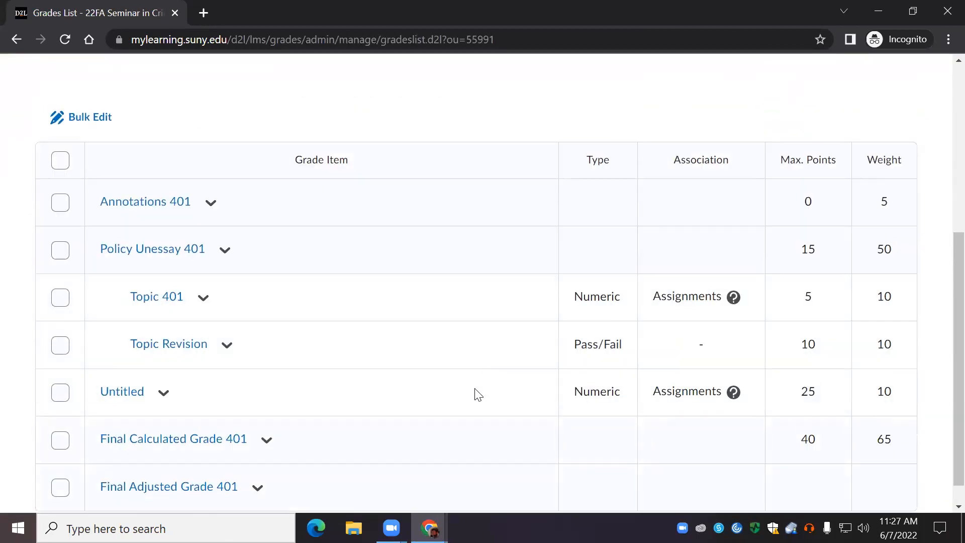
# Step: Open the Untitled grade item for editing, look through its properties, cancel without saving, and review the grade items list
pyautogui.click(170, 371)
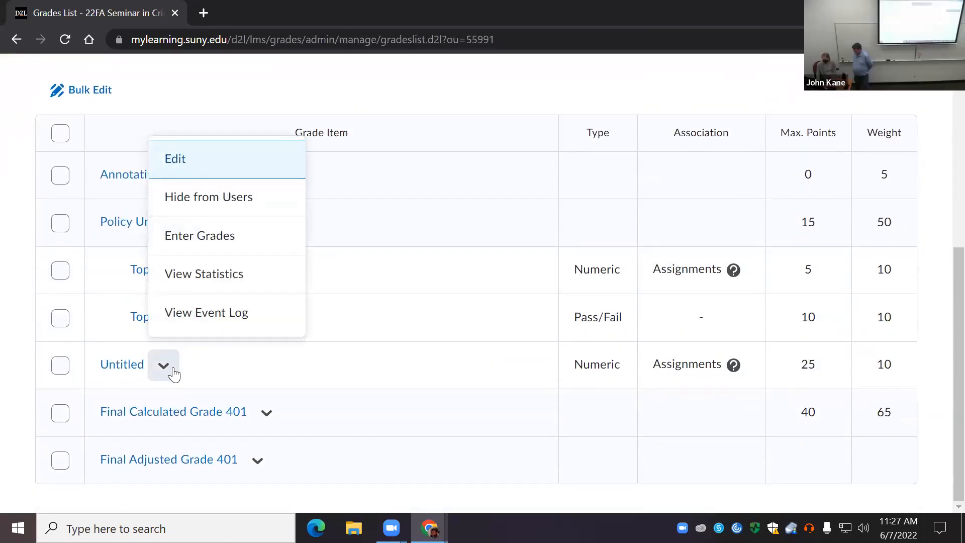
pyautogui.click(174, 159)
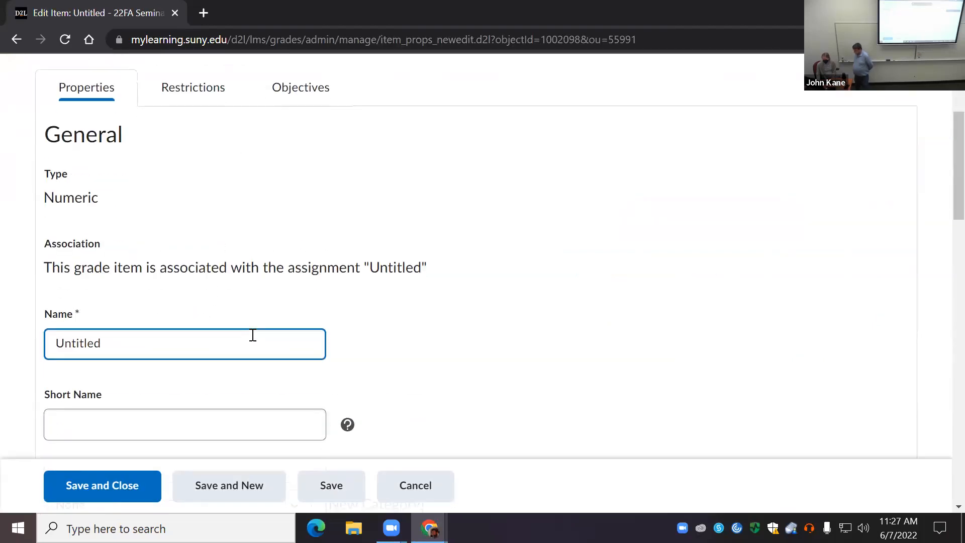
pyautogui.scroll(-7, 252, 335)
pyautogui.scroll(-15, 268, 364)
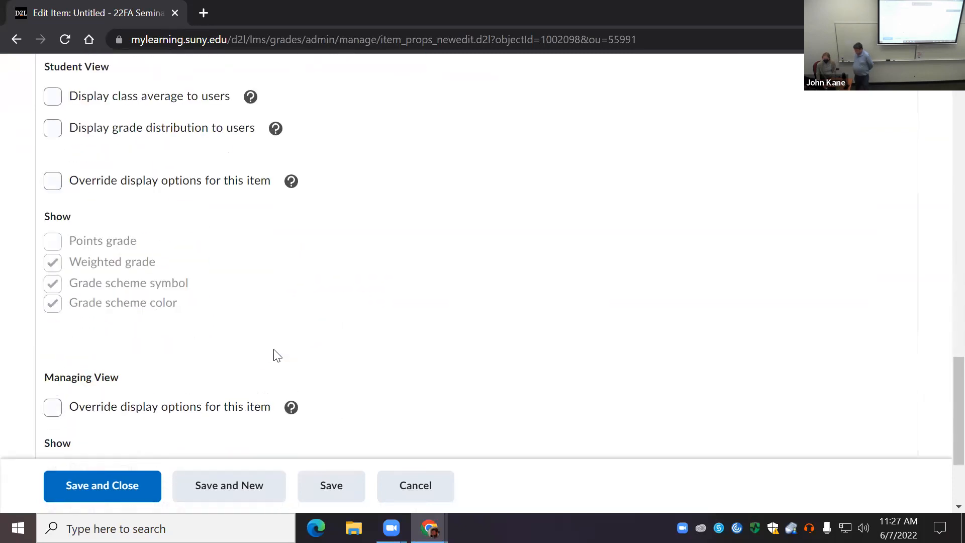
pyautogui.scroll(-3, 277, 356)
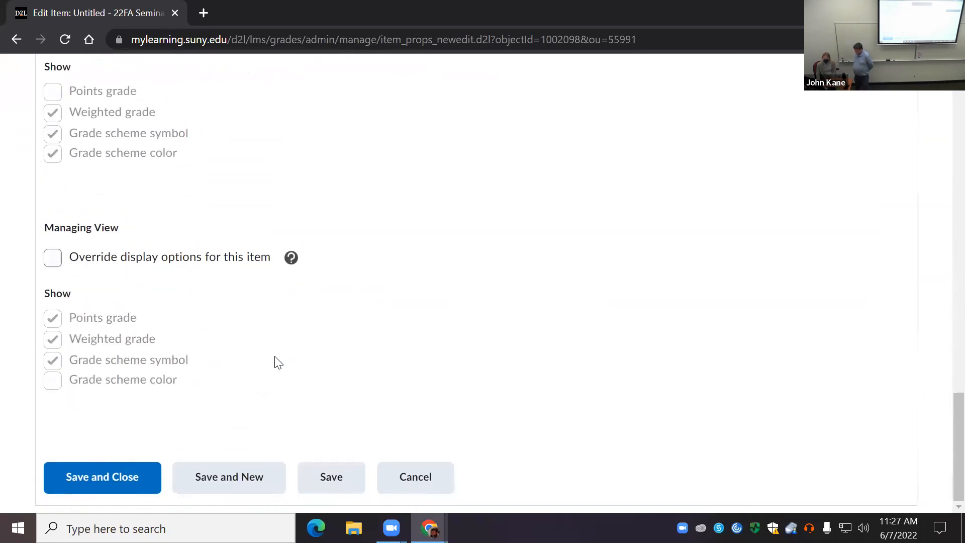
pyautogui.click(423, 482)
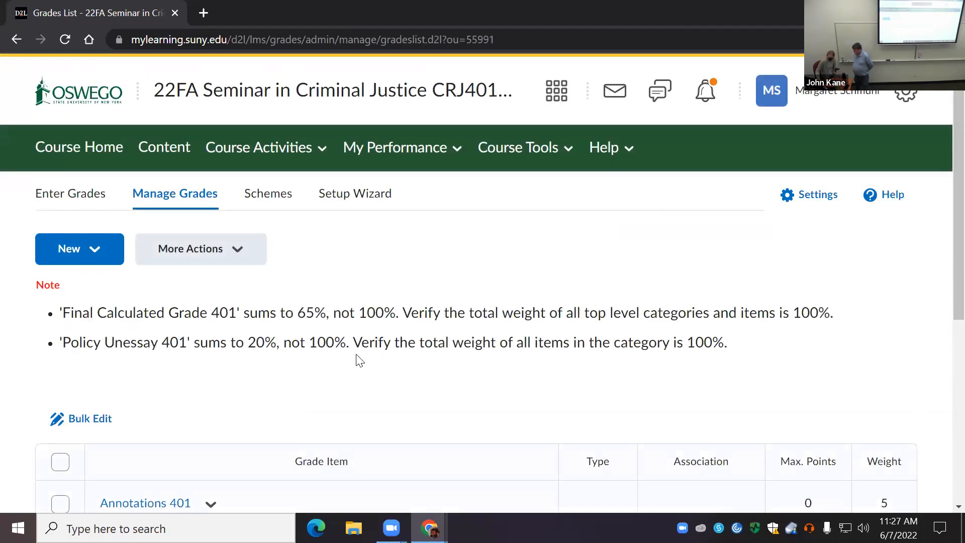
pyautogui.scroll(-6, 360, 360)
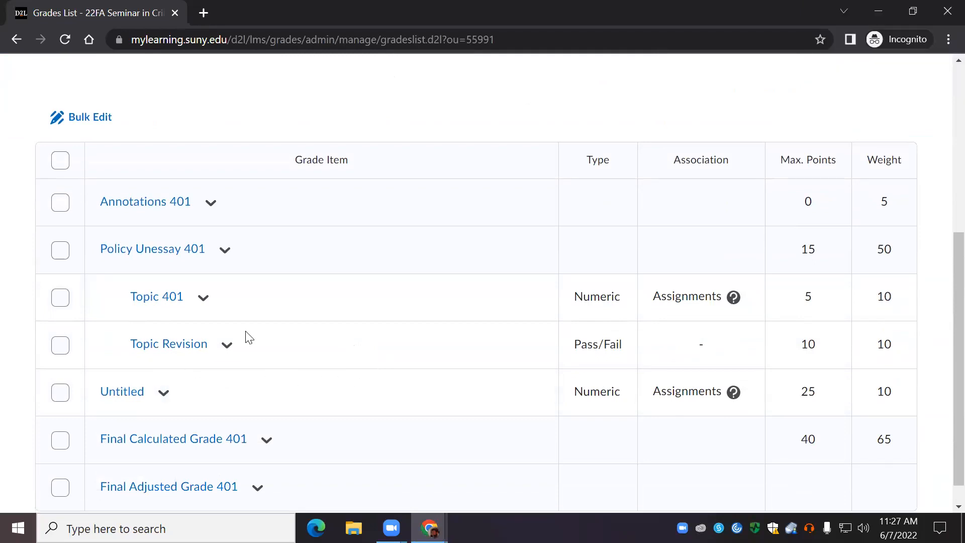
pyautogui.scroll(6, 279, 338)
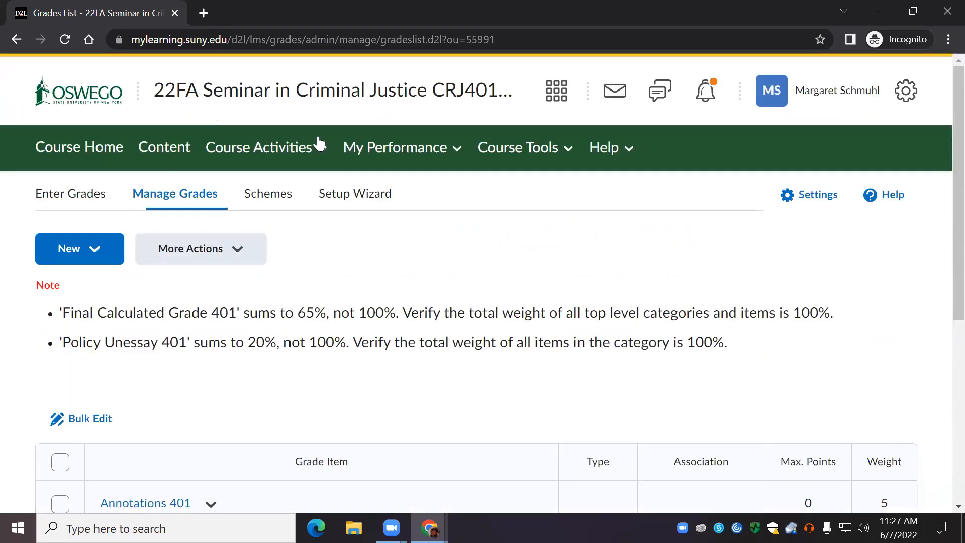